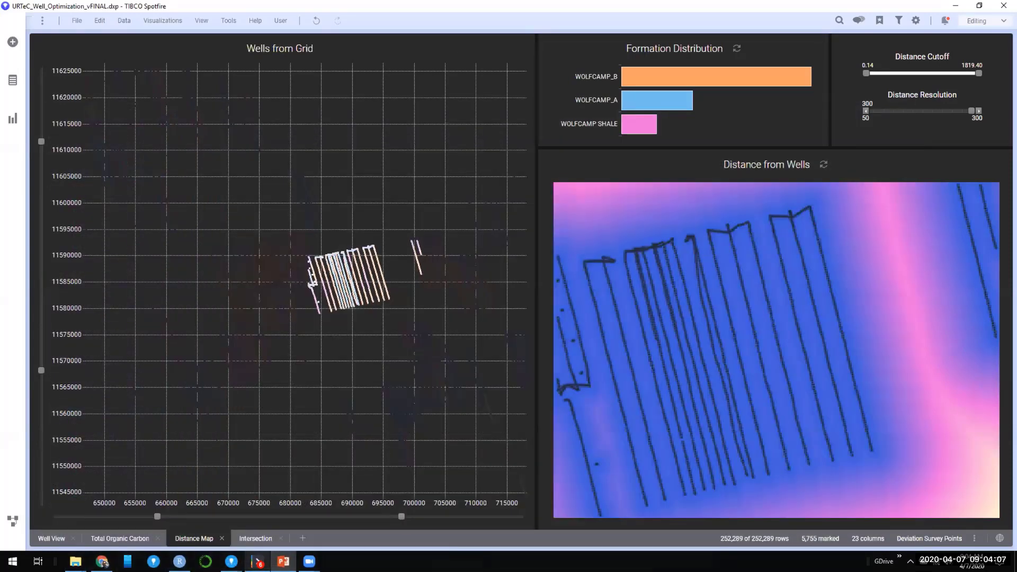
Step: Switch to the COVID19 Starter DXP analysis among the open Spotfire windows
{"action": "right_click", "coordinate": [257, 562]}
{"action": "left_click", "coordinate": [230, 538]}
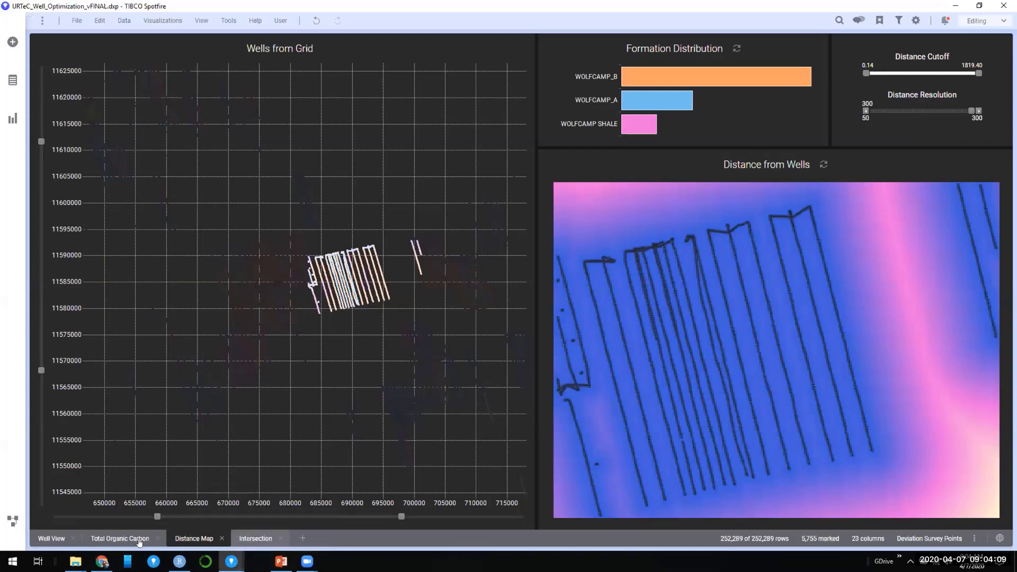
{"action": "mouse_move", "coordinate": [231, 561]}
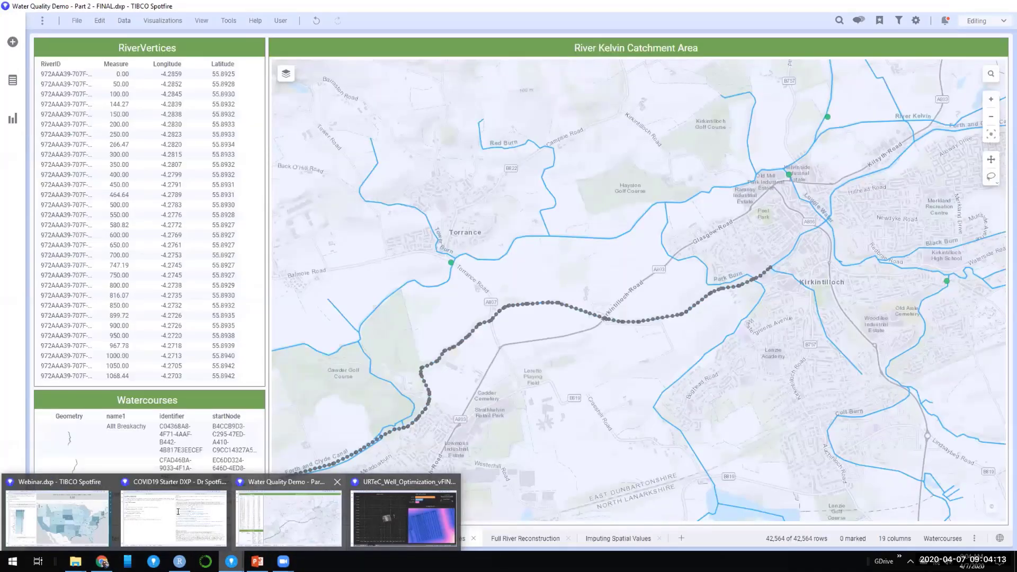
{"action": "left_click", "coordinate": [179, 513]}
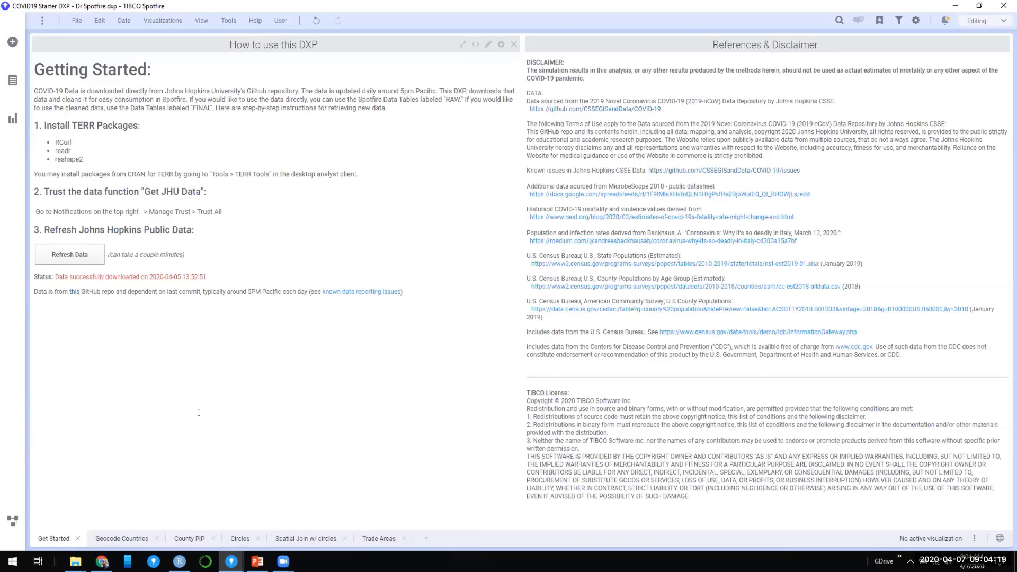
Step: Switch to Chrome and open the interactive analysis from the TIBCO COVID-19 Visual Analysis Hub page
{"action": "left_click", "coordinate": [112, 558]}
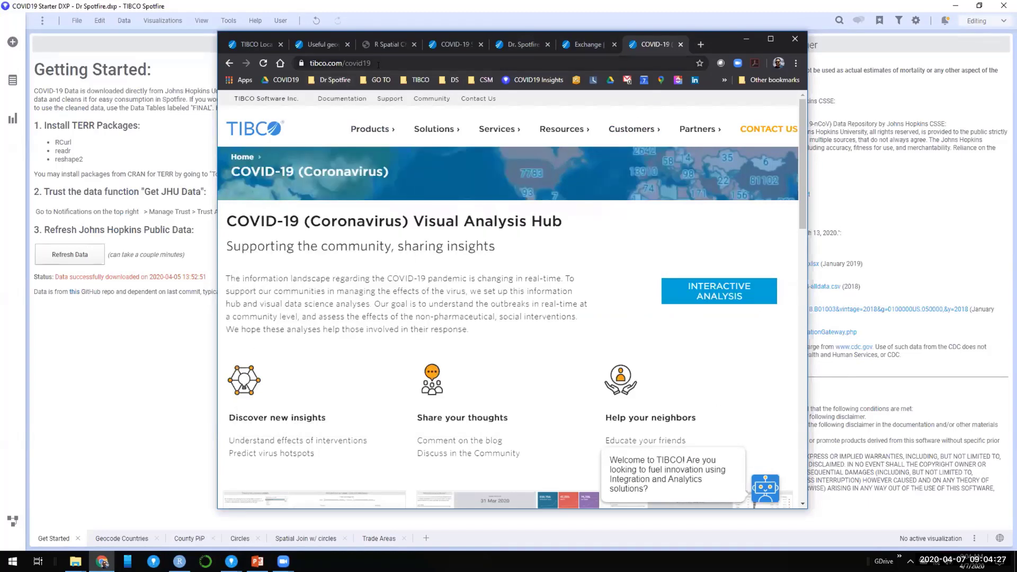
{"action": "left_click", "coordinate": [674, 294]}
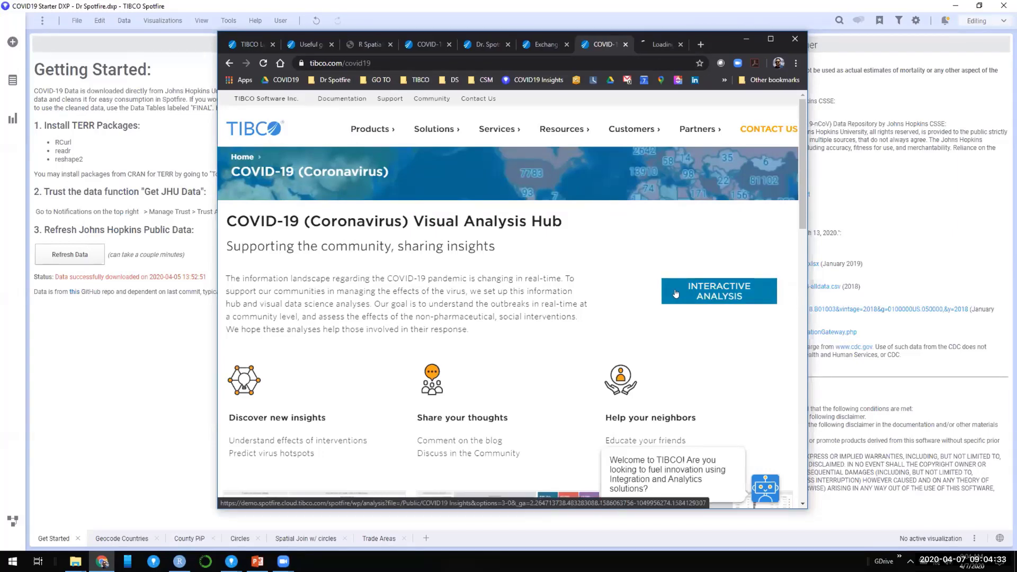
{"action": "left_click", "coordinate": [655, 45]}
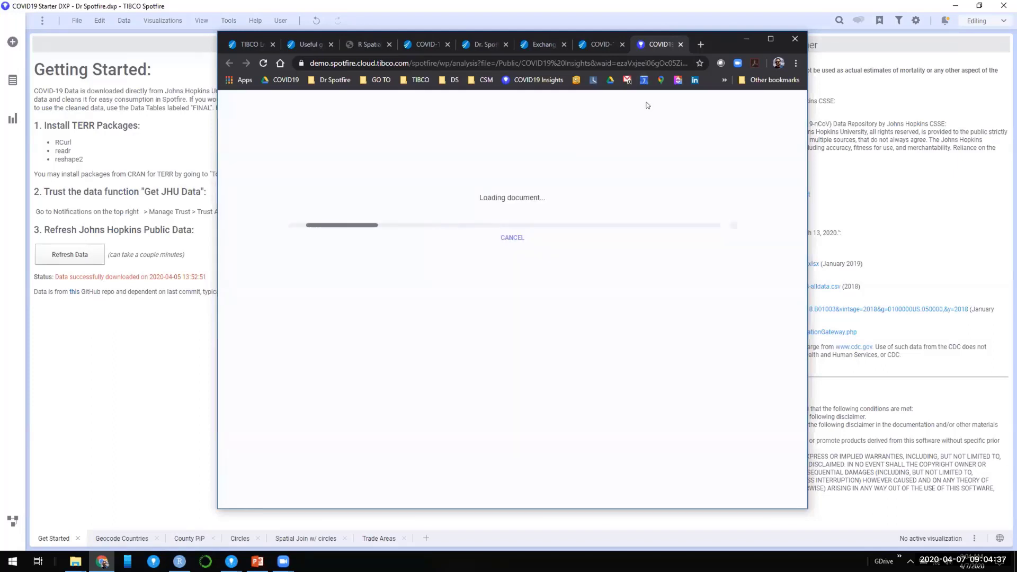
{"action": "left_click", "coordinate": [597, 49]}
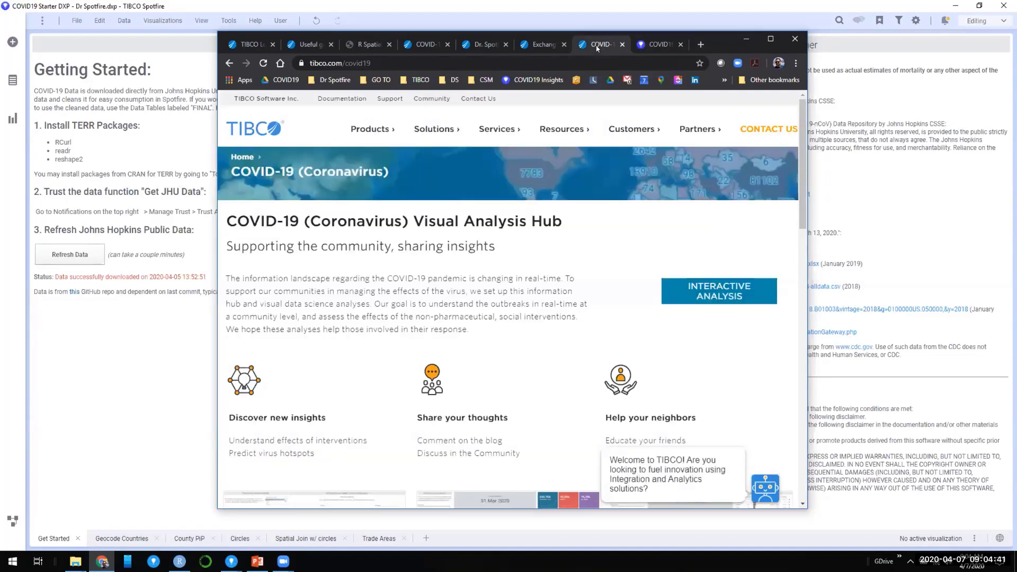
{"action": "left_click", "coordinate": [655, 45]}
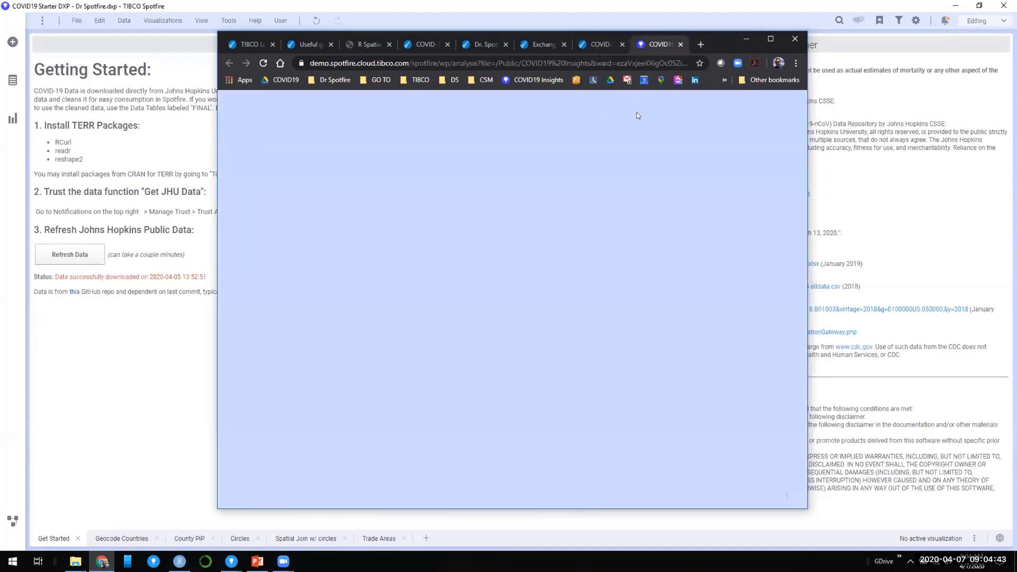
Step: Move the browser window higher, widen it, and return to the COVID-19 Visual Analysis Hub page
{"action": "left_click_drag", "start_coordinate": [712, 51], "coordinate": [683, 33]}
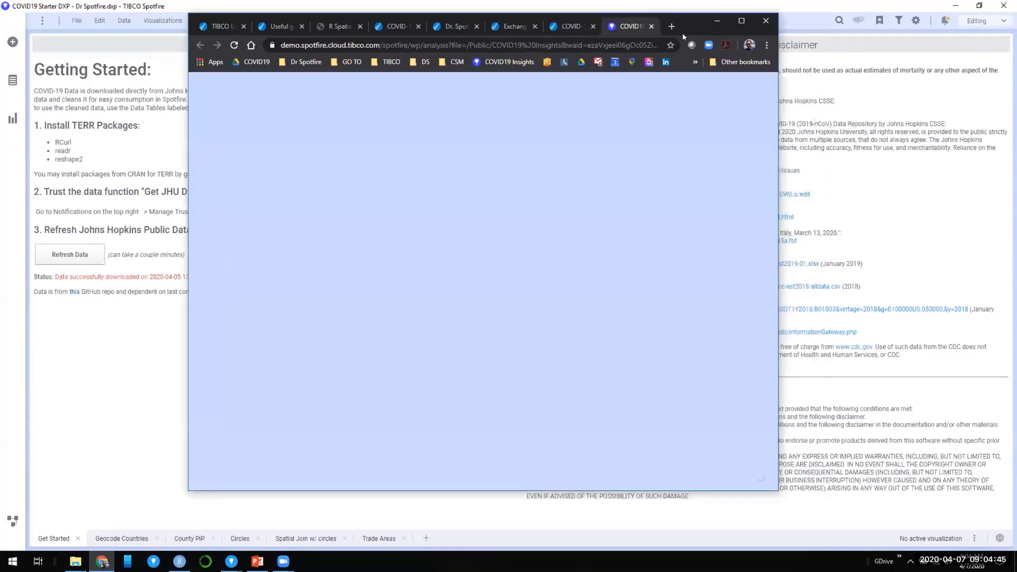
{"action": "left_click_drag", "start_coordinate": [778, 87], "coordinate": [950, 86]}
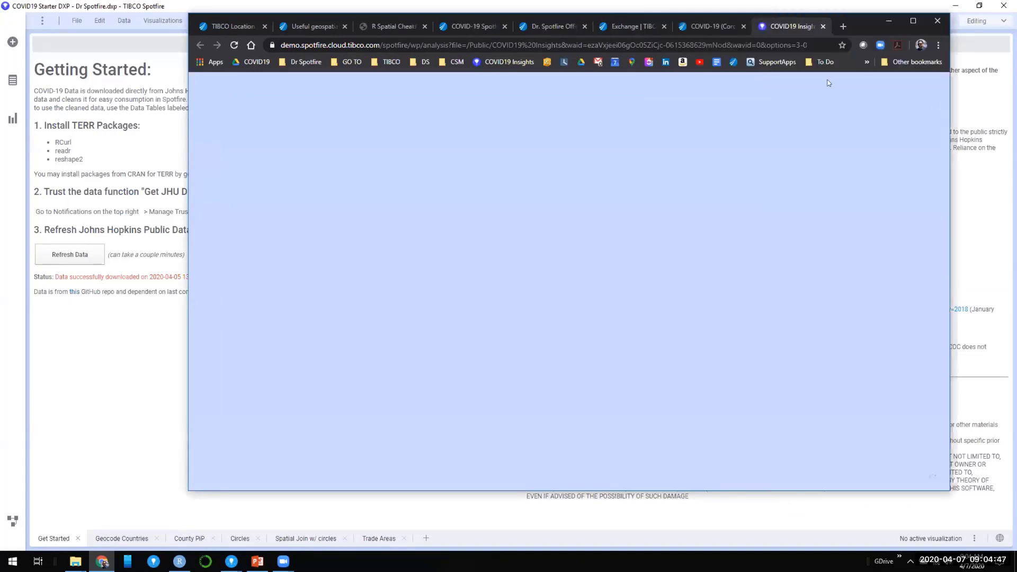
{"action": "left_click", "coordinate": [695, 29]}
{"action": "left_click", "coordinate": [784, 28]}
{"action": "left_click", "coordinate": [694, 26]}
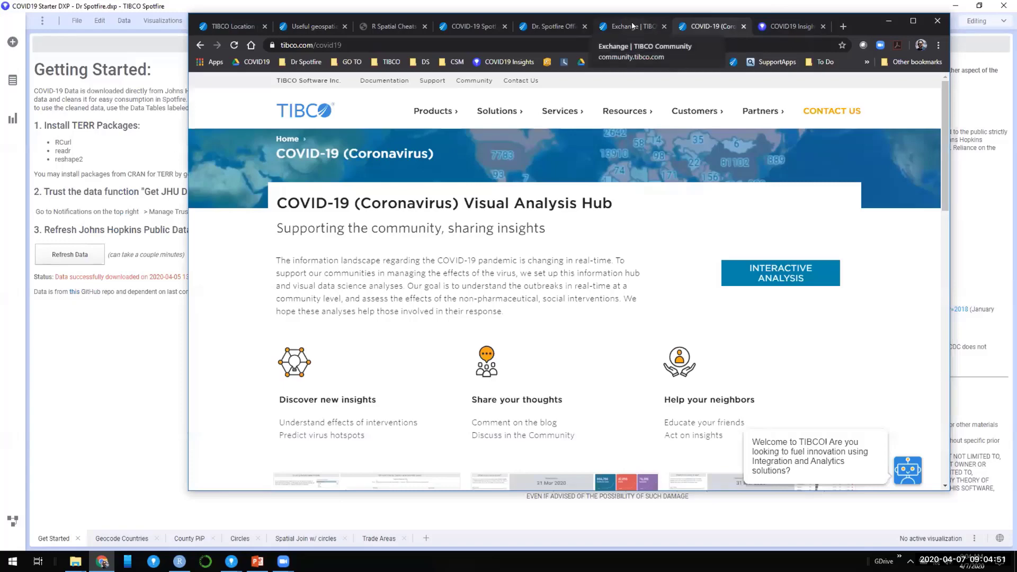
Step: Review the COVID-19 Spotfire DXP Template wiki page from its overview down to the attachments
{"action": "left_click", "coordinate": [482, 26]}
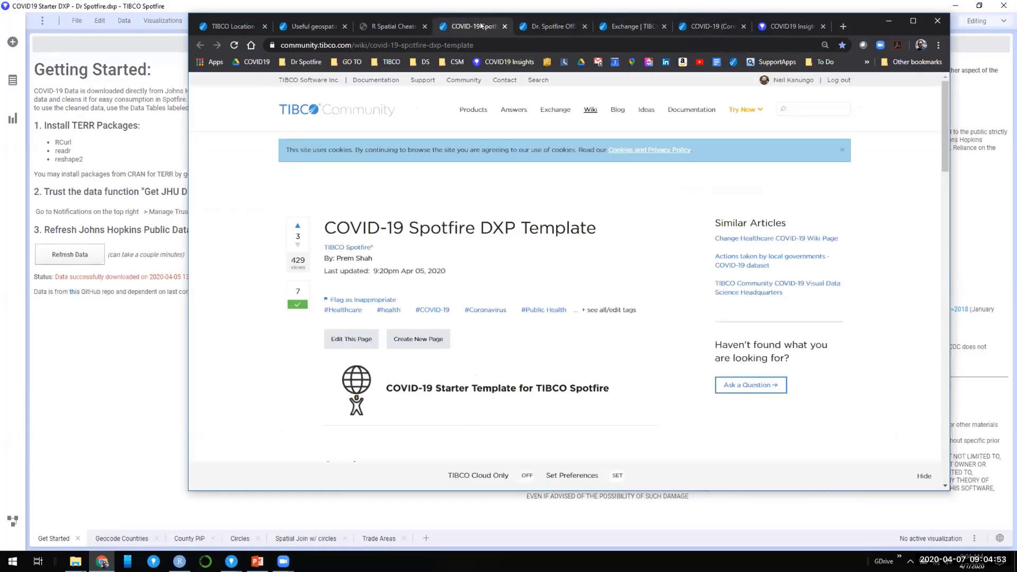
{"action": "scroll", "coordinate": [483, 188], "scroll_direction": "down", "scroll_amount": 1}
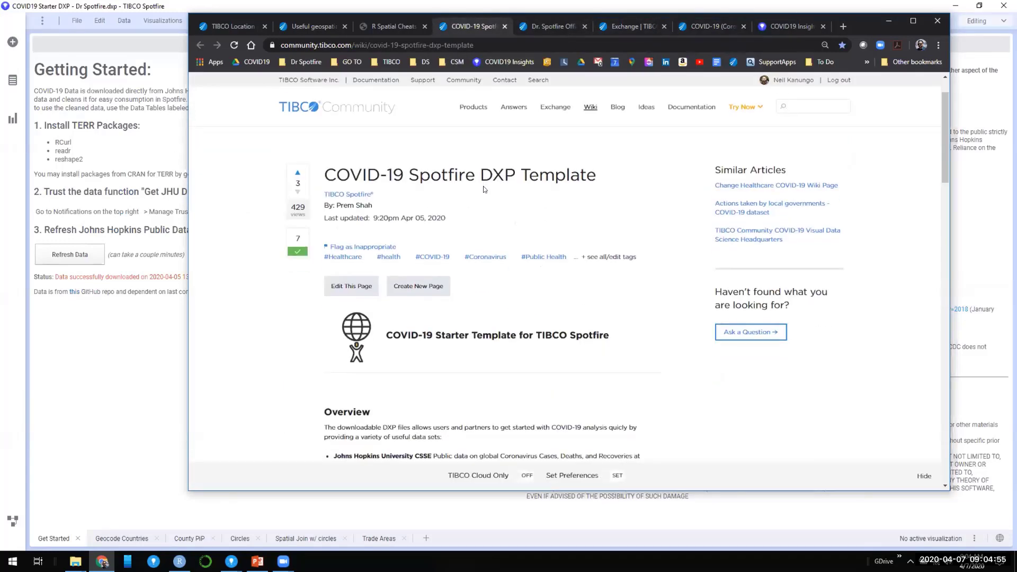
{"action": "scroll", "coordinate": [483, 188], "scroll_direction": "down", "scroll_amount": 5}
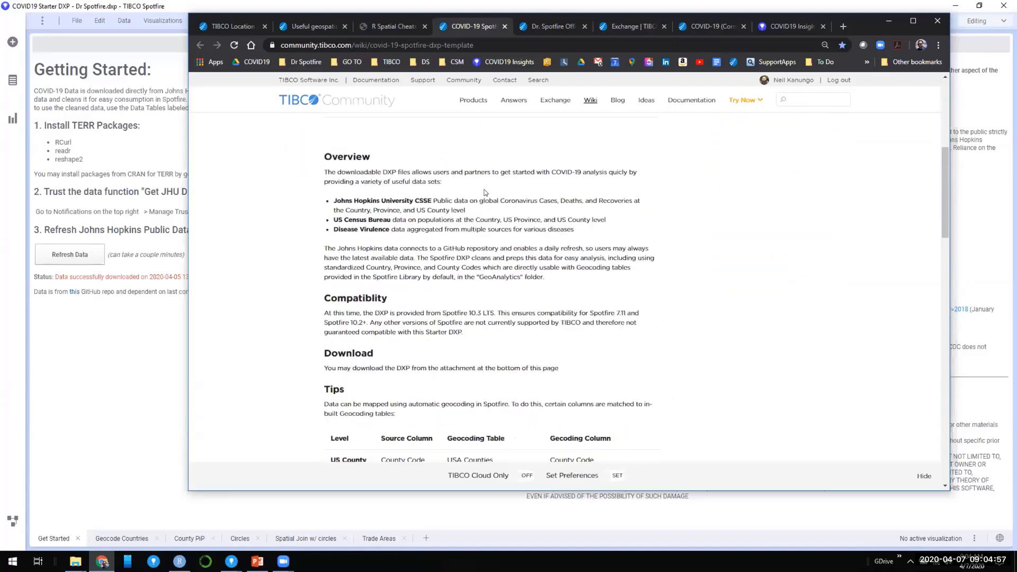
{"action": "scroll", "coordinate": [484, 193], "scroll_direction": "down", "scroll_amount": 6}
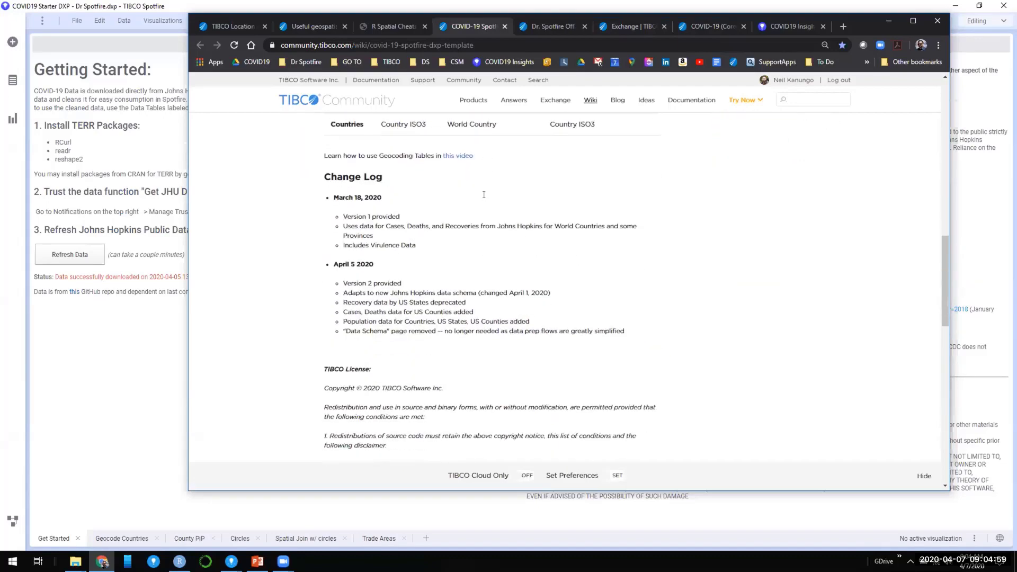
{"action": "scroll", "coordinate": [484, 194], "scroll_direction": "down", "scroll_amount": 9}
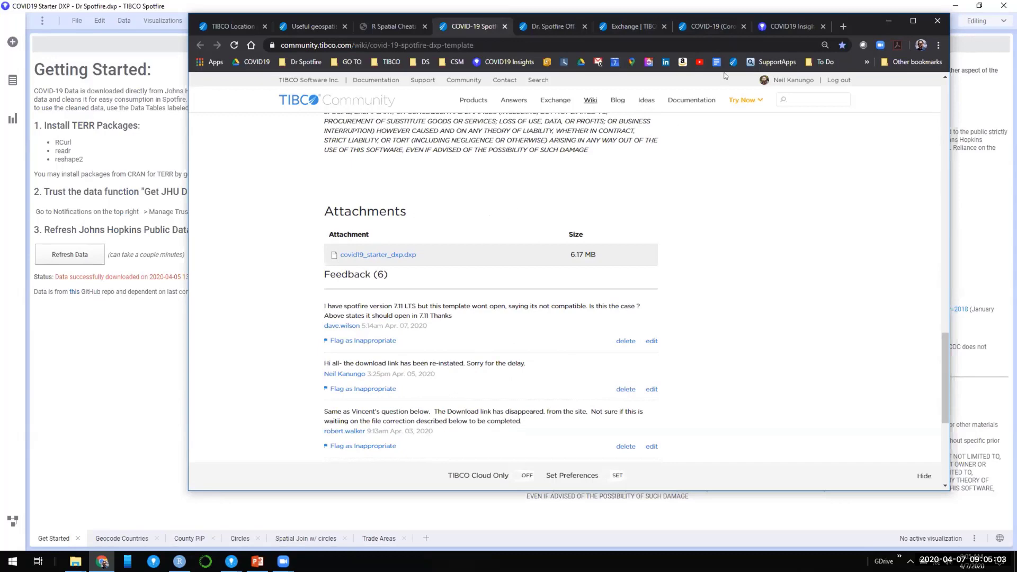
Step: Look through the COVID-19 Live Report down to Find Outbreak Hotspots, and minimize the browser window
{"action": "left_click", "coordinate": [777, 27]}
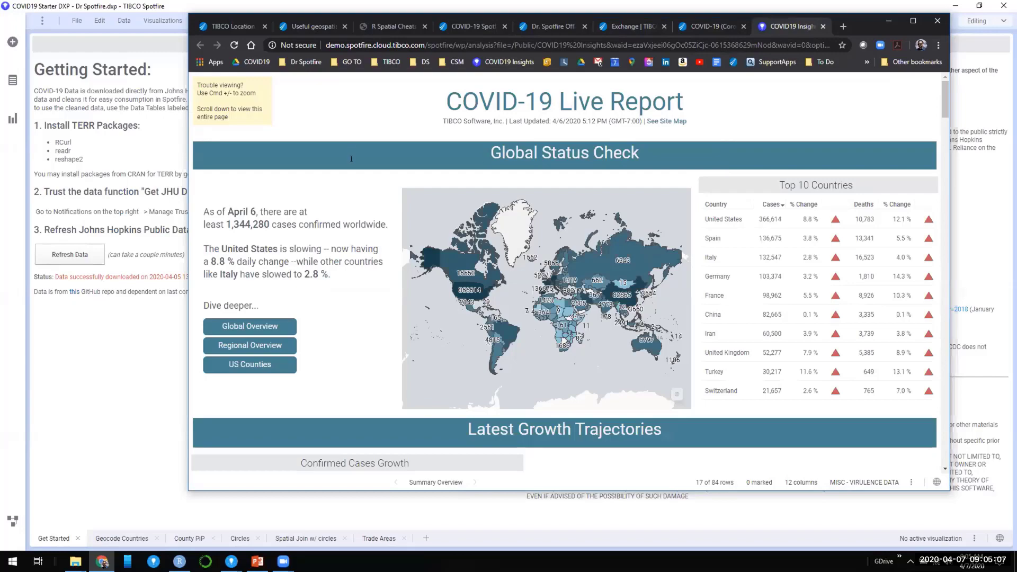
{"action": "scroll", "coordinate": [363, 178], "scroll_direction": "down", "scroll_amount": 3}
{"action": "scroll", "coordinate": [362, 178], "scroll_direction": "down", "scroll_amount": 8}
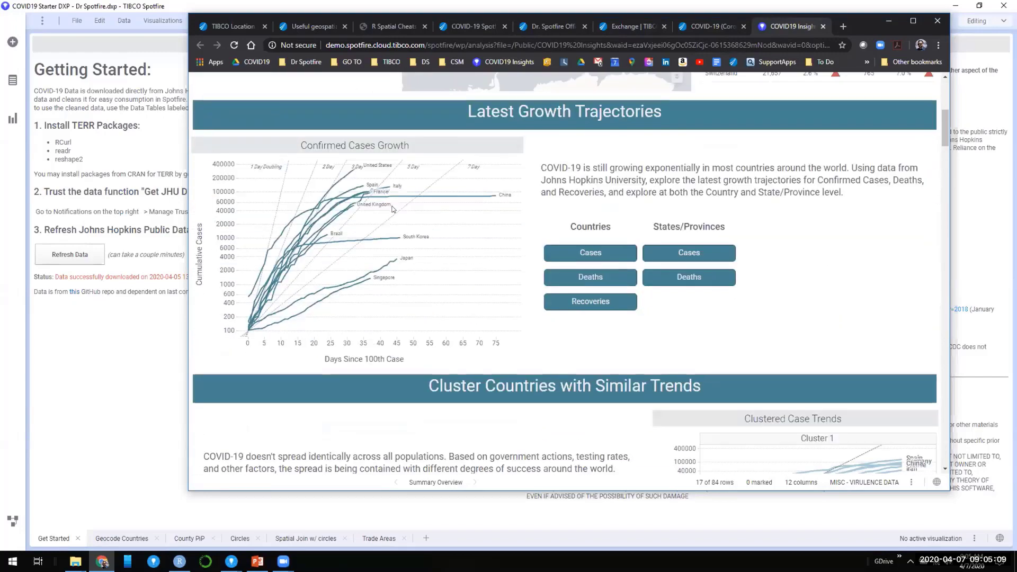
{"action": "scroll", "coordinate": [398, 212], "scroll_direction": "down", "scroll_amount": 2}
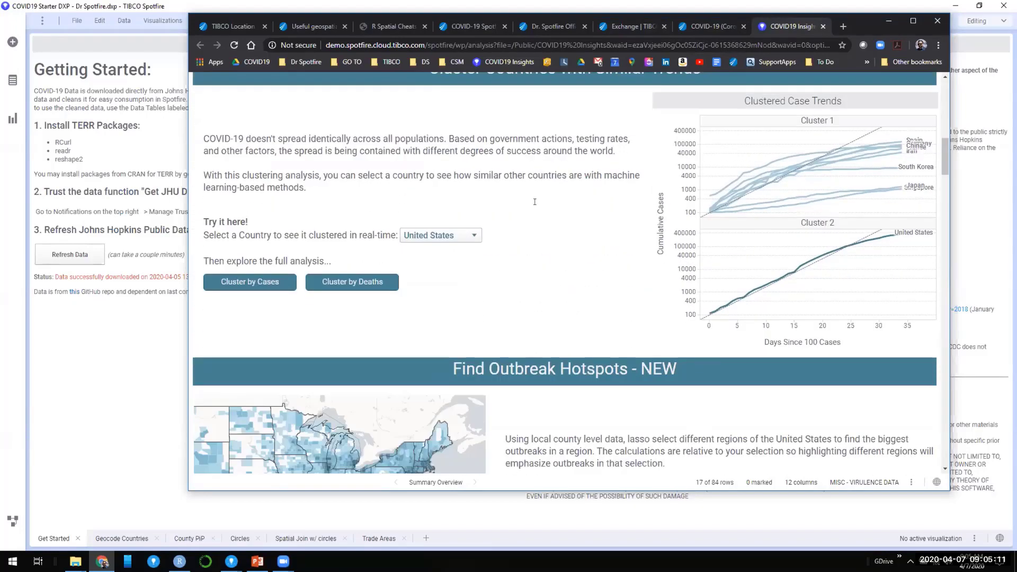
{"action": "scroll", "coordinate": [584, 183], "scroll_direction": "down", "scroll_amount": 3}
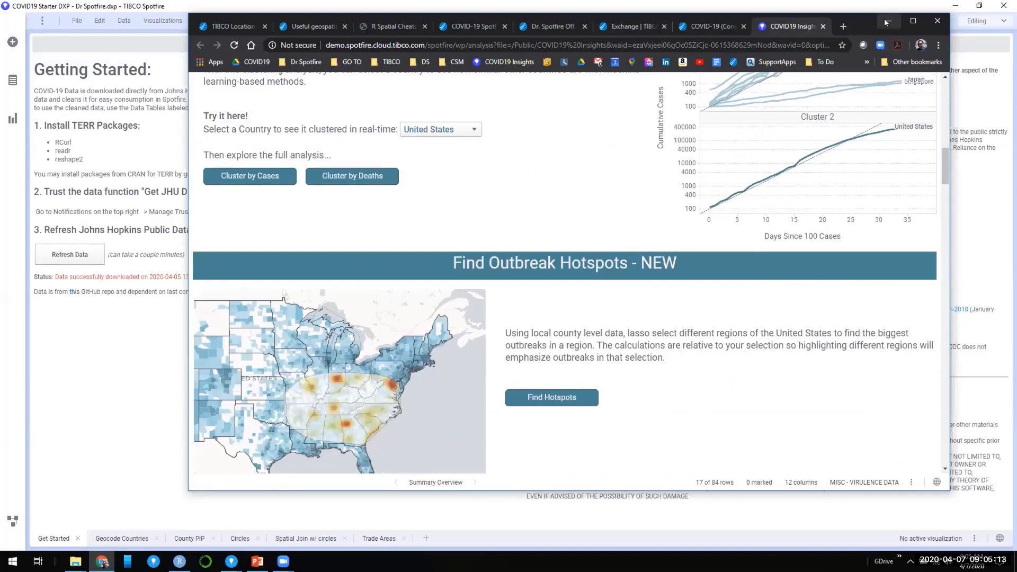
{"action": "left_click", "coordinate": [888, 22]}
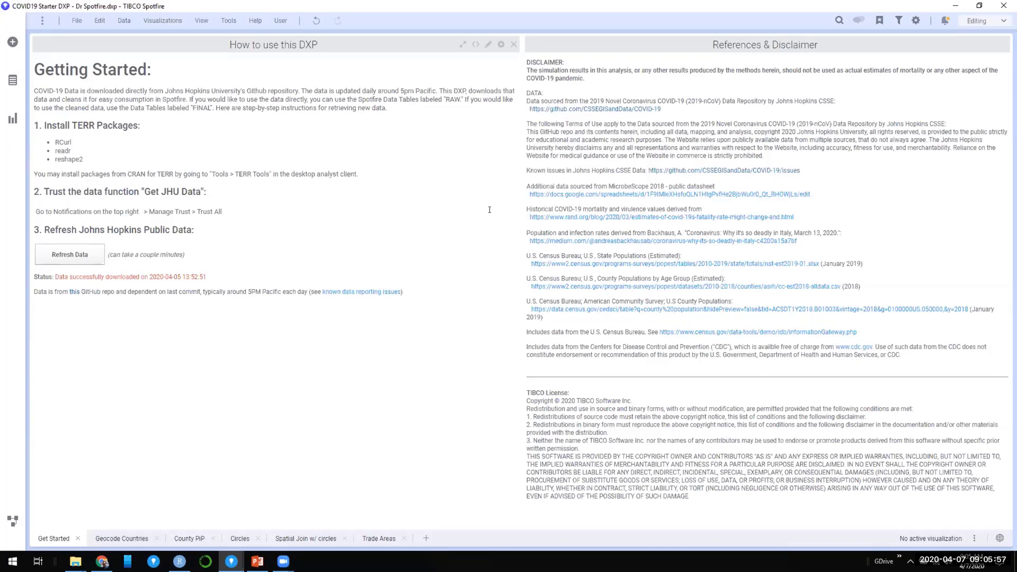
Step: Reopen Chrome and browse the first two pages of TIBCO Exchange modules filtered for TIBCO Spotfire
{"action": "left_click", "coordinate": [102, 561]}
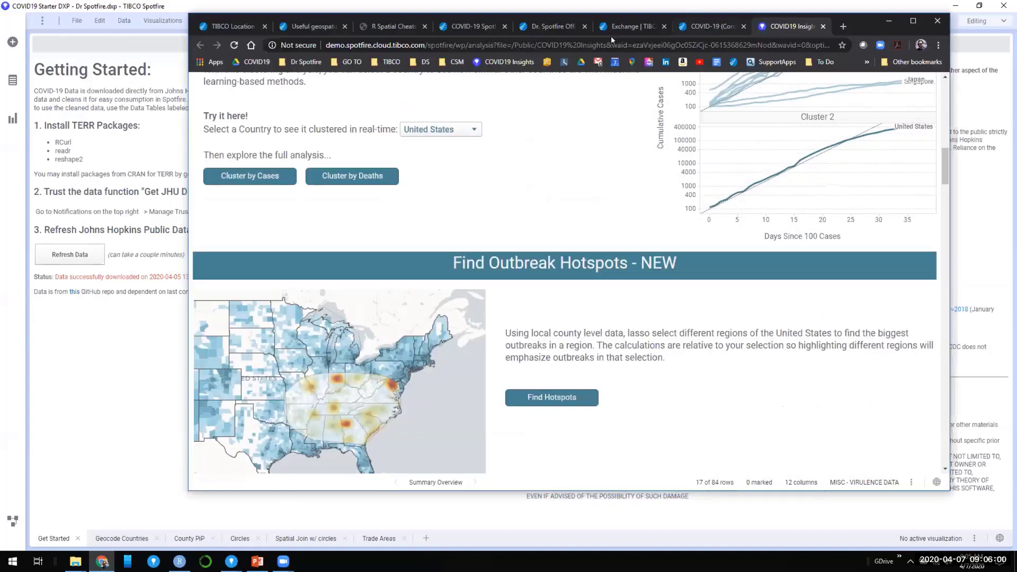
{"action": "left_click", "coordinate": [613, 34]}
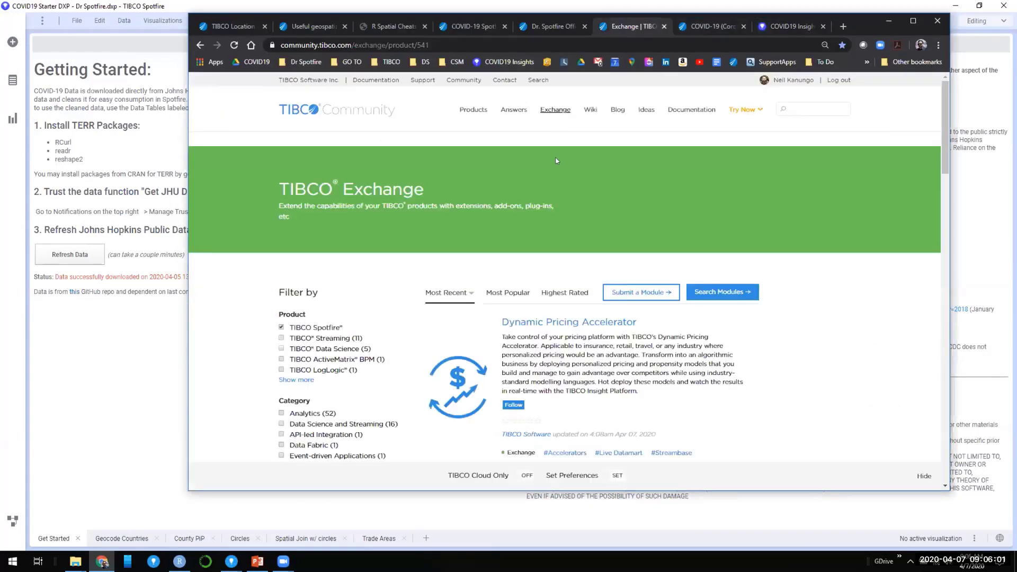
{"action": "scroll", "coordinate": [563, 206], "scroll_direction": "down", "scroll_amount": 3}
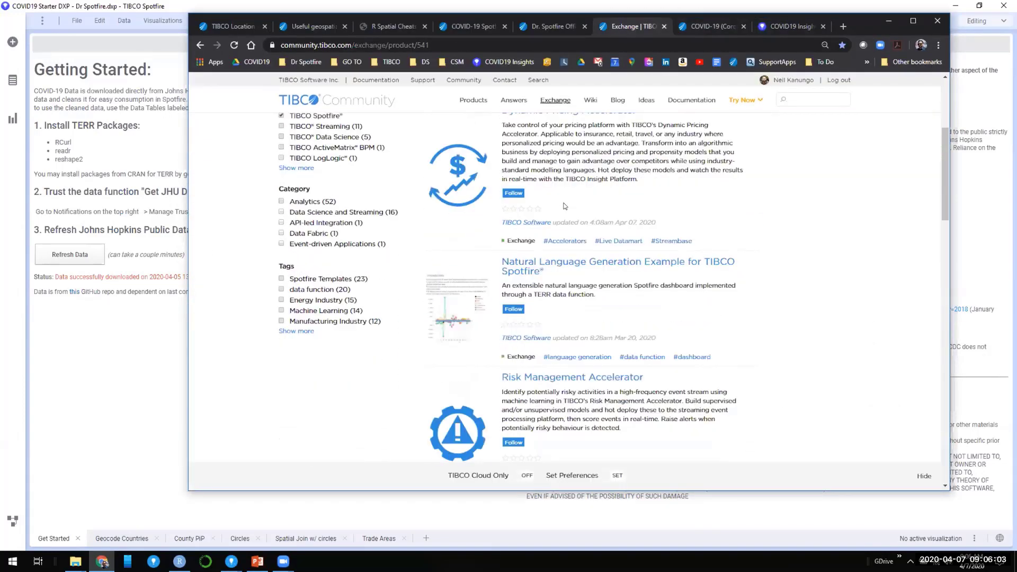
{"action": "scroll", "coordinate": [563, 206], "scroll_direction": "down", "scroll_amount": 14}
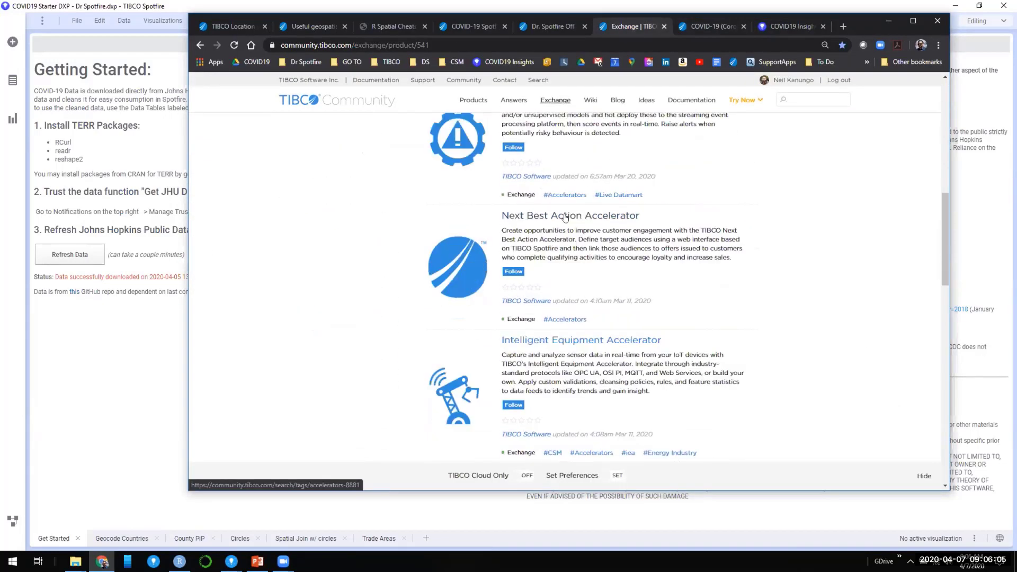
{"action": "scroll", "coordinate": [566, 226], "scroll_direction": "down", "scroll_amount": 6}
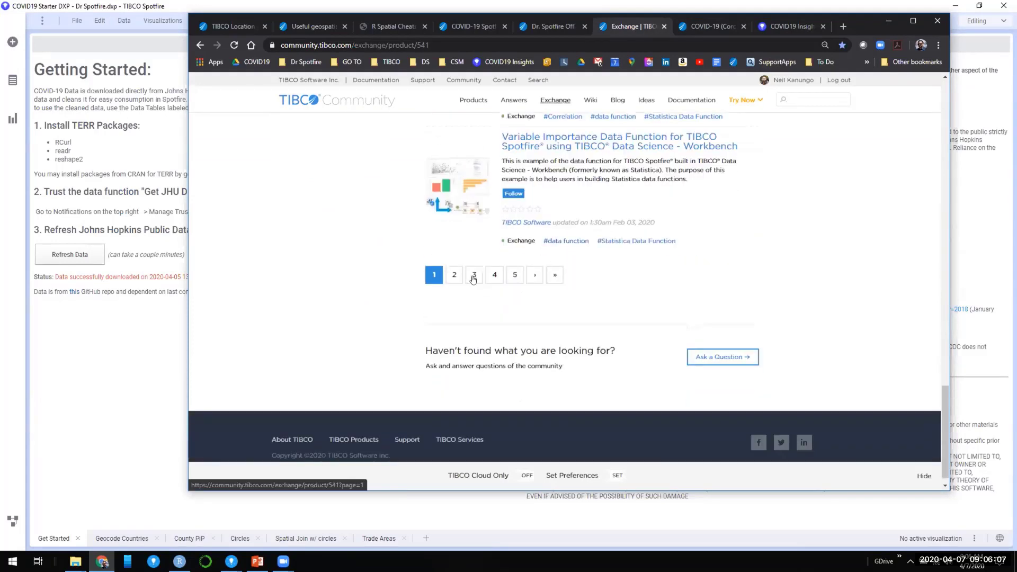
{"action": "left_click", "coordinate": [454, 274]}
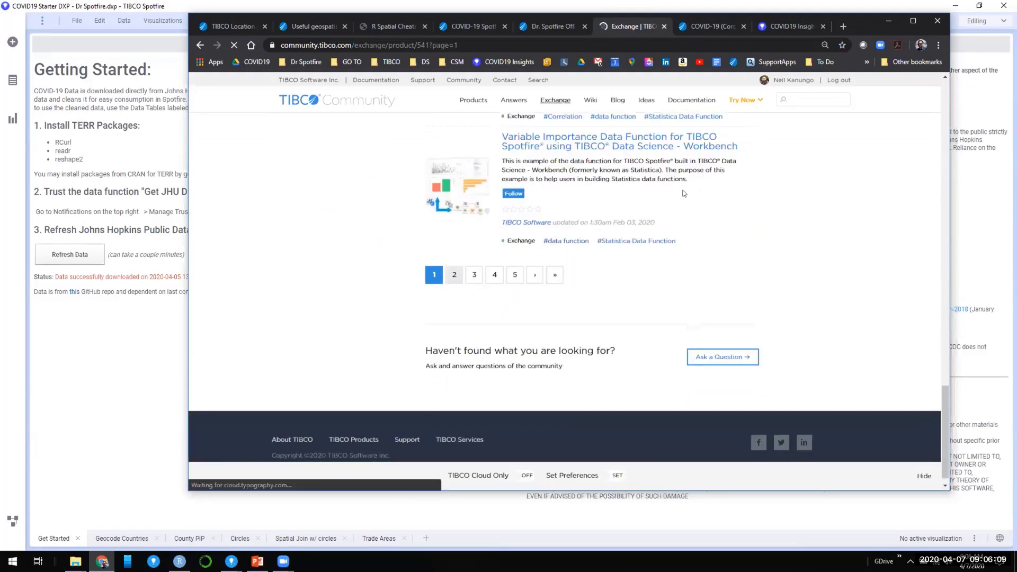
{"action": "scroll", "coordinate": [657, 214], "scroll_direction": "down", "scroll_amount": 12}
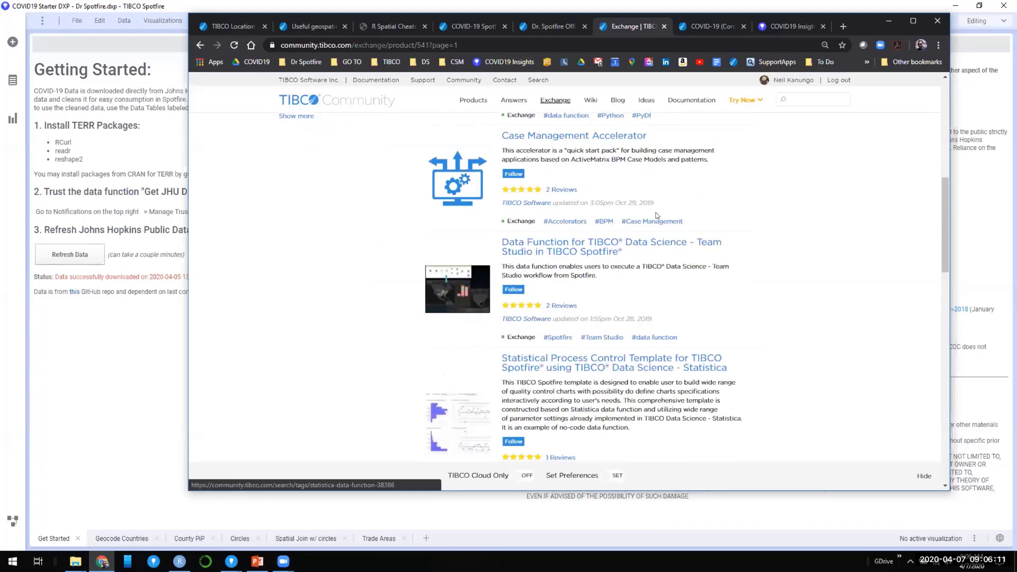
{"action": "scroll", "coordinate": [656, 210], "scroll_direction": "down", "scroll_amount": 10}
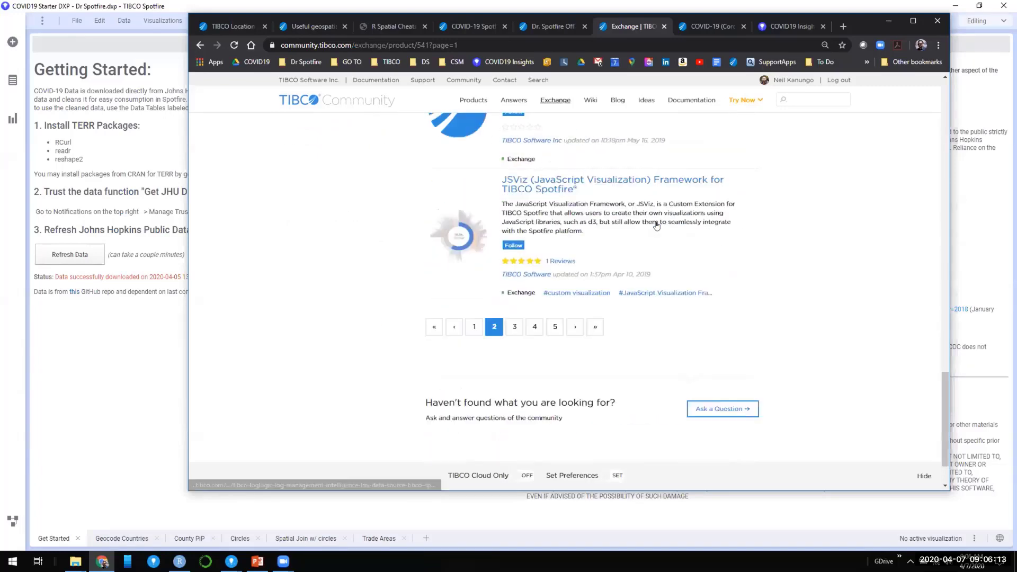
{"action": "scroll", "coordinate": [638, 243], "scroll_direction": "up", "scroll_amount": 3}
{"action": "scroll", "coordinate": [639, 242], "scroll_direction": "up", "scroll_amount": 7}
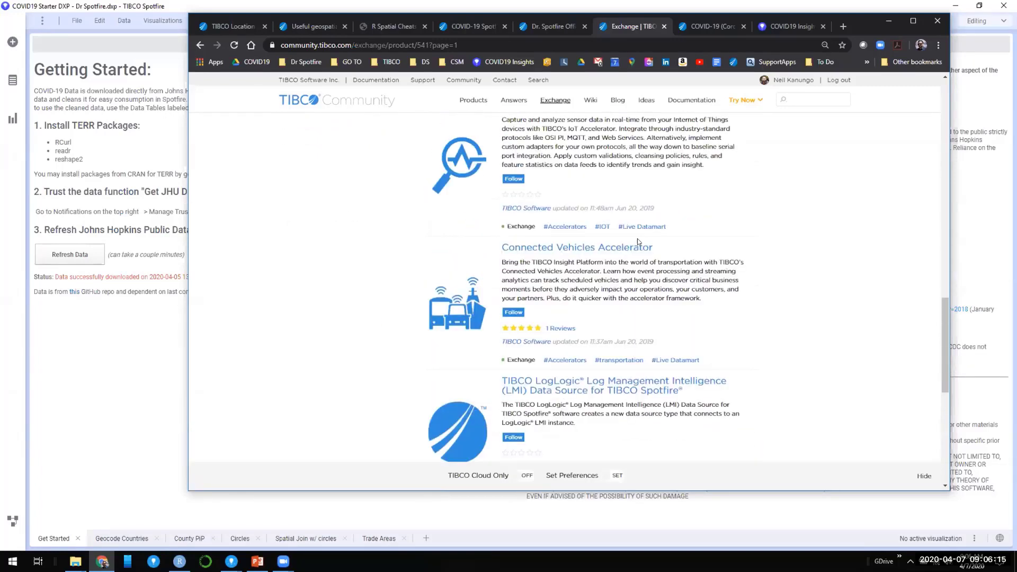
Step: Look through the TIBCO Location Analytics wiki page down to the Contours and Hexbin data function examples
{"action": "left_click", "coordinate": [255, 24]}
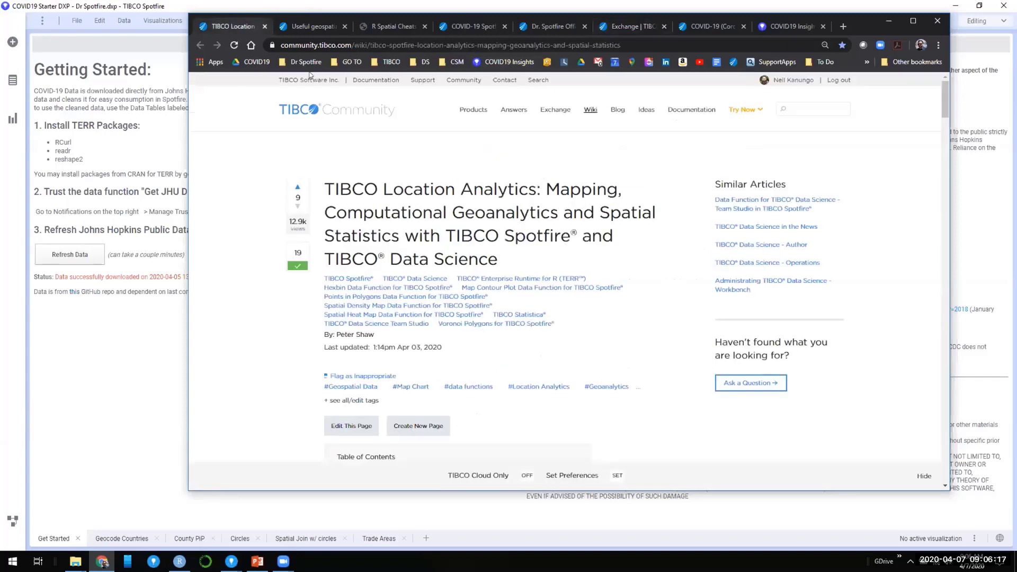
{"action": "scroll", "coordinate": [495, 185], "scroll_direction": "down", "scroll_amount": 1}
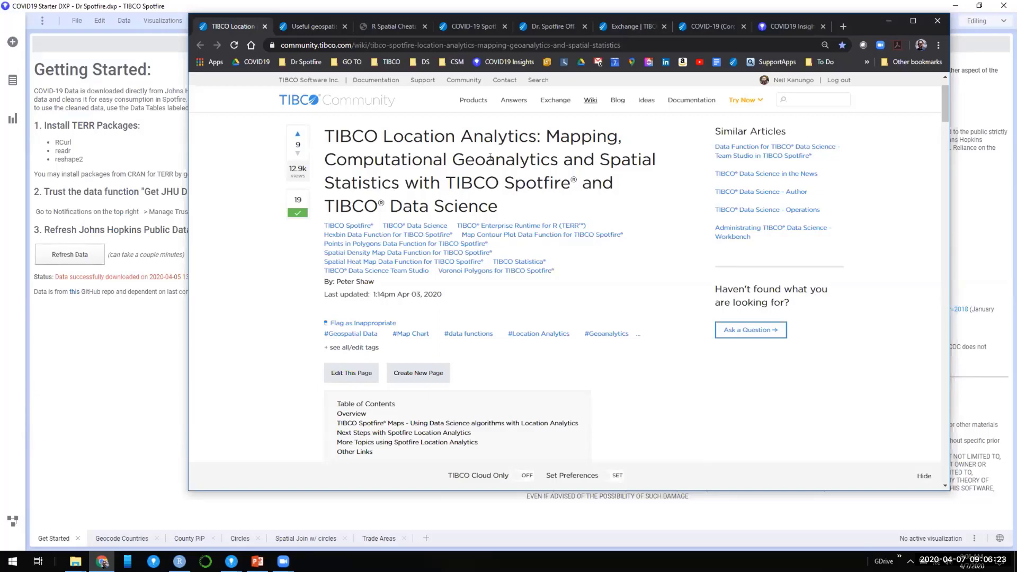
{"action": "scroll", "coordinate": [485, 287], "scroll_direction": "down", "scroll_amount": 6}
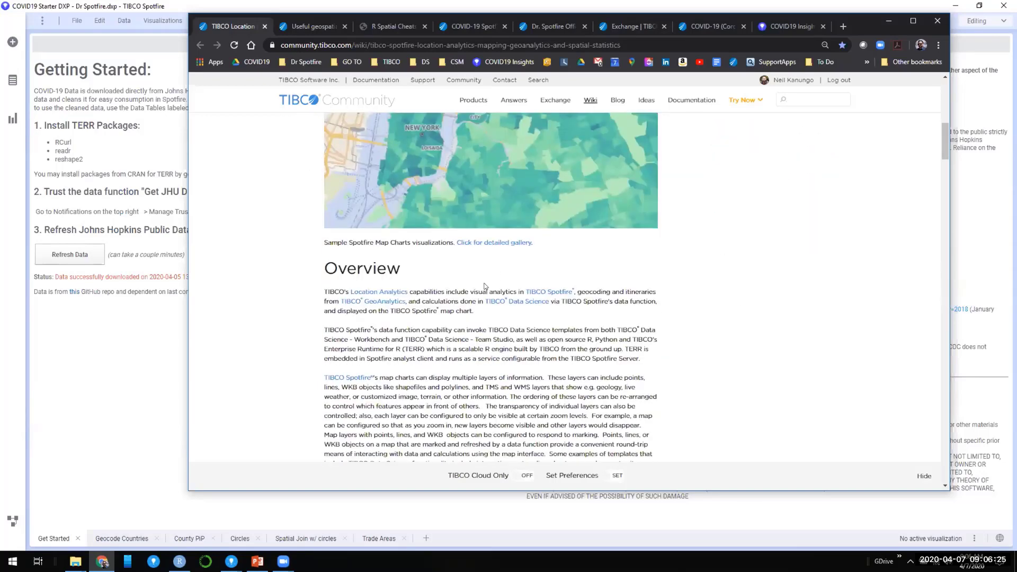
{"action": "scroll", "coordinate": [485, 287], "scroll_direction": "down", "scroll_amount": 10}
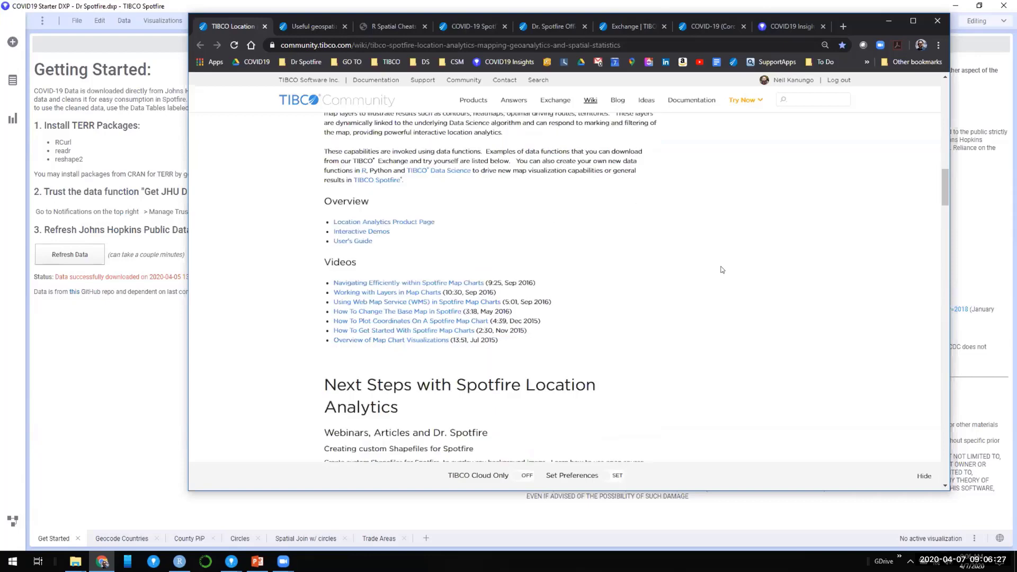
{"action": "left_click_drag", "start_coordinate": [945, 198], "coordinate": [924, 382]}
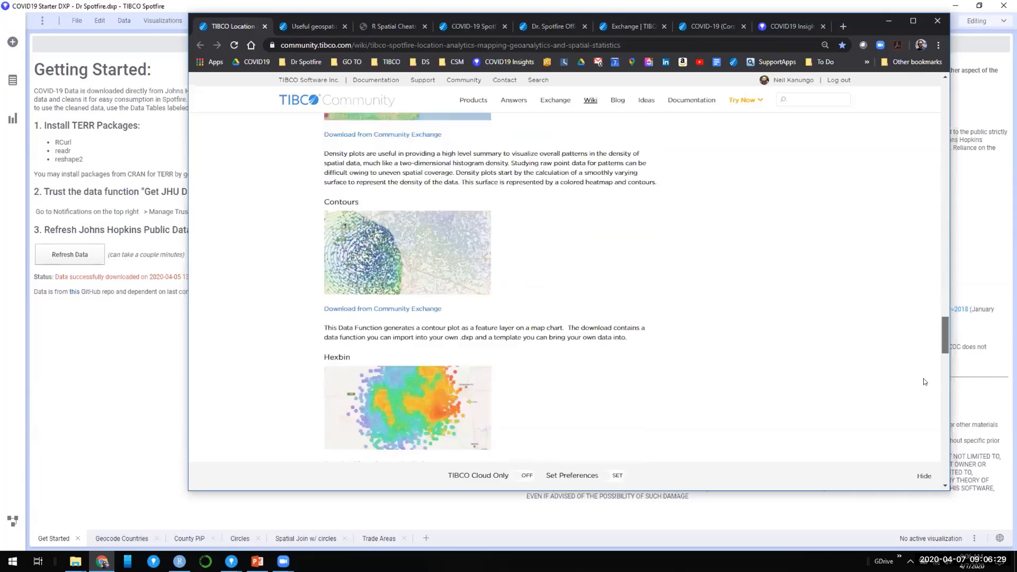
Step: Open the useful geospatial data functions page from the location analytics wiki and read it down to its attachments
{"action": "scroll", "coordinate": [366, 249], "scroll_direction": "down", "scroll_amount": 5}
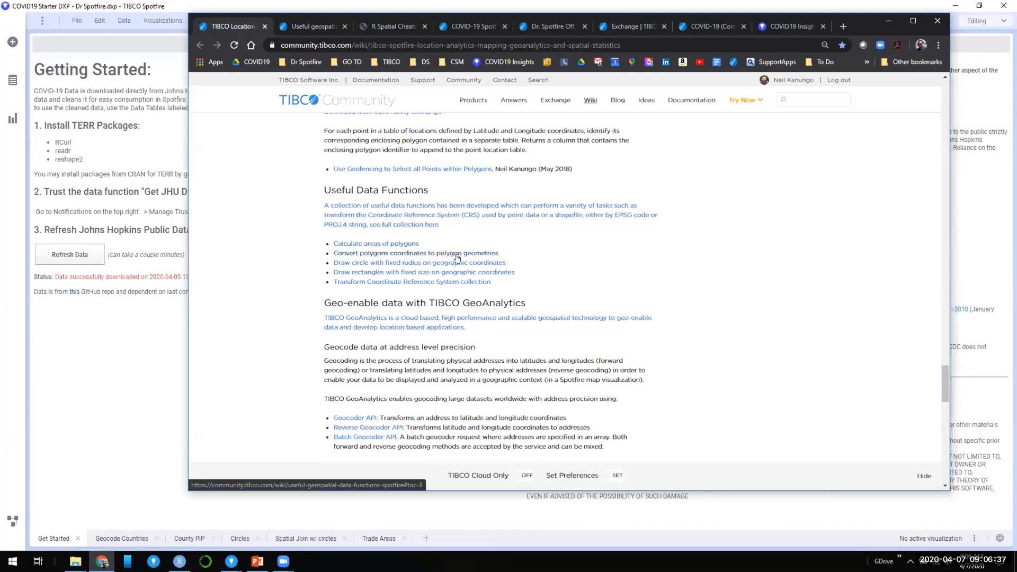
{"action": "left_click", "coordinate": [380, 217]}
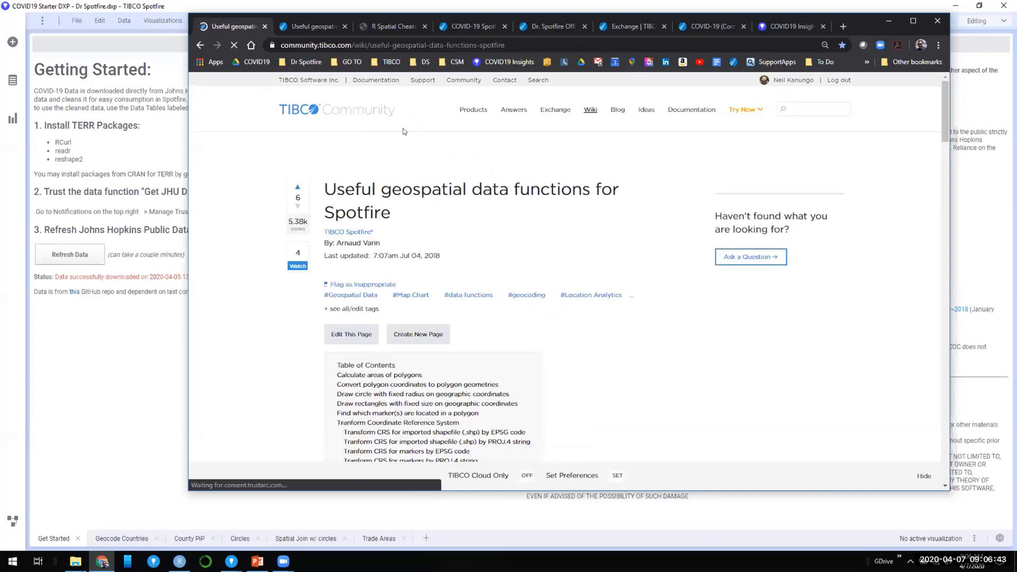
{"action": "scroll", "coordinate": [491, 229], "scroll_direction": "down", "scroll_amount": 2}
{"action": "scroll", "coordinate": [491, 228], "scroll_direction": "down", "scroll_amount": 10}
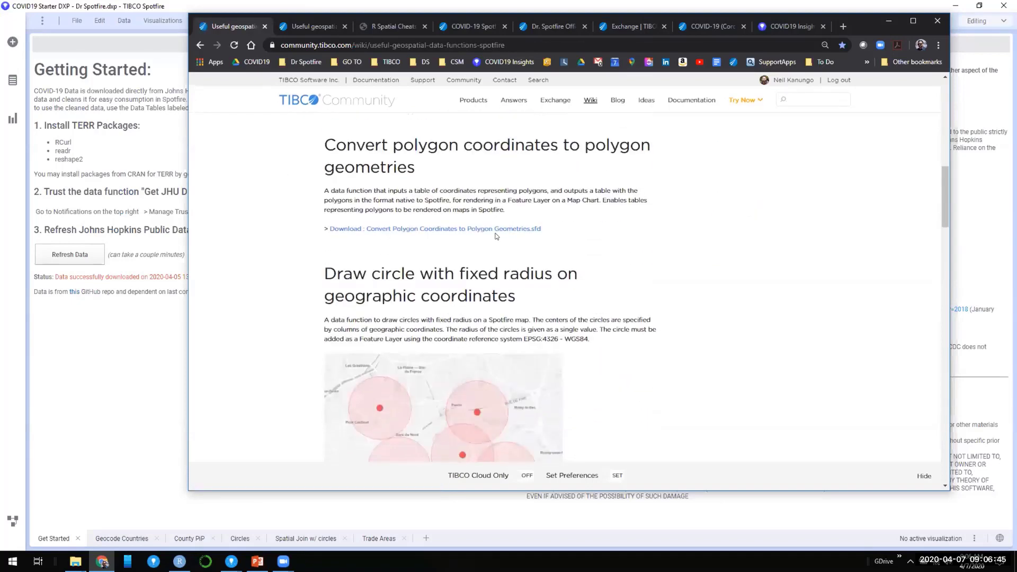
{"action": "scroll", "coordinate": [496, 236], "scroll_direction": "down", "scroll_amount": 10}
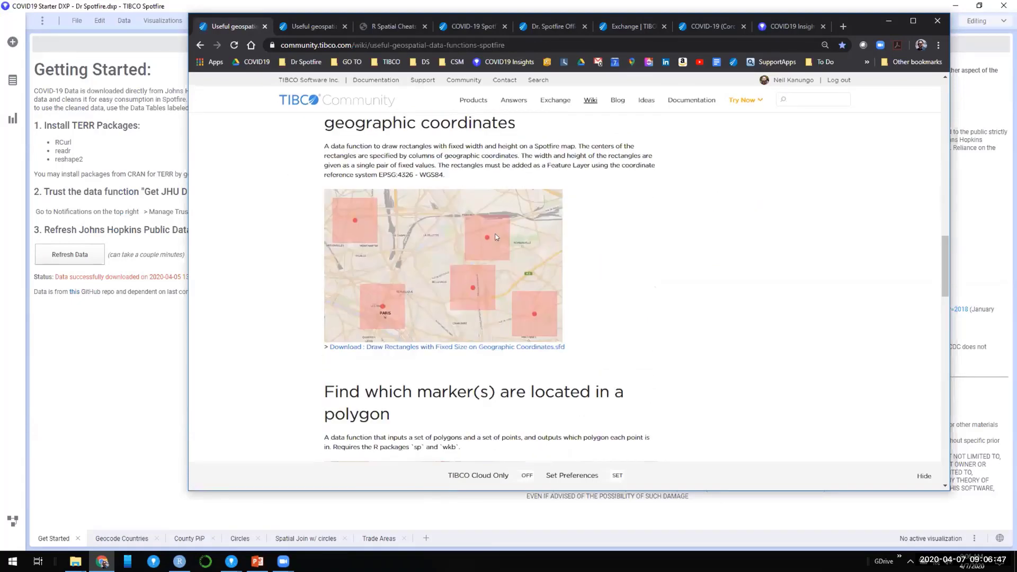
{"action": "scroll", "coordinate": [496, 236], "scroll_direction": "down", "scroll_amount": 7}
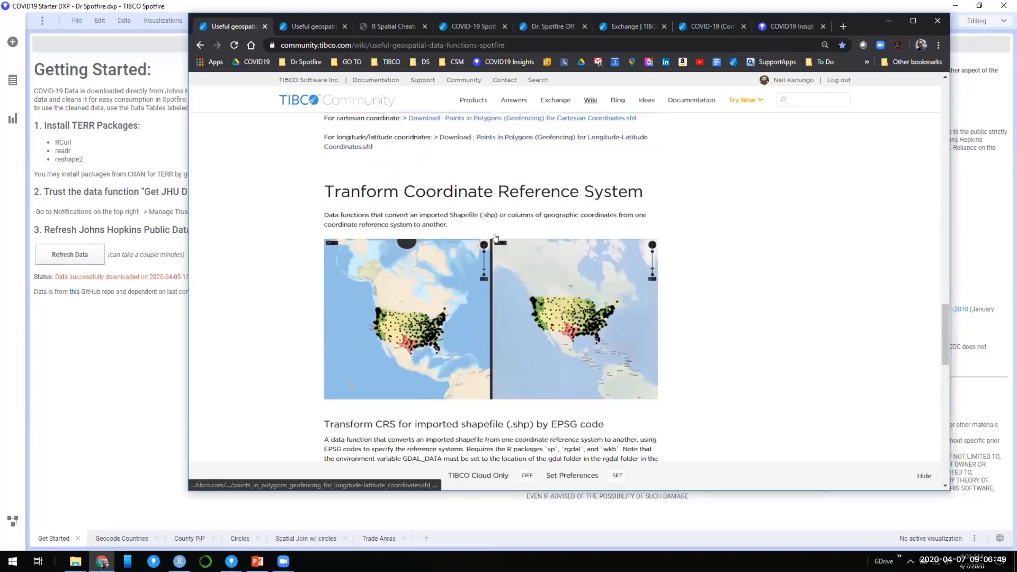
{"action": "scroll", "coordinate": [713, 233], "scroll_direction": "down", "scroll_amount": 1}
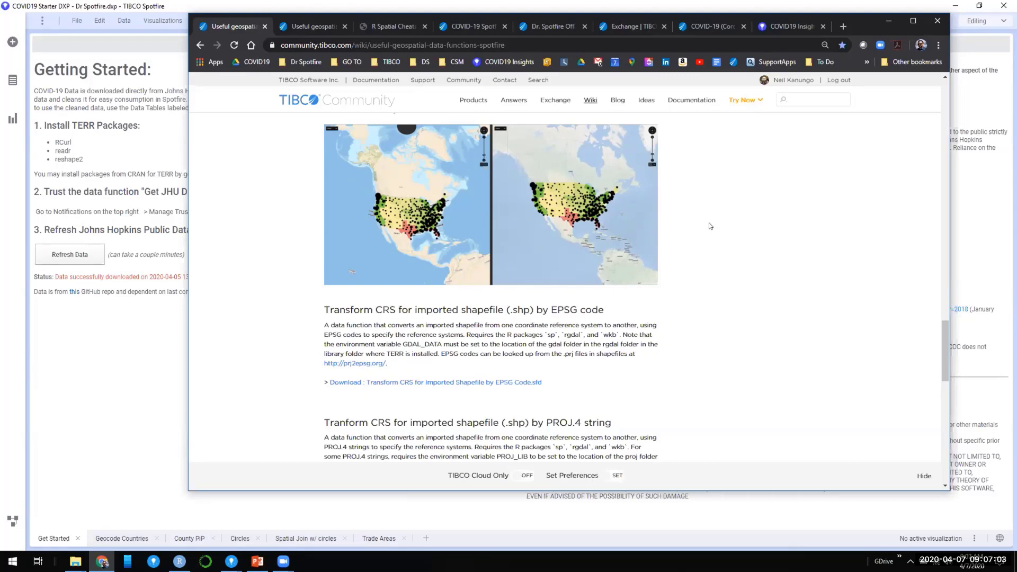
{"action": "scroll", "coordinate": [710, 226], "scroll_direction": "down", "scroll_amount": 5}
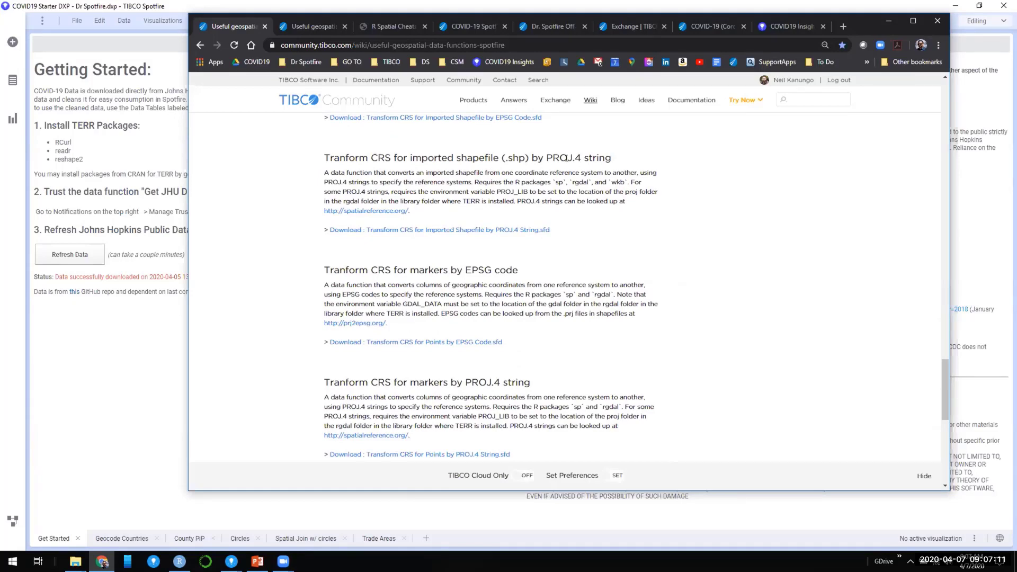
{"action": "scroll", "coordinate": [535, 216], "scroll_direction": "down", "scroll_amount": 5}
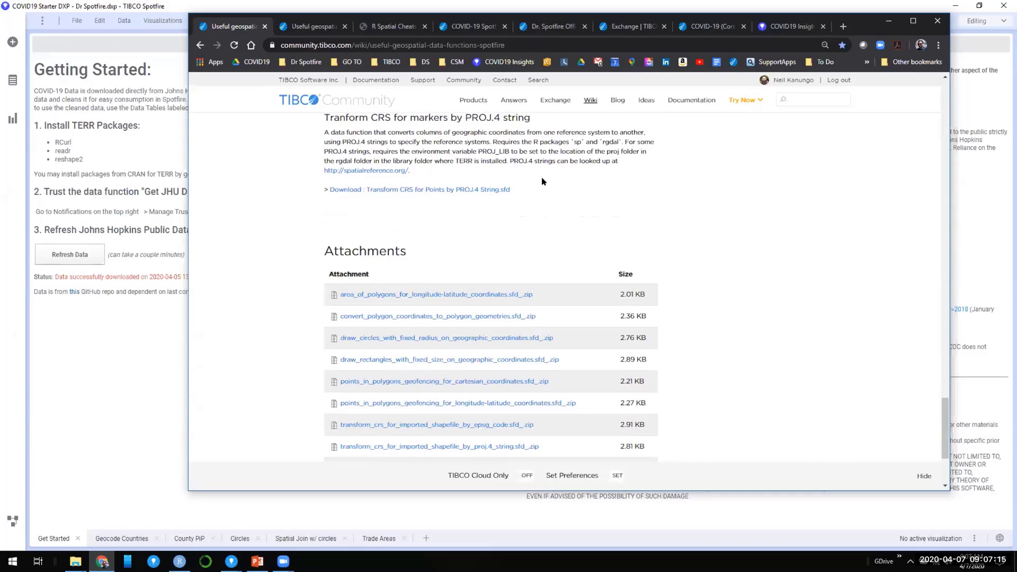
Step: Switch back to the Spotfire starter analysis and review the instructions for refreshing the Johns Hopkins public data
{"action": "left_click", "coordinate": [888, 22]}
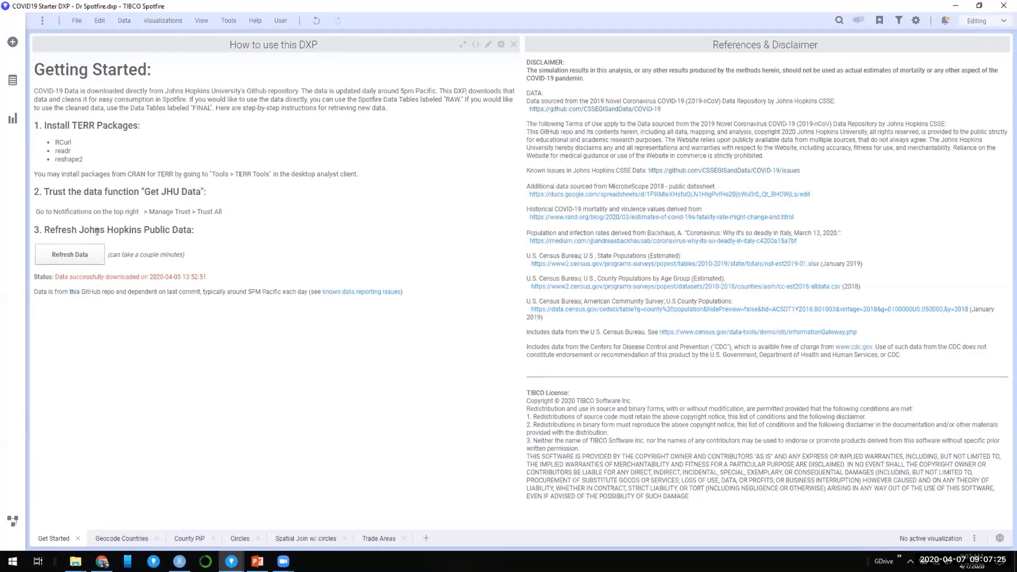
{"action": "left_click_drag", "start_coordinate": [59, 229], "coordinate": [196, 229]}
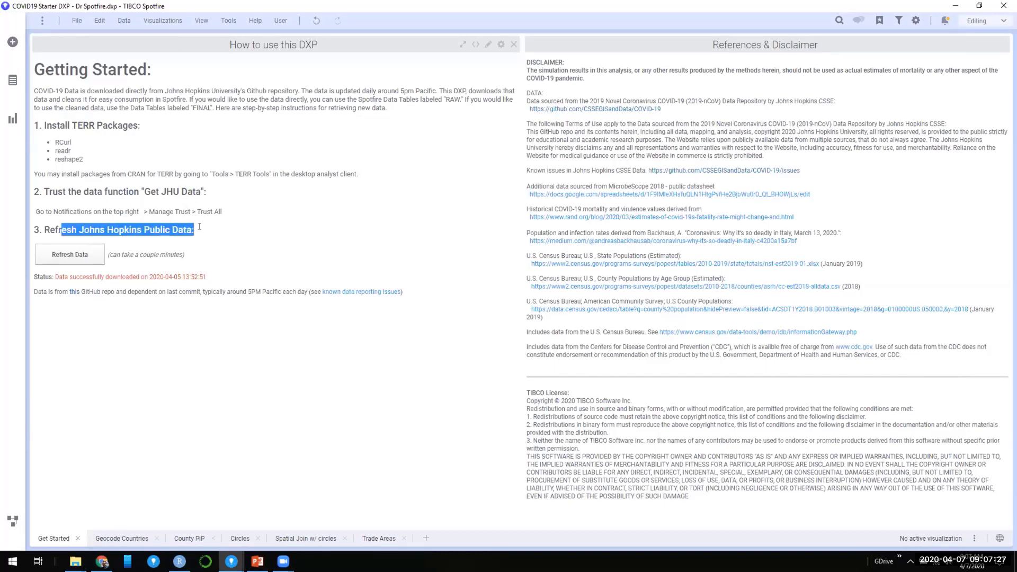
{"action": "left_click", "coordinate": [201, 226]}
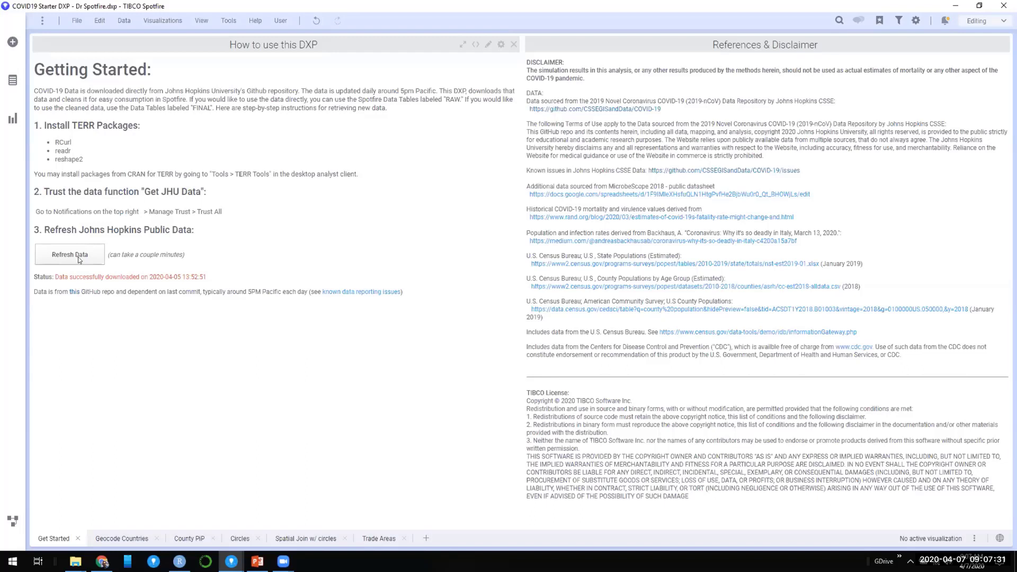
{"action": "double_click", "coordinate": [177, 272]}
{"action": "left_click", "coordinate": [187, 258]}
Step: Examine the POPULATION - US Counties (2018) and Disease Virulence tables in the data canvas
{"action": "left_click", "coordinate": [12, 520]}
{"action": "left_click", "coordinate": [124, 52]}
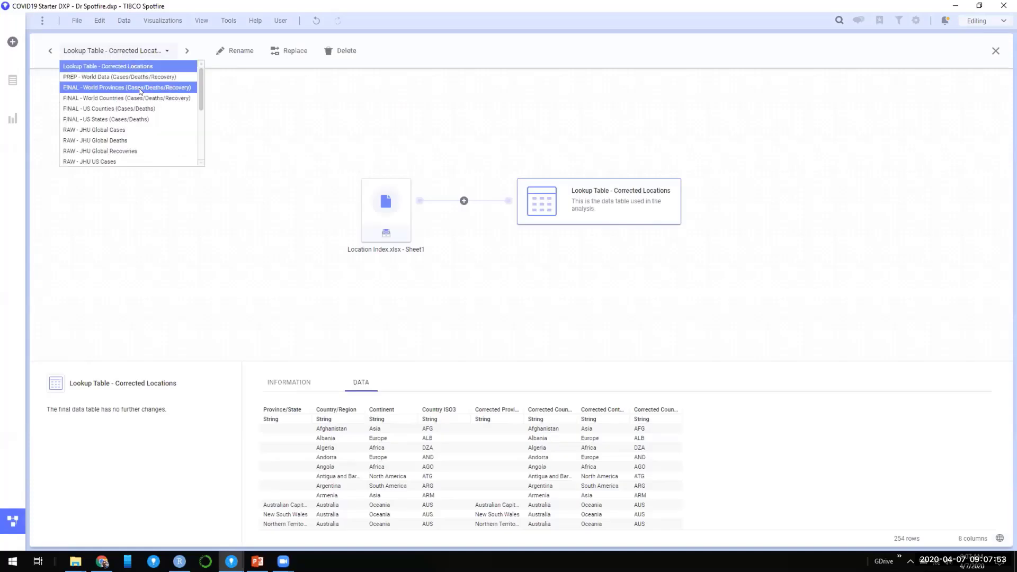
{"action": "scroll", "coordinate": [106, 118], "scroll_direction": "down", "scroll_amount": 1}
{"action": "left_click", "coordinate": [113, 150]}
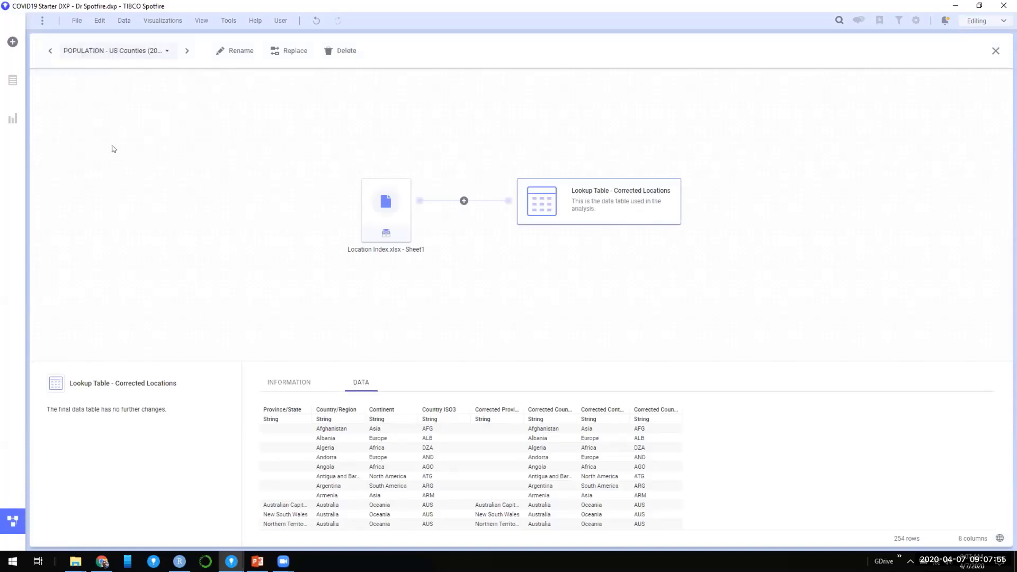
{"action": "left_click", "coordinate": [167, 50]}
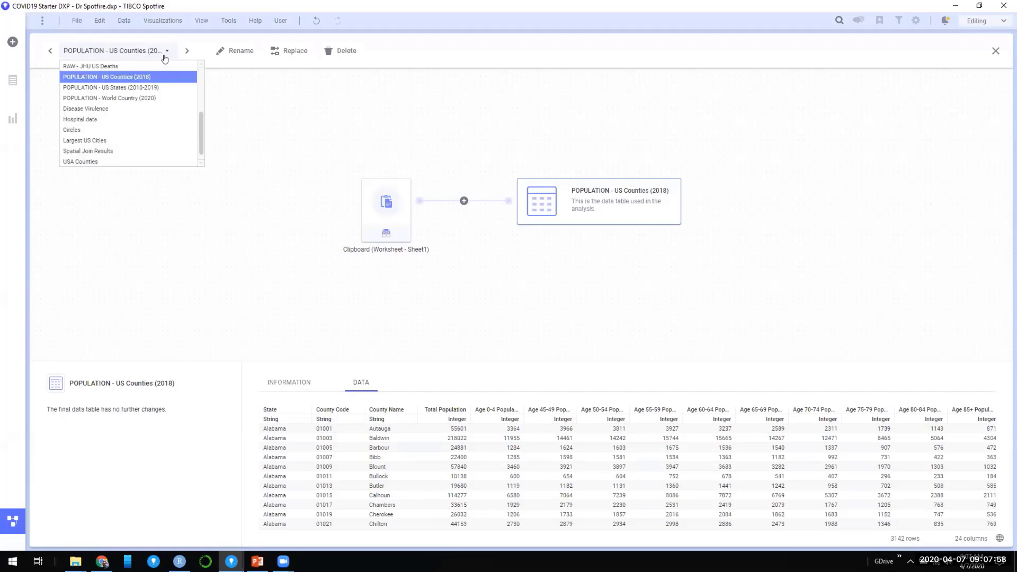
{"action": "left_click", "coordinate": [142, 107]}
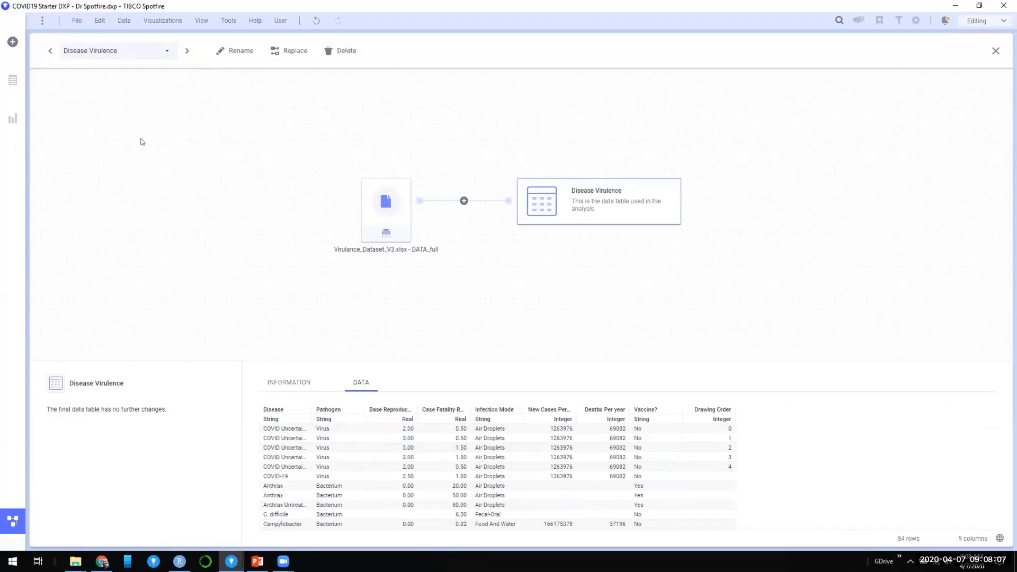
{"action": "scroll", "coordinate": [378, 443], "scroll_direction": "down", "scroll_amount": 10}
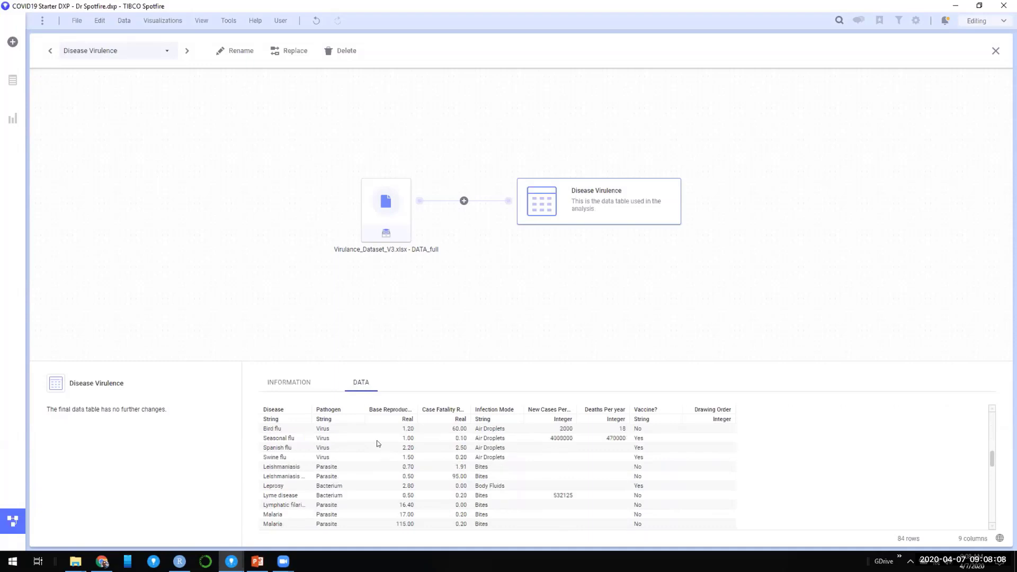
Step: Examine the rows of the Lookup Table - Corrected Locations table and close the data canvas
{"action": "left_click", "coordinate": [164, 52]}
{"action": "scroll", "coordinate": [148, 132], "scroll_direction": "up", "scroll_amount": 2}
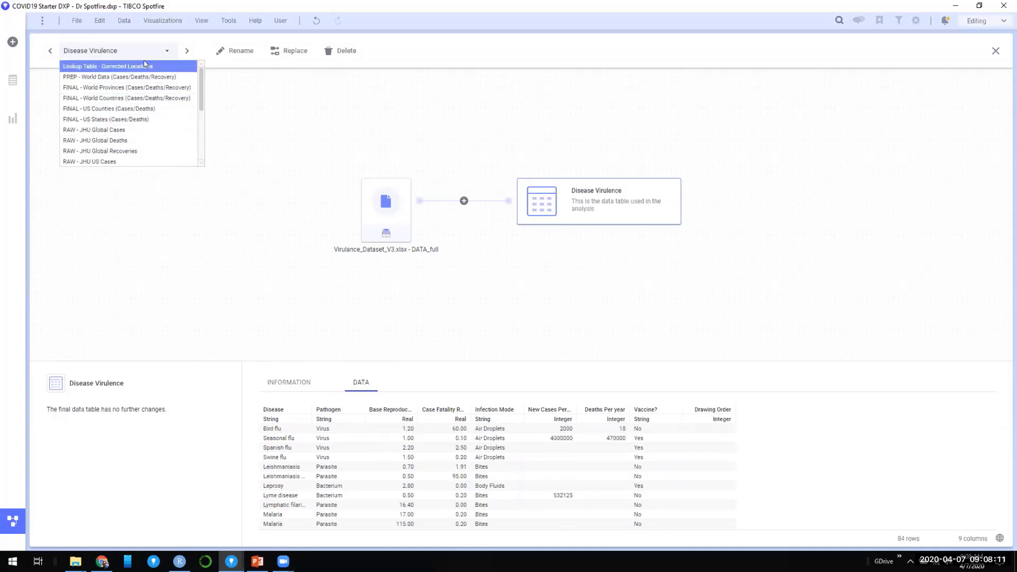
{"action": "left_click", "coordinate": [164, 66]}
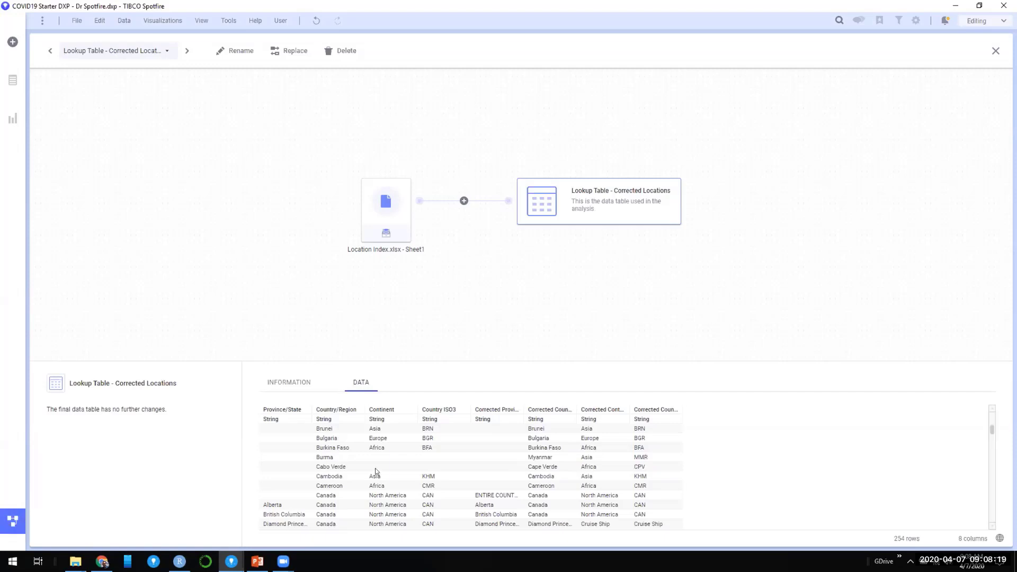
{"action": "scroll", "coordinate": [342, 438], "scroll_direction": "down", "scroll_amount": 20}
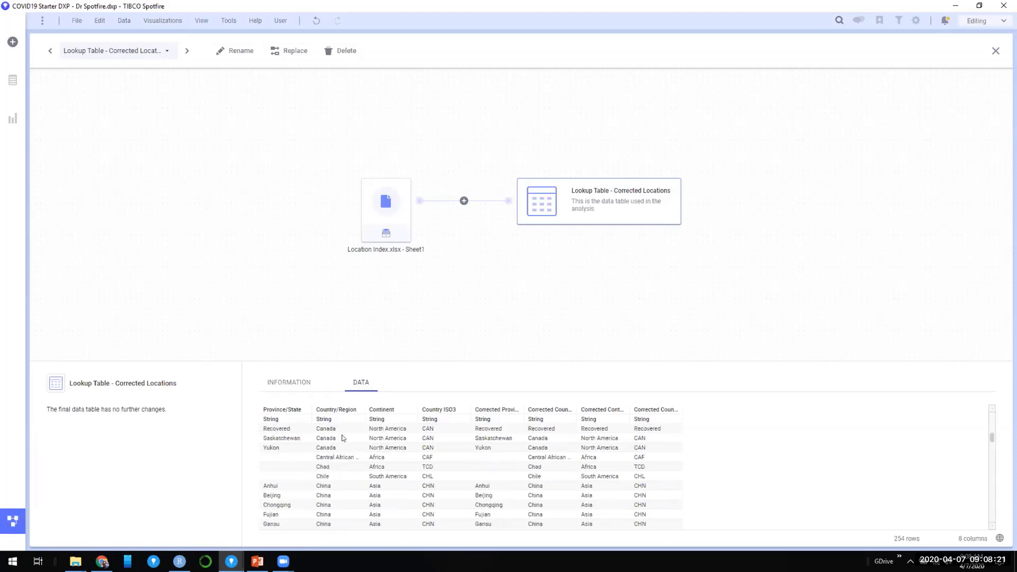
{"action": "scroll", "coordinate": [342, 439], "scroll_direction": "up", "scroll_amount": 20}
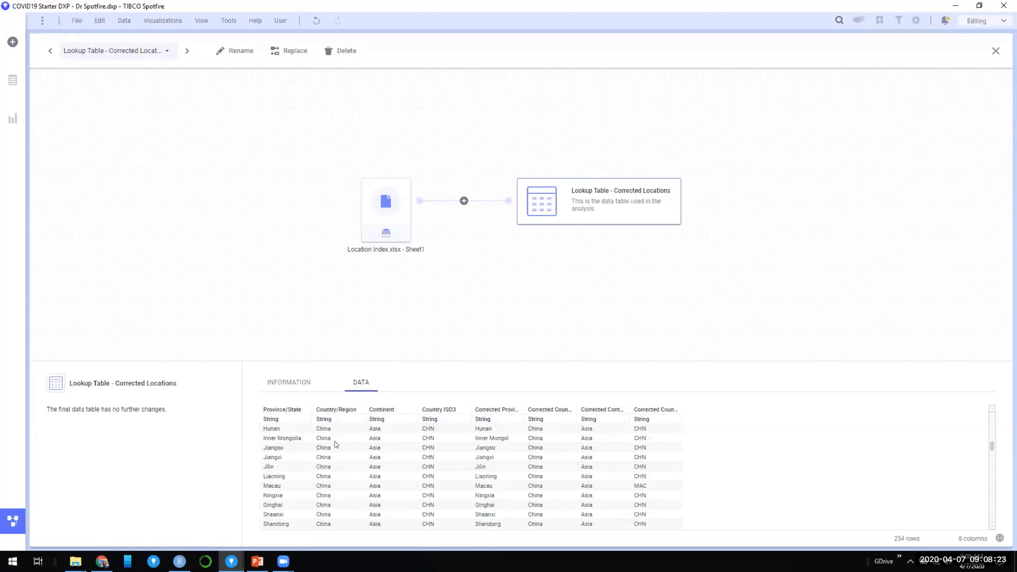
{"action": "left_click", "coordinate": [13, 521]}
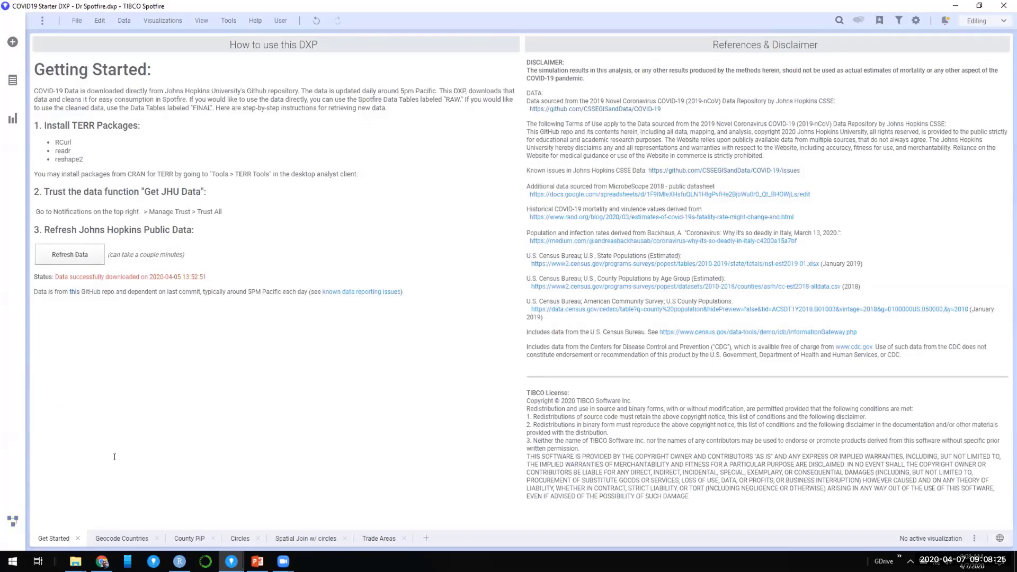
Step: Add a feature layer based on FINAL - World Countries (Cases/Deaths/Recovery) to the map chart on the Geocode Countries page
{"action": "left_click", "coordinate": [123, 540]}
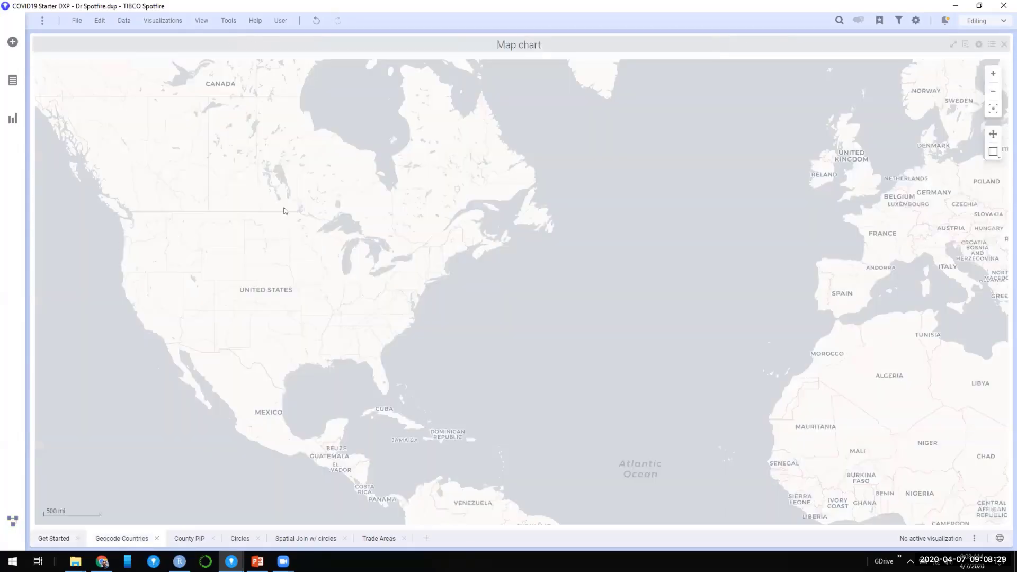
{"action": "right_click", "coordinate": [275, 208]}
{"action": "left_click", "coordinate": [199, 201]}
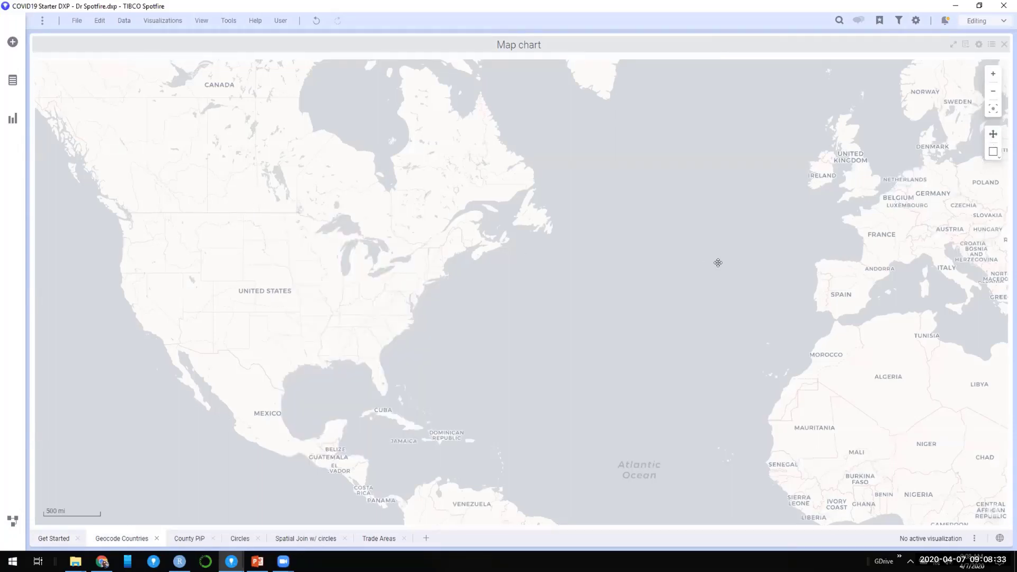
{"action": "left_click_drag", "start_coordinate": [303, 234], "coordinate": [614, 250]}
{"action": "right_click", "coordinate": [613, 250]}
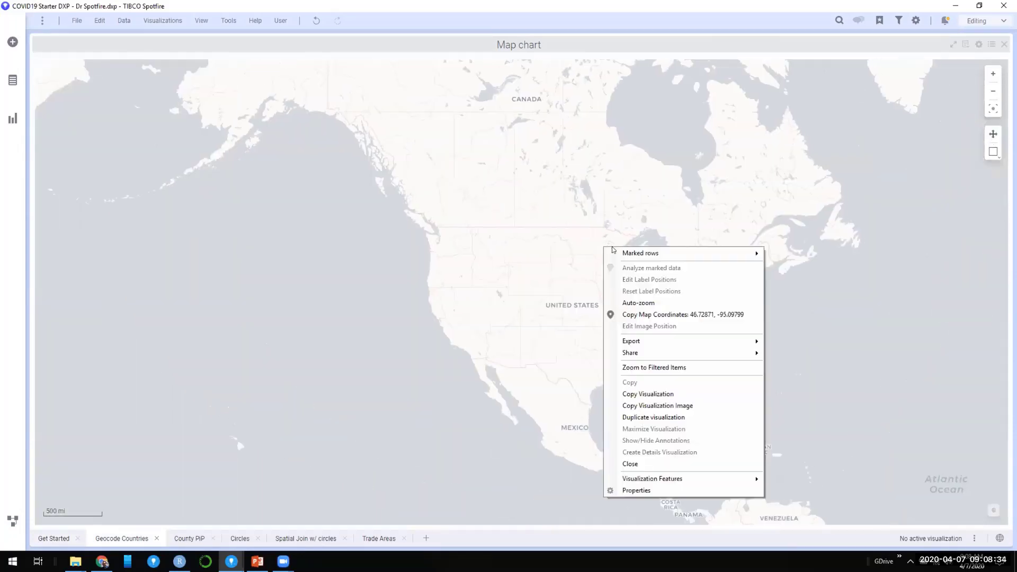
{"action": "left_click", "coordinate": [652, 493]}
{"action": "left_click", "coordinate": [402, 211]}
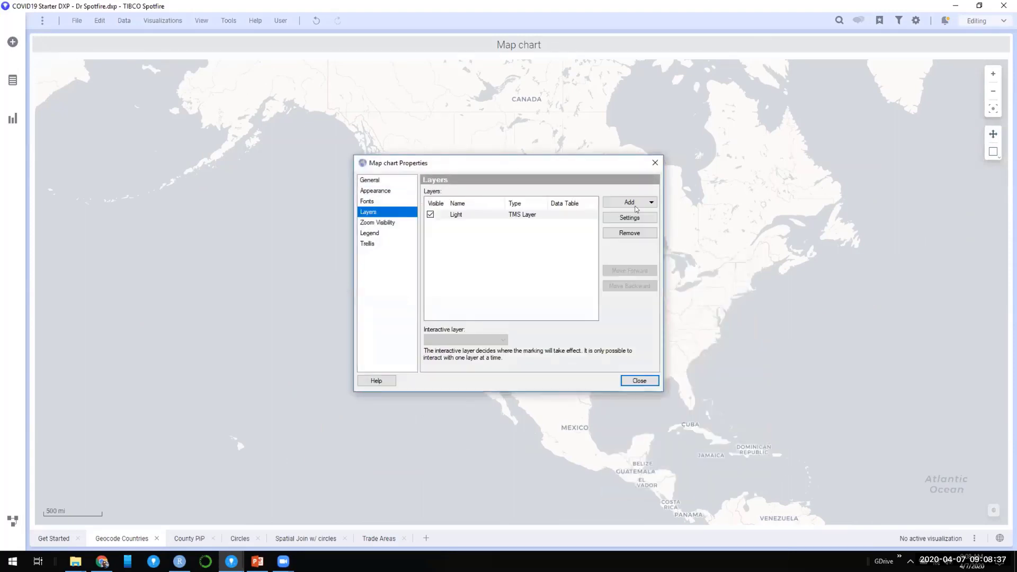
{"action": "left_click", "coordinate": [642, 204]}
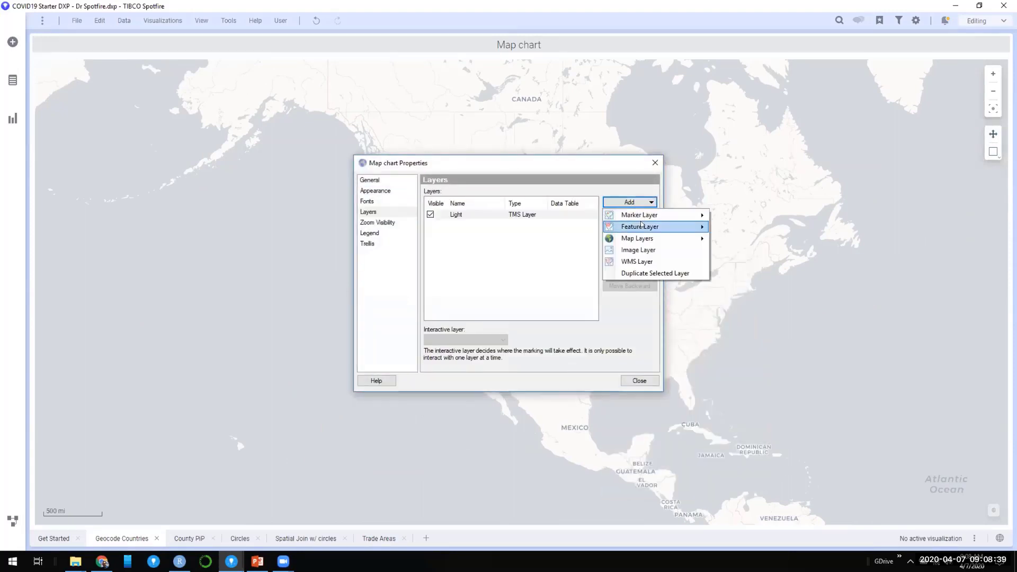
{"action": "mouse_move", "coordinate": [642, 225]}
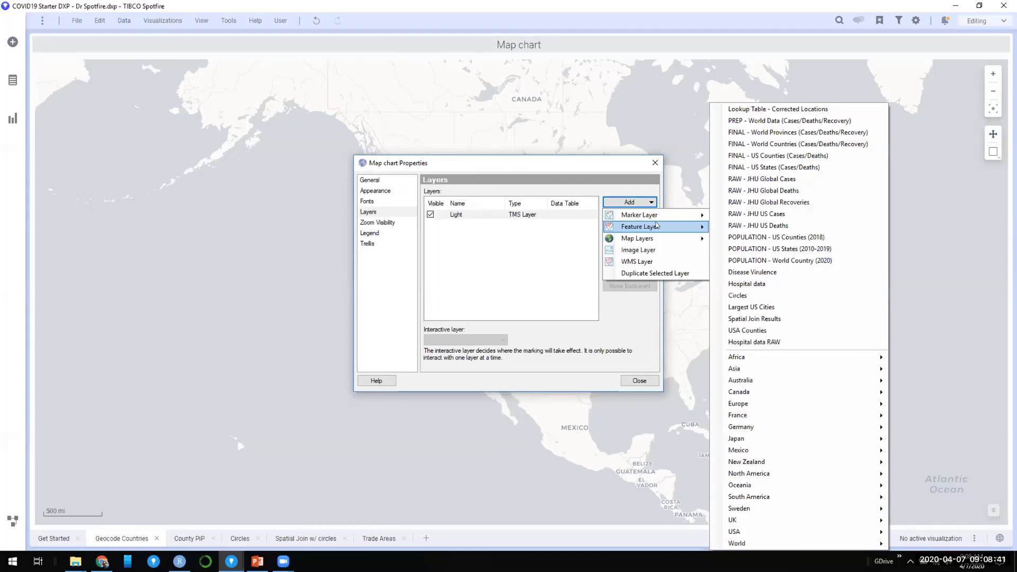
{"action": "left_click", "coordinate": [764, 144]}
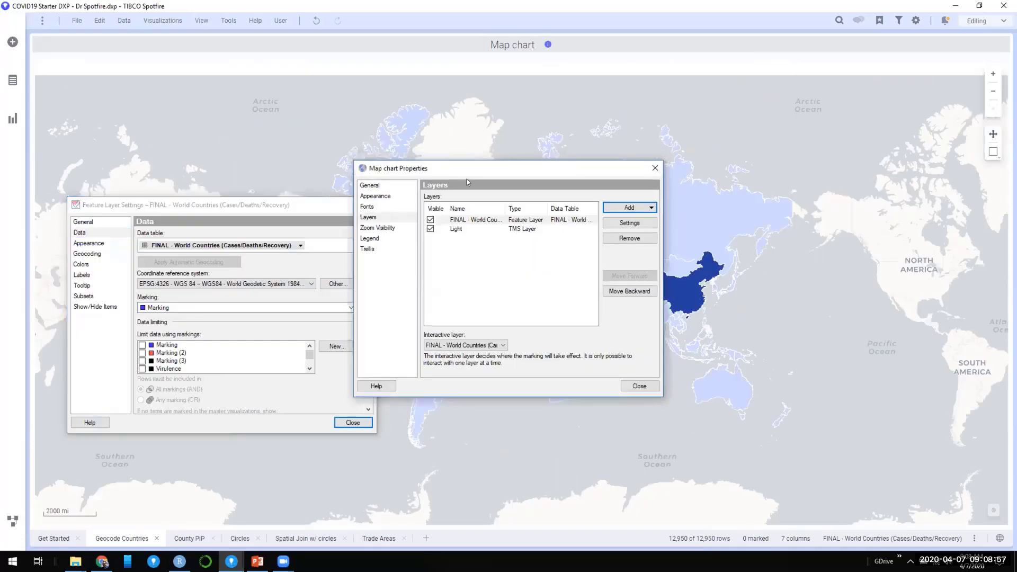
Step: Check the columns of the FINAL - World Countries (Cases/Deaths/Recovery) table in the data canvas and return to the map
{"action": "left_click", "coordinate": [13, 521]}
{"action": "left_click_drag", "start_coordinate": [325, 204], "coordinate": [538, 365]}
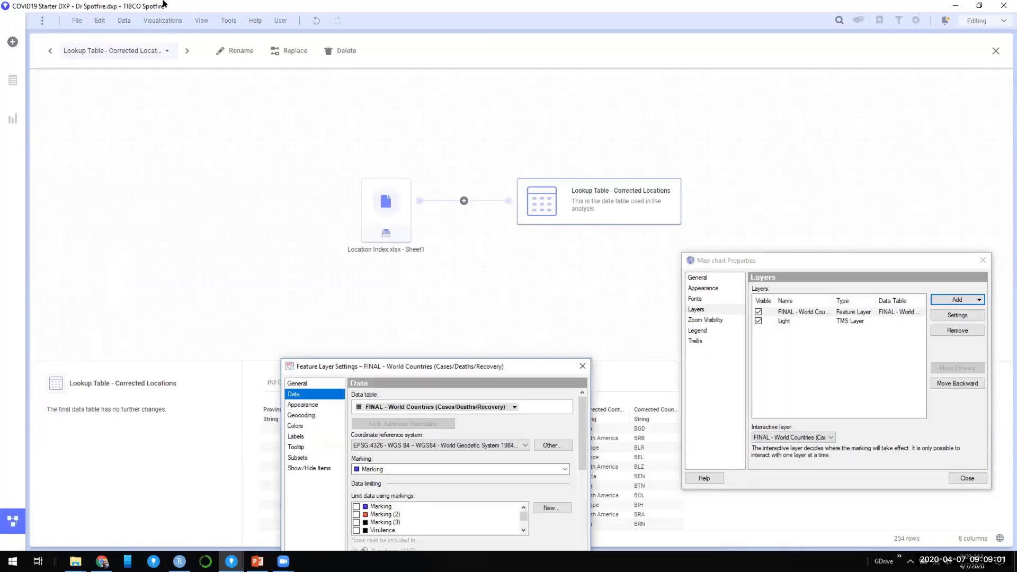
{"action": "left_click", "coordinate": [156, 50]}
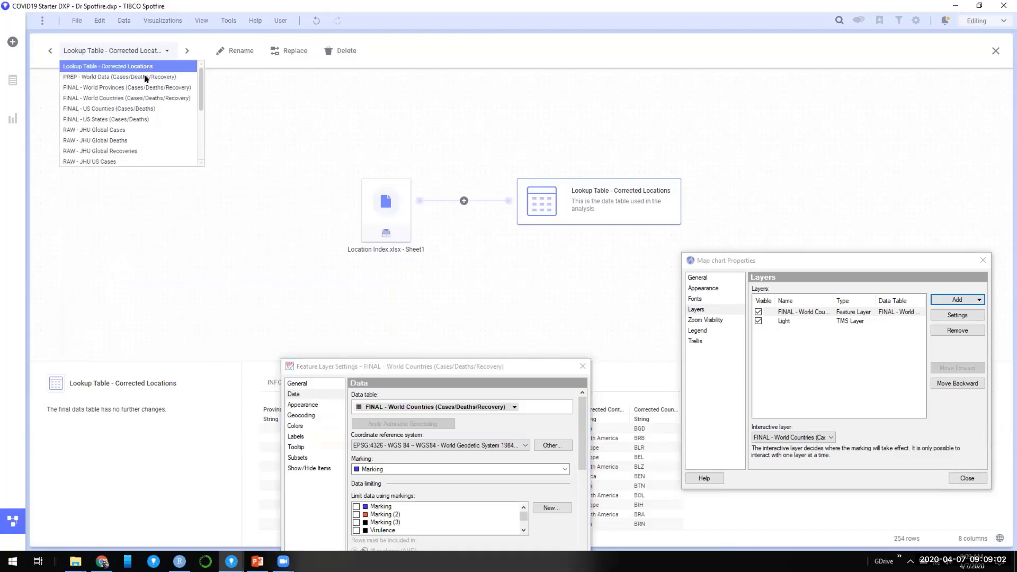
{"action": "left_click", "coordinate": [125, 98]}
{"action": "left_click_drag", "start_coordinate": [378, 369], "coordinate": [121, 111]}
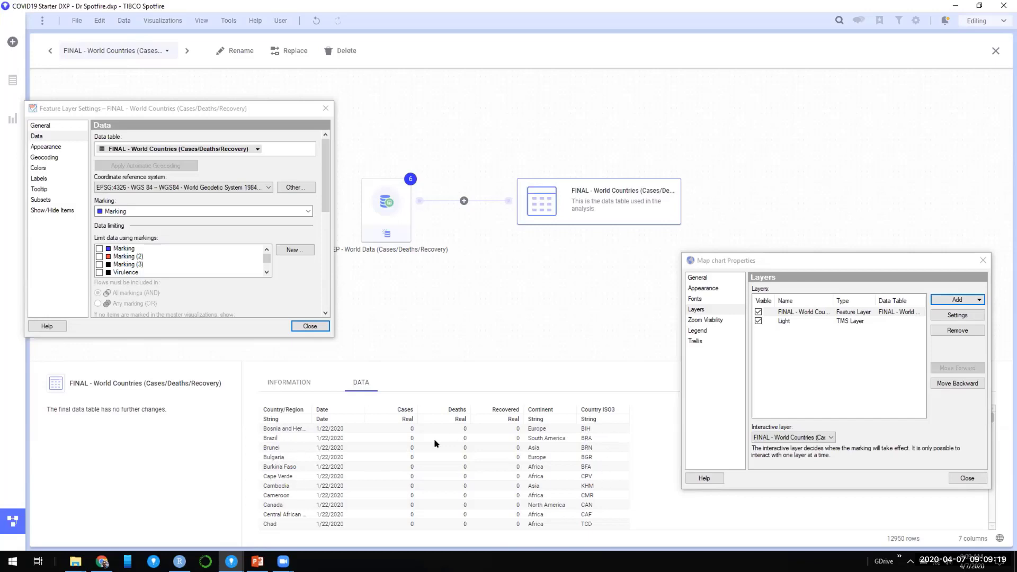
{"action": "left_click", "coordinate": [24, 517]}
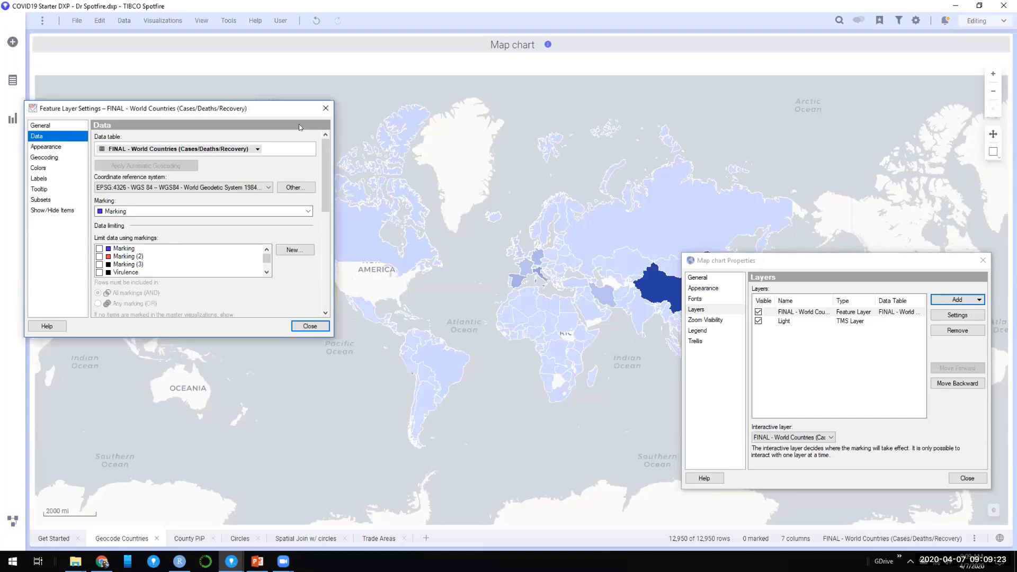
Step: Browse the library to GeoAnalytics' Geocoding data tables 2019-03-05 folder and check the FINAL - World Countries table in the data canvas
{"action": "left_click_drag", "start_coordinate": [226, 108], "coordinate": [406, 169]}
{"action": "left_click", "coordinate": [13, 42]}
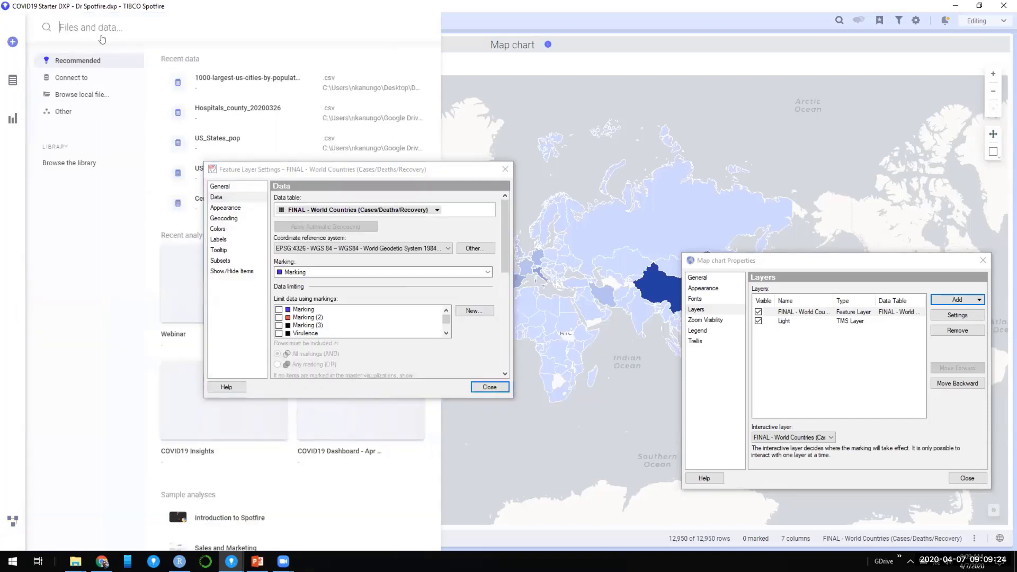
{"action": "left_click", "coordinate": [95, 164]}
{"action": "left_click_drag", "start_coordinate": [392, 169], "coordinate": [695, 165]}
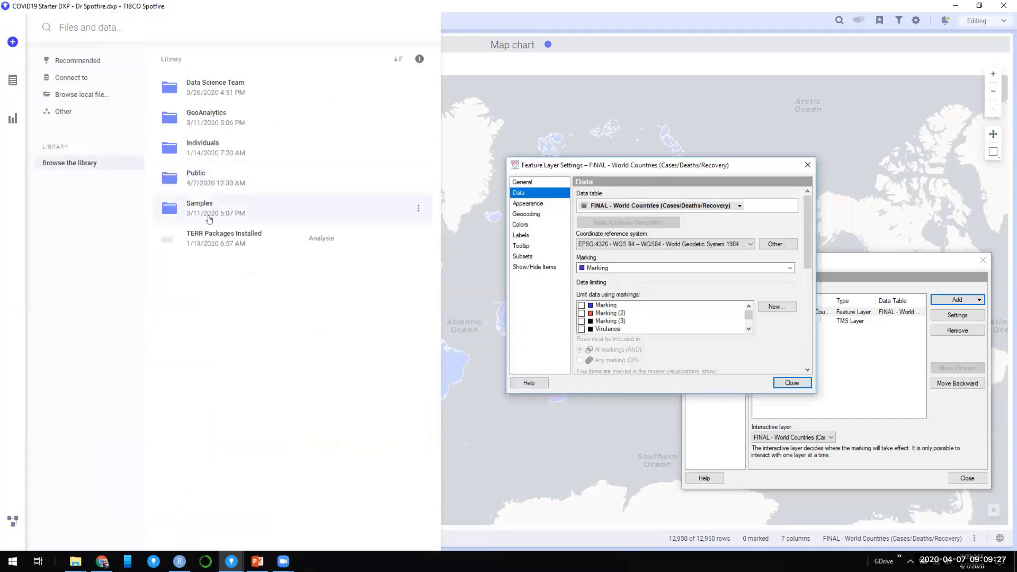
{"action": "left_click", "coordinate": [218, 122]}
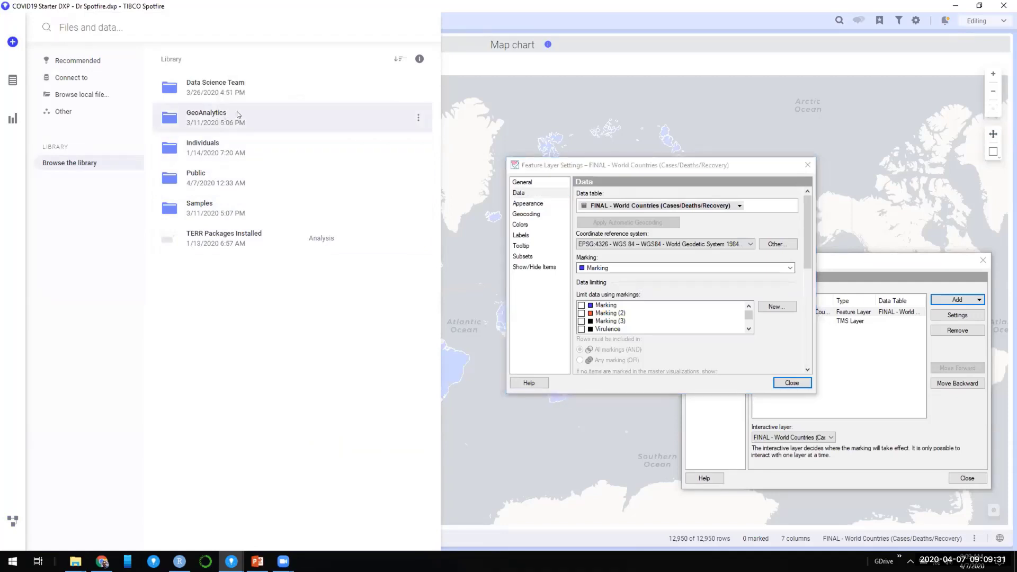
{"action": "left_click", "coordinate": [259, 124]}
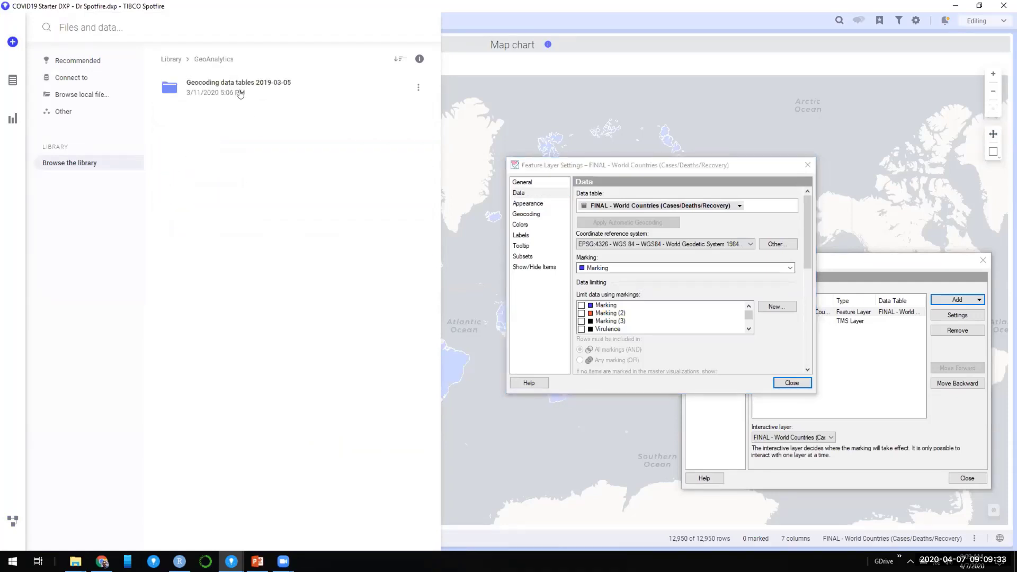
{"action": "left_click", "coordinate": [243, 94]}
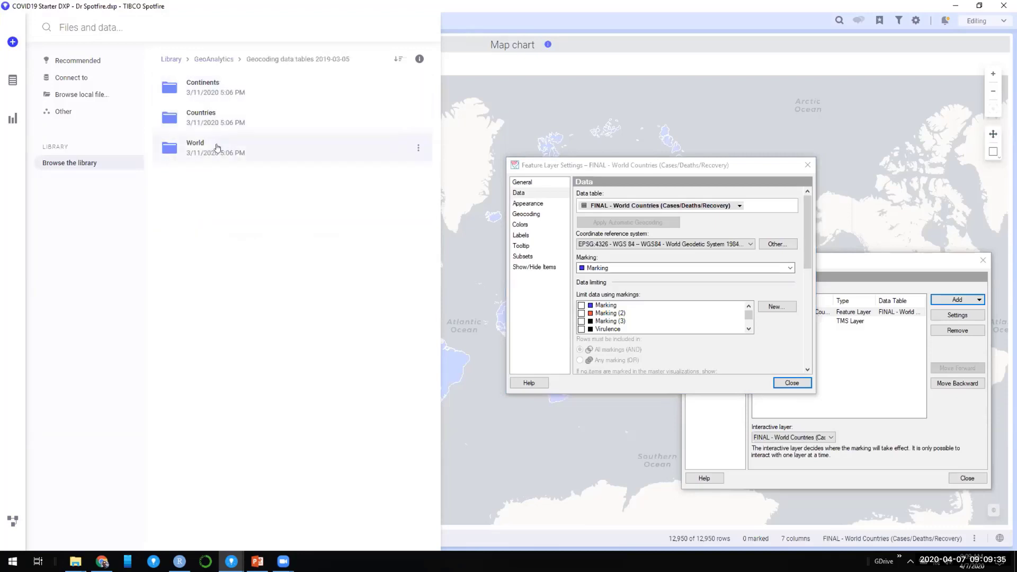
{"action": "left_click", "coordinate": [15, 518]}
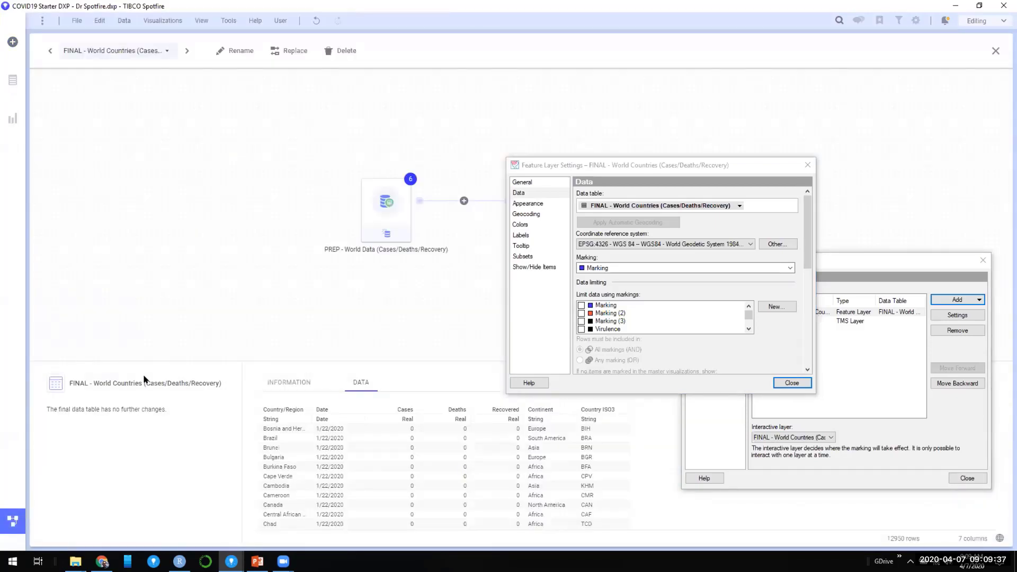
{"action": "left_click", "coordinate": [12, 516]}
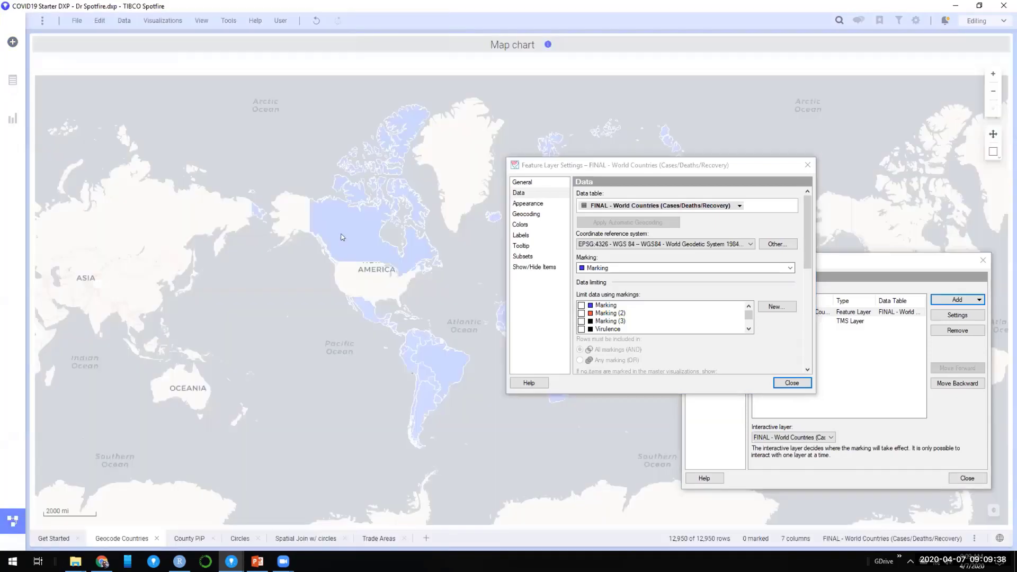
Step: Remove Country/Region from the columns that geocode the FINAL - World Countries feature layer
{"action": "left_click", "coordinate": [594, 182]}
{"action": "left_click_drag", "start_coordinate": [646, 166], "coordinate": [152, 260]}
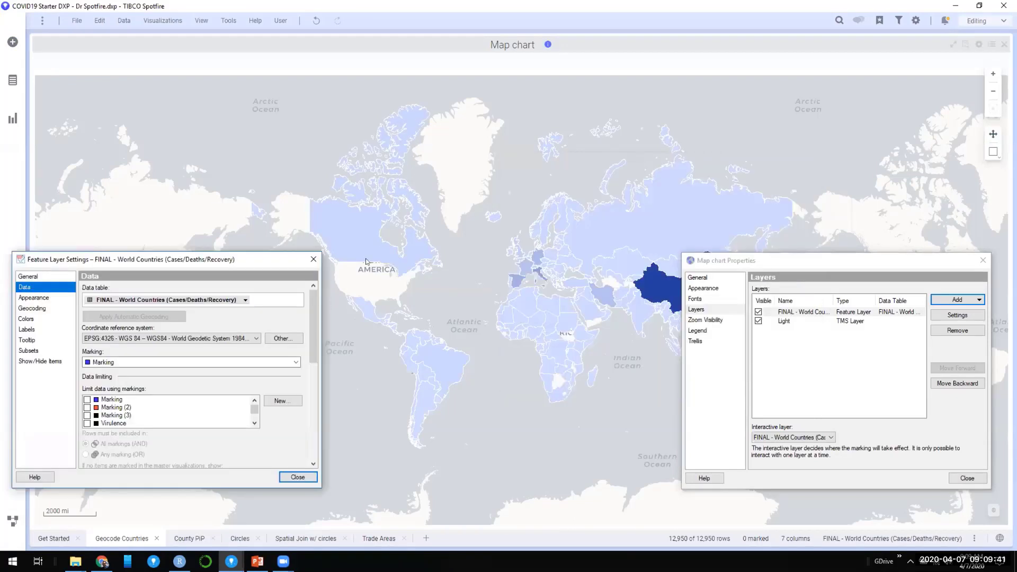
{"action": "left_click", "coordinate": [789, 275]}
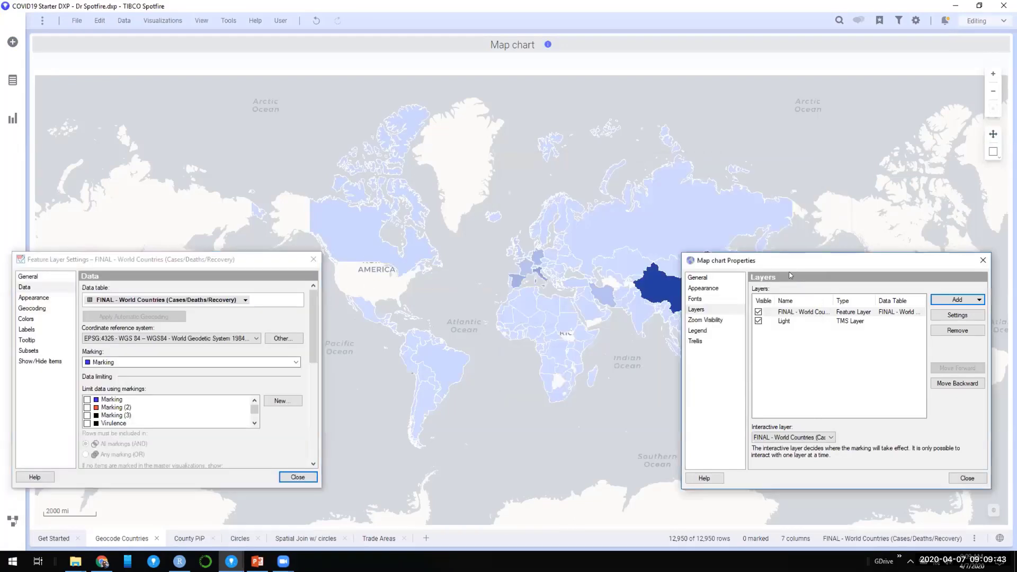
{"action": "left_click_drag", "start_coordinate": [789, 260], "coordinate": [747, 311]}
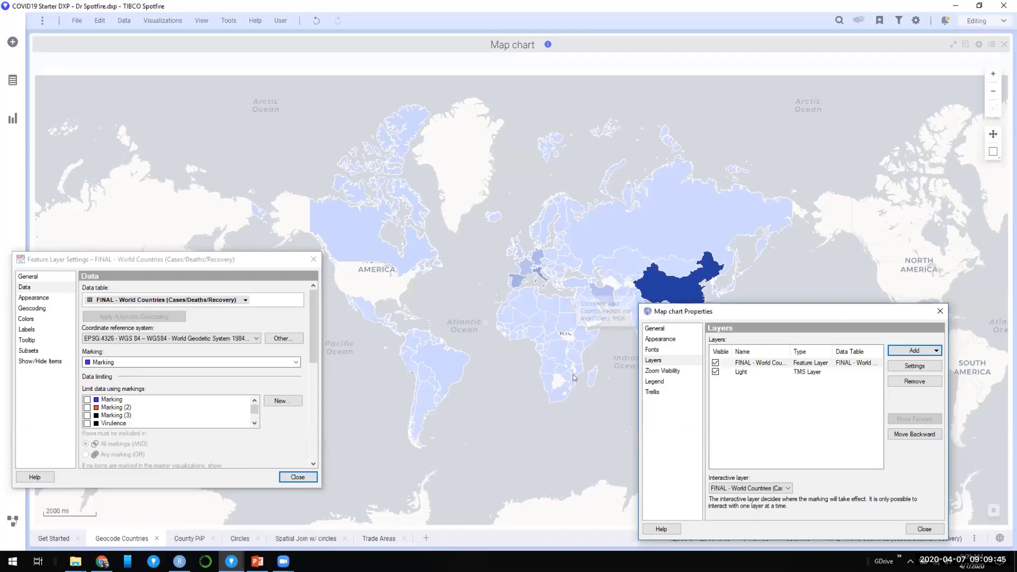
{"action": "left_click_drag", "start_coordinate": [729, 313], "coordinate": [650, 182]}
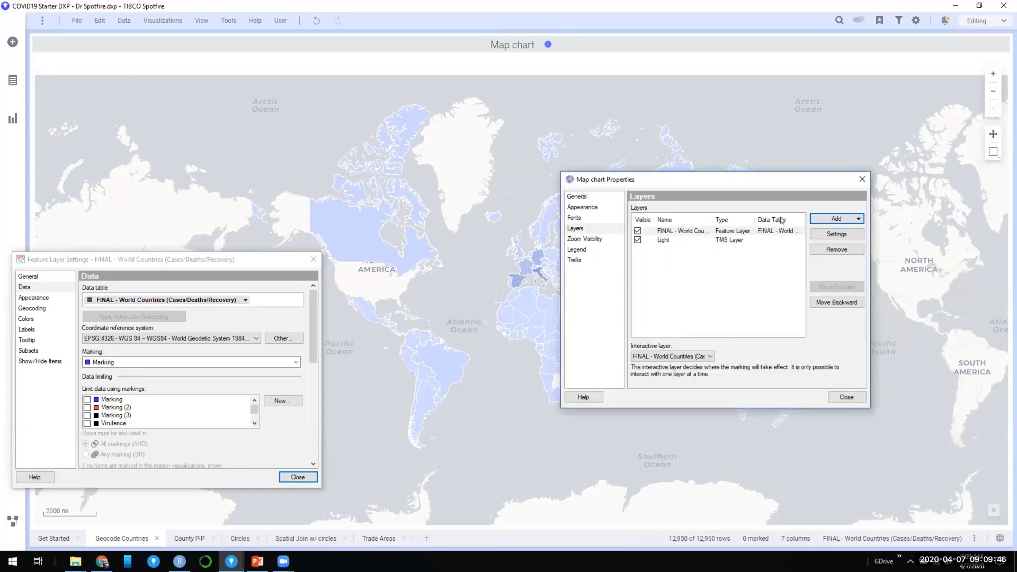
{"action": "left_click", "coordinate": [825, 239]}
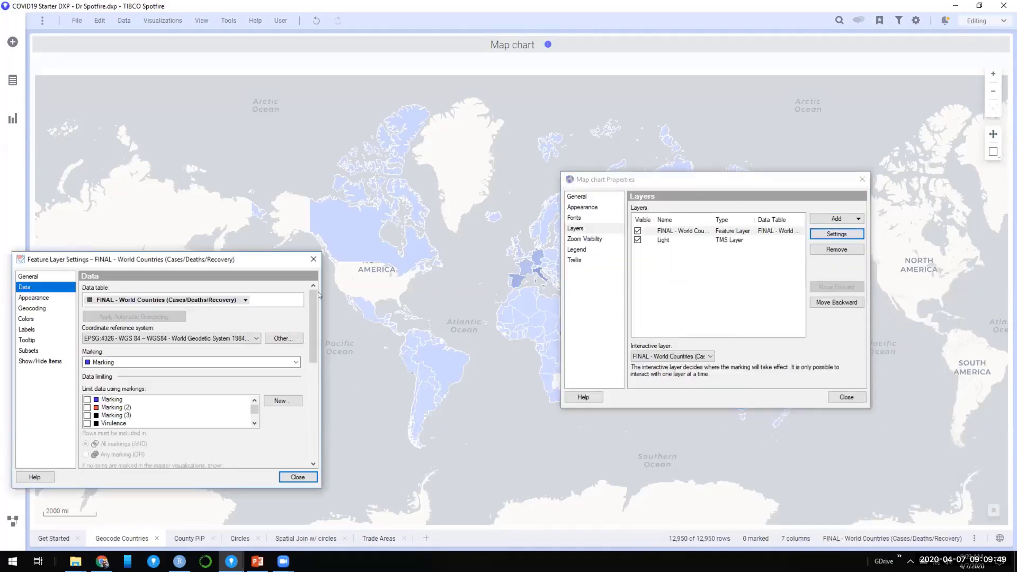
{"action": "left_click", "coordinate": [53, 298]}
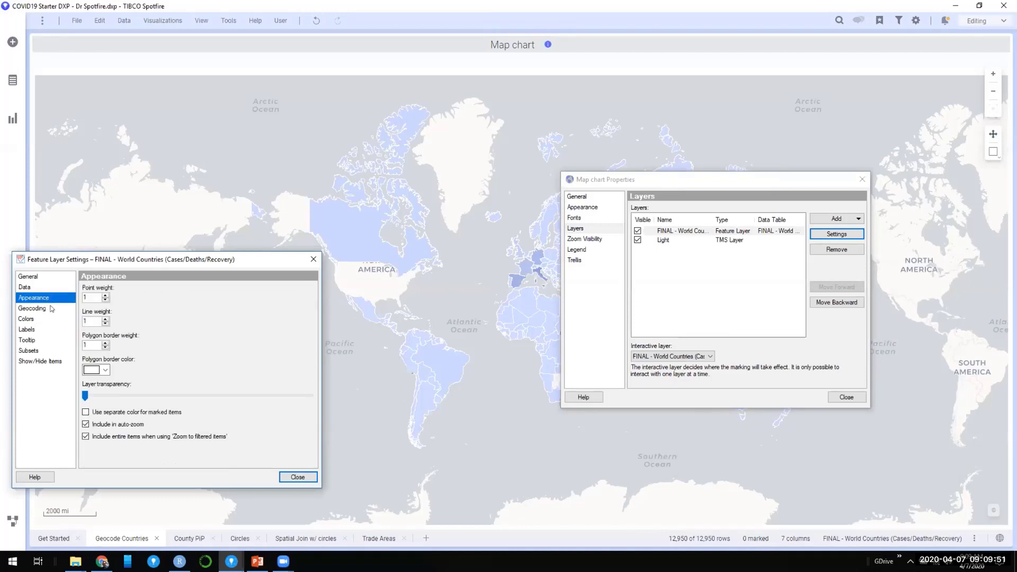
{"action": "left_click", "coordinate": [55, 308]}
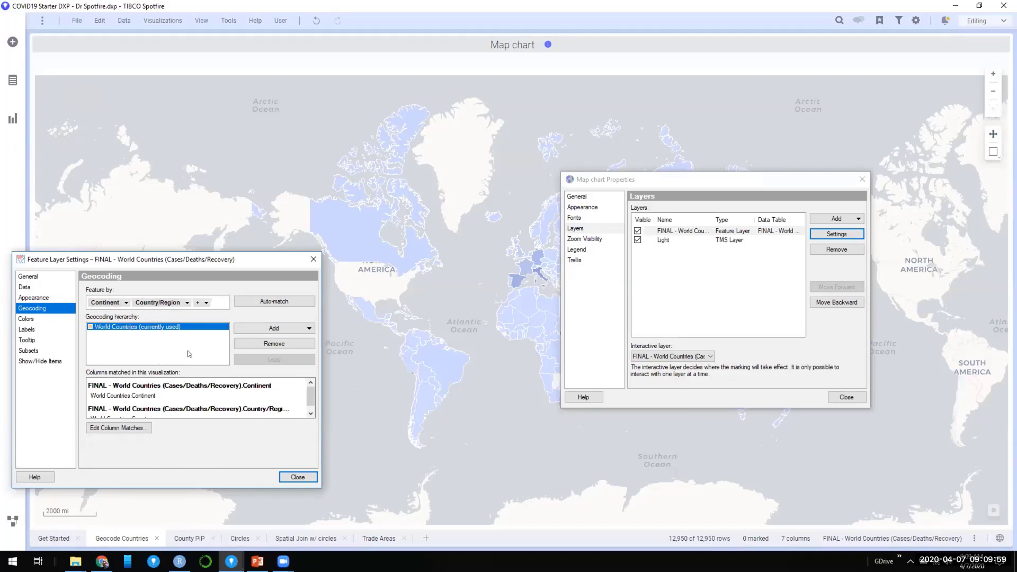
{"action": "left_click", "coordinate": [187, 305]}
{"action": "left_click", "coordinate": [175, 408]}
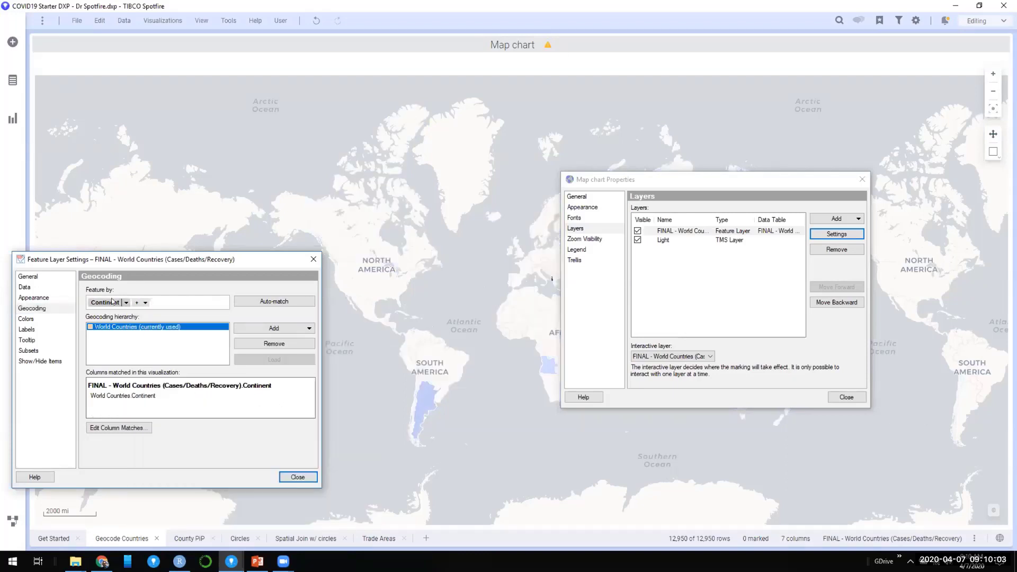
Step: Replace Continent with Country ISO3 as the layer's geocoding column and auto-match it to the World Countries hierarchy
{"action": "left_click", "coordinate": [127, 303]}
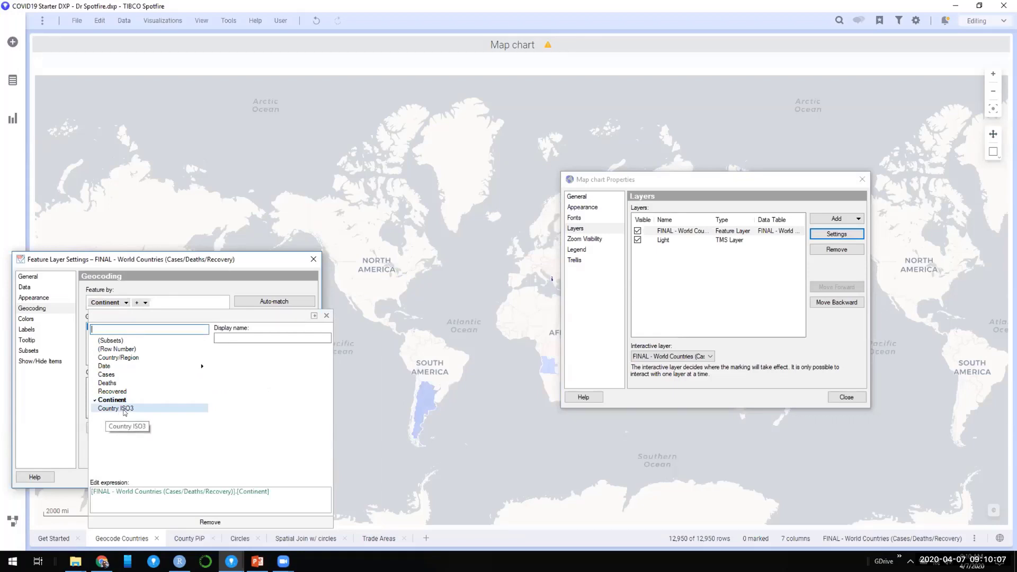
{"action": "left_click", "coordinate": [117, 408]}
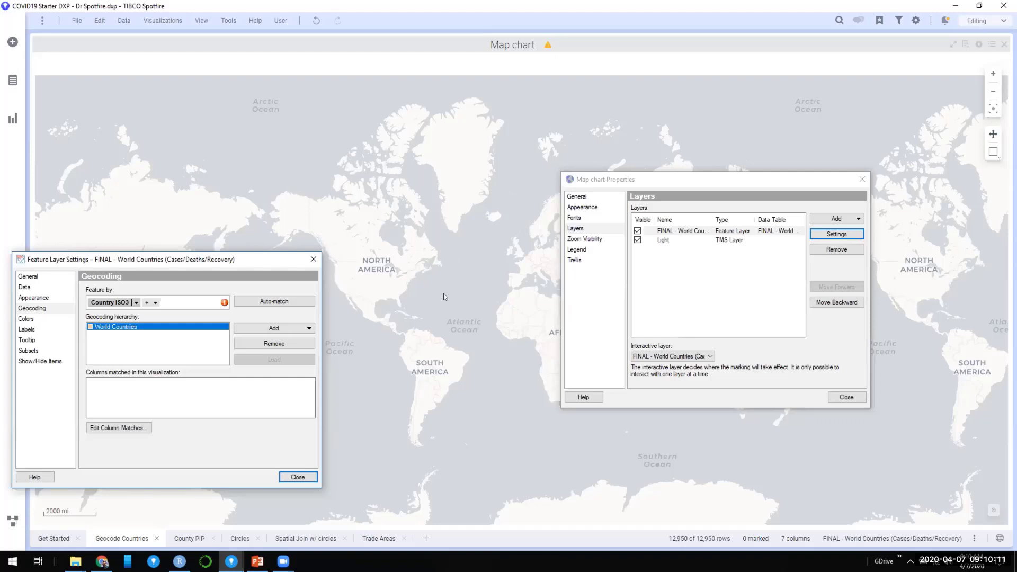
{"action": "mouse_move", "coordinate": [225, 303]}
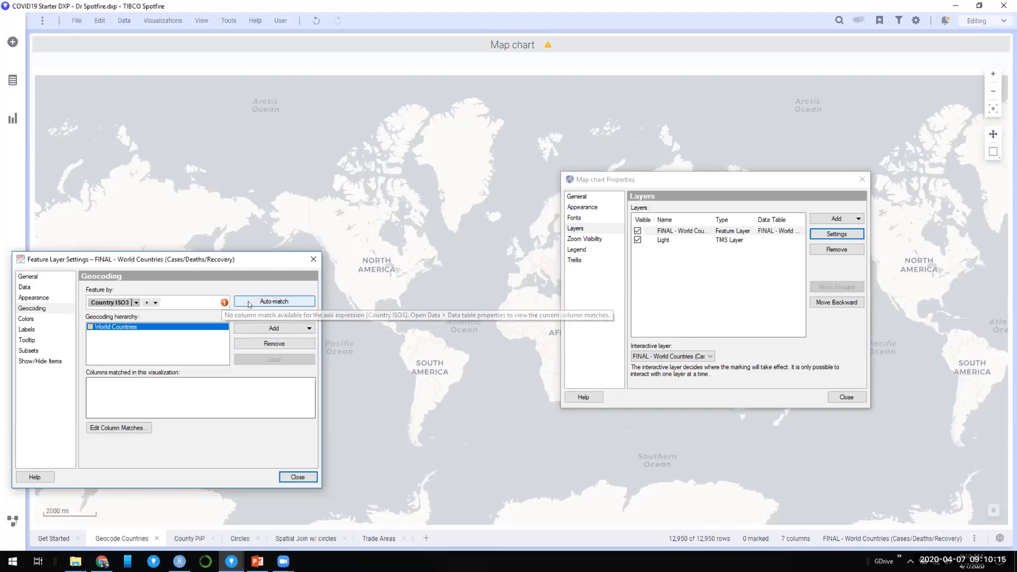
{"action": "left_click", "coordinate": [274, 301]}
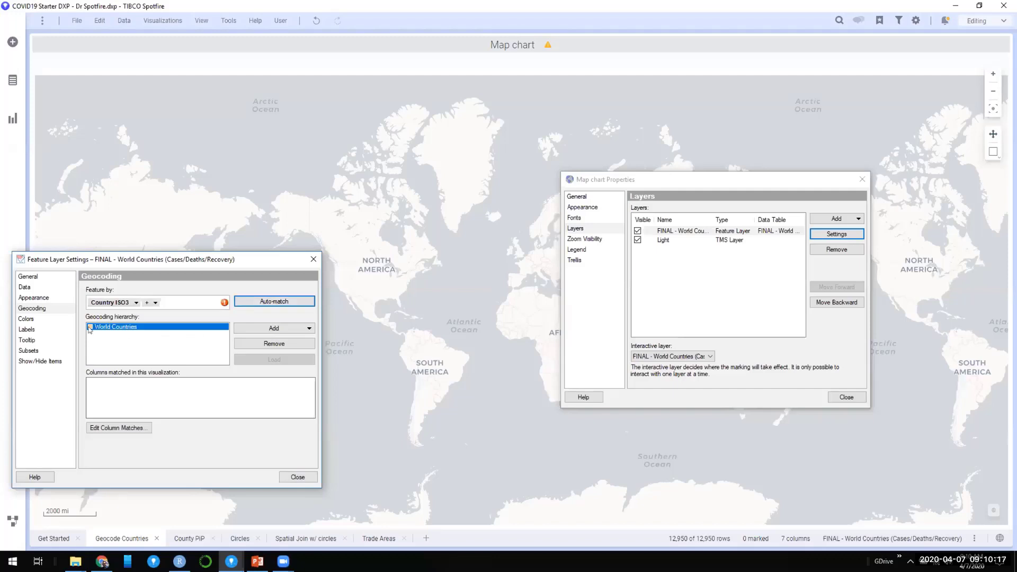
{"action": "left_click", "coordinate": [255, 302]}
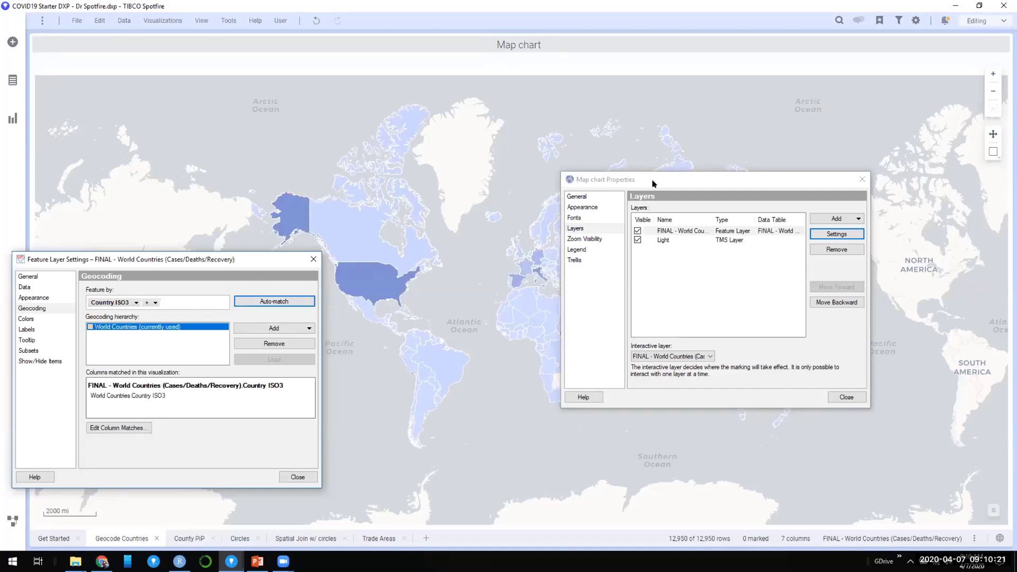
Step: Color the country feature layer by the sum of Cases
{"action": "left_click_drag", "start_coordinate": [648, 180], "coordinate": [775, 358]}
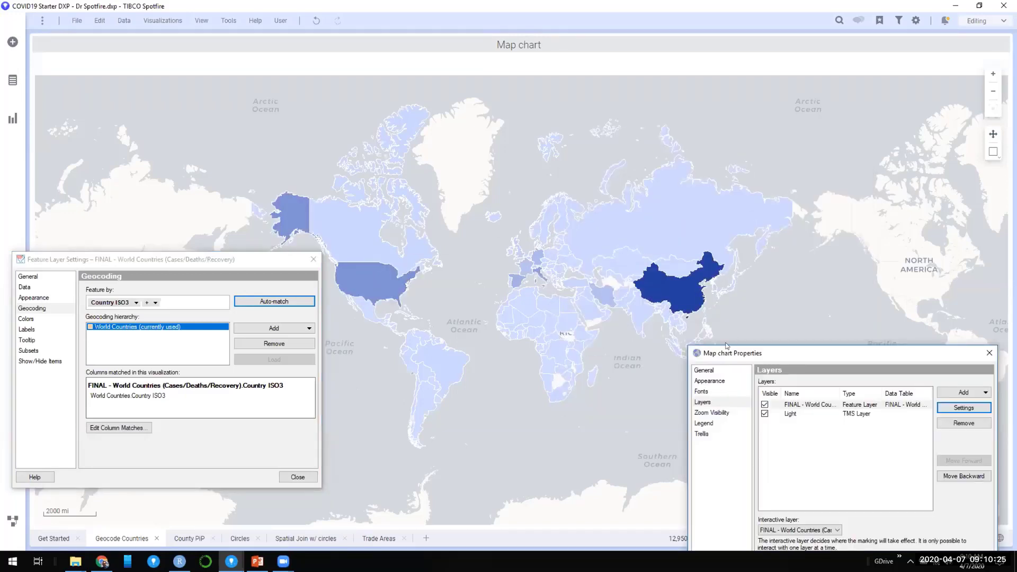
{"action": "left_click_drag", "start_coordinate": [726, 344], "coordinate": [584, 203]}
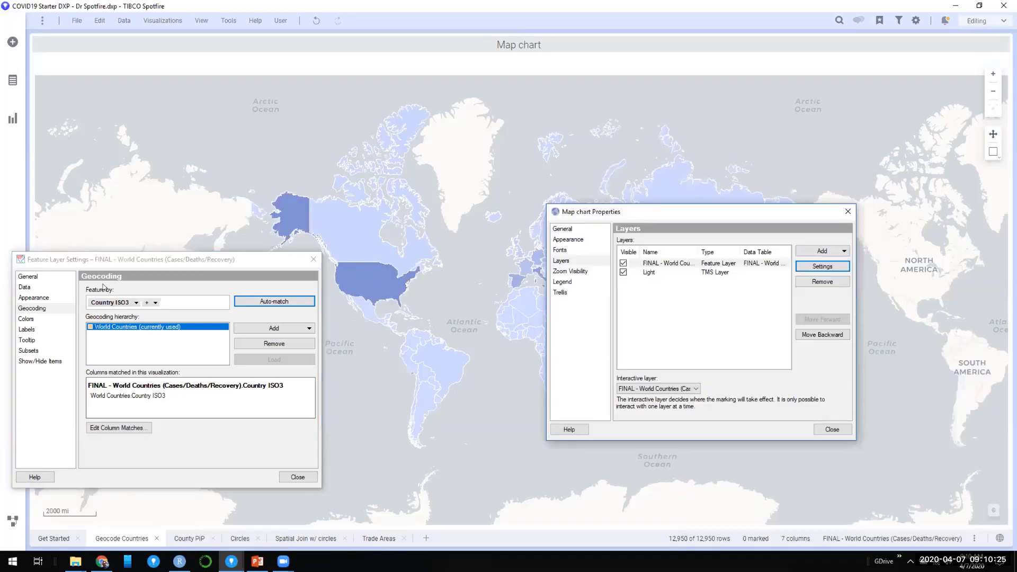
{"action": "left_click", "coordinate": [27, 319]}
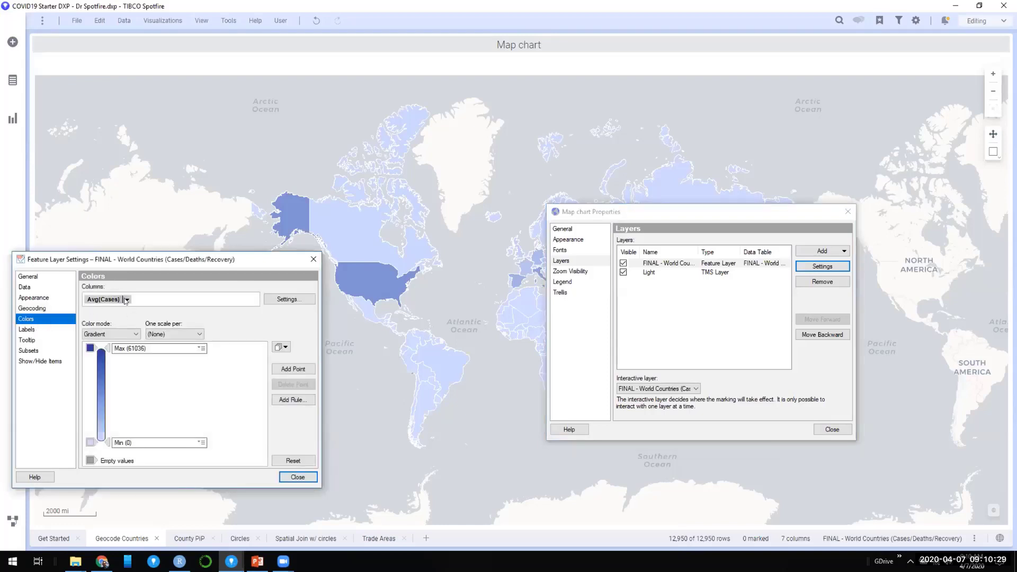
{"action": "left_click", "coordinate": [126, 300]}
{"action": "left_click", "coordinate": [238, 335]}
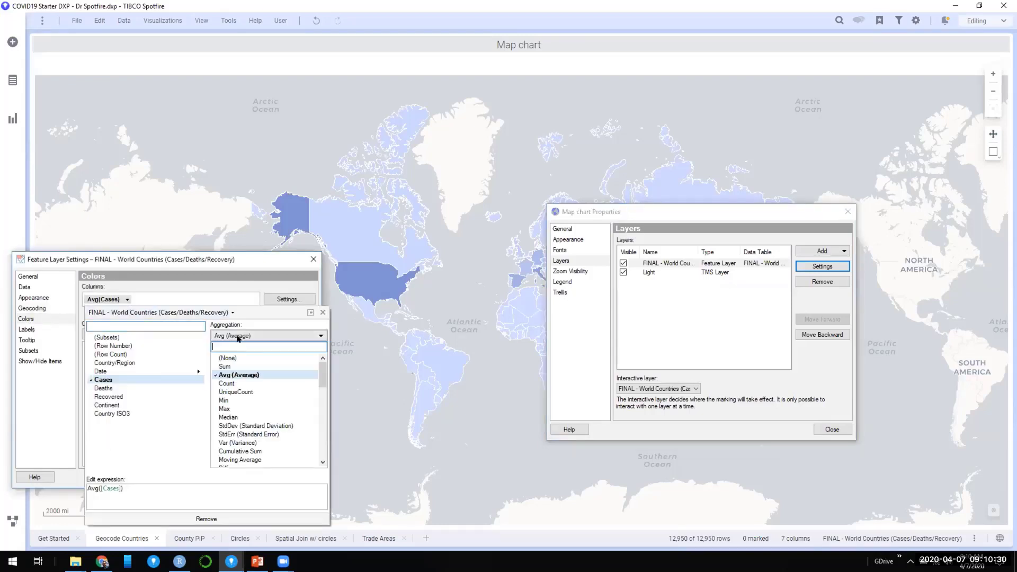
{"action": "left_click", "coordinate": [223, 366]}
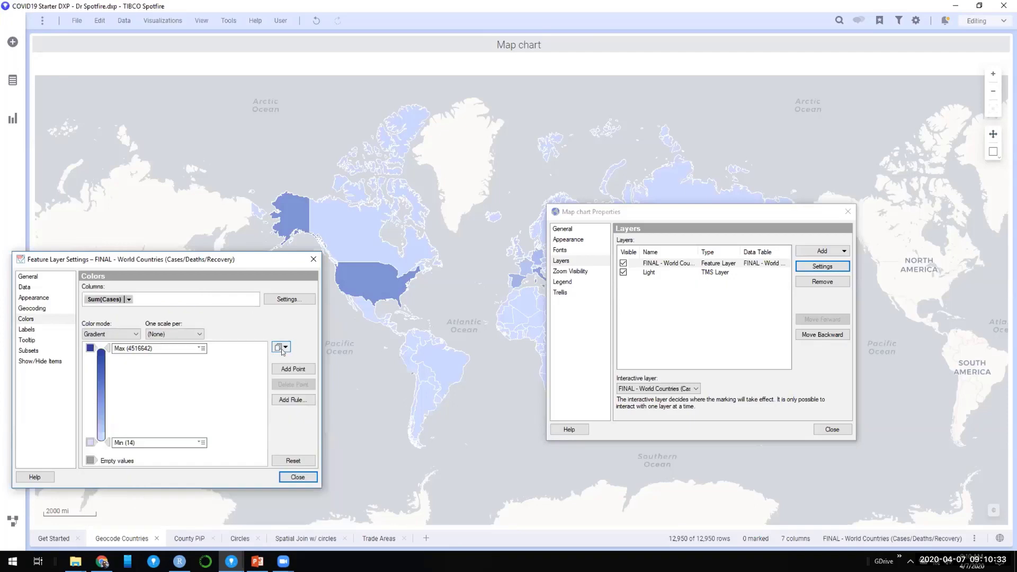
Step: Apply the document color scheme Gradient Logrithmic - Cases to the country feature layer
{"action": "left_click", "coordinate": [281, 349]}
{"action": "mouse_move", "coordinate": [336, 283]}
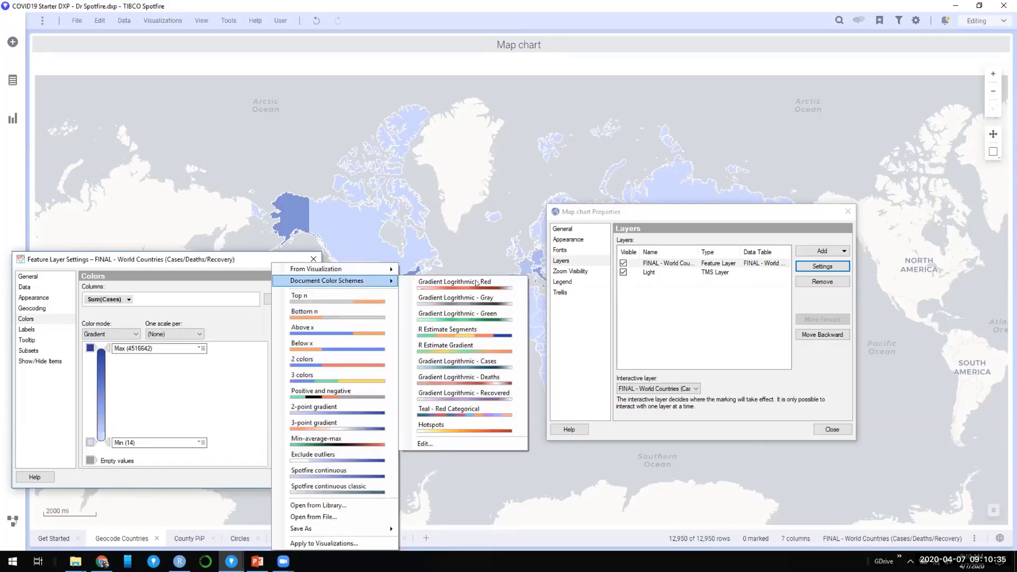
{"action": "left_click", "coordinate": [478, 366]}
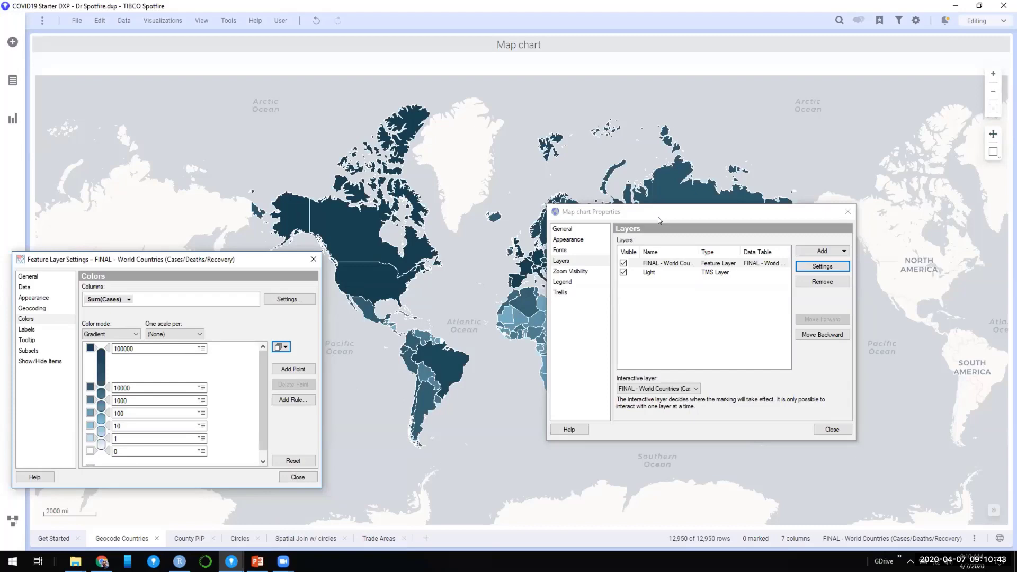
Step: Label the countries on the feature layer with their color-by values
{"action": "left_click_drag", "start_coordinate": [658, 217], "coordinate": [739, 297]}
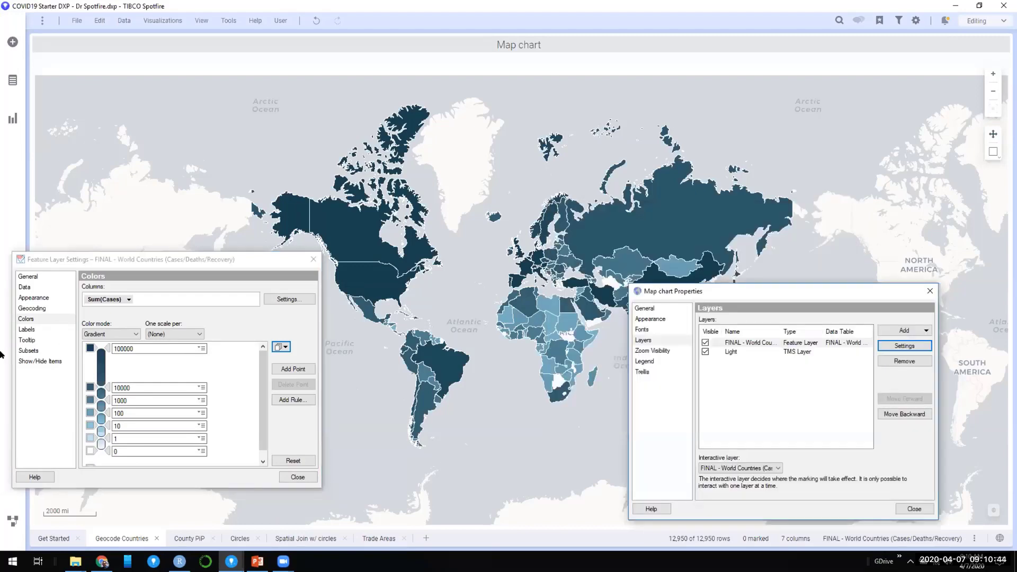
{"action": "left_click", "coordinate": [36, 330]}
{"action": "left_click", "coordinate": [114, 301]}
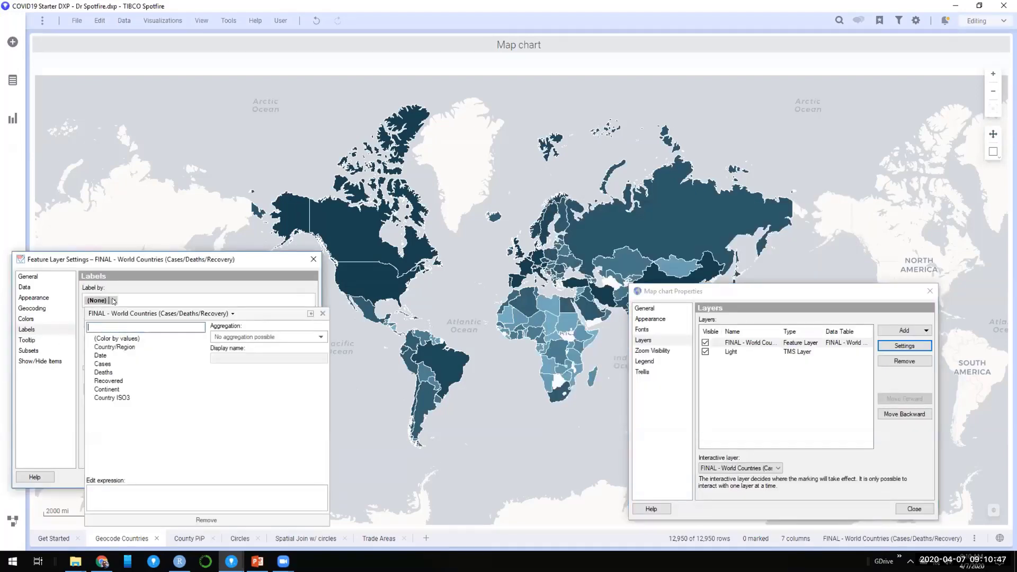
{"action": "left_click", "coordinate": [113, 340]}
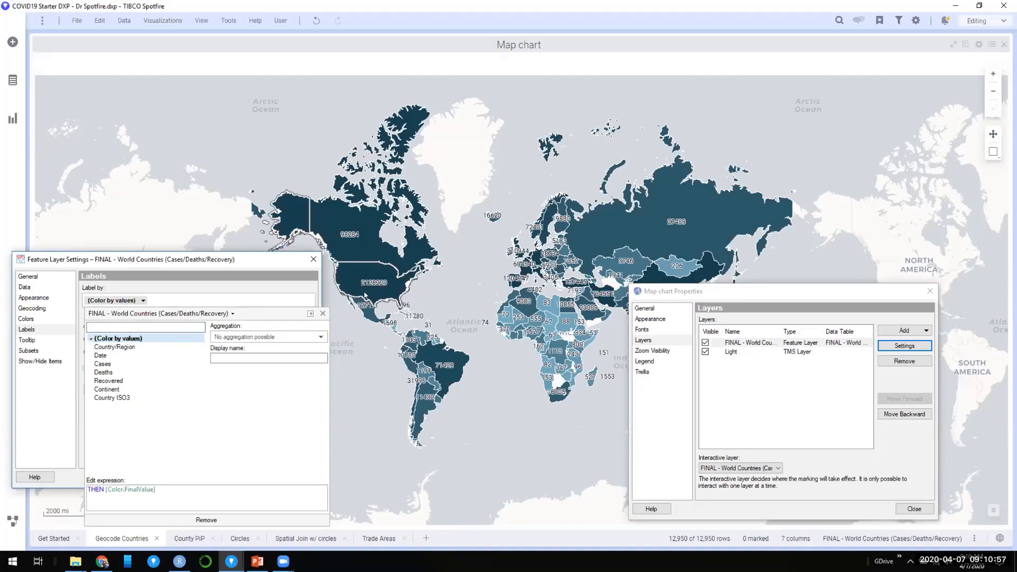
Step: Set the aggregation of the Cases coloring to Max and close the layer settings and map chart properties
{"action": "left_click", "coordinate": [26, 318]}
{"action": "left_click", "coordinate": [129, 299]}
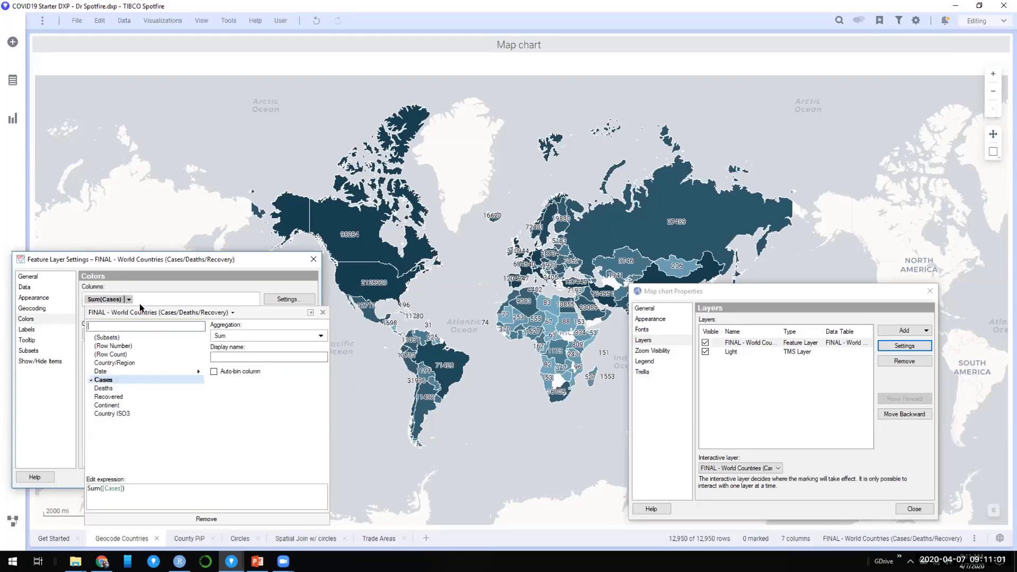
{"action": "left_click", "coordinate": [226, 336]}
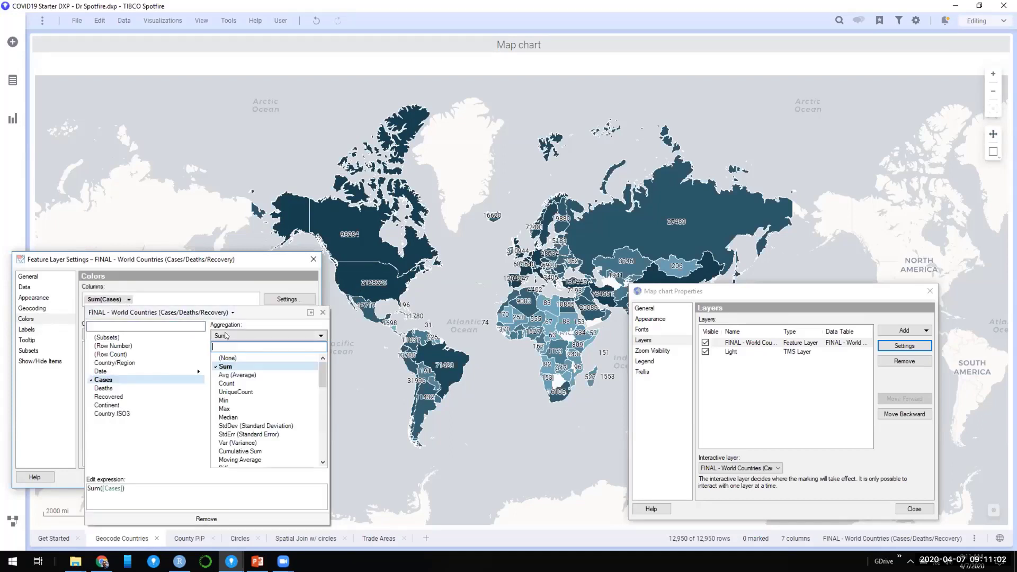
{"action": "left_click", "coordinate": [226, 408]}
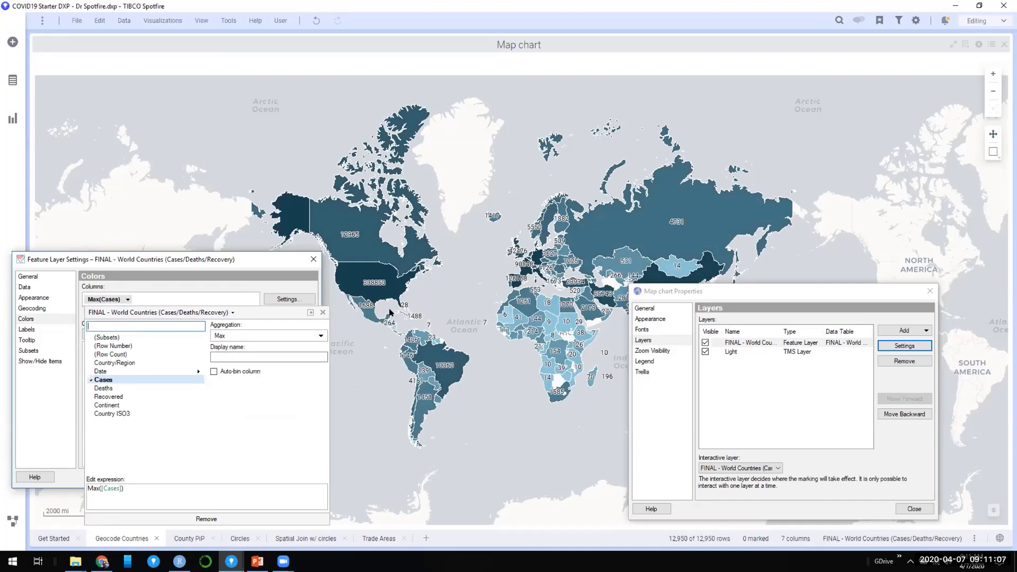
{"action": "left_click", "coordinate": [418, 309]}
{"action": "left_click", "coordinate": [930, 291]}
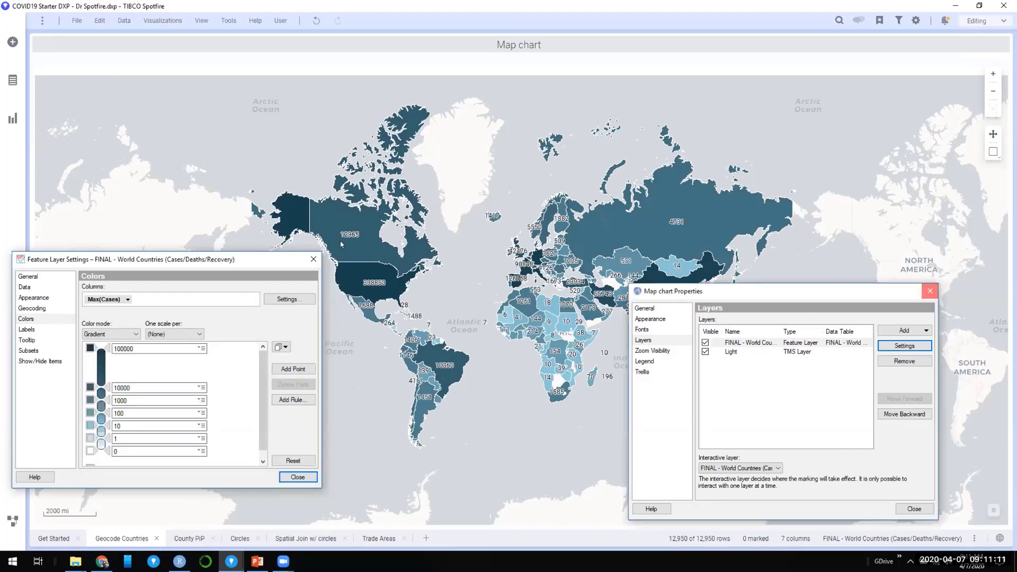
{"action": "left_click", "coordinate": [310, 260]}
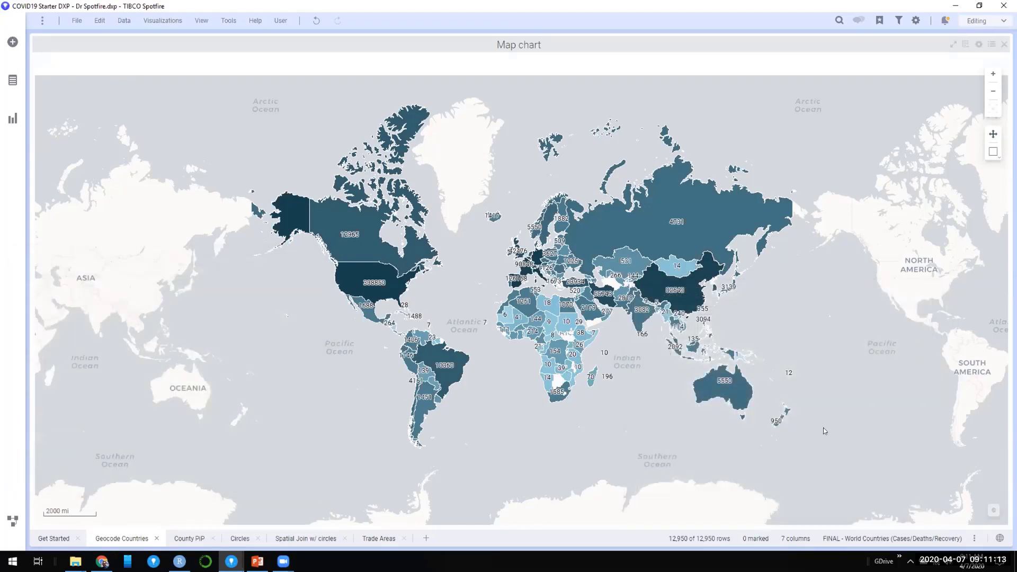
Step: Turn on label position editing, adjust the Australia and India case labels slightly, and turn label editing off again
{"action": "scroll", "coordinate": [771, 425], "scroll_direction": "up", "scroll_amount": 2}
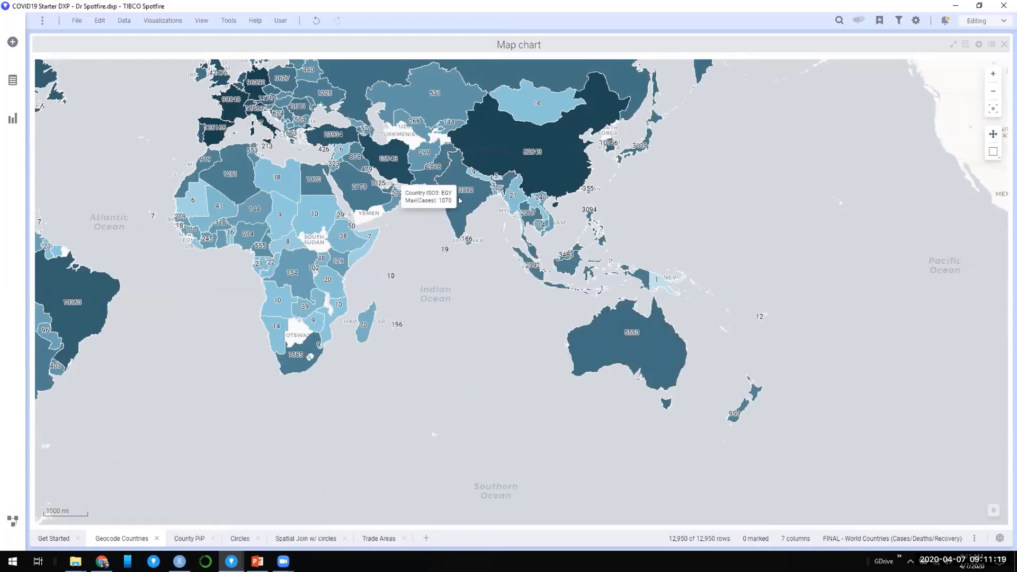
{"action": "right_click", "coordinate": [669, 192]}
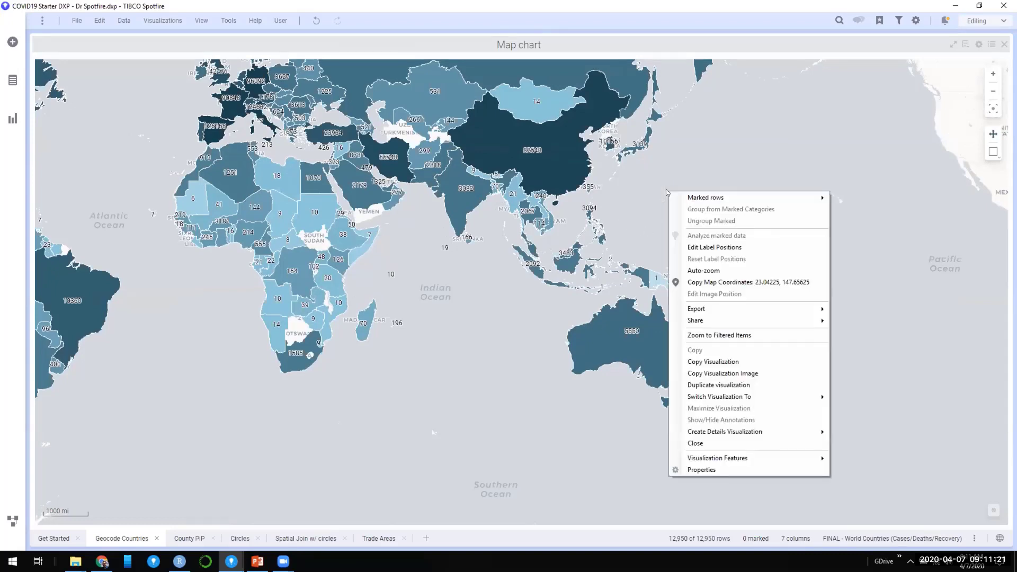
{"action": "left_click", "coordinate": [712, 248]}
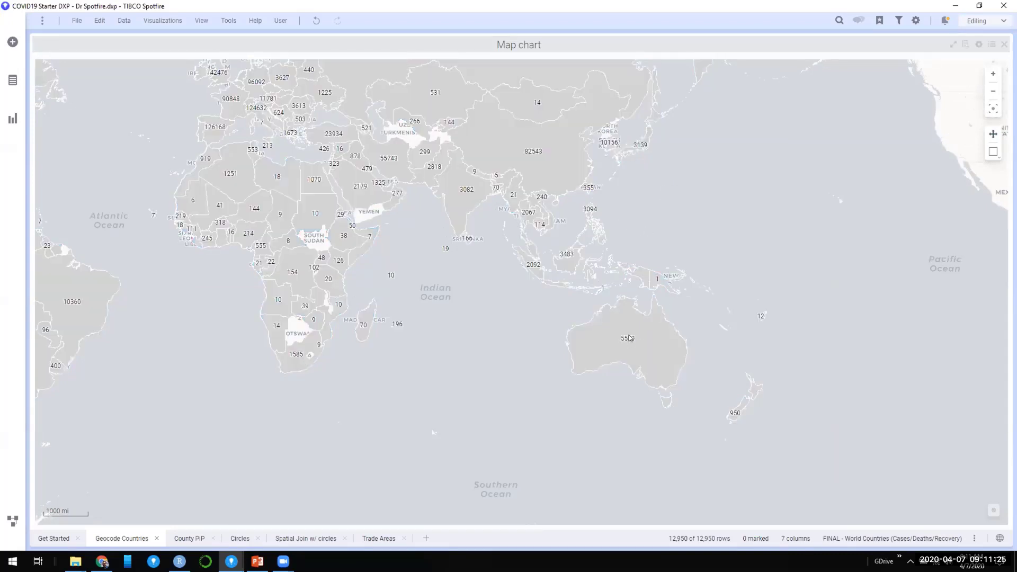
{"action": "left_click_drag", "start_coordinate": [628, 335], "coordinate": [630, 333]}
{"action": "left_click_drag", "start_coordinate": [459, 192], "coordinate": [453, 191]}
{"action": "right_click", "coordinate": [709, 182]}
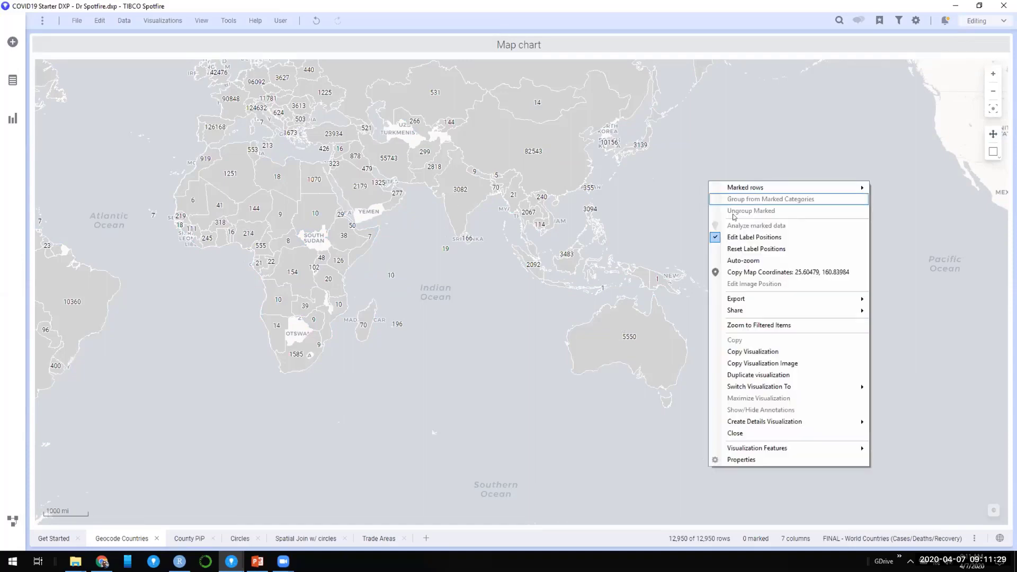
{"action": "left_click", "coordinate": [732, 236]}
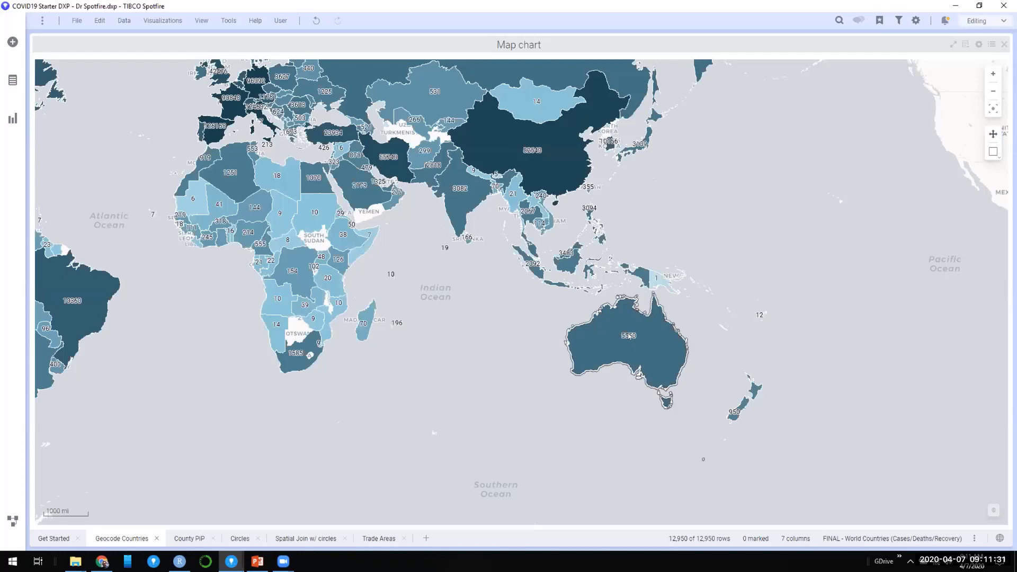
{"action": "scroll", "coordinate": [432, 348], "scroll_direction": "down", "scroll_amount": 2}
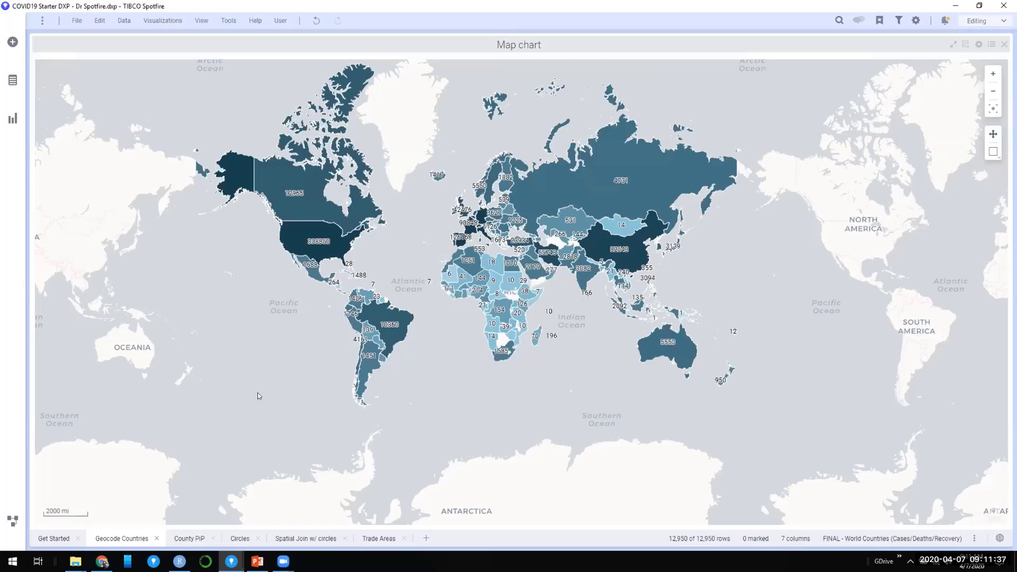
Step: On the County PiP page, hide the USA Counties layer in the map chart properties and move the dialog clear of the map
{"action": "left_click", "coordinate": [191, 539]}
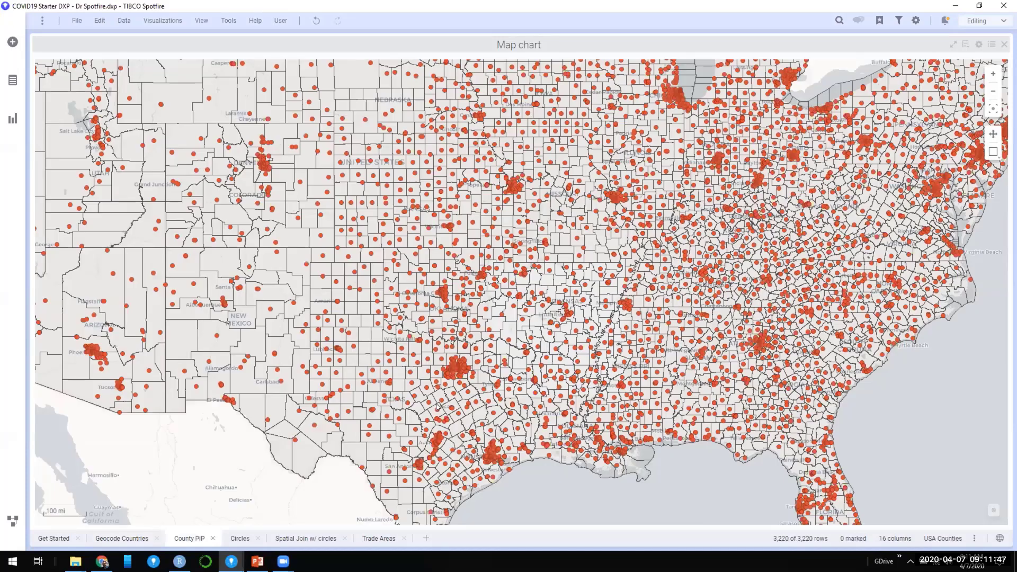
{"action": "double_click", "coordinate": [444, 383]}
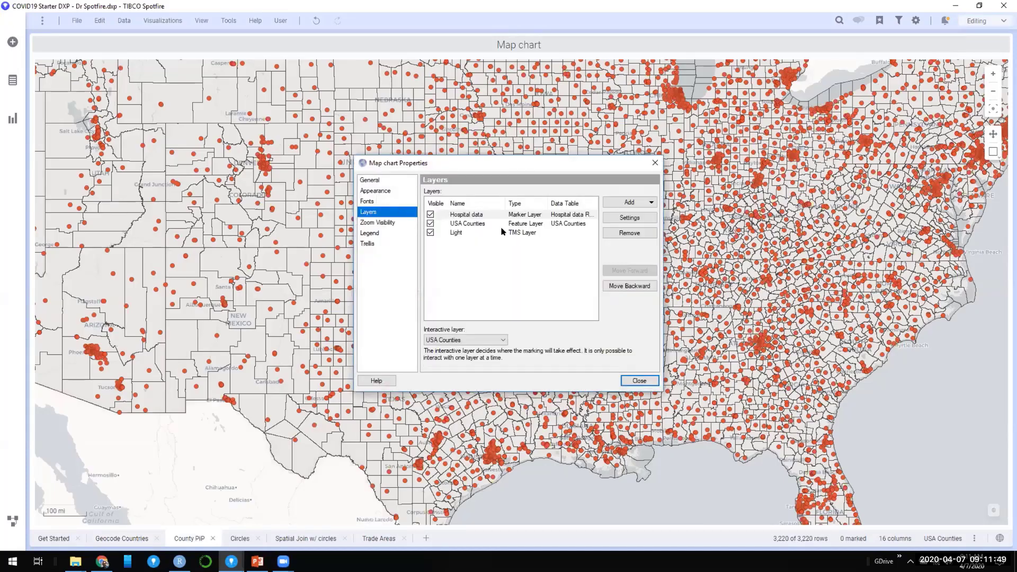
{"action": "left_click", "coordinate": [471, 224]}
{"action": "left_click", "coordinate": [431, 224]}
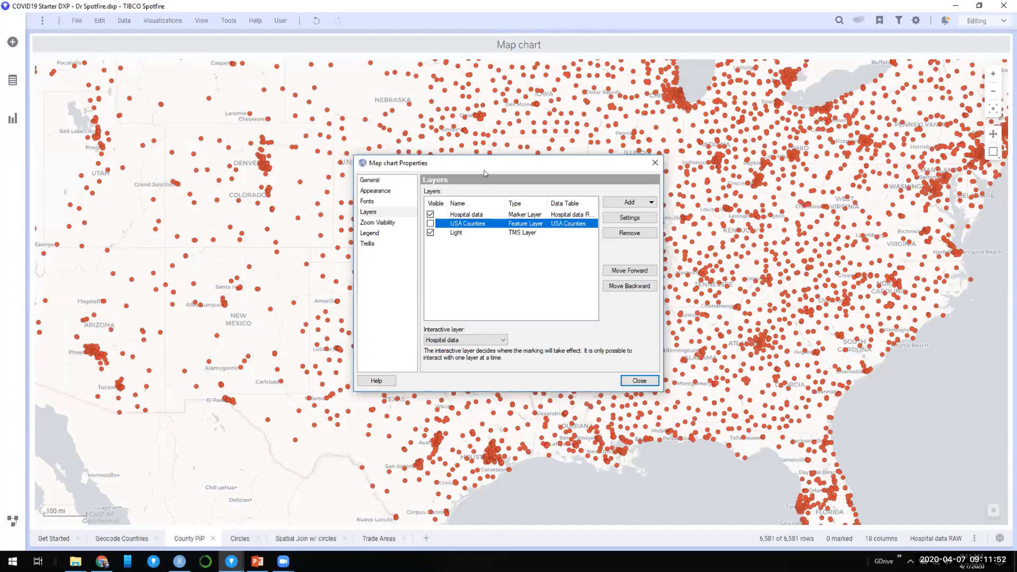
{"action": "left_click_drag", "start_coordinate": [484, 170], "coordinate": [515, 189]}
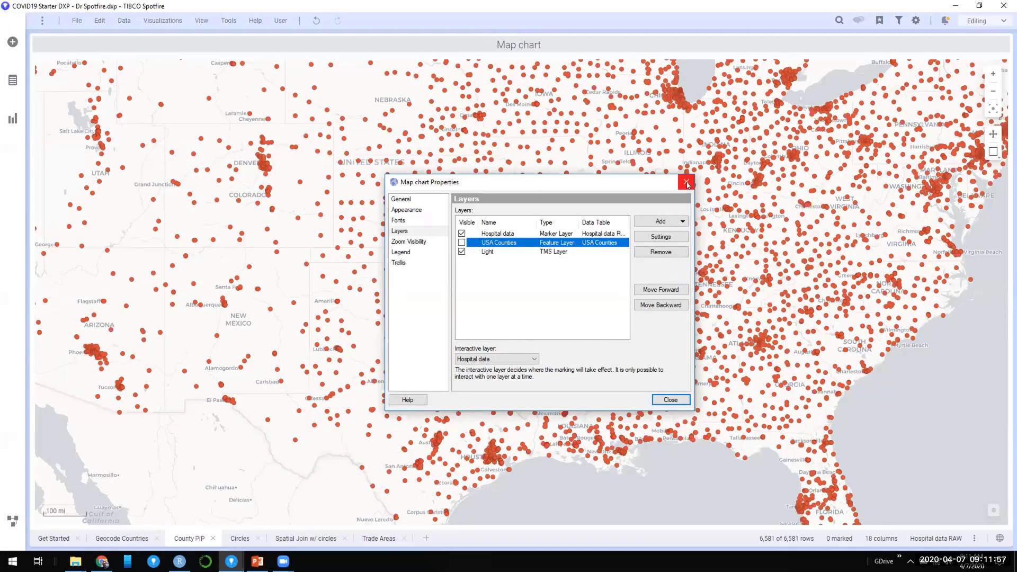
{"action": "left_click_drag", "start_coordinate": [620, 184], "coordinate": [371, 356]}
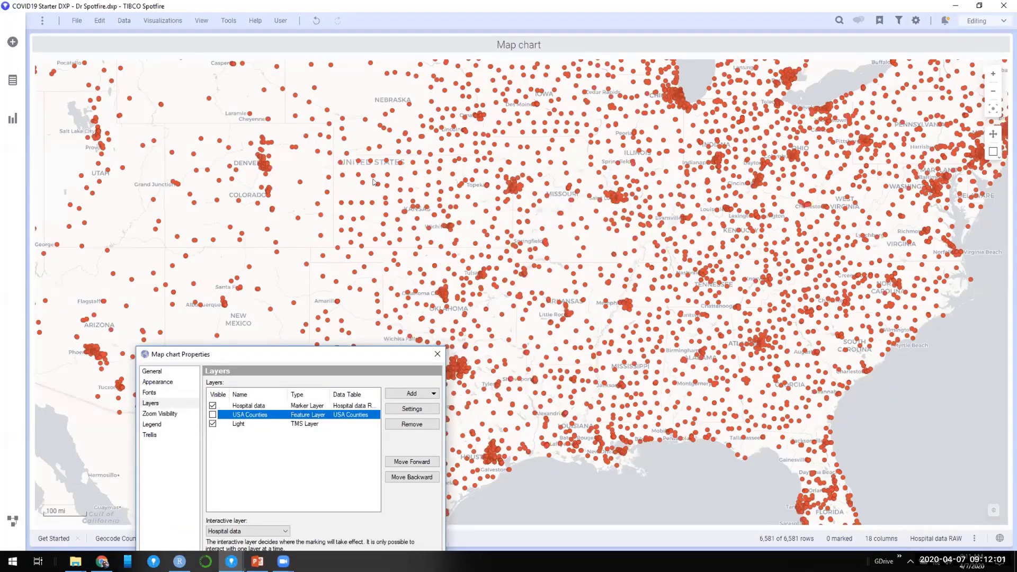
{"action": "left_click_drag", "start_coordinate": [297, 354], "coordinate": [300, 155]}
Step: In the Hospital data marker layer's positioning settings, auto-bin the X longitude and Y latitude coordinate columns
{"action": "left_click", "coordinate": [251, 207]}
{"action": "left_click", "coordinate": [414, 210]}
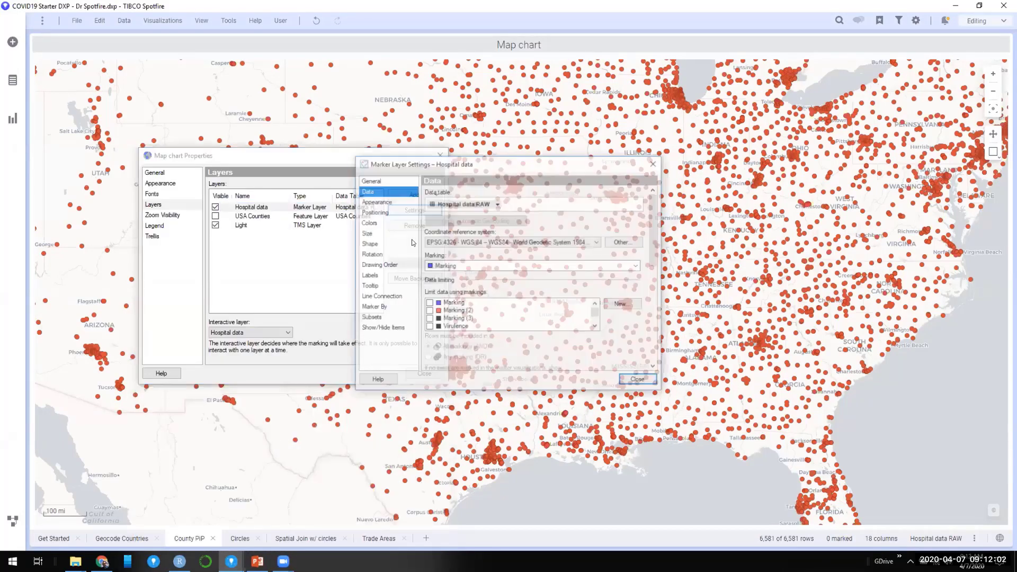
{"action": "left_click", "coordinate": [374, 211]}
{"action": "left_click_drag", "start_coordinate": [477, 162], "coordinate": [294, 158]}
{"action": "scroll", "coordinate": [289, 305], "scroll_direction": "down", "scroll_amount": 3}
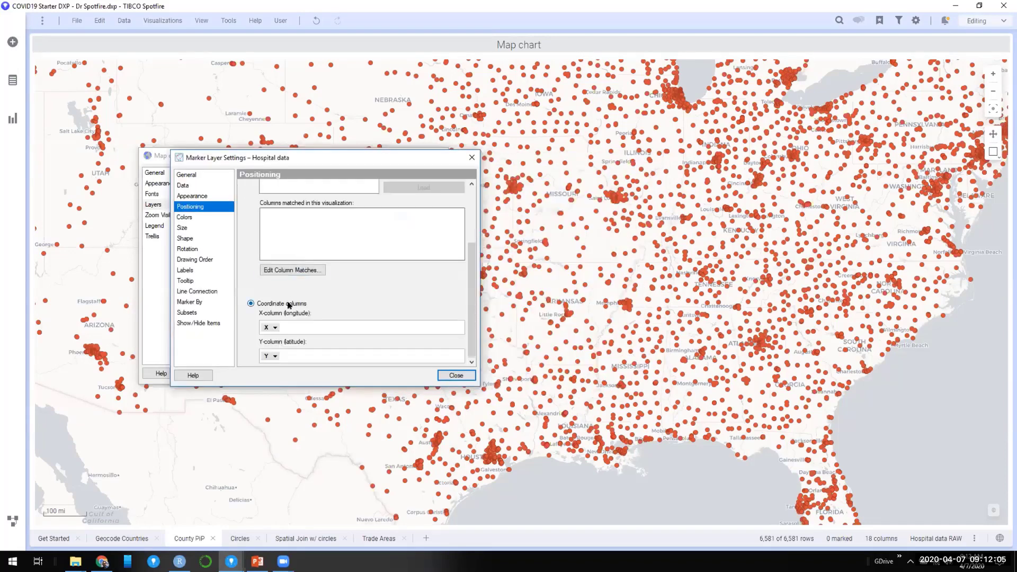
{"action": "left_click", "coordinate": [303, 330]}
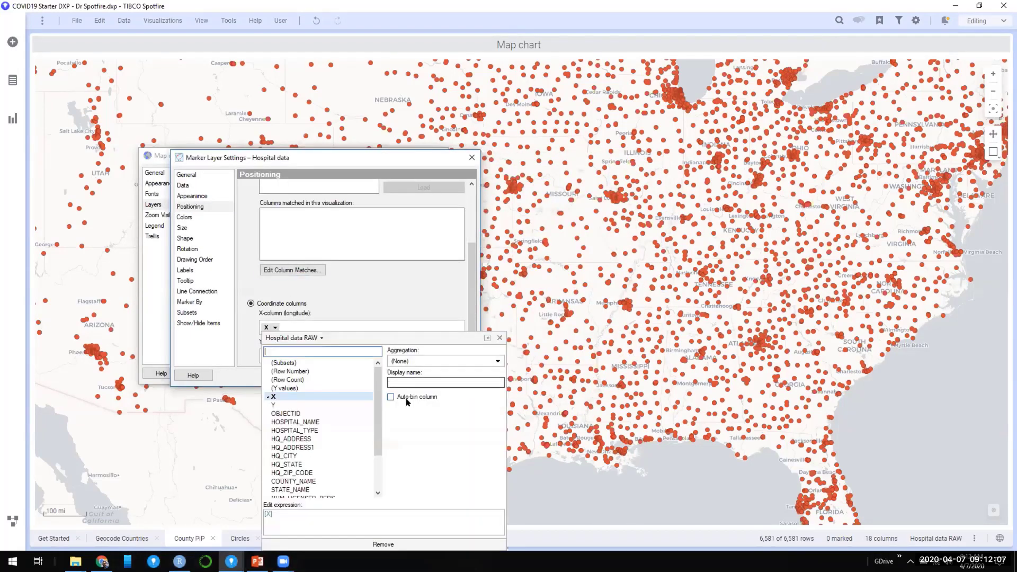
{"action": "left_click", "coordinate": [427, 398]}
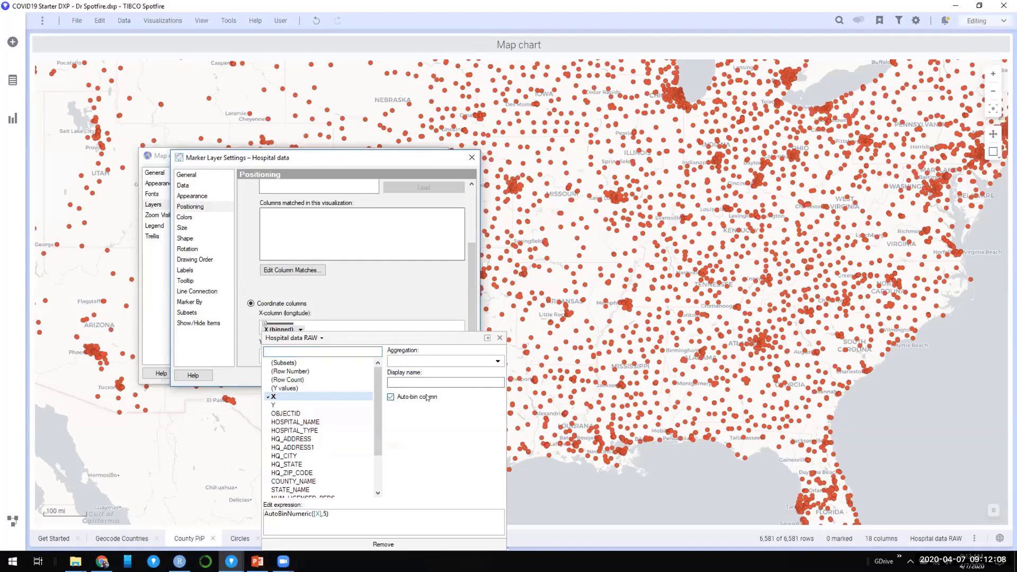
{"action": "left_click", "coordinate": [386, 320]}
{"action": "left_click", "coordinate": [279, 358]}
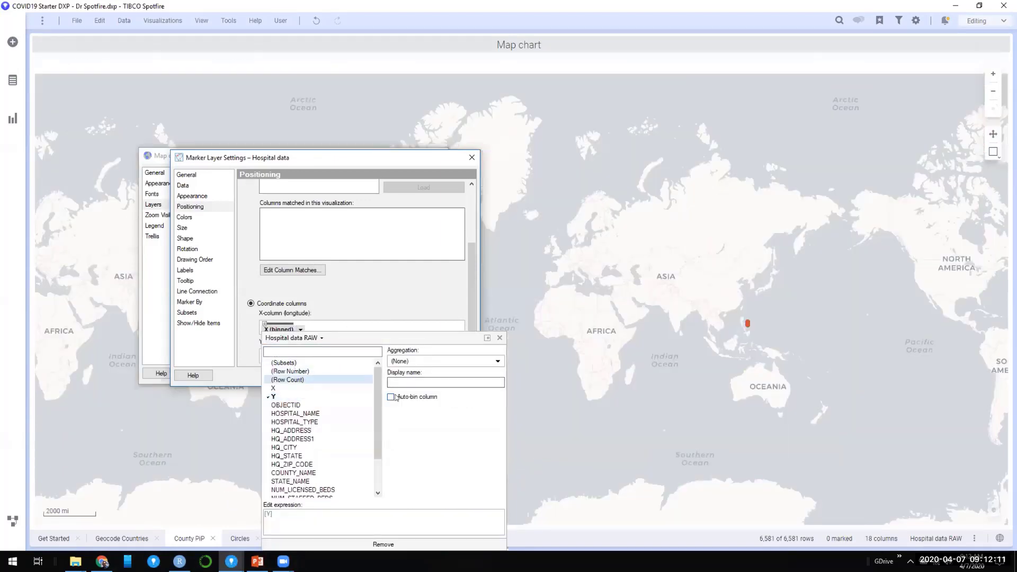
{"action": "left_click", "coordinate": [391, 397]}
{"action": "left_click", "coordinate": [369, 236]}
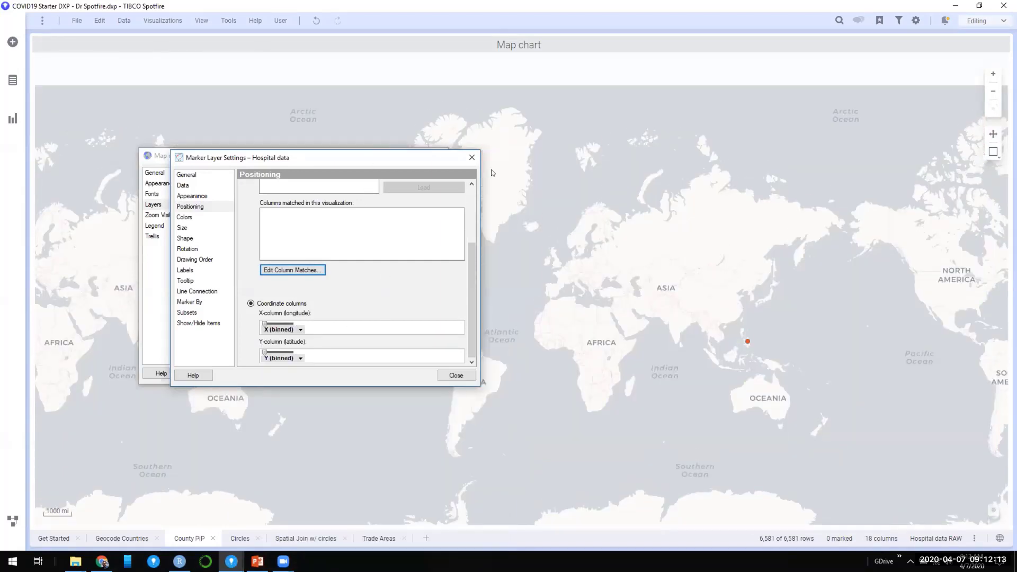
Step: Move both dialogs clear of the map and increase the number of bins for the X and Y coordinate columns
{"action": "left_click_drag", "start_coordinate": [375, 167], "coordinate": [812, 279]}
{"action": "left_click", "coordinate": [411, 156]}
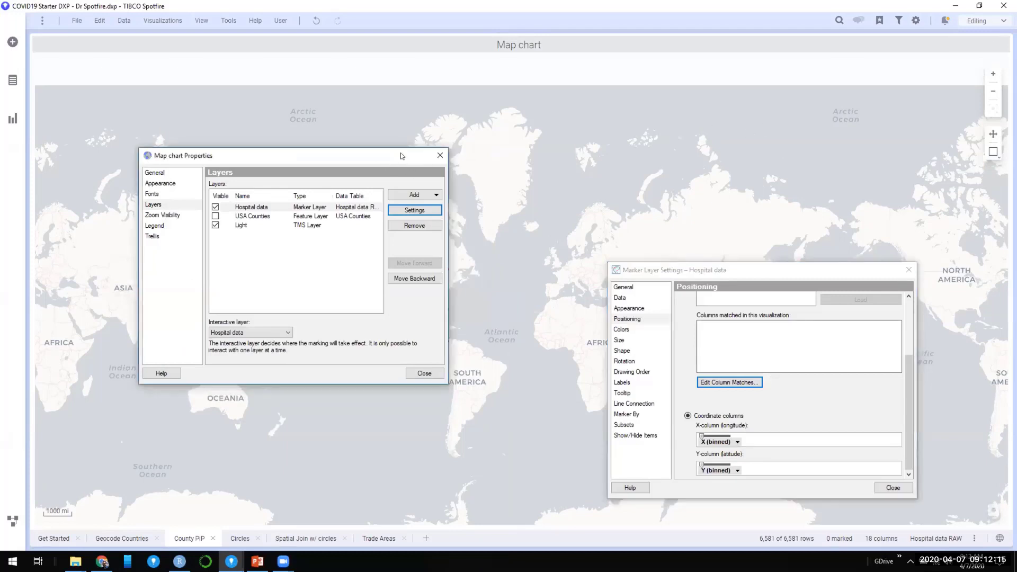
{"action": "left_click_drag", "start_coordinate": [297, 155], "coordinate": [820, 48]}
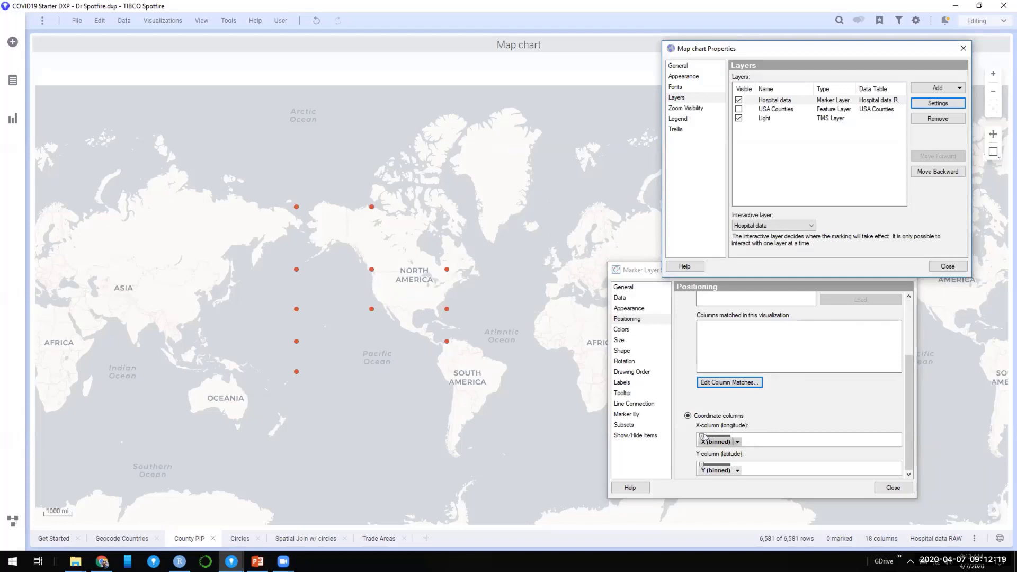
{"action": "left_click_drag", "start_coordinate": [702, 436], "coordinate": [721, 437]}
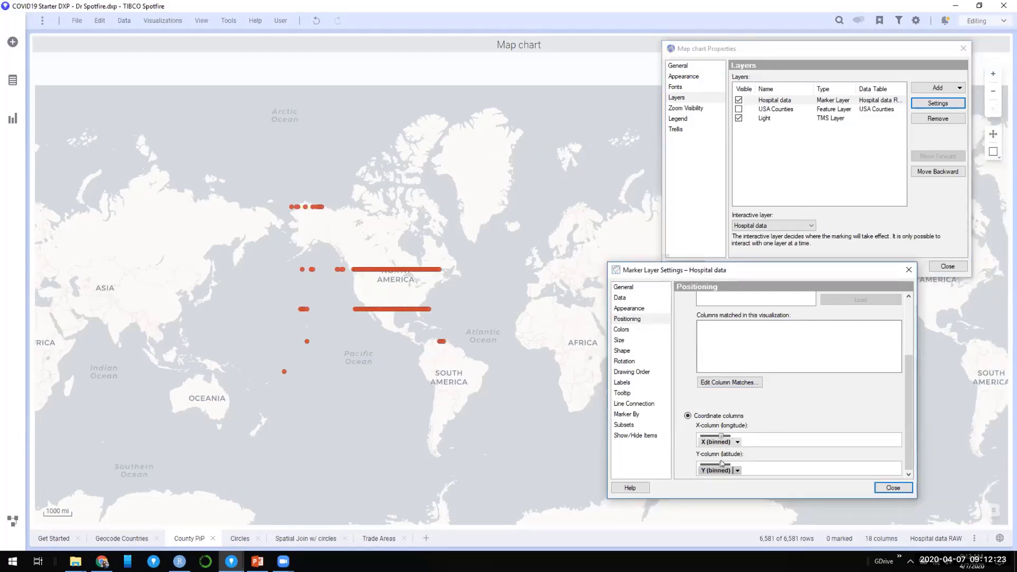
{"action": "scroll", "coordinate": [270, 303], "scroll_direction": "up", "scroll_amount": 3}
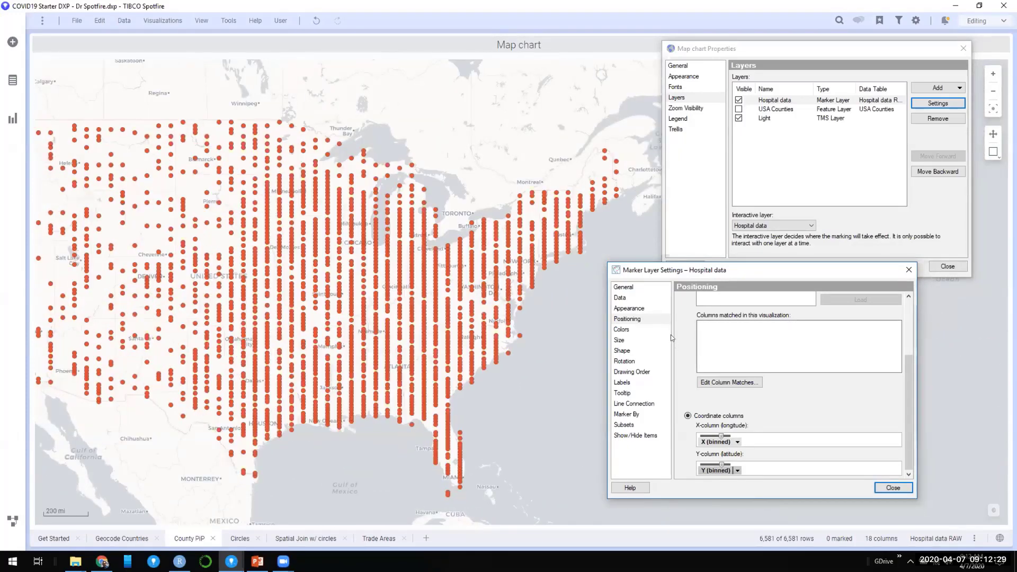
Step: Color the Hospital data markers by the average of NUM_ICU_BEDS
{"action": "left_click", "coordinate": [657, 329]}
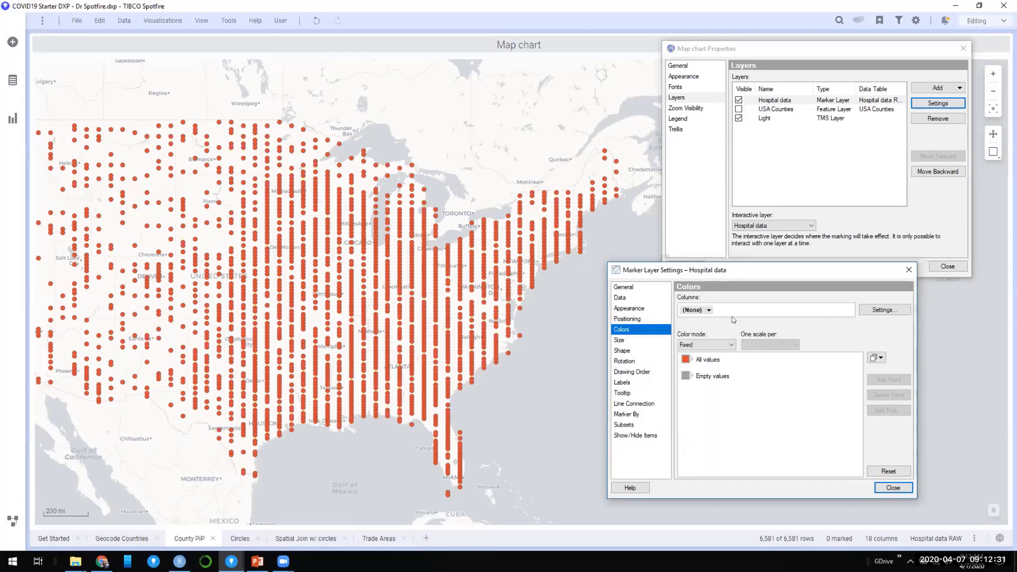
{"action": "left_click", "coordinate": [709, 311]}
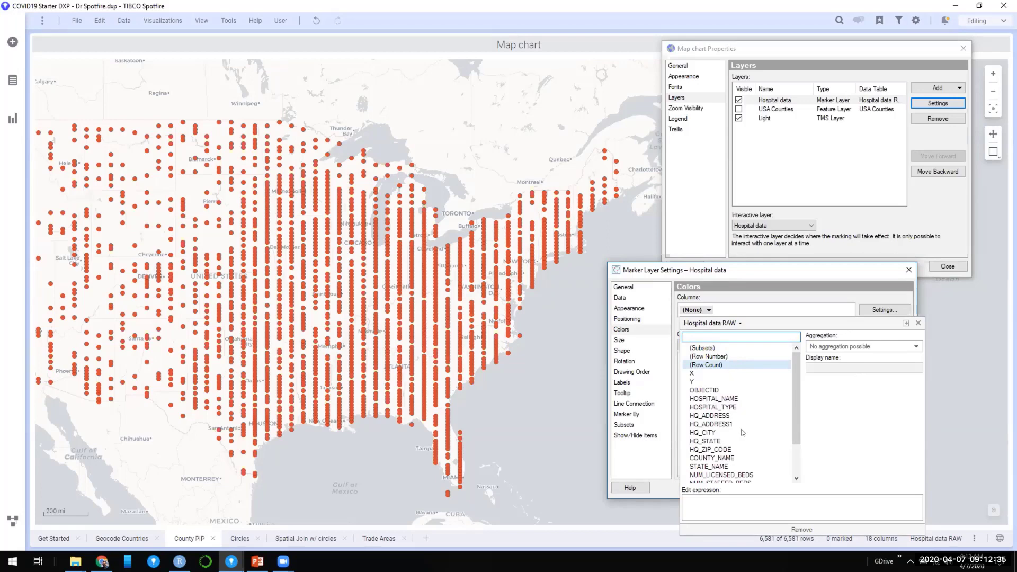
{"action": "scroll", "coordinate": [743, 433], "scroll_direction": "down", "scroll_amount": 2}
{"action": "left_click", "coordinate": [741, 450]}
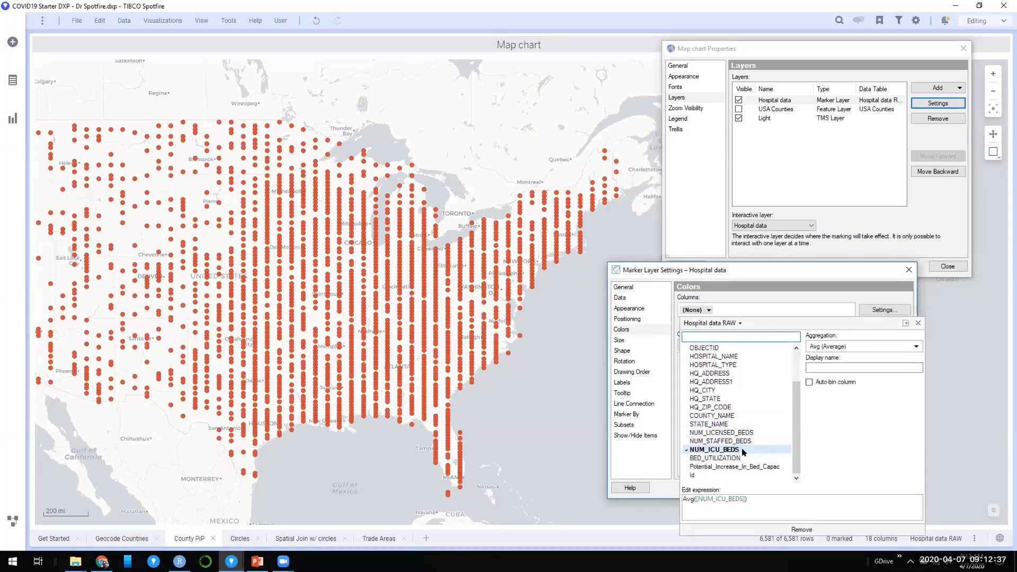
Step: Set the fixed shape of the Hospital data markers to a filled square
{"action": "left_click", "coordinate": [622, 350]}
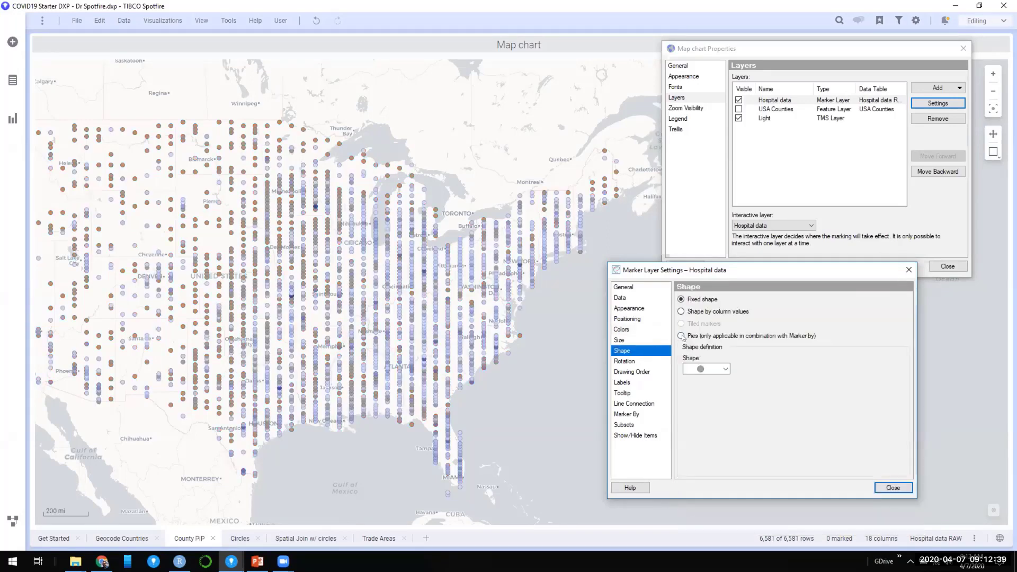
{"action": "left_click", "coordinate": [722, 369]}
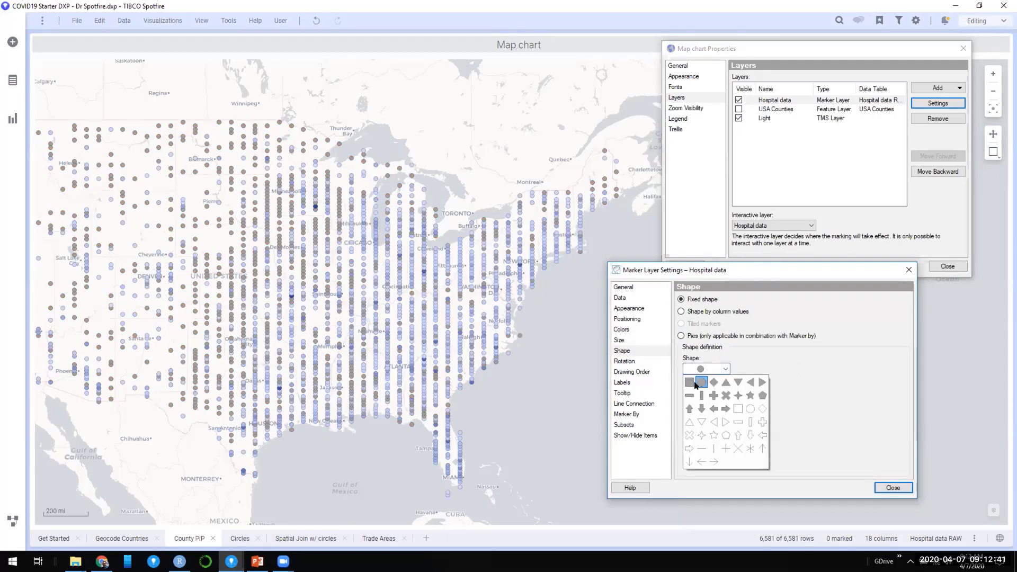
{"action": "left_click", "coordinate": [690, 382]}
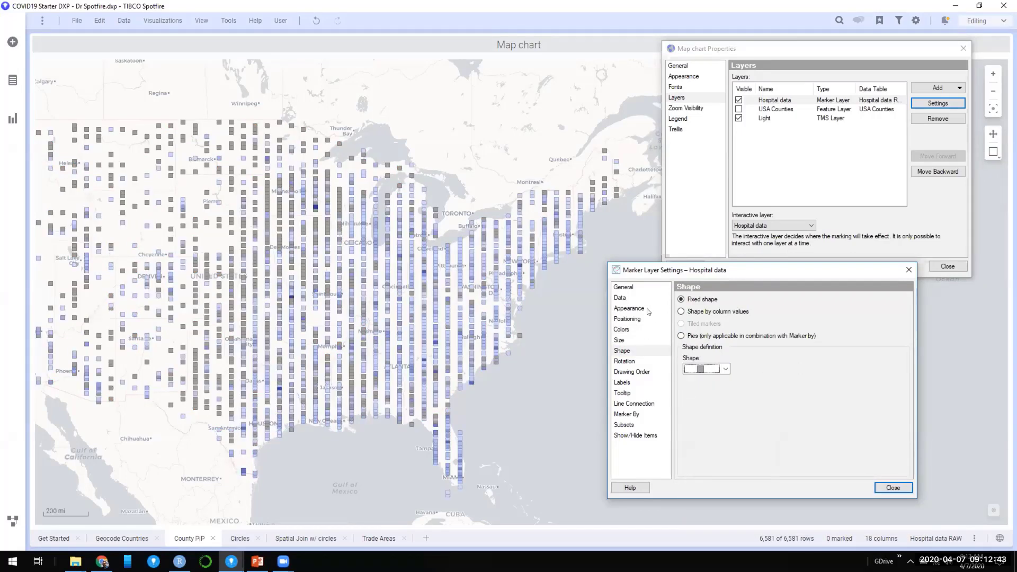
Step: Apply a document color scheme with a white-yellow-orange-dark red gradient to the Hospital data markers and close the layer settings
{"action": "left_click", "coordinate": [624, 298]}
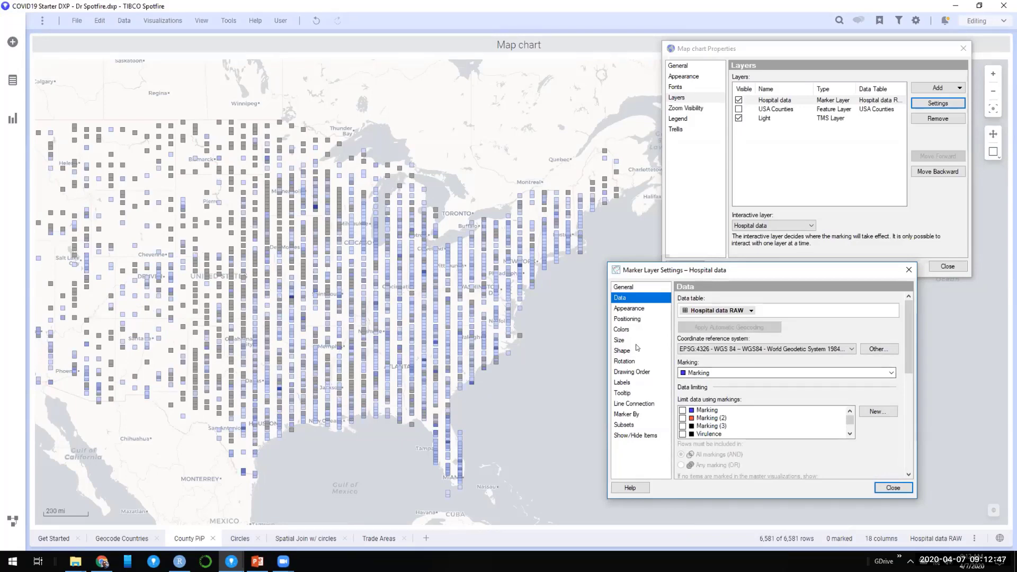
{"action": "left_click", "coordinate": [624, 329]}
{"action": "left_click", "coordinate": [875, 358]}
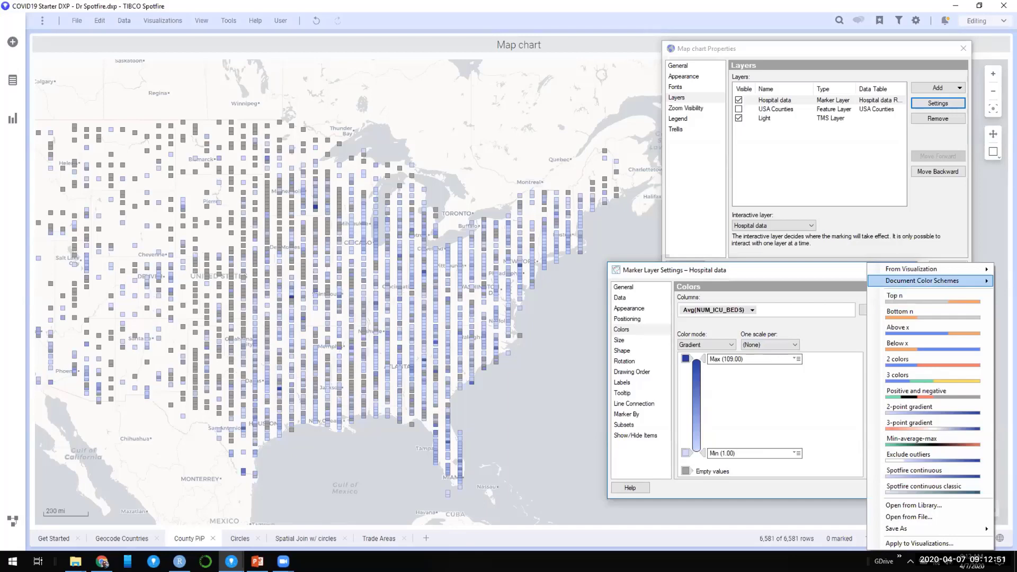
{"action": "left_click", "coordinate": [622, 428]}
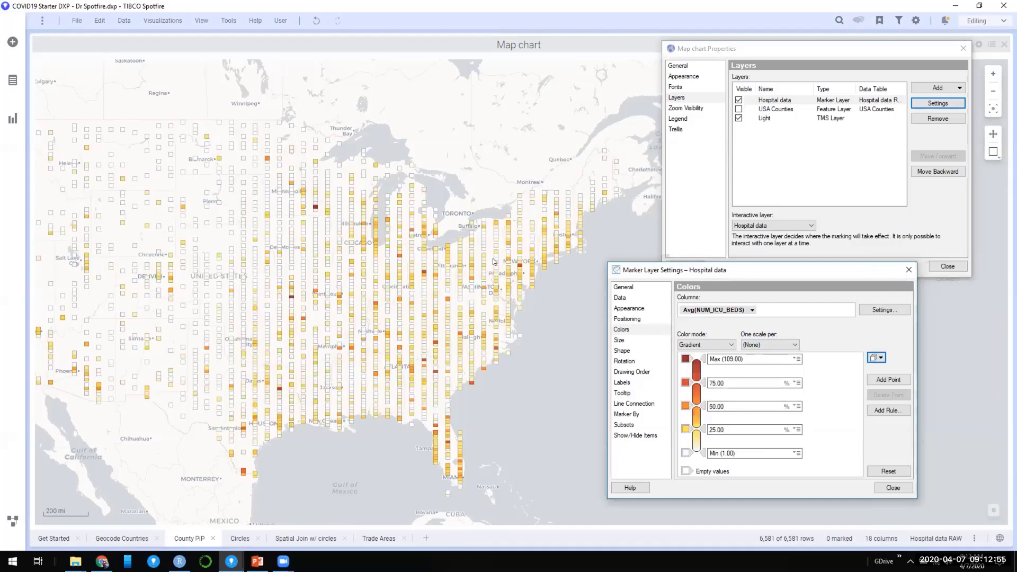
{"action": "left_click", "coordinate": [891, 489]}
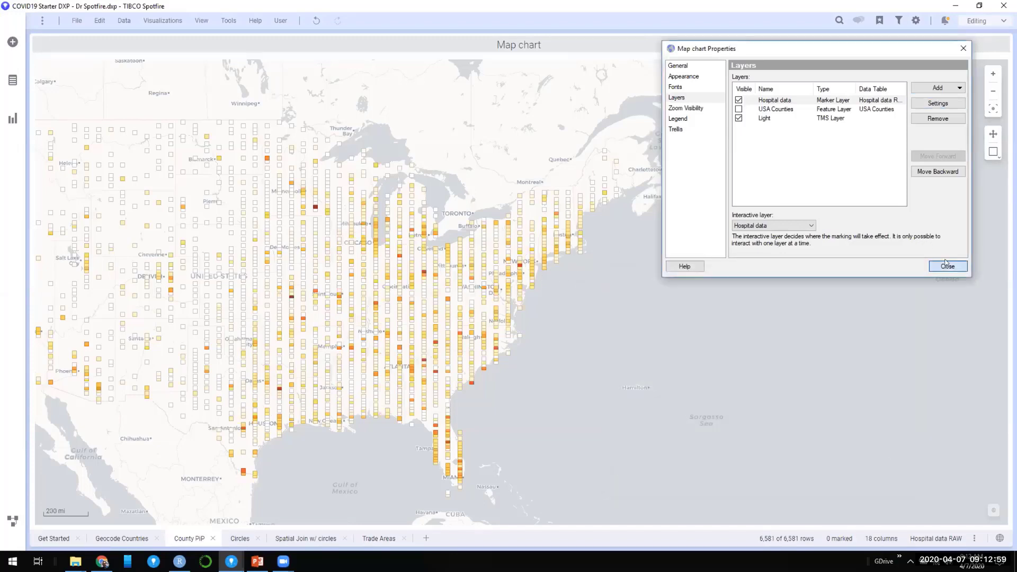
Step: Close the map chart properties and undo the Hospital data binning, color and shape changes and the hiding of USA Counties
{"action": "left_click", "coordinate": [946, 265]}
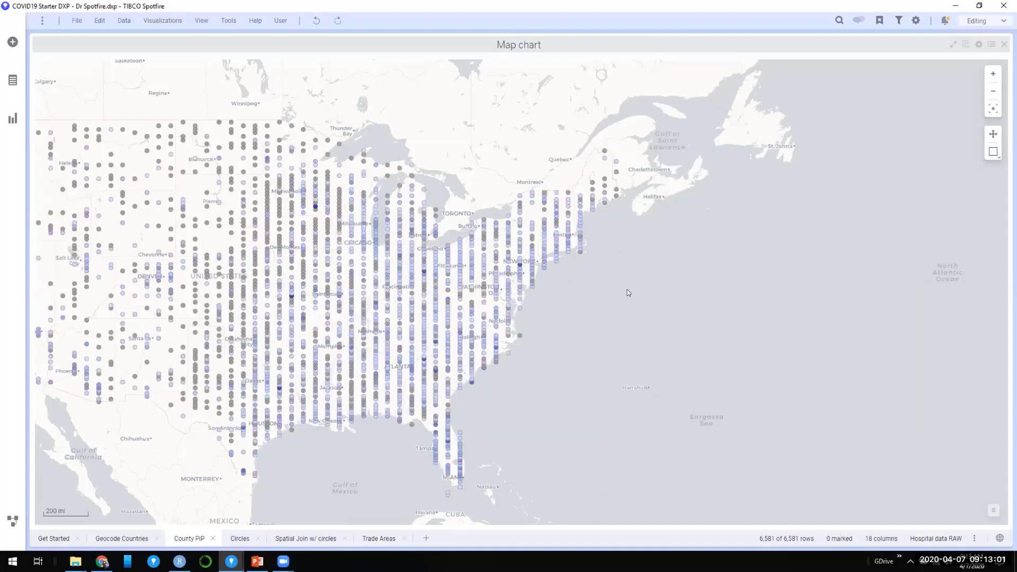
{"action": "scroll", "coordinate": [621, 291], "scroll_direction": "down", "scroll_amount": 5}
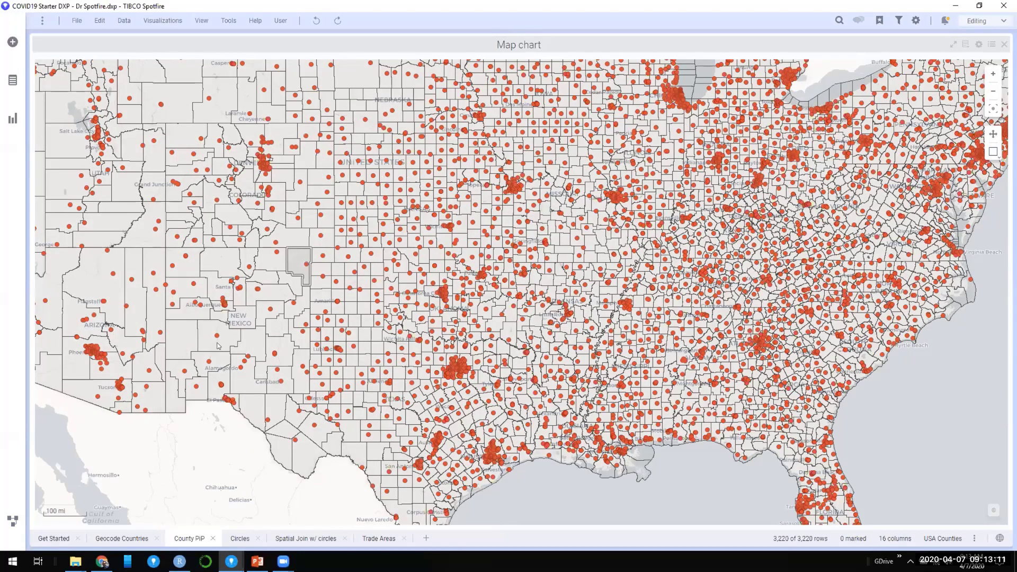
Step: Show the Hospital data RAW table in the data canvas
{"action": "left_click", "coordinate": [12, 520]}
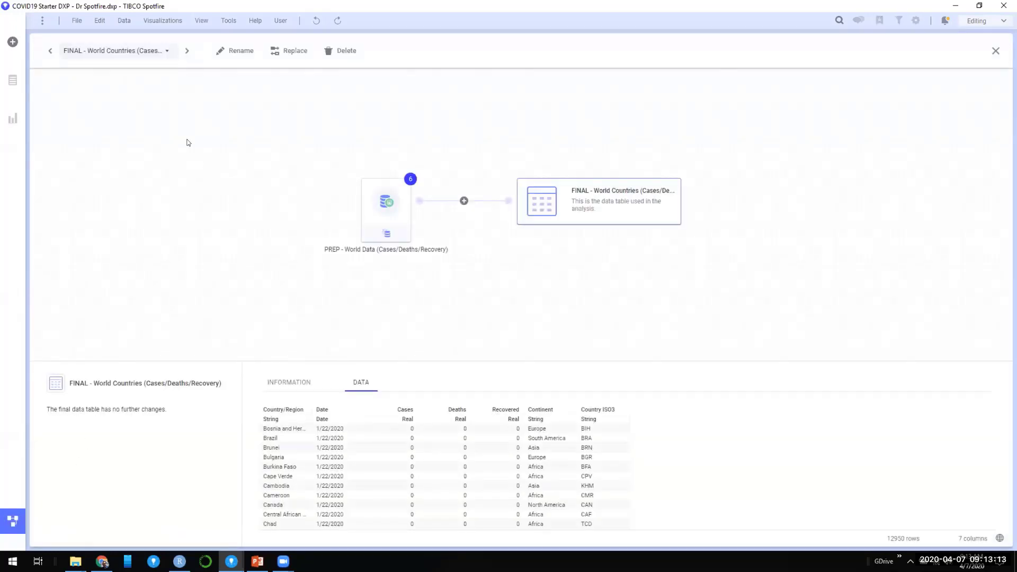
{"action": "left_click", "coordinate": [165, 53]}
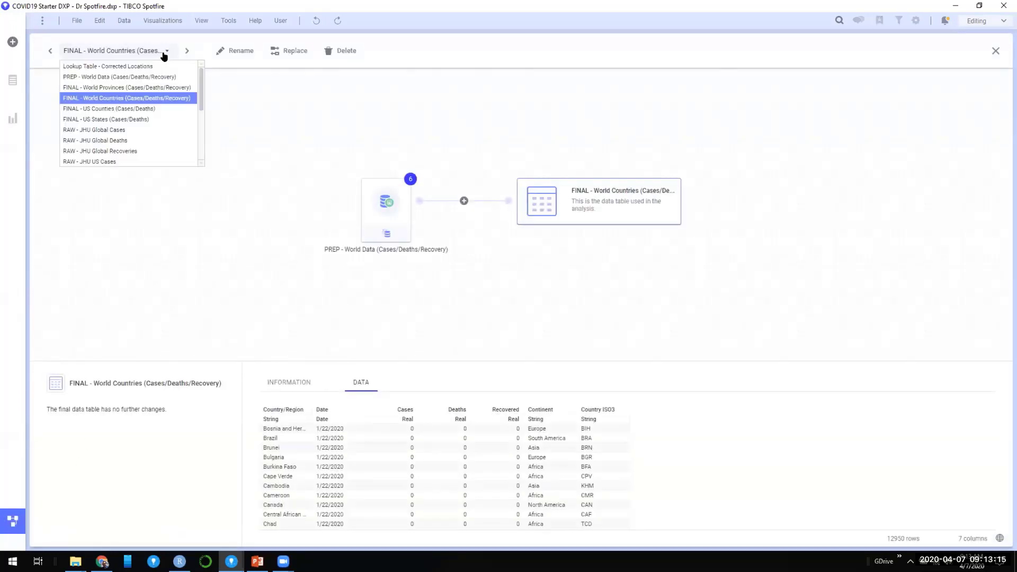
{"action": "scroll", "coordinate": [139, 138], "scroll_direction": "down", "scroll_amount": 5}
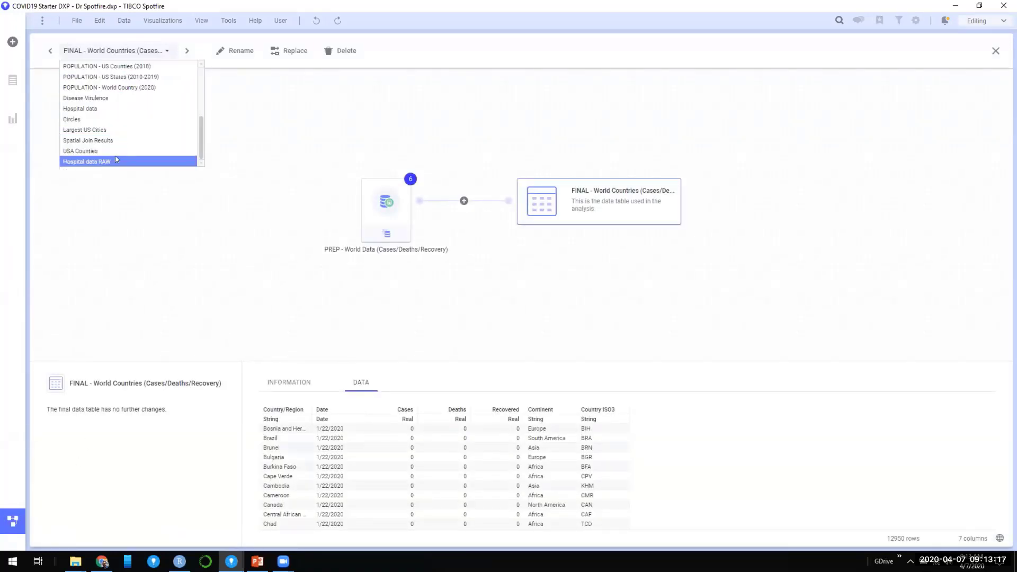
{"action": "left_click", "coordinate": [113, 162]}
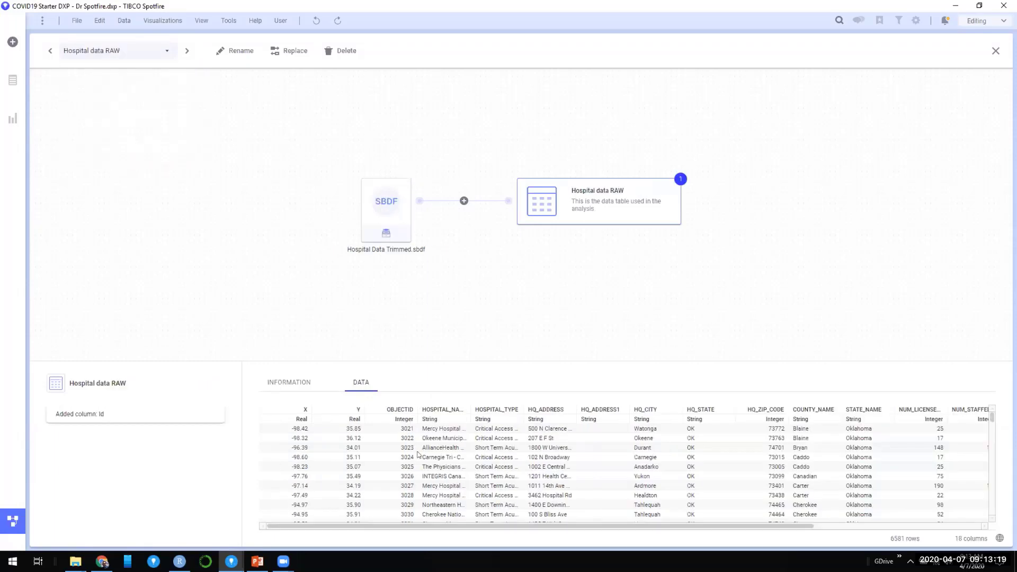
Step: Review all columns of the Hospital Data Trimmed.sbdf source, including the X and Y coordinates, and close the data canvas
{"action": "left_click", "coordinate": [391, 201]}
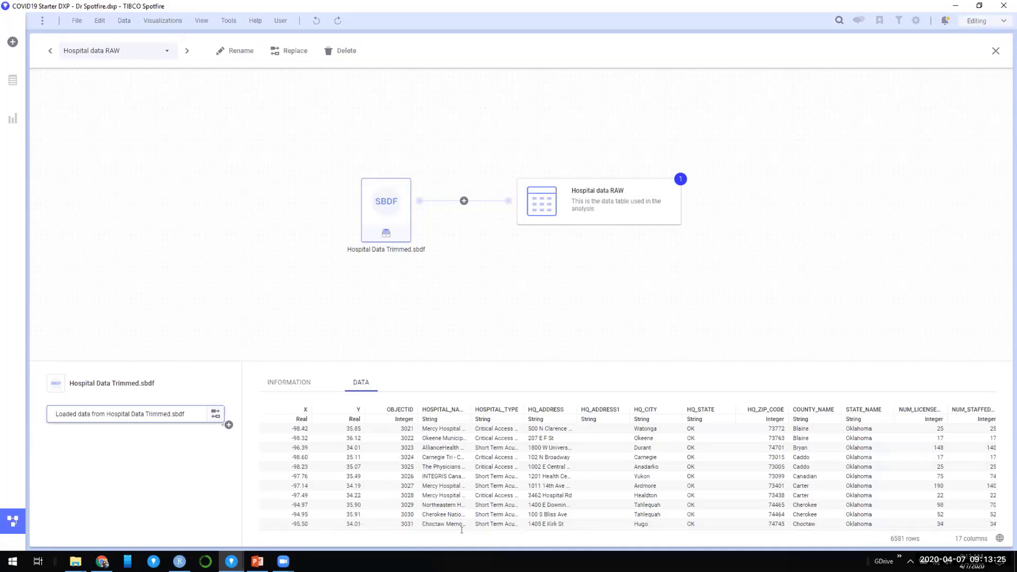
{"action": "left_click_drag", "start_coordinate": [481, 528], "coordinate": [641, 520]}
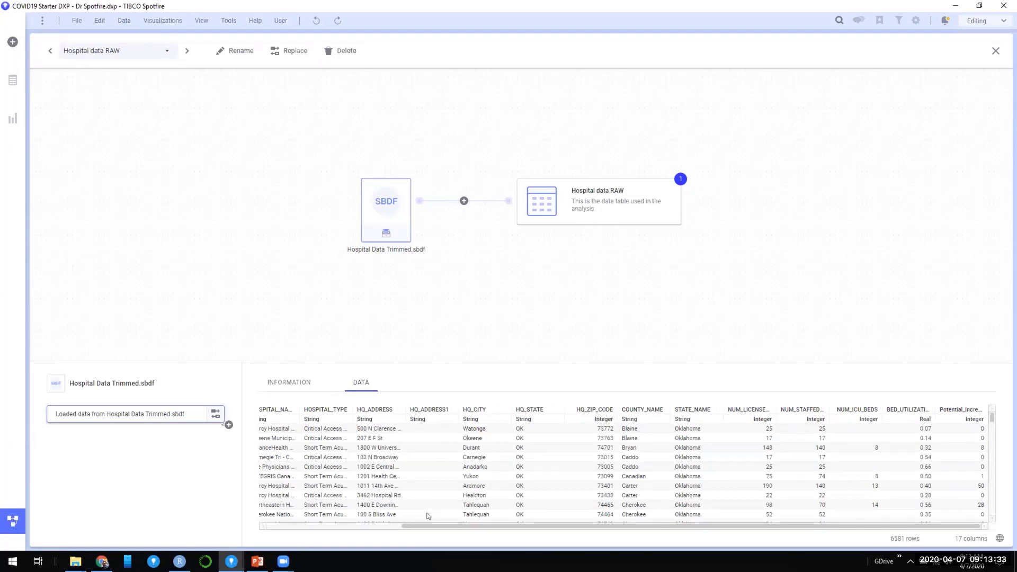
{"action": "left_click_drag", "start_coordinate": [421, 528], "coordinate": [259, 532]}
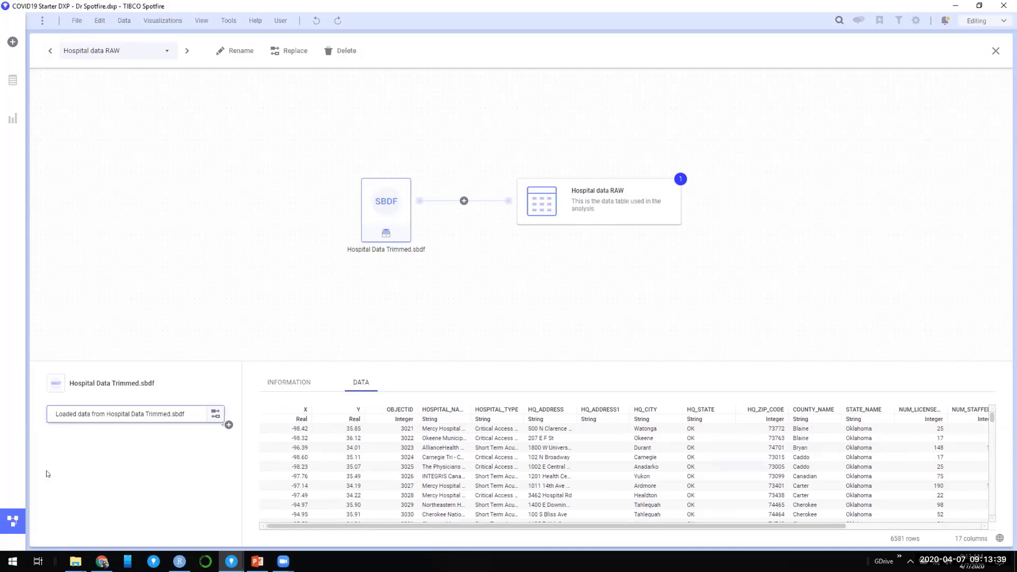
{"action": "left_click", "coordinate": [23, 515]}
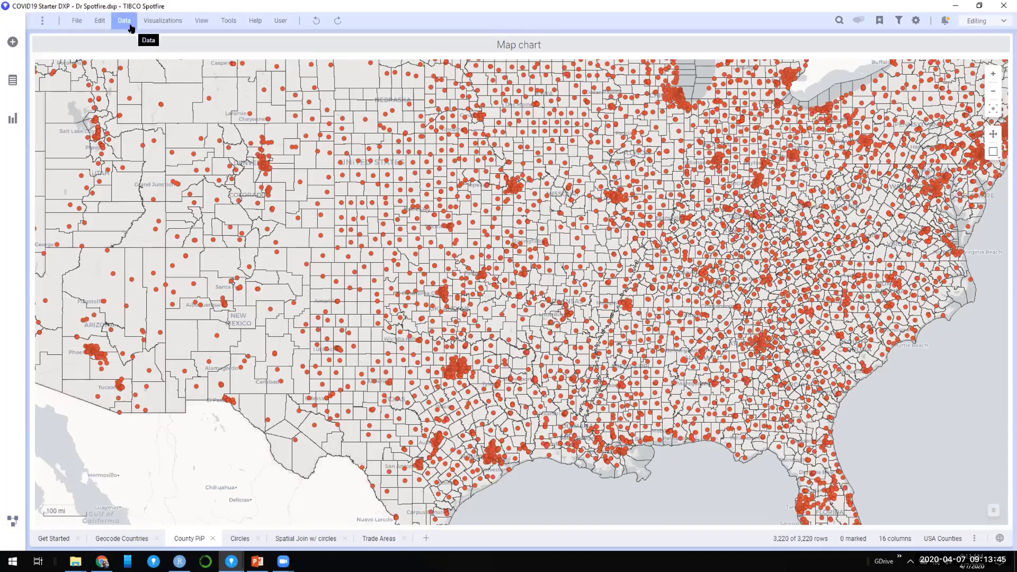
Step: View the parameters of the Points in Polygons for Longitude-Latitude Coordinates data function and dismiss them
{"action": "left_click", "coordinate": [124, 20]}
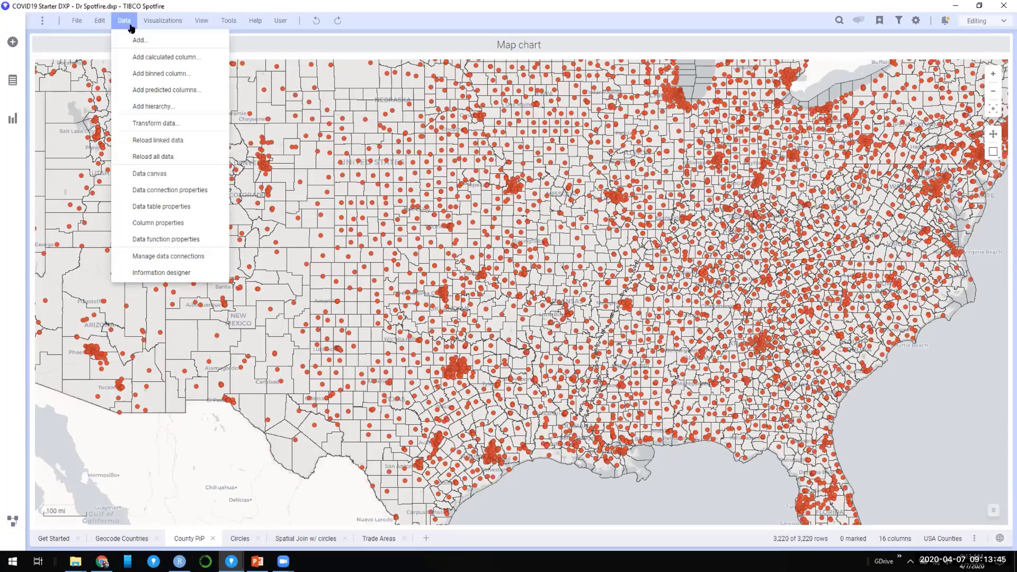
{"action": "left_click", "coordinate": [172, 235]}
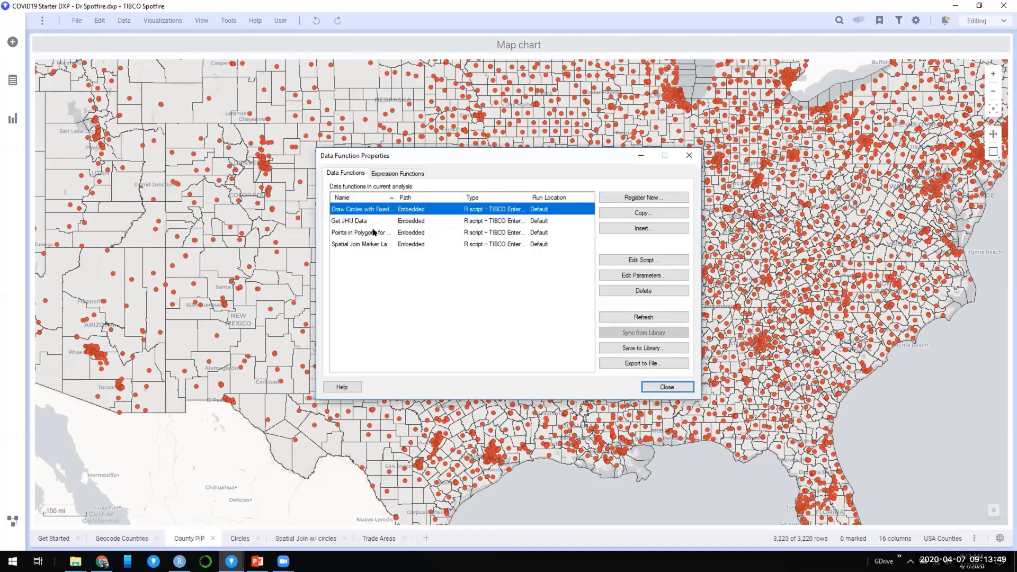
{"action": "left_click", "coordinate": [373, 232]}
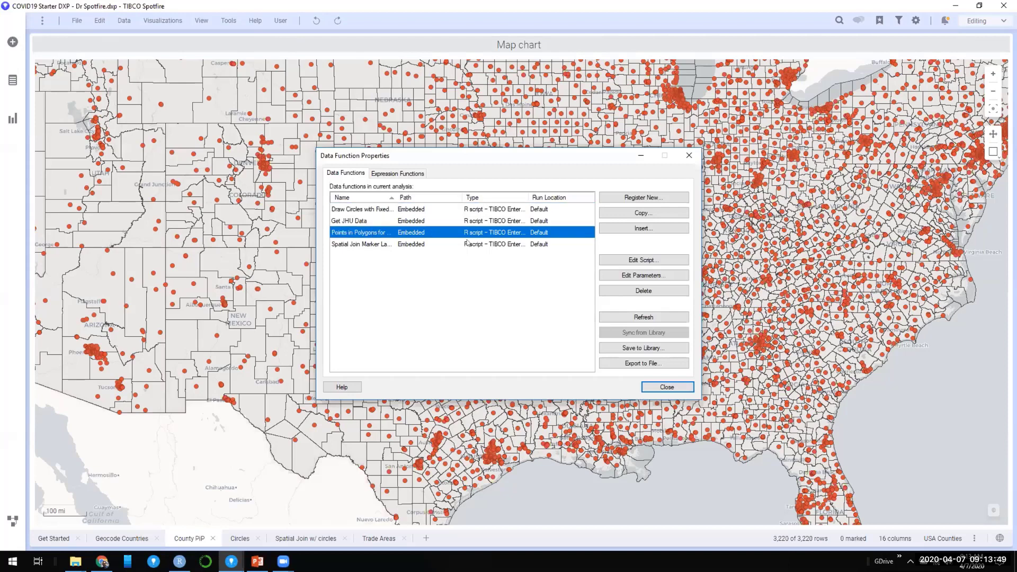
{"action": "left_click", "coordinate": [626, 275]}
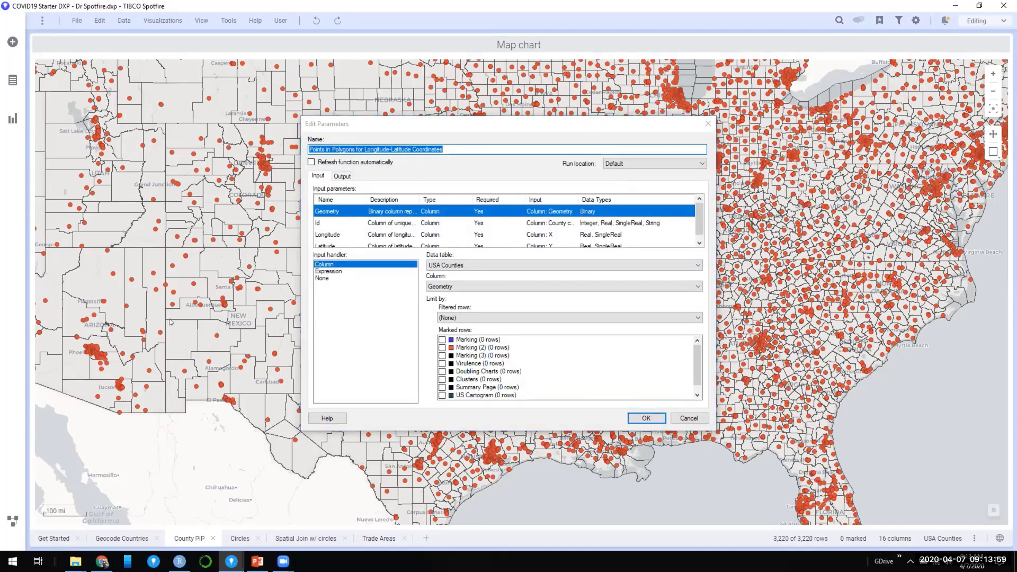
{"action": "key", "text": "Escape"}
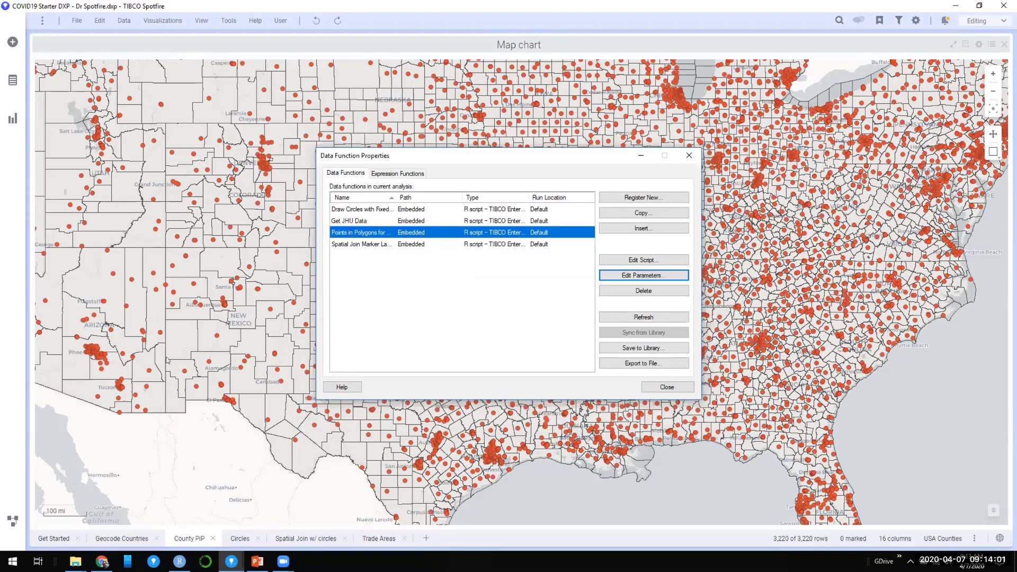
Step: Mark several New Mexico counties one after another on the map, ending with the county near Santa Fe
{"action": "left_click", "coordinate": [168, 365]}
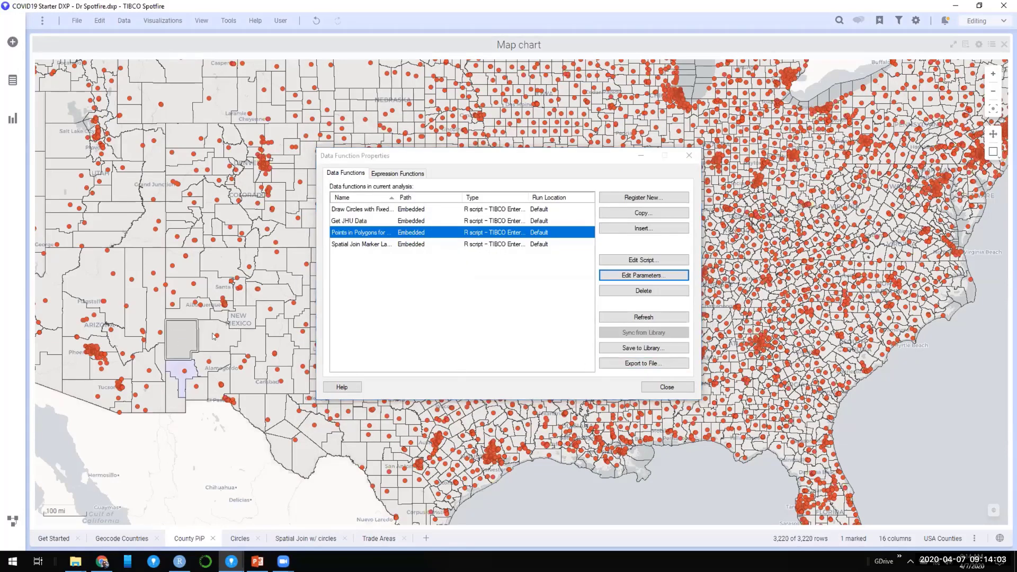
{"action": "left_click", "coordinate": [230, 337]}
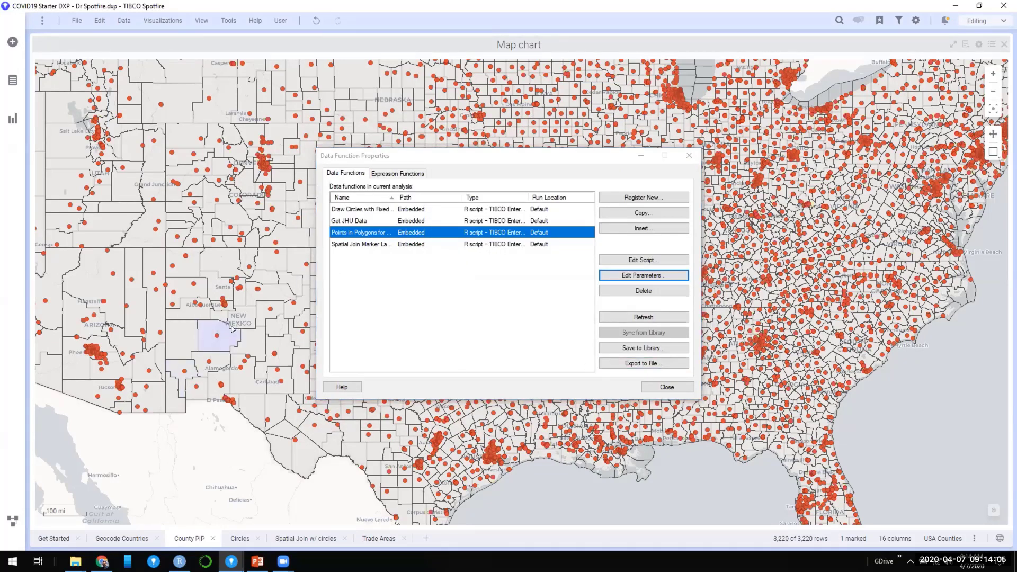
{"action": "left_click", "coordinate": [230, 286]}
Step: Review the Points in Polygons function's Geometry, Id, Longitude and Latitude inputs and its Id output, and close the data function properties
{"action": "left_click", "coordinate": [624, 274]}
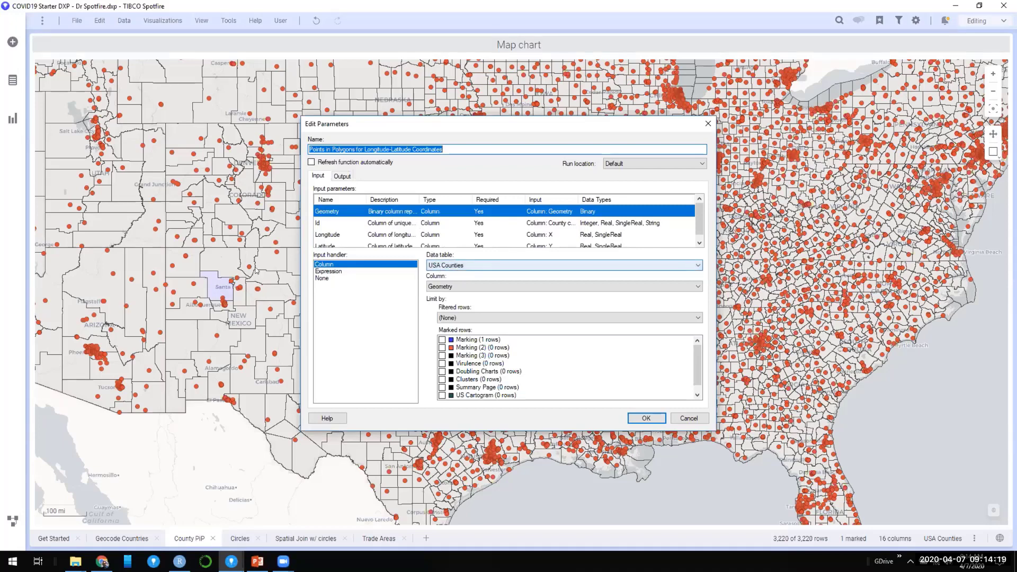
{"action": "left_click", "coordinate": [320, 224]}
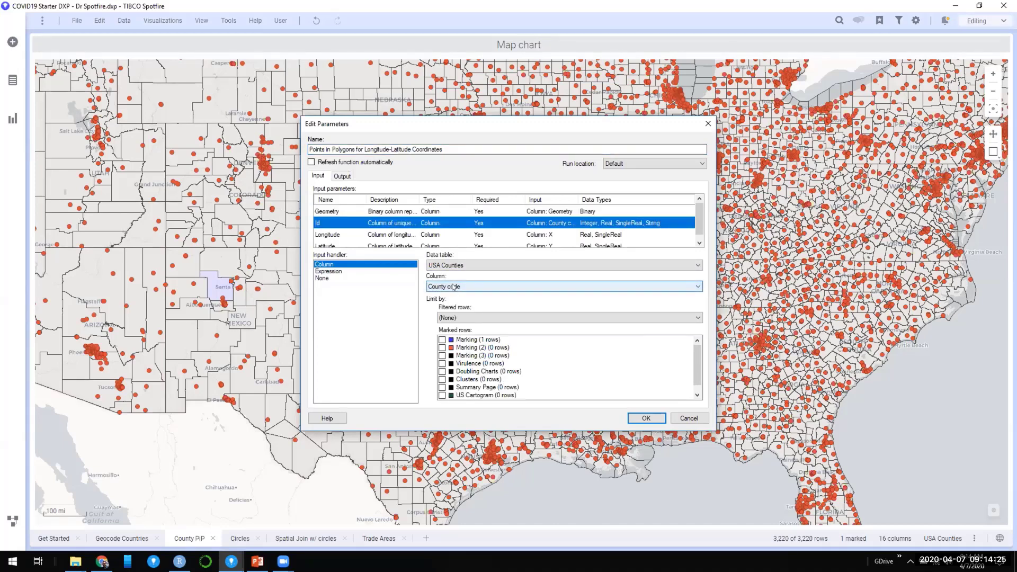
{"action": "left_click", "coordinate": [342, 239]}
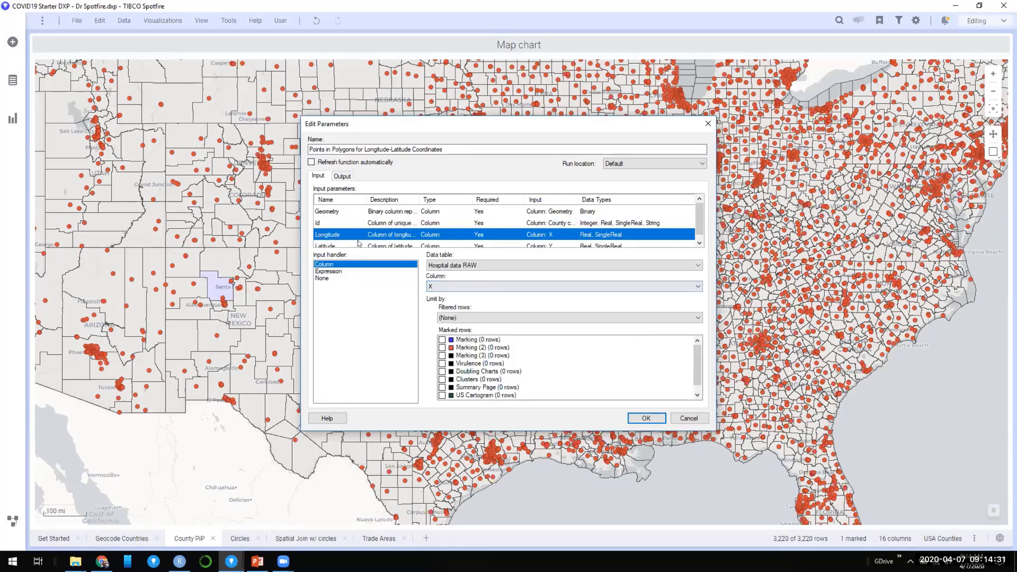
{"action": "key", "text": "Down"}
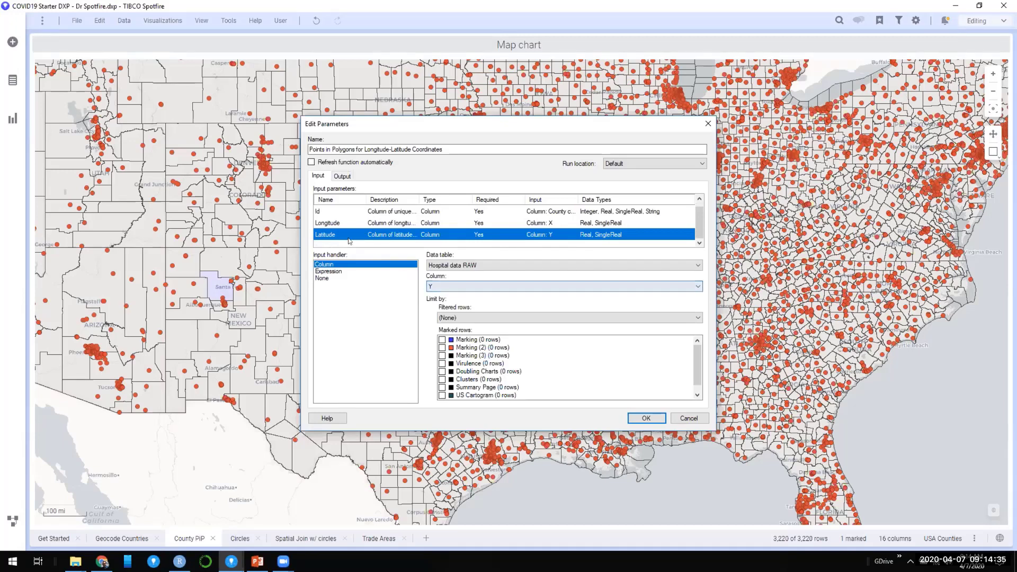
{"action": "left_click", "coordinate": [342, 176]}
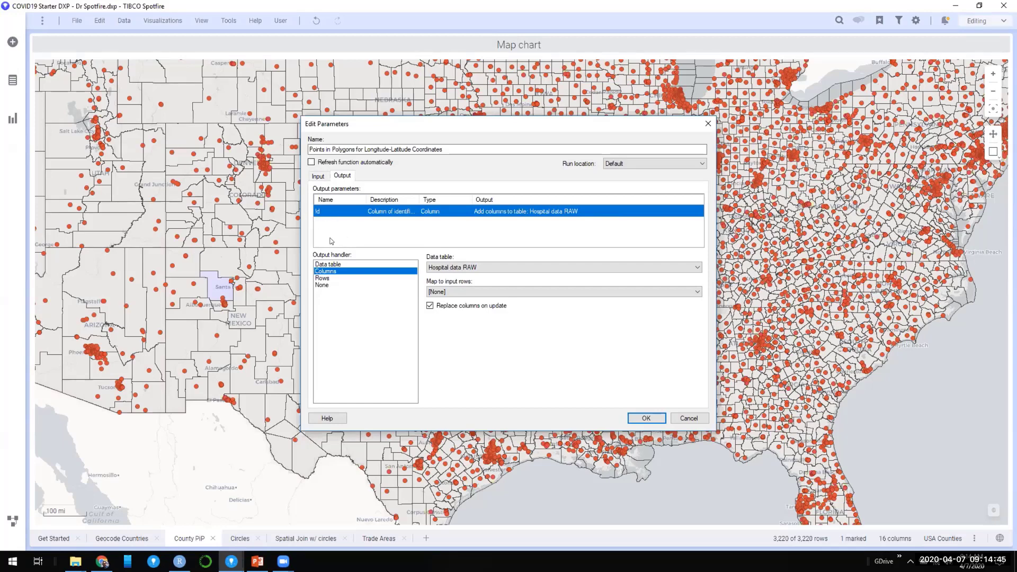
{"action": "left_click", "coordinate": [658, 416]}
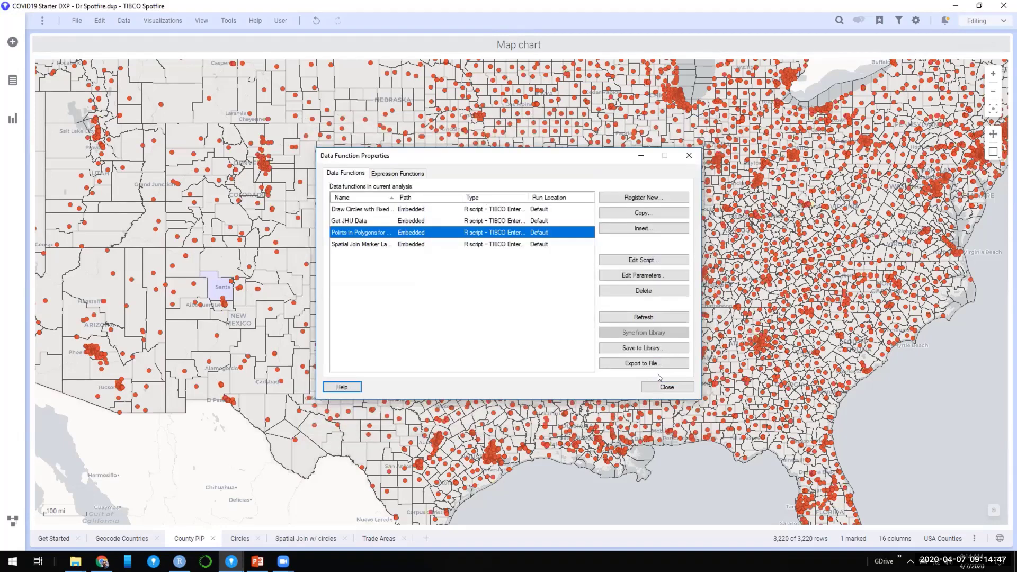
{"action": "left_click", "coordinate": [659, 387]}
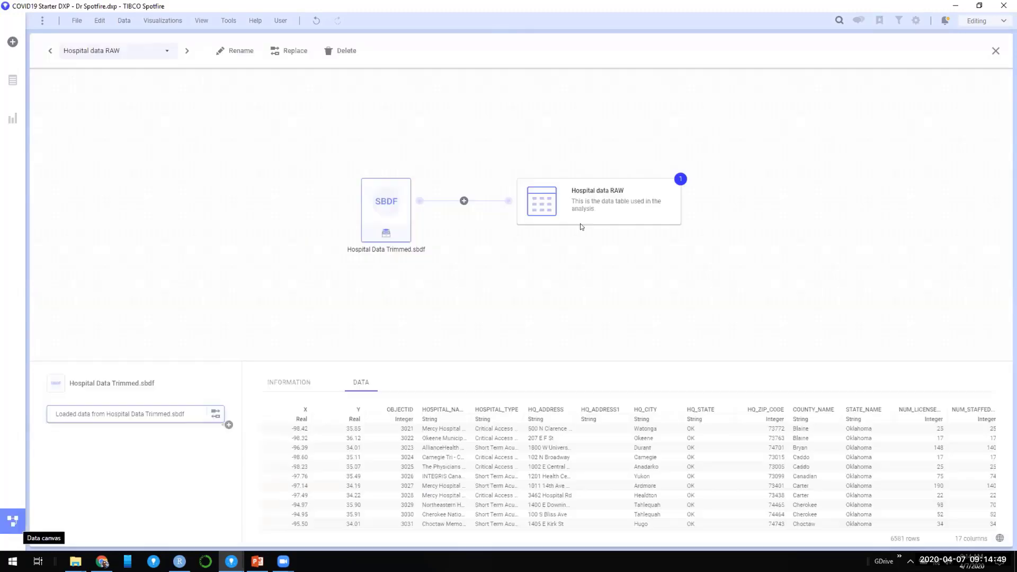
Step: Inspect the added Id column of the Hospital data RAW table in the data canvas and return to the map
{"action": "left_click", "coordinate": [13, 522]}
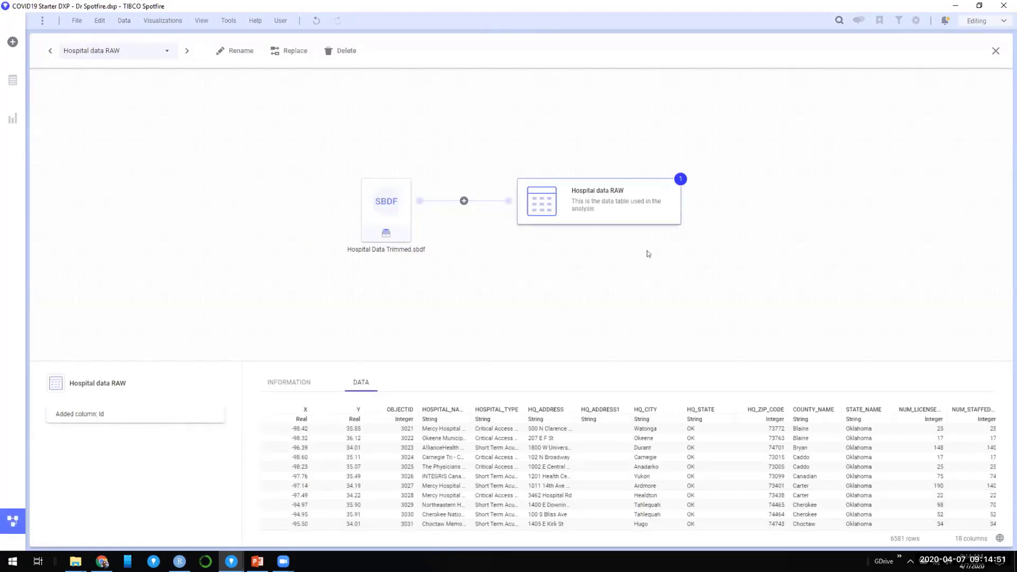
{"action": "mouse_move", "coordinate": [52, 410]}
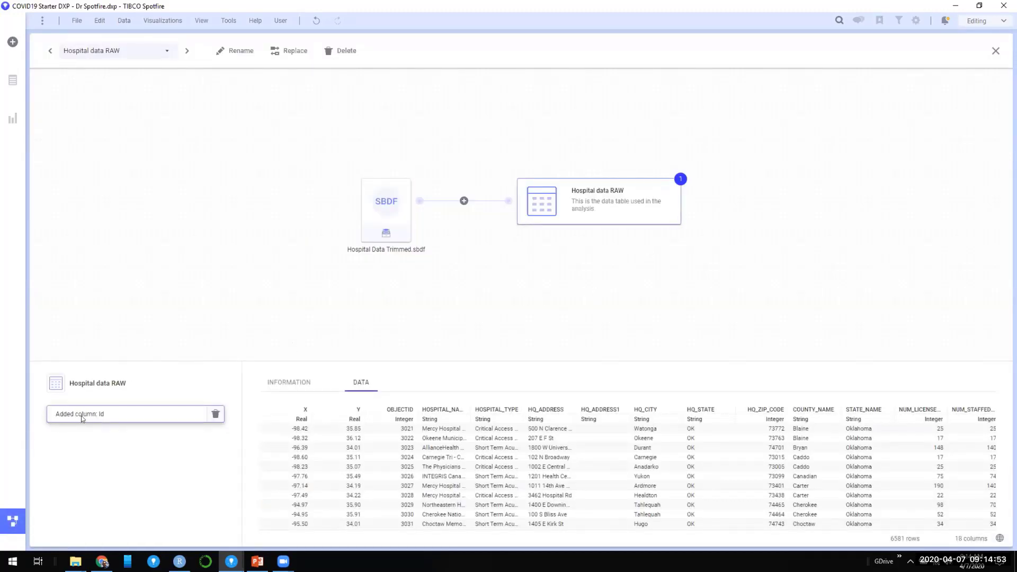
{"action": "scroll", "coordinate": [913, 462], "scroll_direction": "right", "scroll_amount": 5}
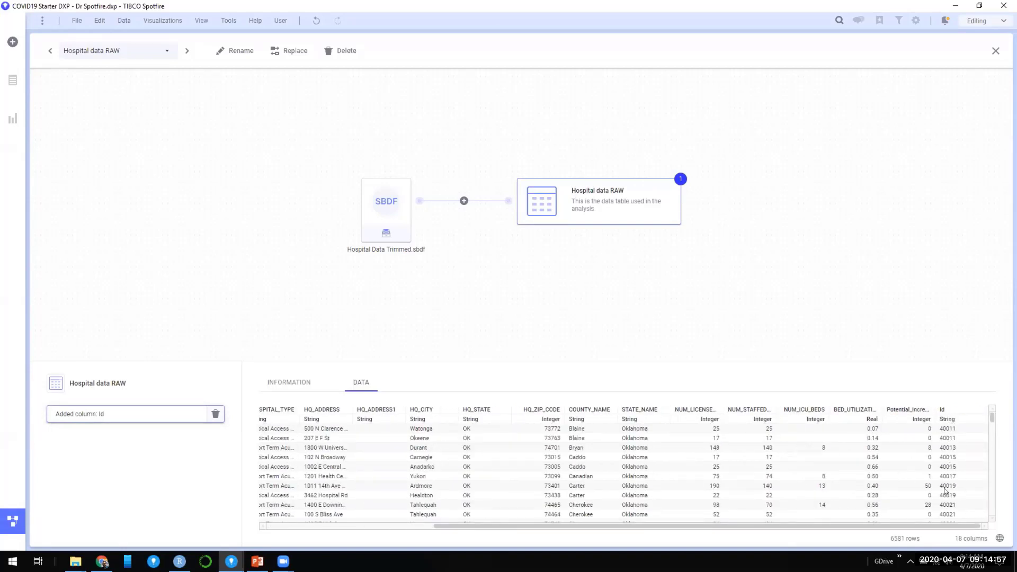
{"action": "scroll", "coordinate": [952, 490], "scroll_direction": "down", "scroll_amount": 5}
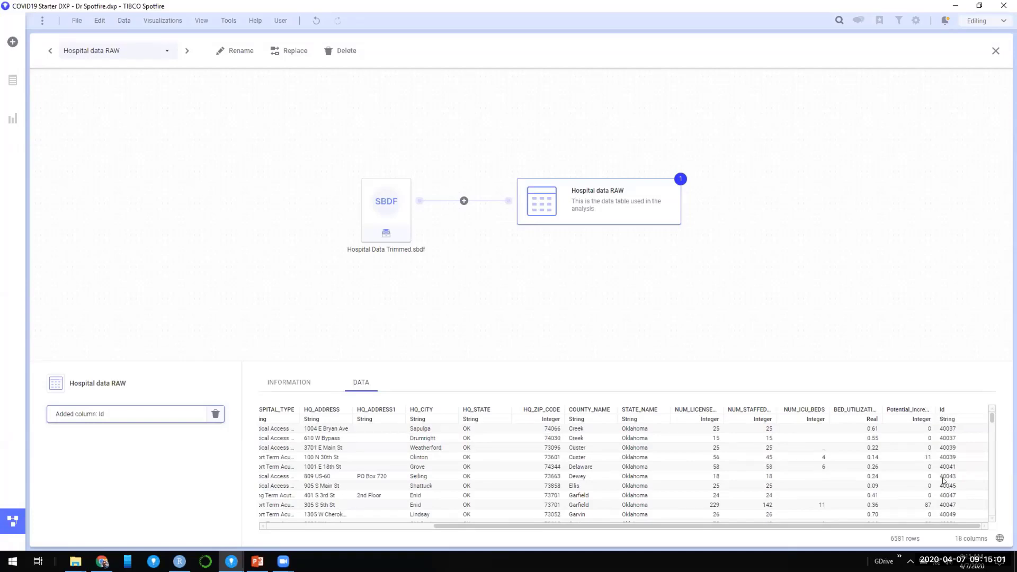
{"action": "left_click", "coordinate": [13, 523]}
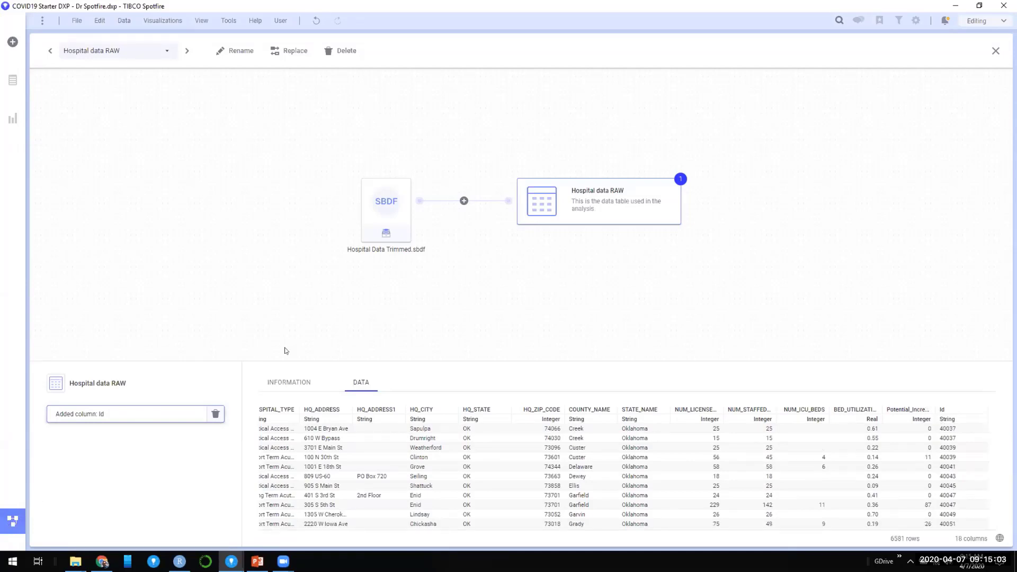
Step: Color the Hospital data markers by the Id column, close the map chart properties and zoom in on the colored markers
{"action": "right_click", "coordinate": [439, 191]}
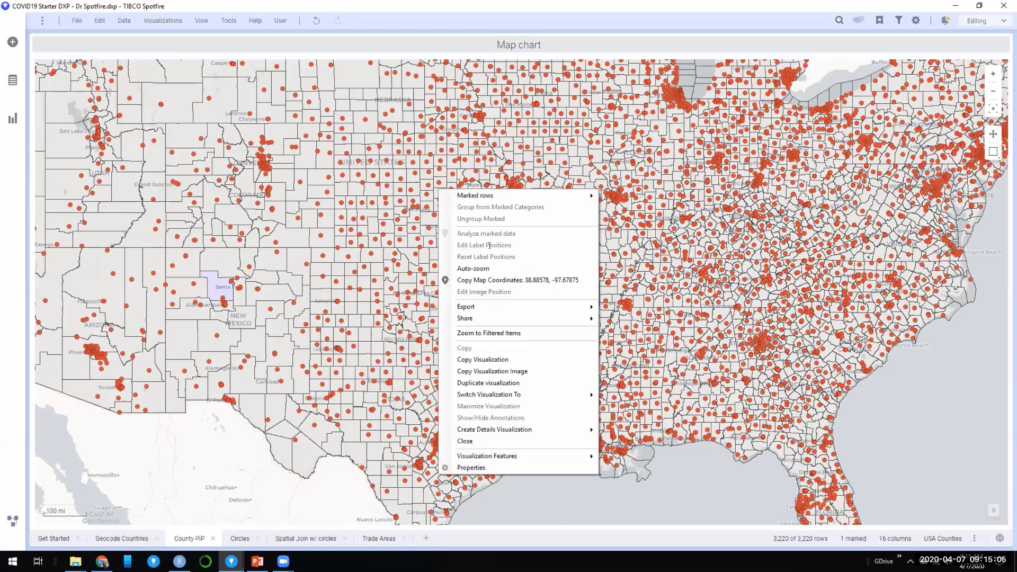
{"action": "left_click", "coordinate": [478, 467]}
{"action": "left_click", "coordinate": [371, 212]}
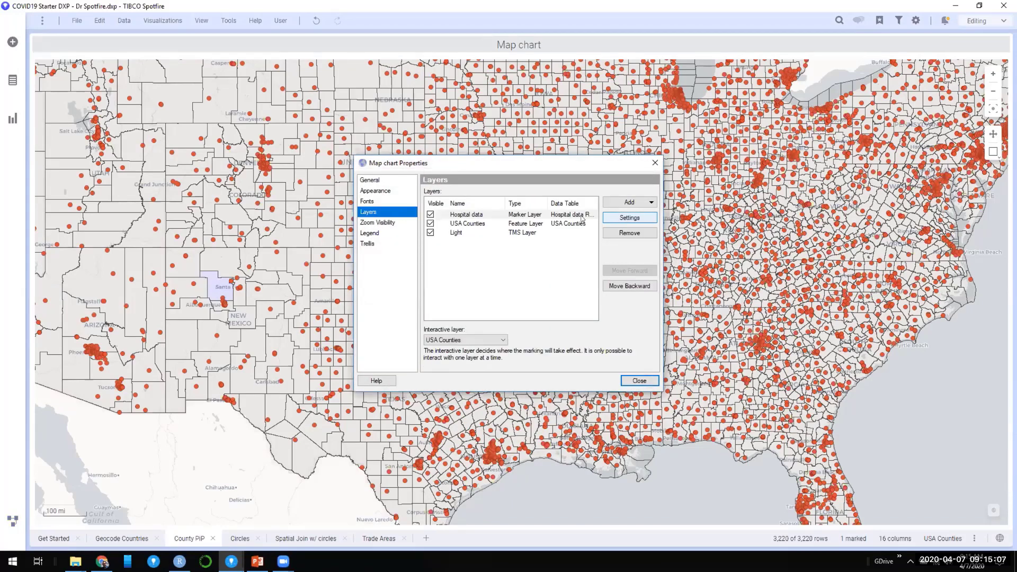
{"action": "double_click", "coordinate": [583, 215]}
{"action": "left_click", "coordinate": [379, 212]}
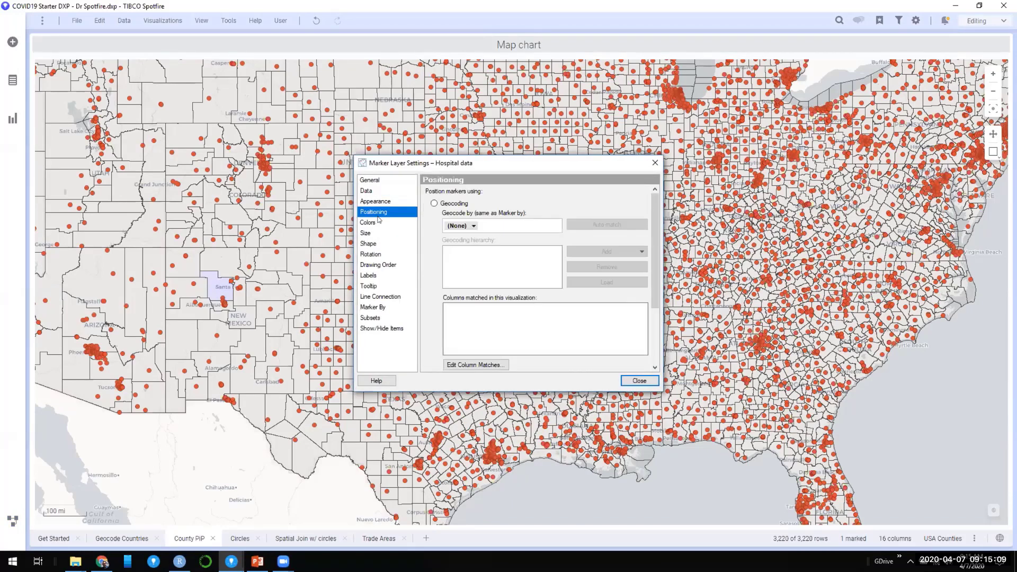
{"action": "left_click", "coordinate": [379, 221]}
{"action": "left_click", "coordinate": [453, 204]}
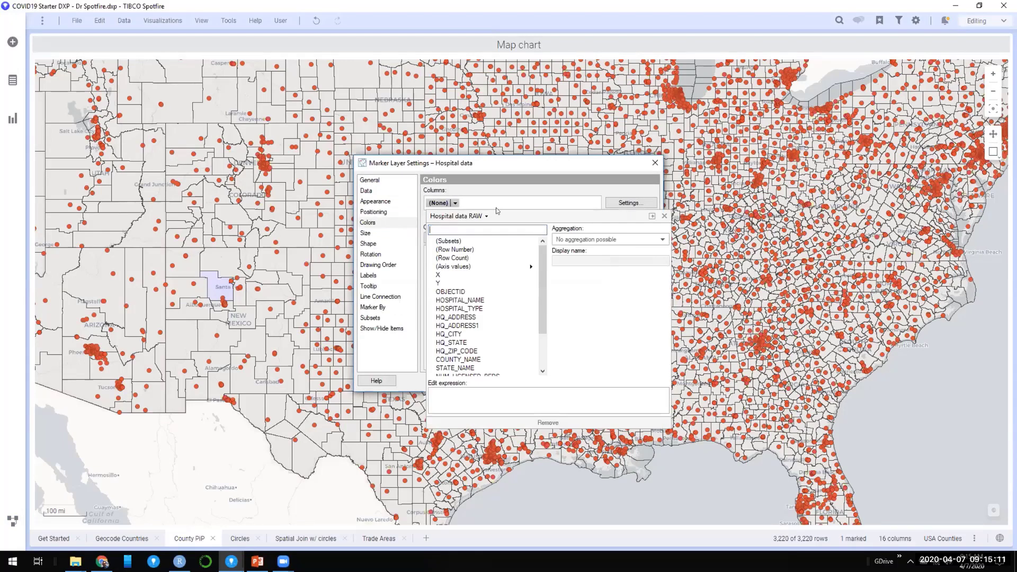
{"action": "scroll", "coordinate": [477, 318], "scroll_direction": "down", "scroll_amount": 3}
{"action": "left_click", "coordinate": [459, 369]}
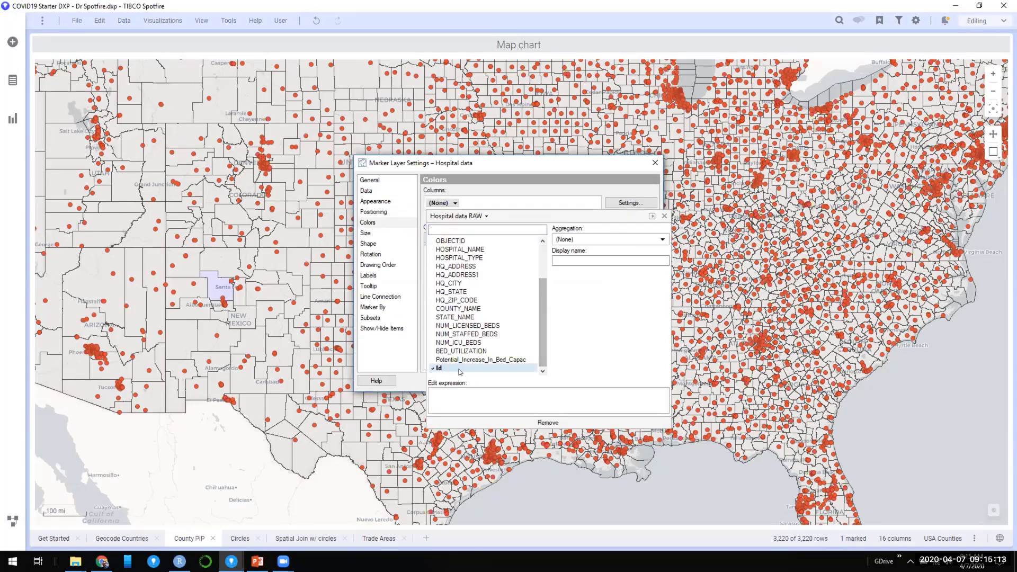
{"action": "left_click", "coordinate": [529, 188]}
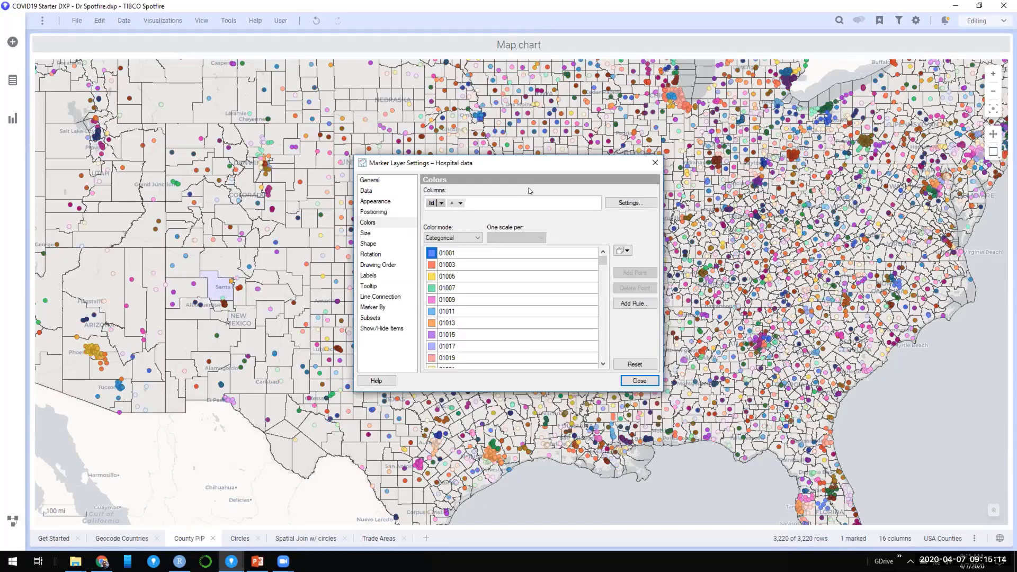
{"action": "left_click", "coordinate": [640, 381]}
{"action": "left_click", "coordinate": [640, 380]}
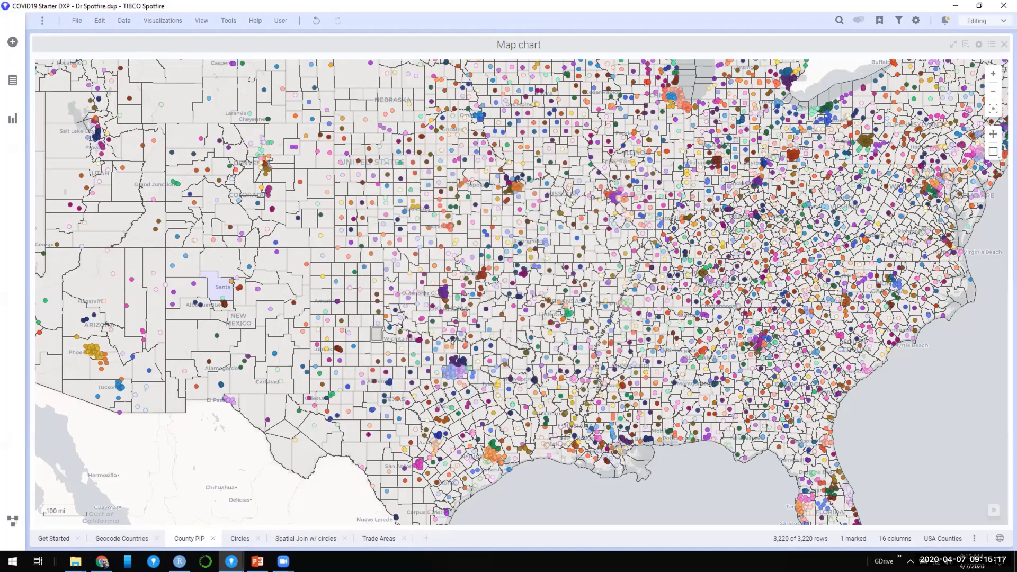
{"action": "scroll", "coordinate": [403, 321], "scroll_direction": "up", "scroll_amount": 3}
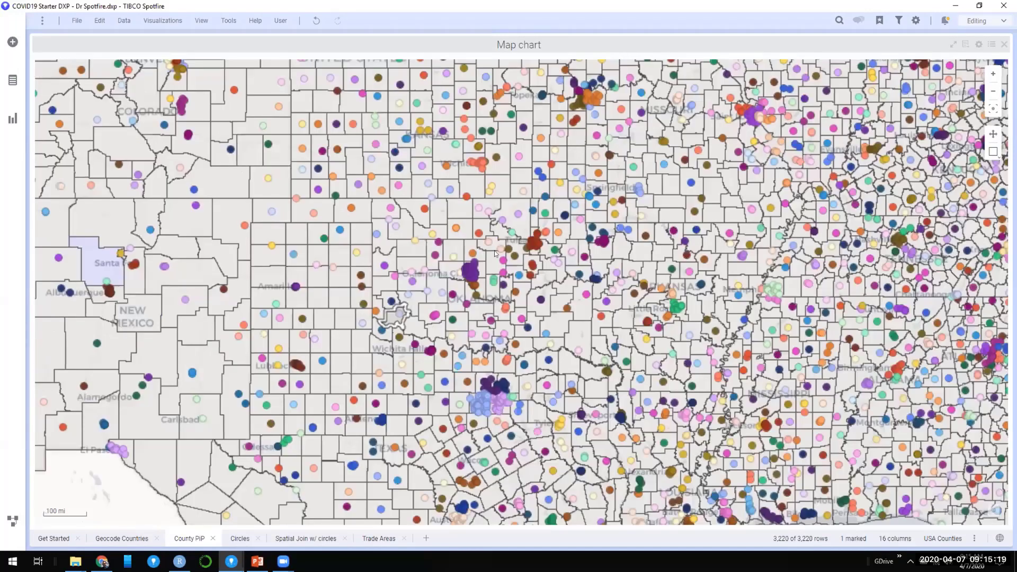
Step: Examine the colored hospital markers by county, switch to the Circles page and inspect the circles around the cities
{"action": "scroll", "coordinate": [478, 241], "scroll_direction": "up", "scroll_amount": 2}
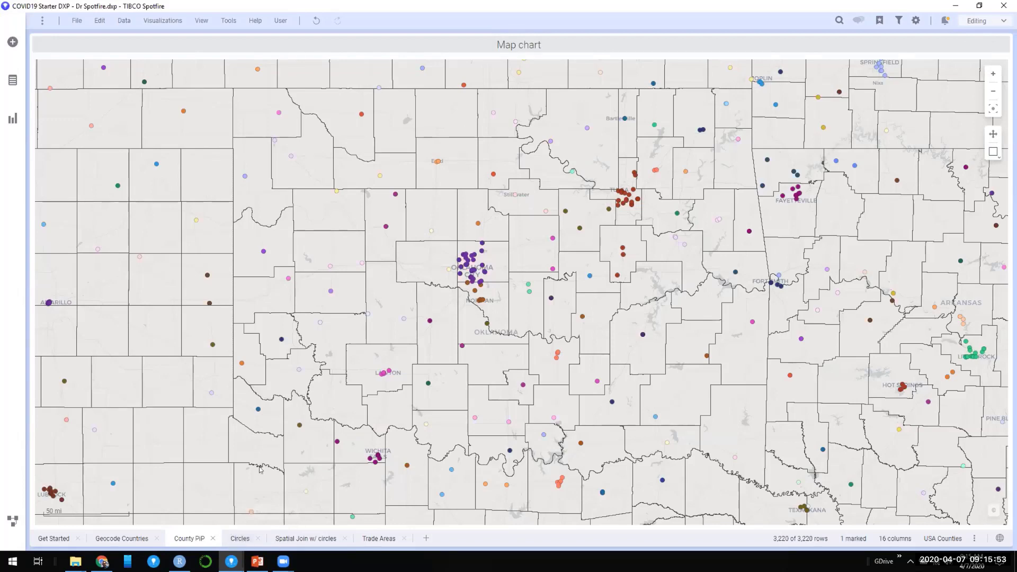
{"action": "scroll", "coordinate": [268, 431], "scroll_direction": "down", "scroll_amount": 1}
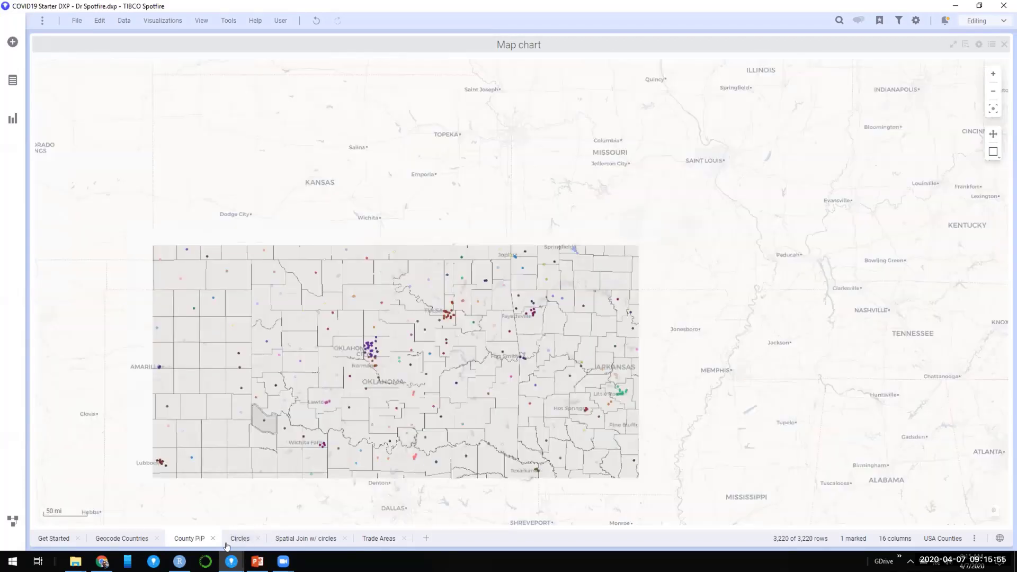
{"action": "left_click", "coordinate": [234, 538]}
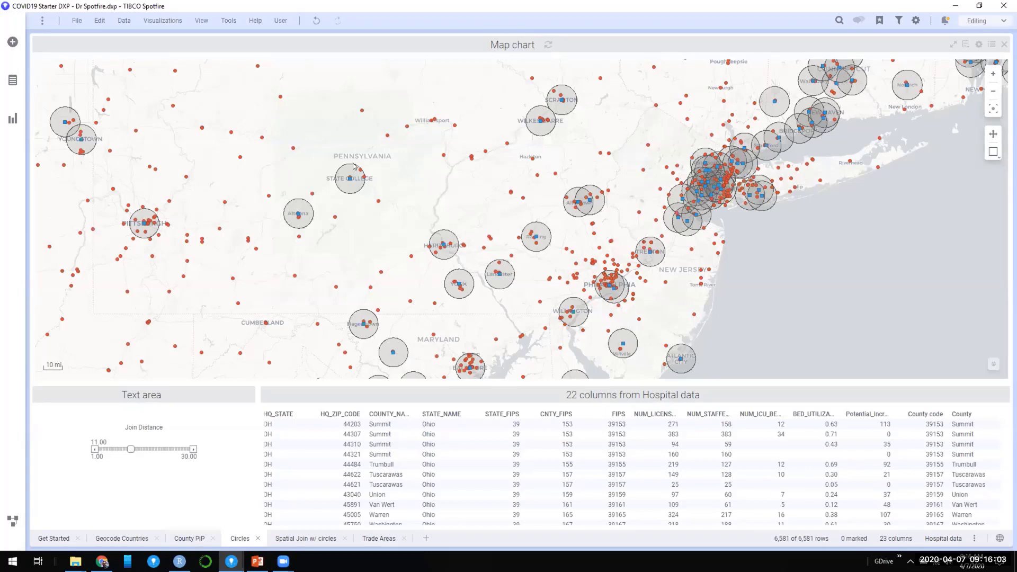
{"action": "scroll", "coordinate": [354, 167], "scroll_direction": "up", "scroll_amount": 2}
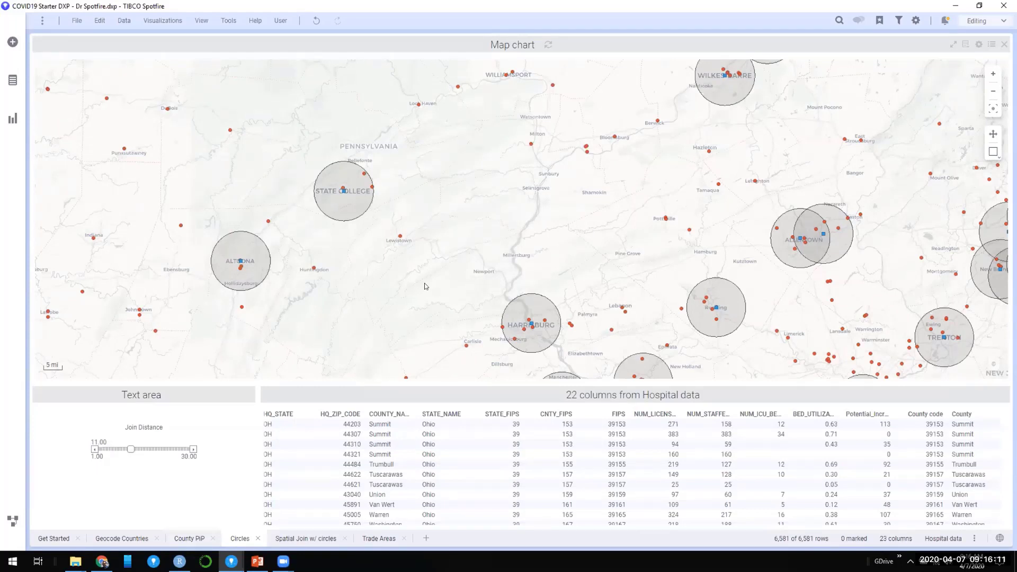
{"action": "scroll", "coordinate": [427, 253], "scroll_direction": "down", "scroll_amount": 3}
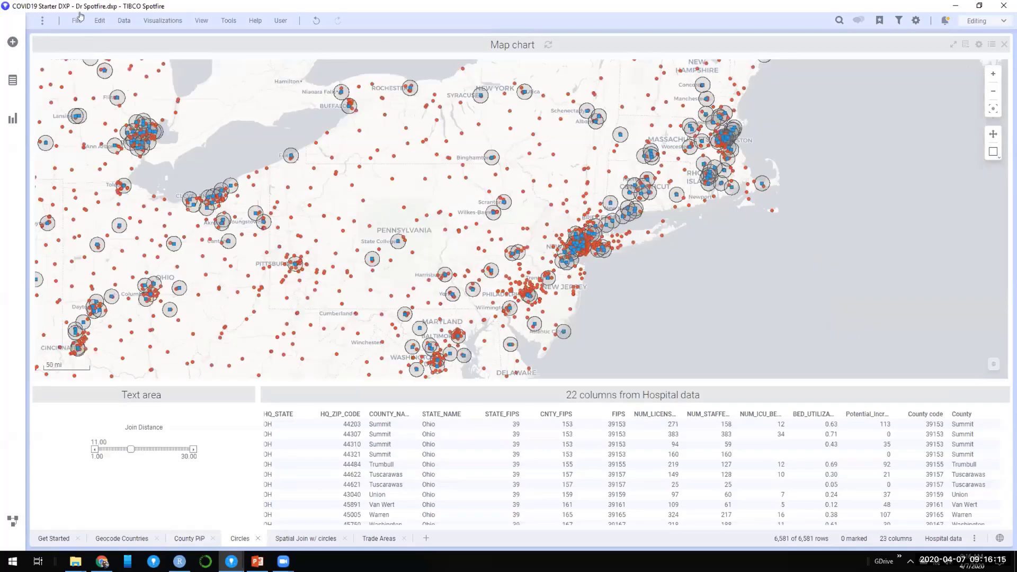
Step: Open the data function properties and widen the Name column to read the full function names
{"action": "left_click", "coordinate": [112, 22]}
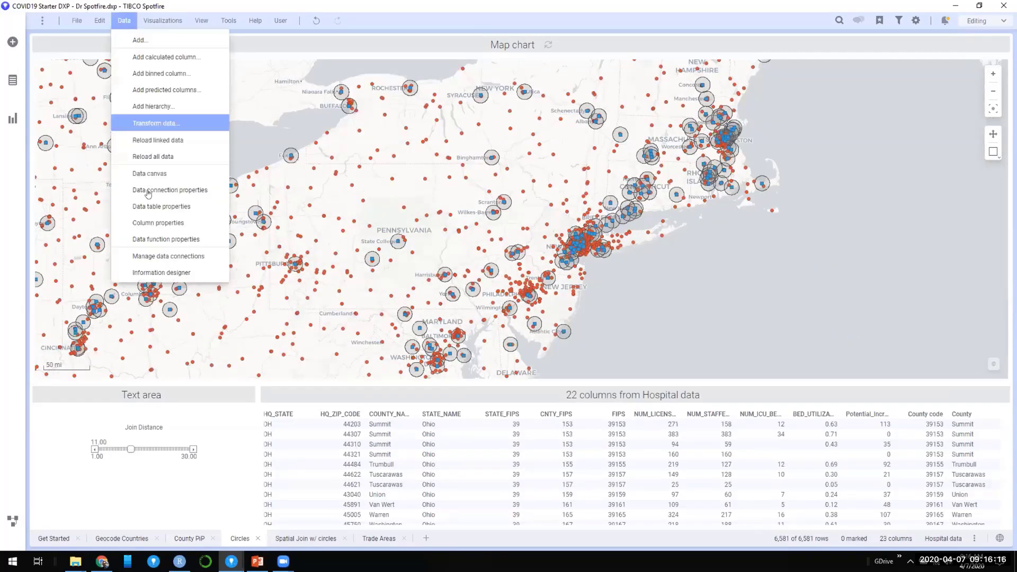
{"action": "left_click", "coordinate": [156, 235]}
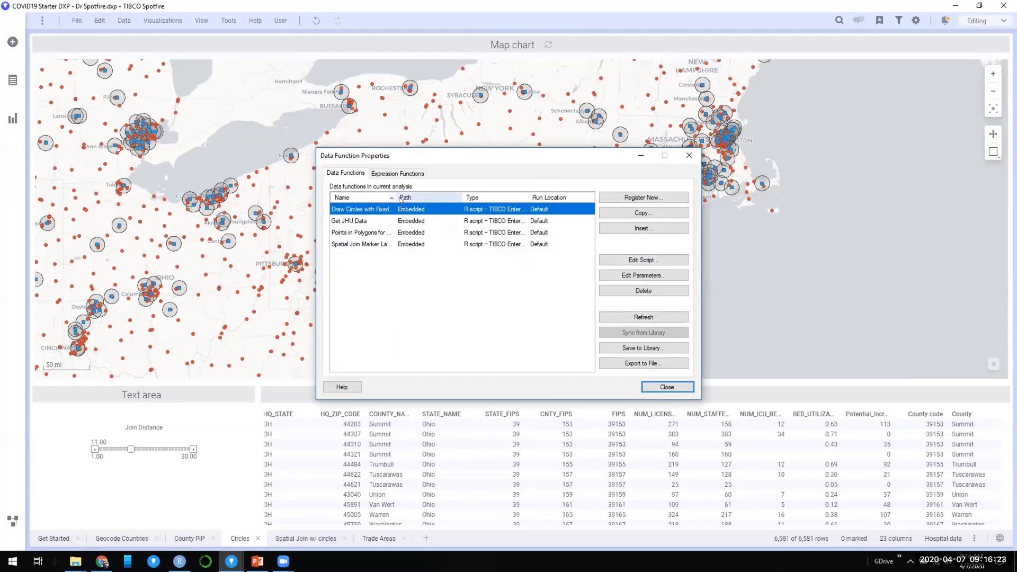
{"action": "left_click_drag", "start_coordinate": [396, 197], "coordinate": [440, 197]}
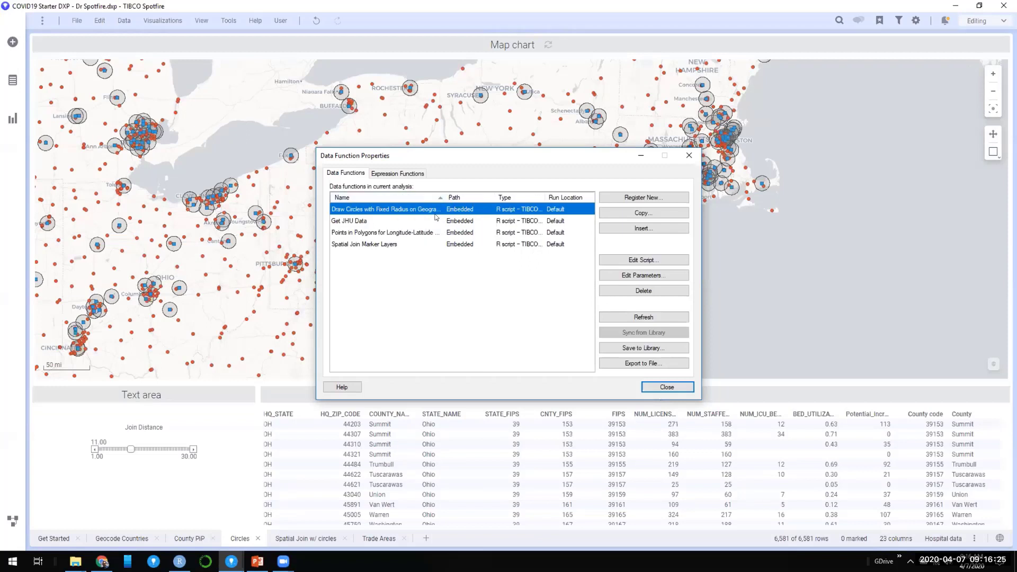
{"action": "left_click", "coordinate": [621, 261]}
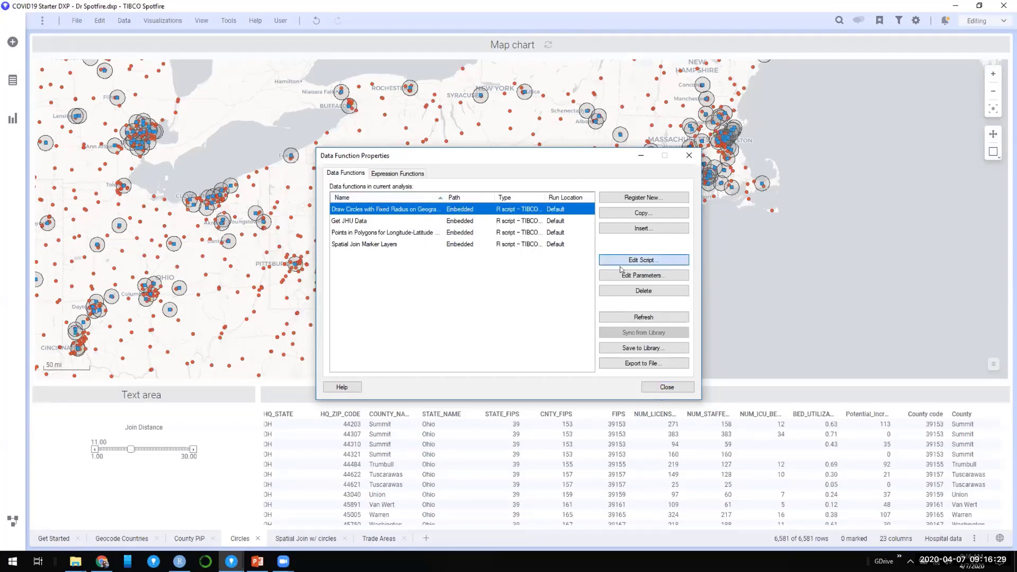
Step: Review the Draw Circles function's Longitude, Latitude, Circle Radius and Earth Radius inputs, and accept the parameters with replacement of the Circles data table
{"action": "left_click", "coordinate": [621, 276]}
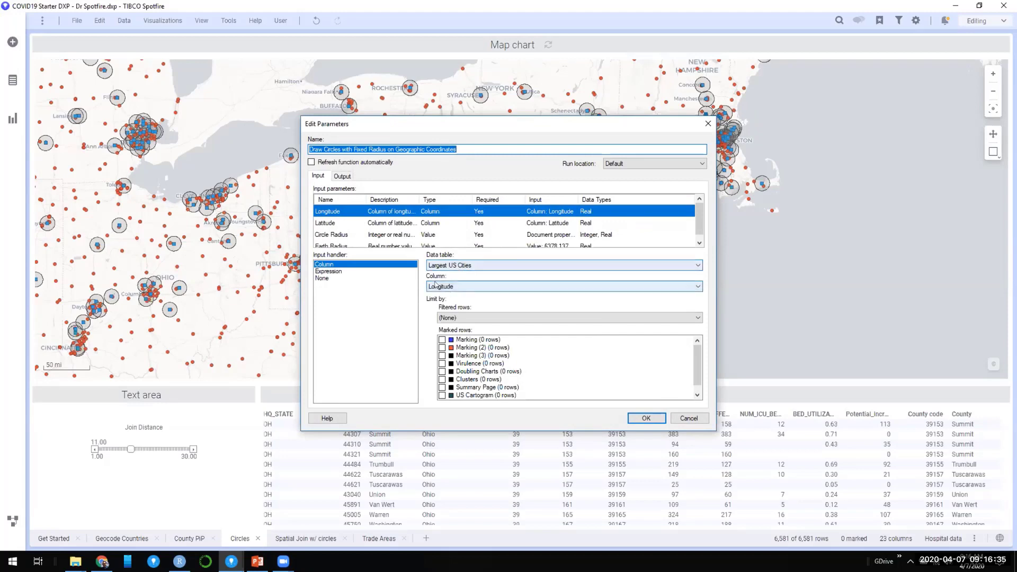
{"action": "left_click", "coordinate": [324, 223]}
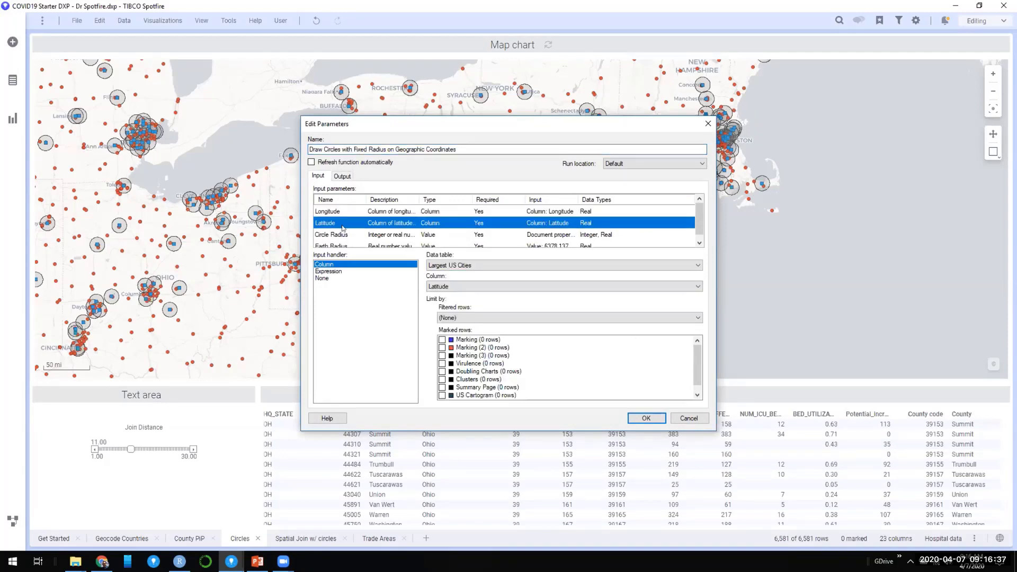
{"action": "left_click", "coordinate": [343, 235]}
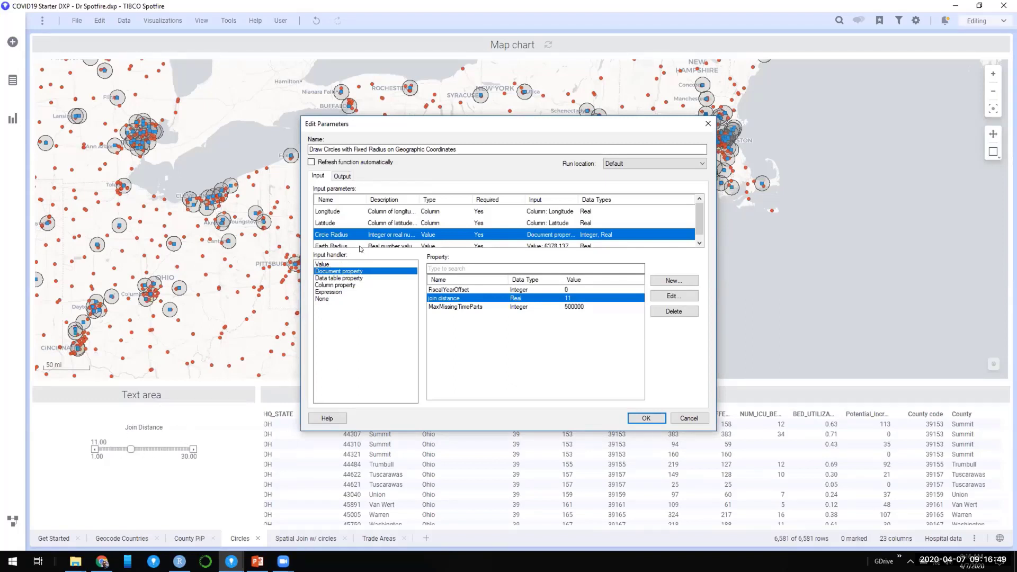
{"action": "left_click", "coordinate": [360, 246]}
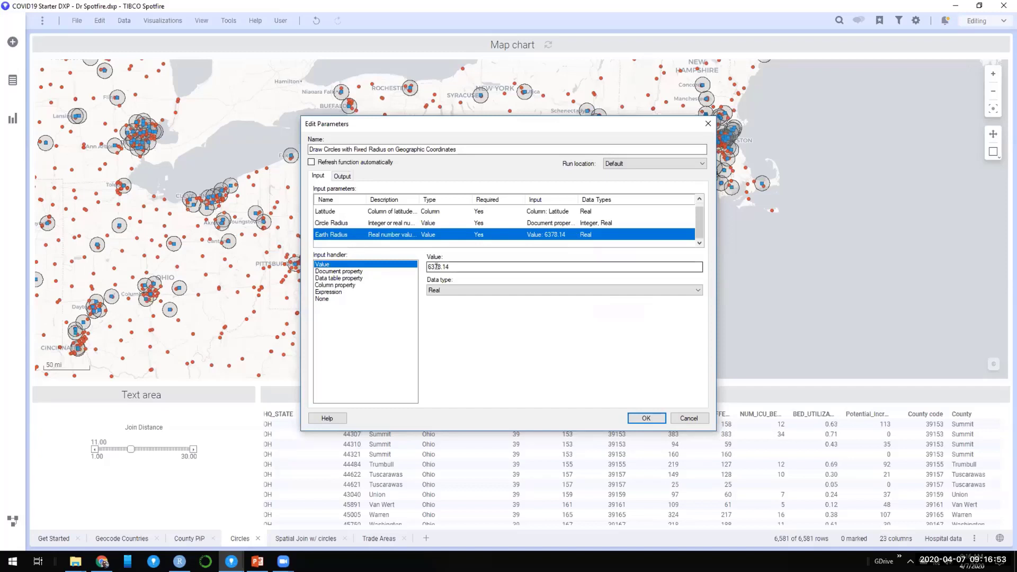
{"action": "scroll", "coordinate": [402, 233], "scroll_direction": "up", "scroll_amount": 1}
{"action": "scroll", "coordinate": [397, 240], "scroll_direction": "down", "scroll_amount": 1}
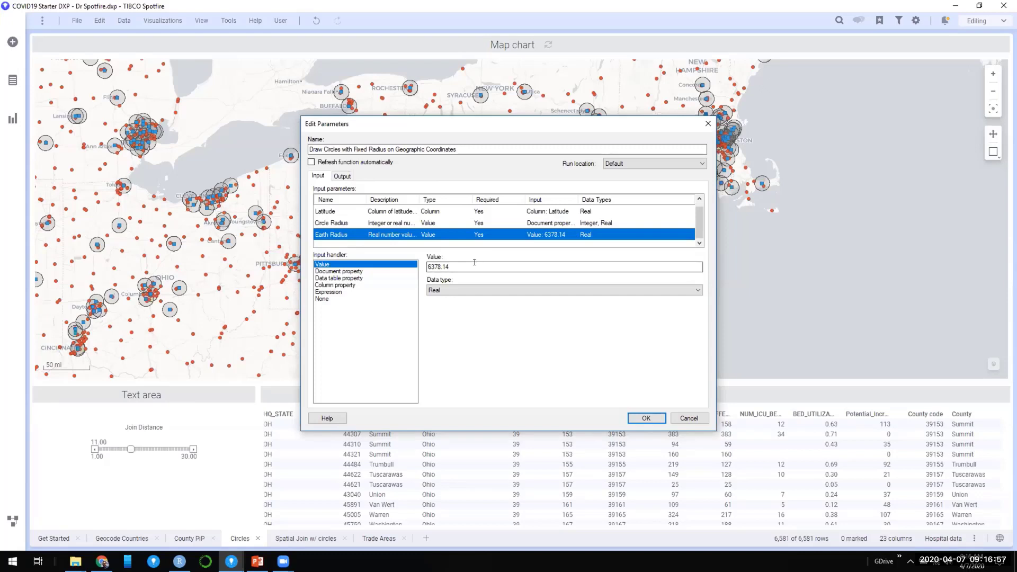
{"action": "left_click", "coordinate": [647, 419]}
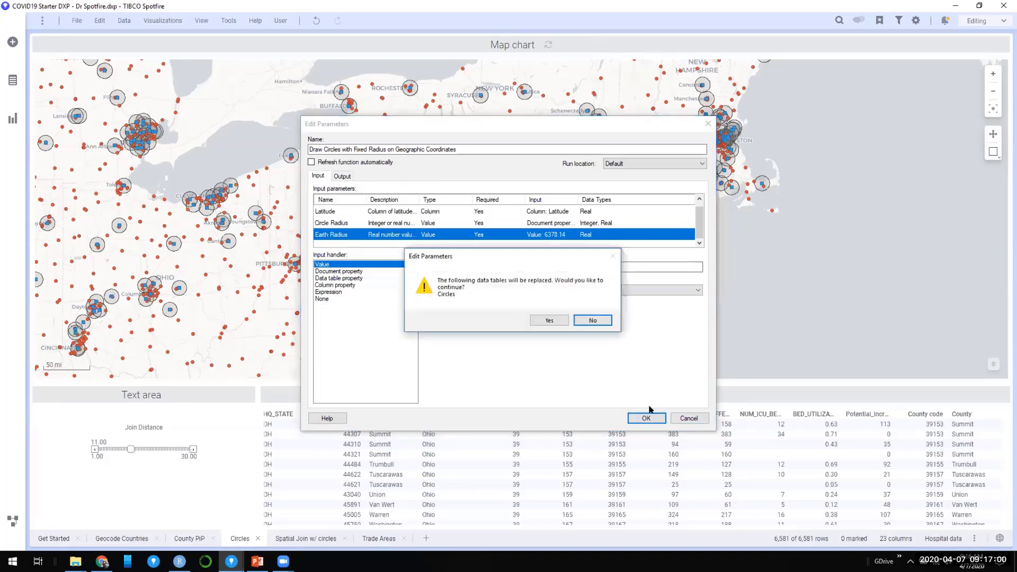
{"action": "left_click", "coordinate": [549, 320]}
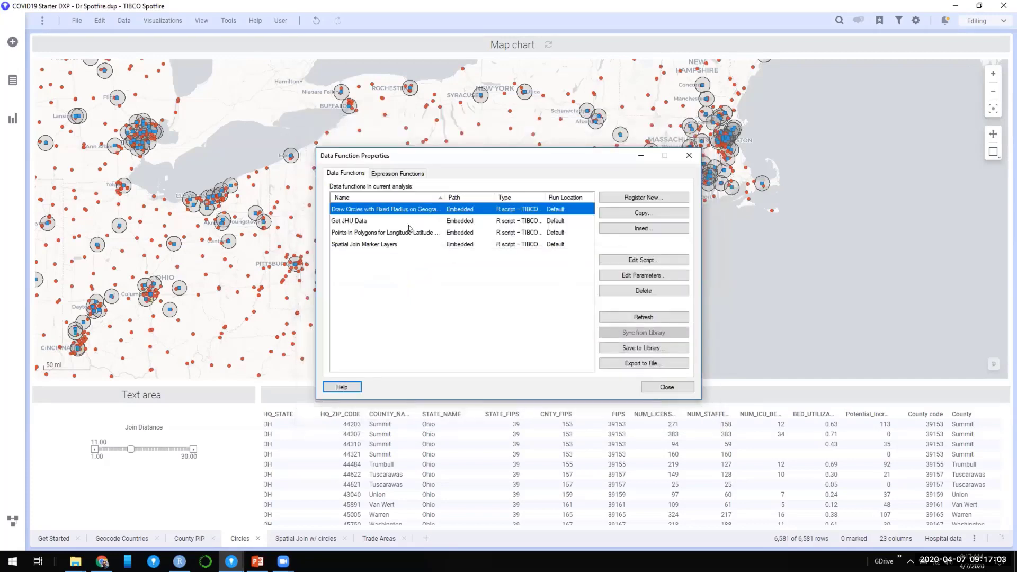
Step: Check the Earth radius unit notes in the Draw Circles function's script, and close the script and the data function properties
{"action": "left_click", "coordinate": [647, 260]}
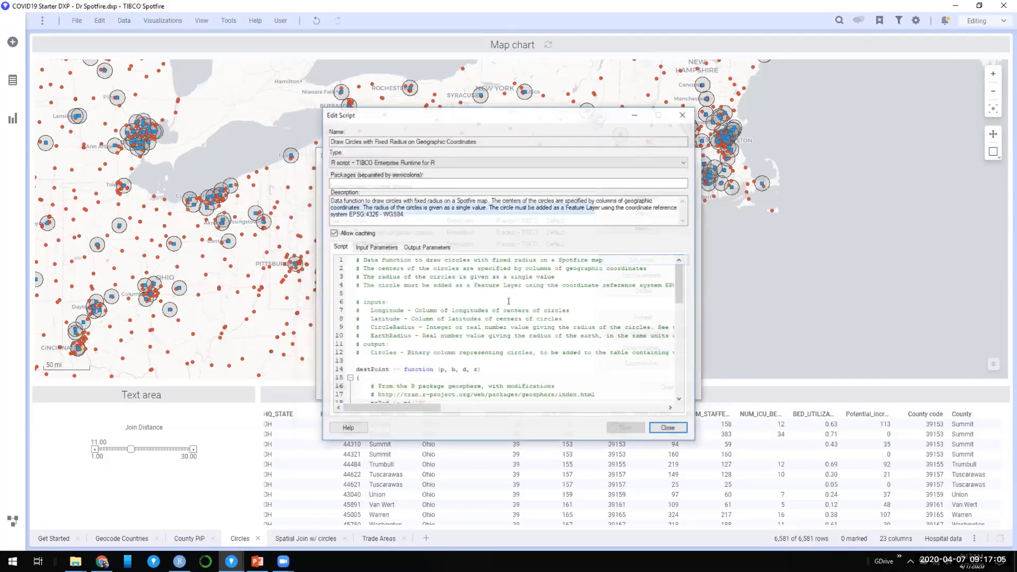
{"action": "left_click_drag", "start_coordinate": [383, 409], "coordinate": [488, 411]}
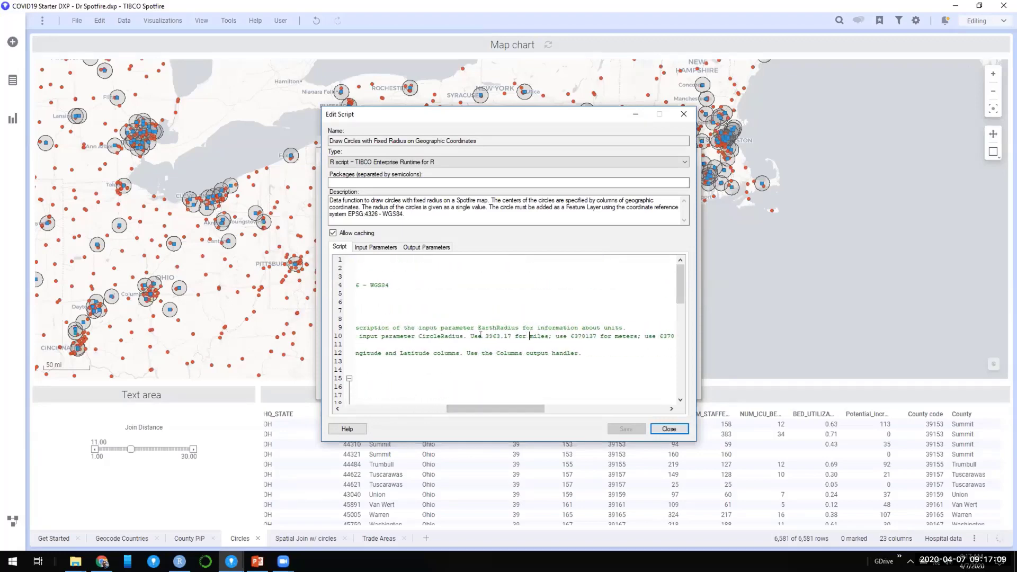
{"action": "left_click_drag", "start_coordinate": [482, 337], "coordinate": [524, 336]}
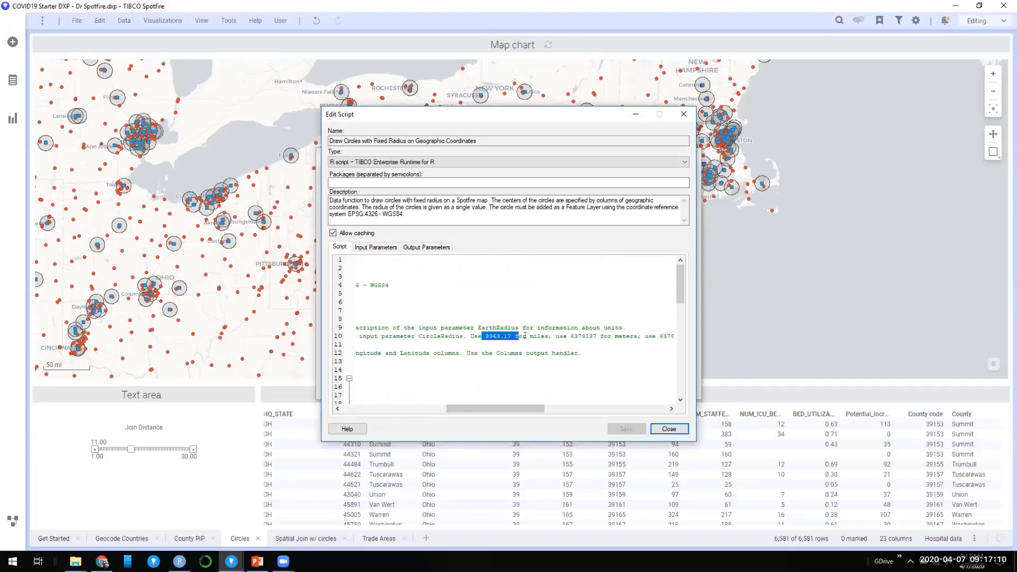
{"action": "left_click", "coordinate": [625, 337]}
{"action": "left_click", "coordinate": [664, 429]}
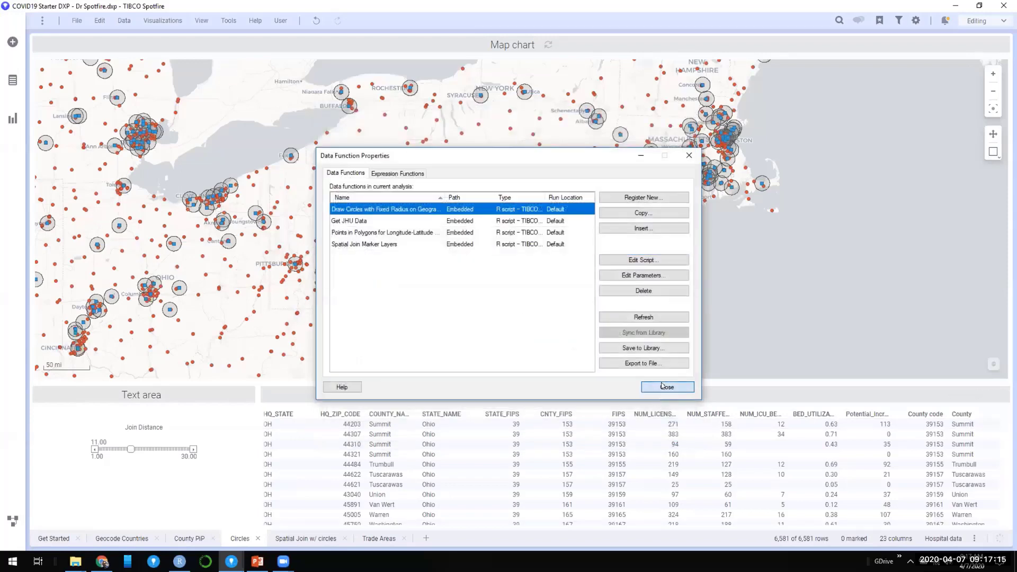
{"action": "left_click", "coordinate": [664, 386]}
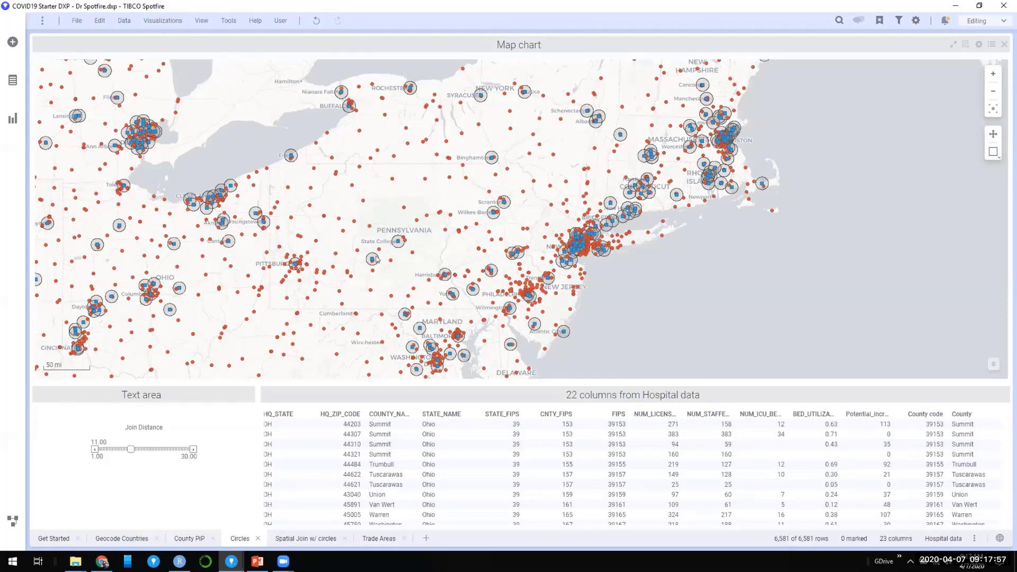
Step: Open the column properties for the Circles data table
{"action": "scroll", "coordinate": [378, 259], "scroll_direction": "up", "scroll_amount": 3}
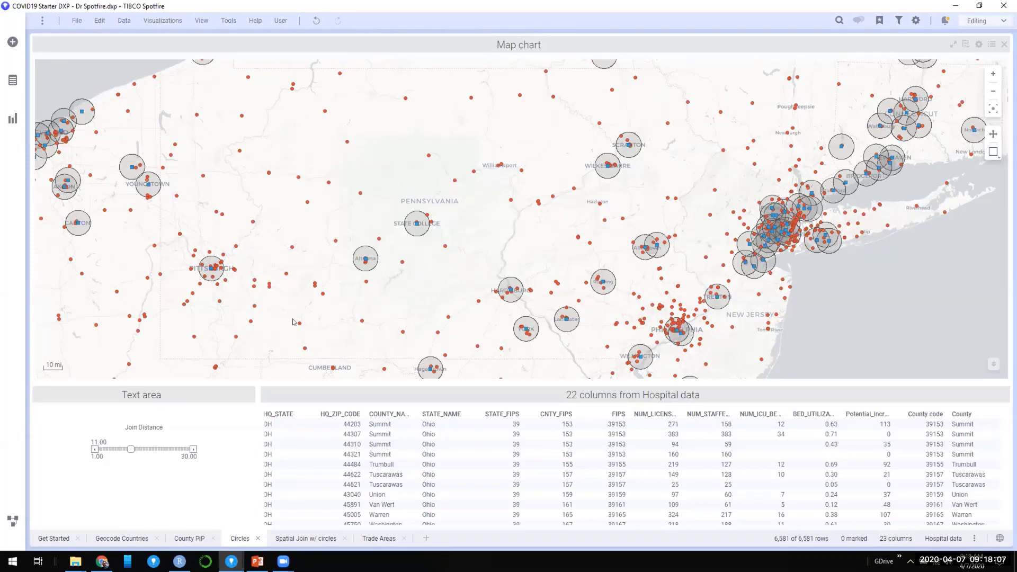
{"action": "left_click", "coordinate": [125, 21]}
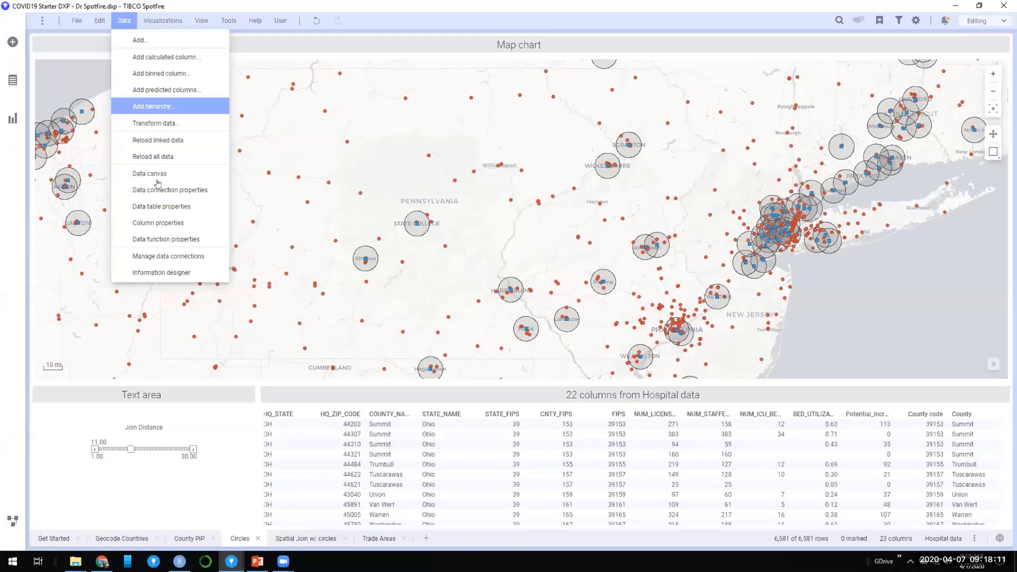
{"action": "left_click", "coordinate": [162, 222]}
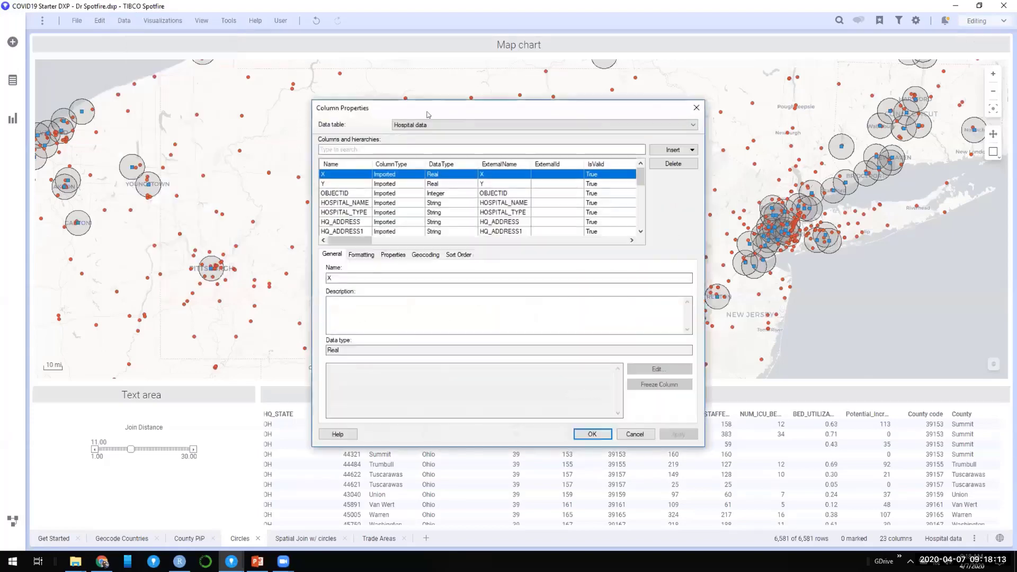
{"action": "left_click", "coordinate": [446, 125]}
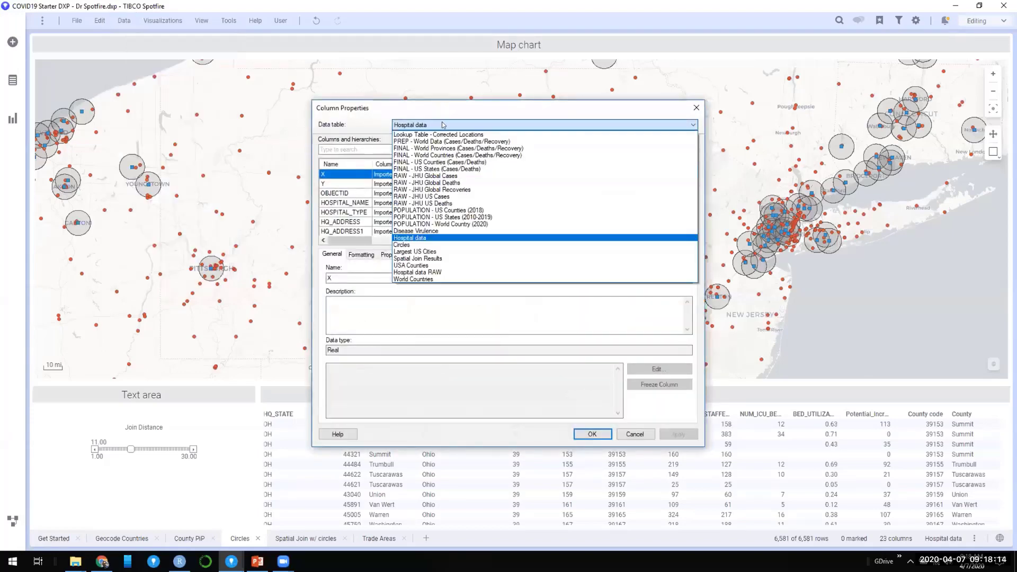
{"action": "left_click", "coordinate": [424, 244]}
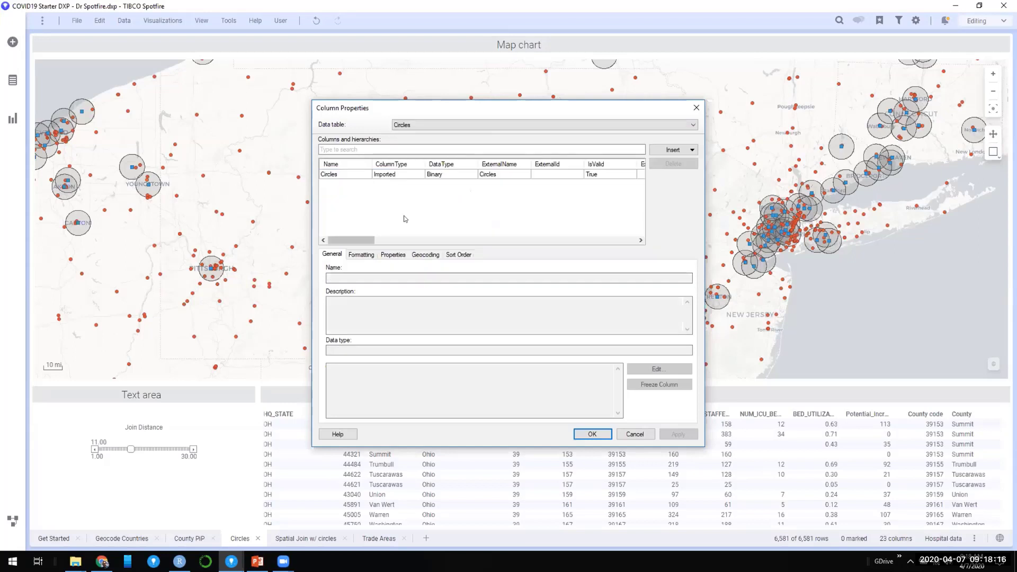
Step: Inspect the Circles column's geocoding settings and its ContentType property, and close the column properties without changes
{"action": "left_click", "coordinate": [355, 175]}
{"action": "left_click", "coordinate": [420, 254]}
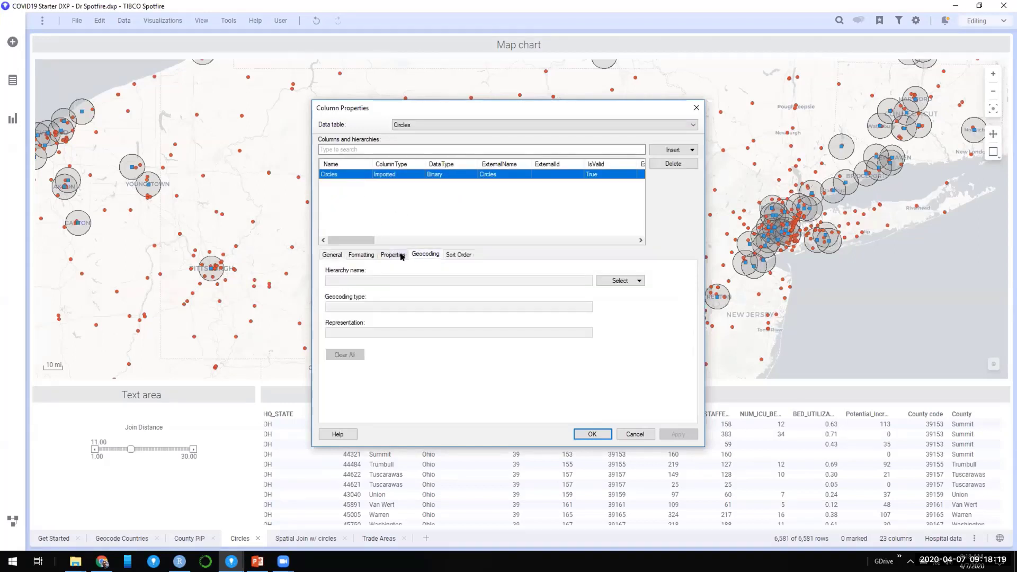
{"action": "left_click", "coordinate": [402, 254]}
{"action": "scroll", "coordinate": [429, 303], "scroll_direction": "down", "scroll_amount": 2}
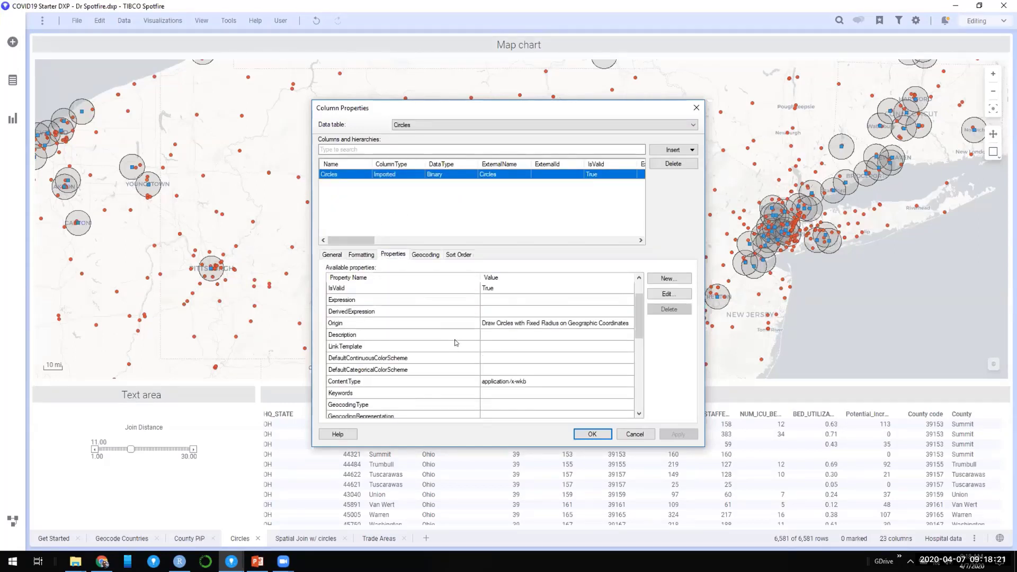
{"action": "left_click", "coordinate": [502, 348]}
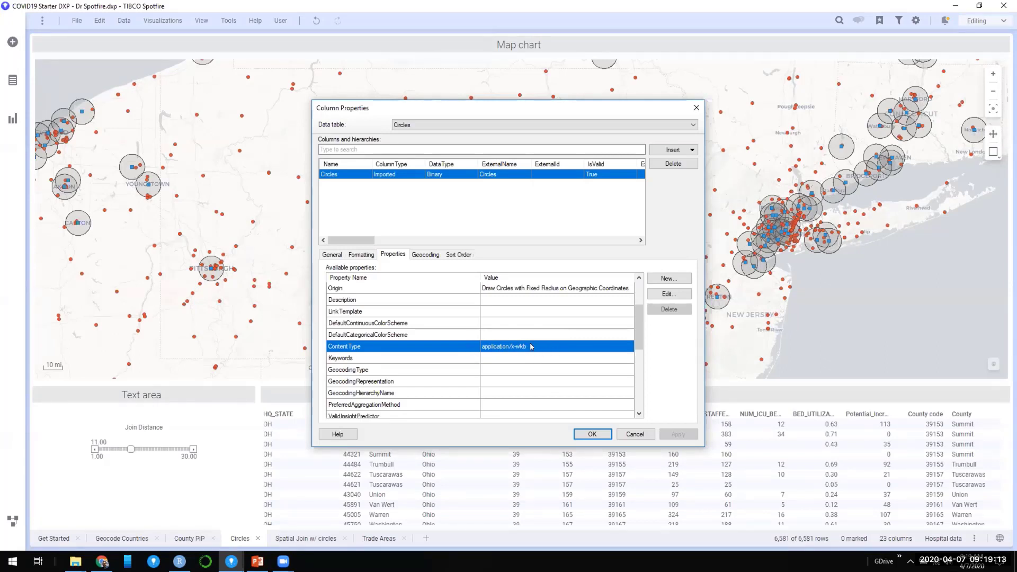
{"action": "left_click", "coordinate": [628, 431]}
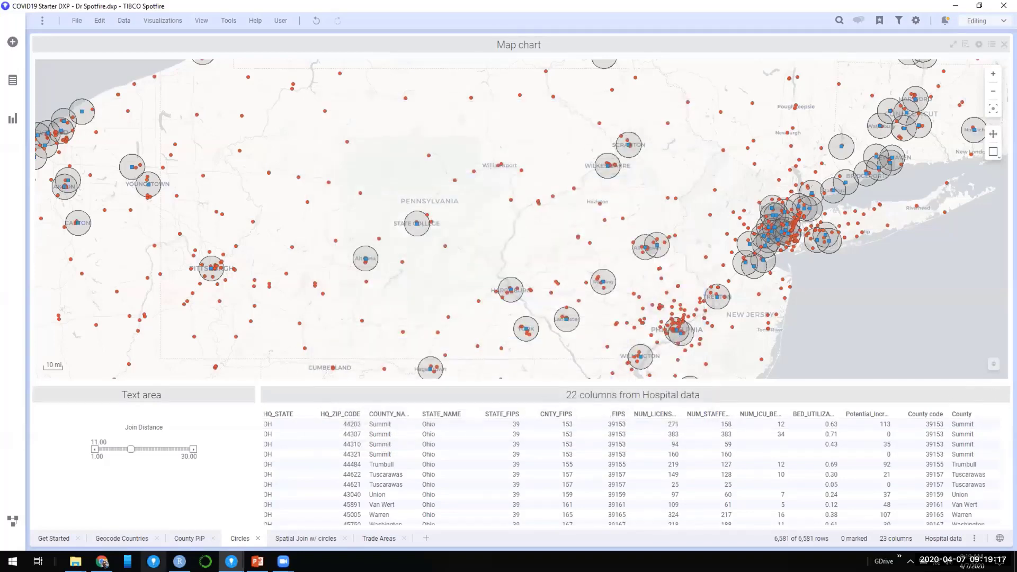
Step: Switch to the Spatial Join w/ circles page and examine the colored hospitals inside the circles around Lancaster and Philadelphia
{"action": "left_click", "coordinate": [181, 562]}
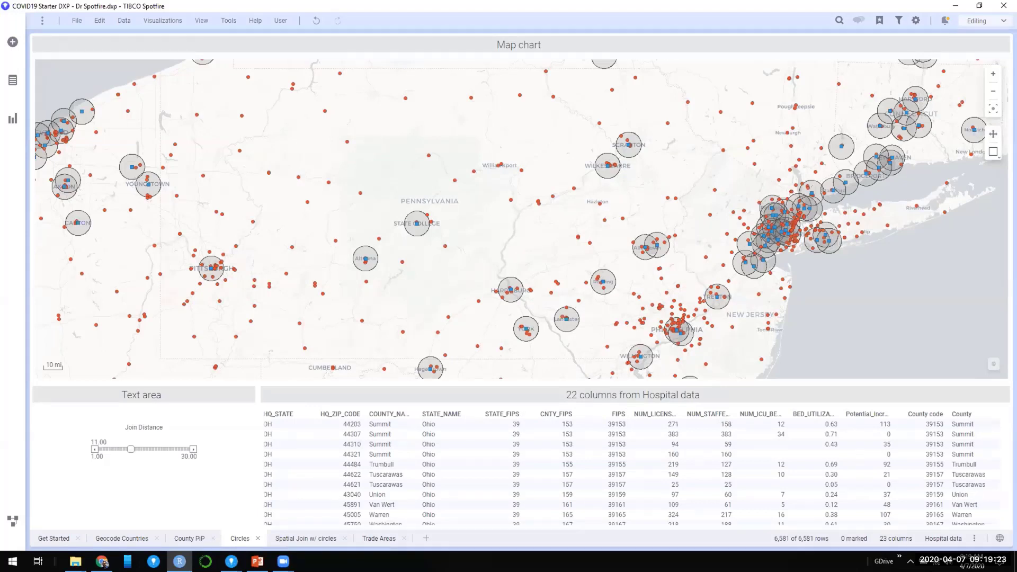
{"action": "left_click", "coordinate": [285, 544]}
{"action": "left_click", "coordinate": [284, 546]}
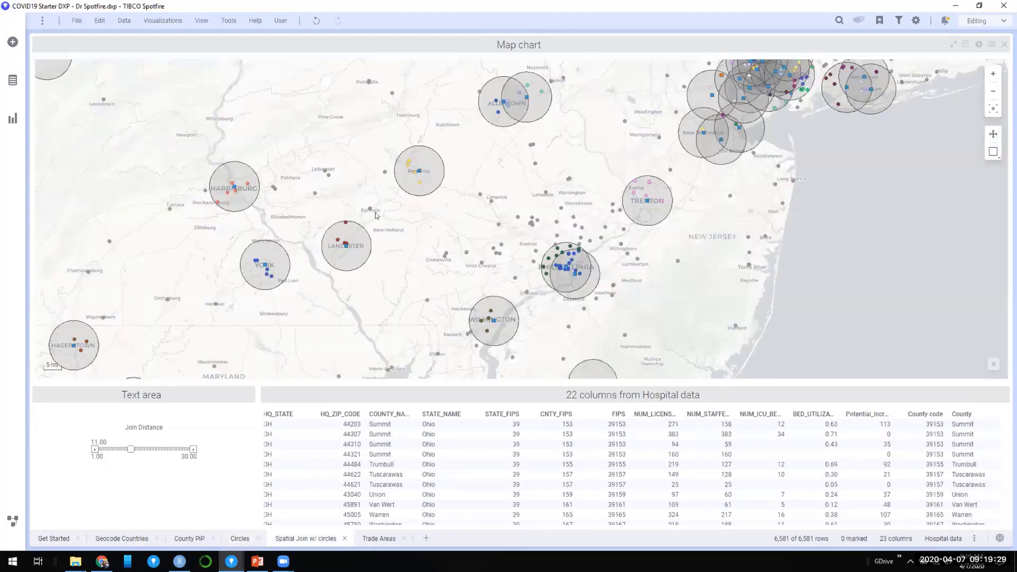
{"action": "scroll", "coordinate": [333, 253], "scroll_direction": "up", "scroll_amount": 2}
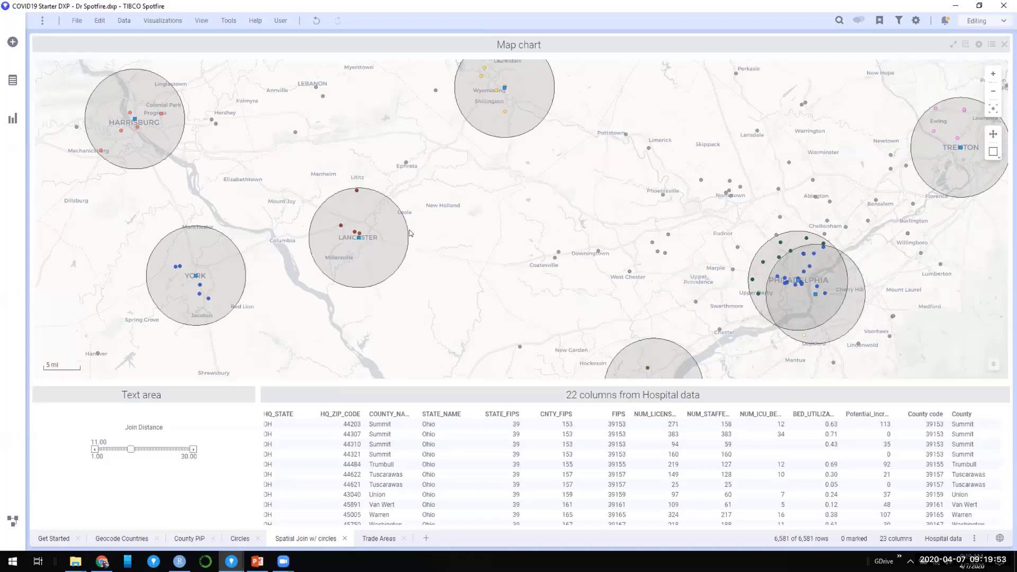
Step: Turn on the layers control for the map chart and expand its layer list
{"action": "right_click", "coordinate": [521, 163]}
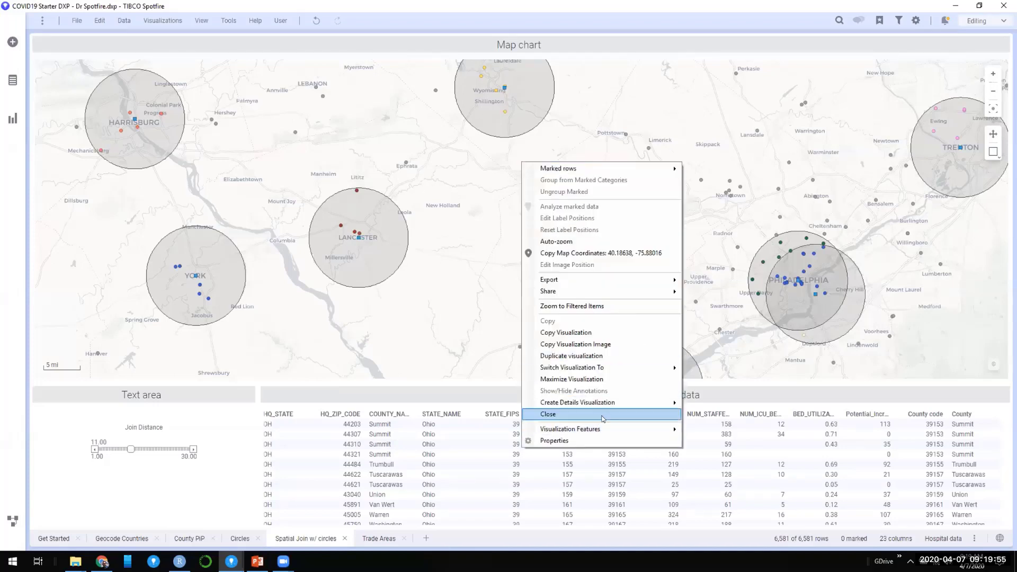
{"action": "mouse_move", "coordinate": [609, 428]}
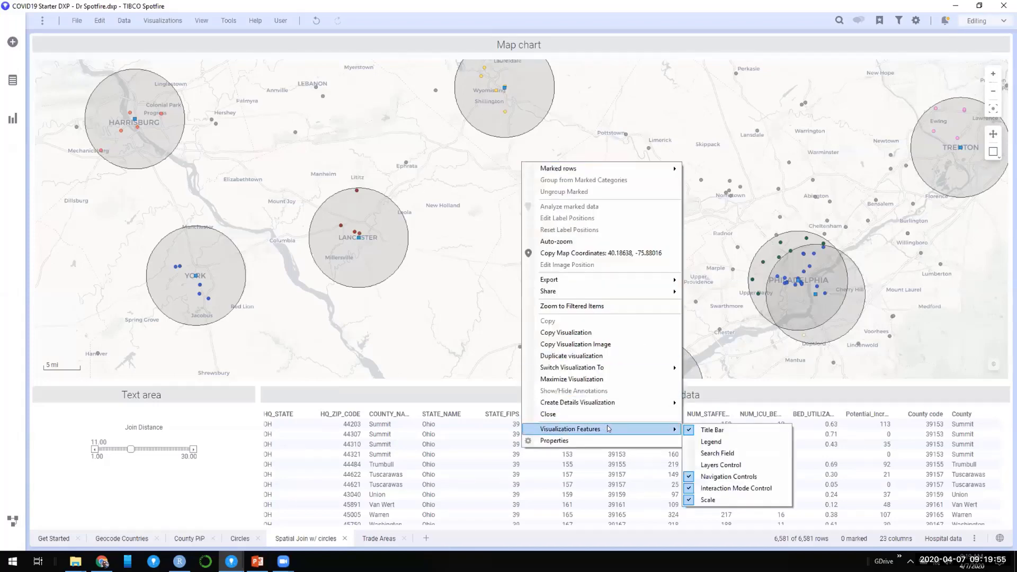
{"action": "left_click", "coordinate": [730, 465]}
{"action": "mouse_move", "coordinate": [56, 73]}
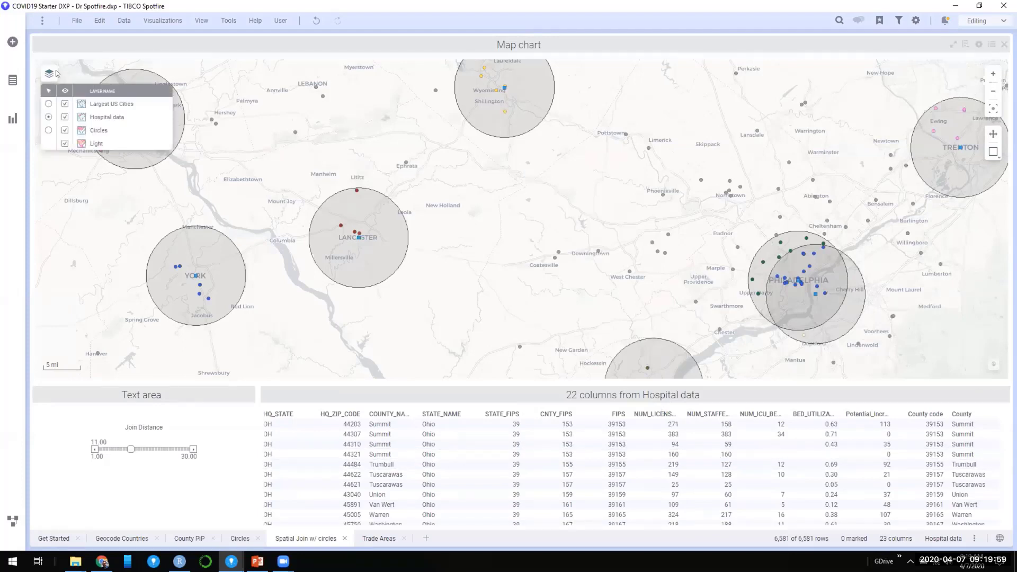
Step: Toggle the map layers to view the hospitals alone and the Largest US Cities alone, and show the Hospital data and Circles layers again
{"action": "left_click", "coordinate": [64, 131]}
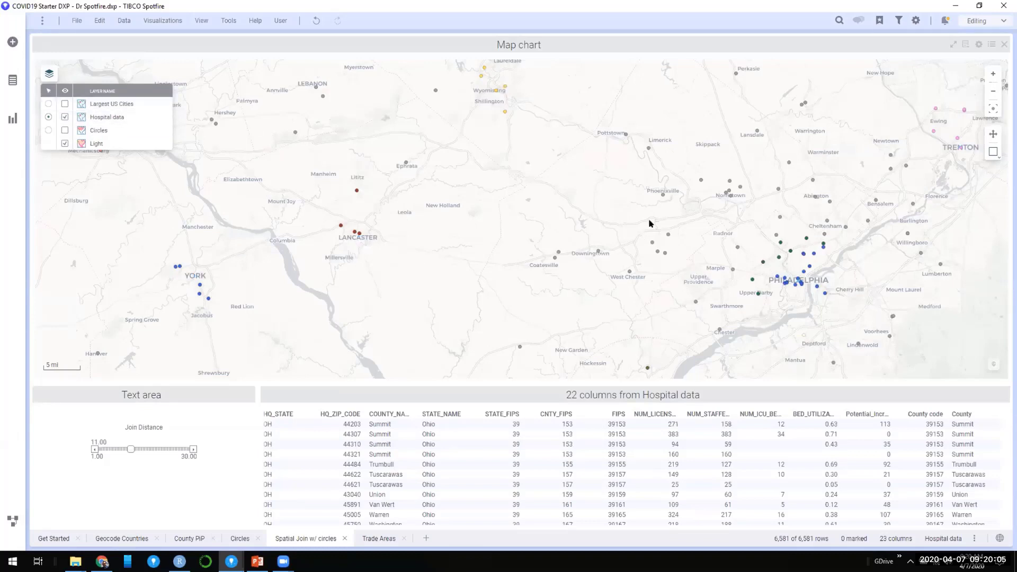
{"action": "left_click", "coordinate": [64, 105]}
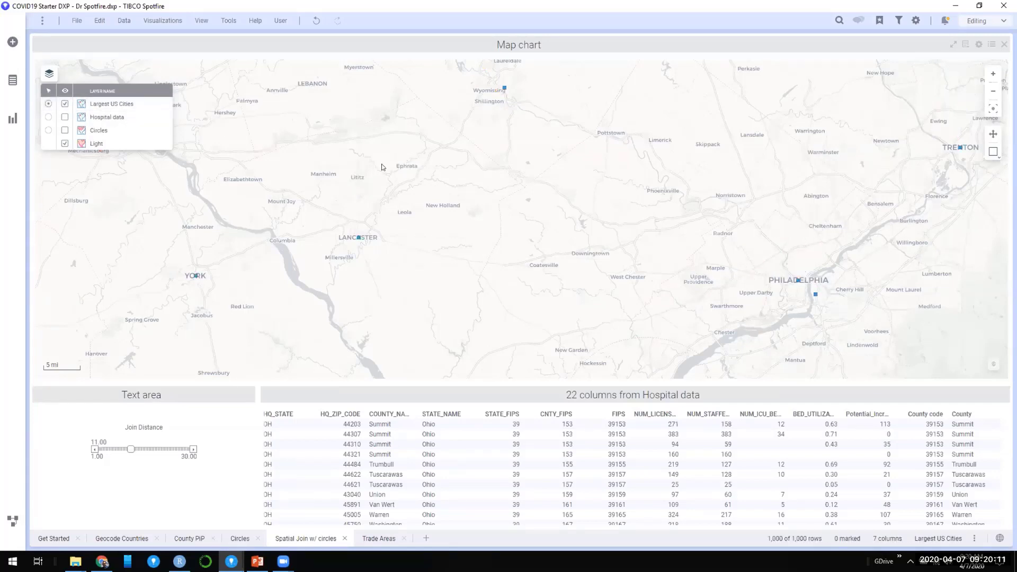
{"action": "scroll", "coordinate": [384, 165], "scroll_direction": "down", "scroll_amount": 1}
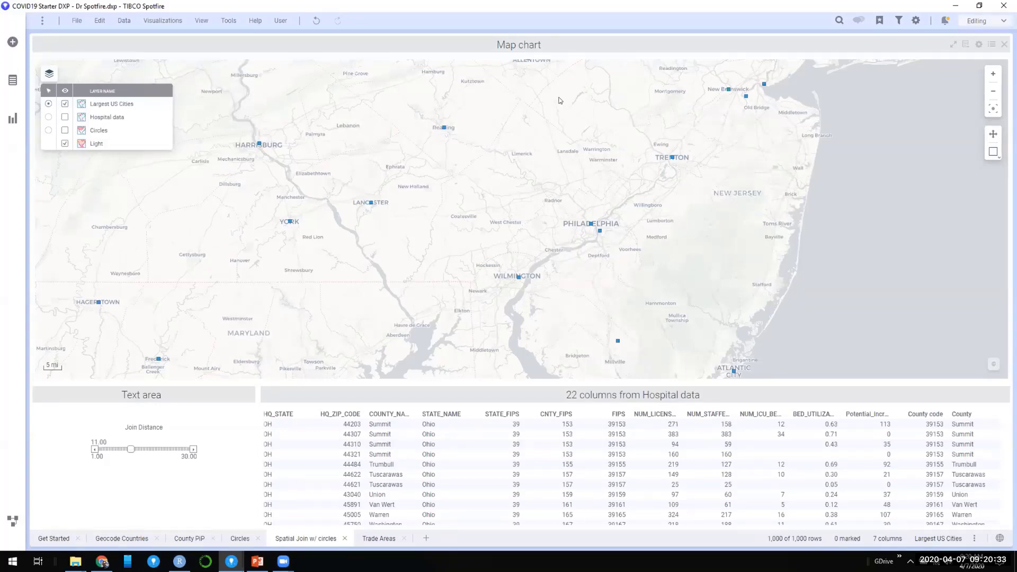
{"action": "left_click", "coordinate": [65, 117]}
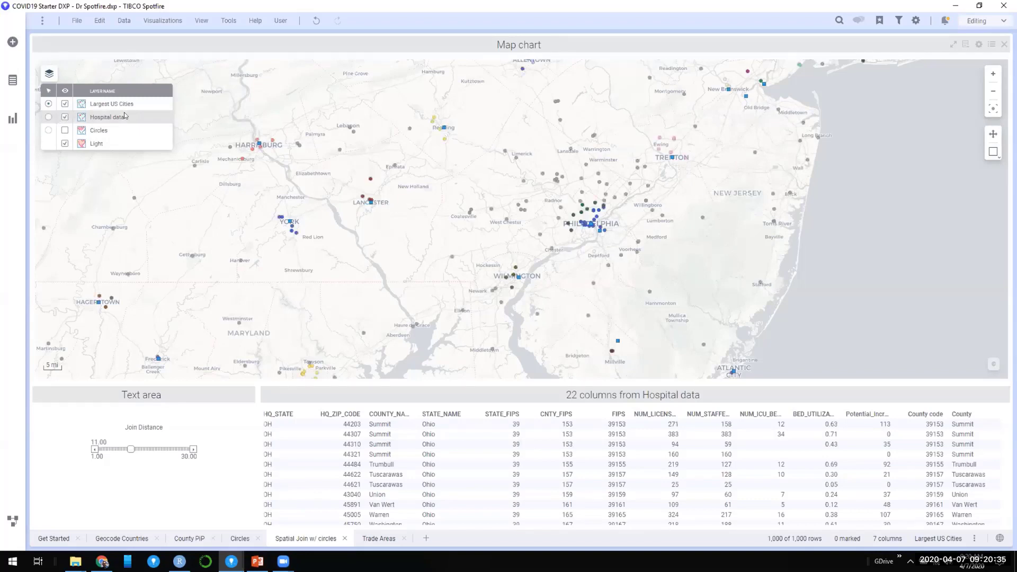
{"action": "left_click", "coordinate": [64, 130]}
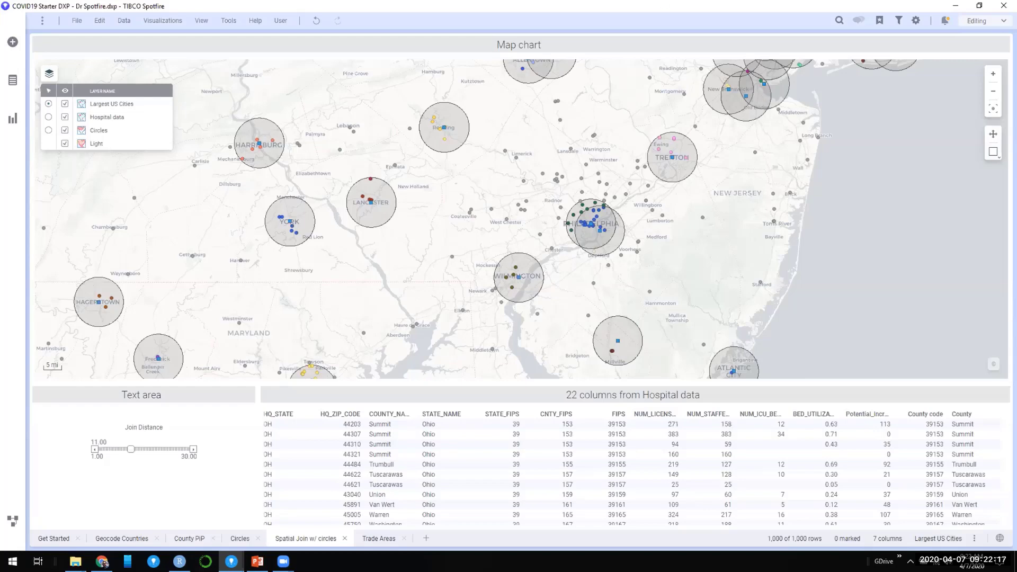
Step: Switch to RStudio with the Spatial Join Marker Layers script, bring its window onto this screen and maximize it
{"action": "left_click_drag", "start_coordinate": [1016, 148], "coordinate": [980, 148]}
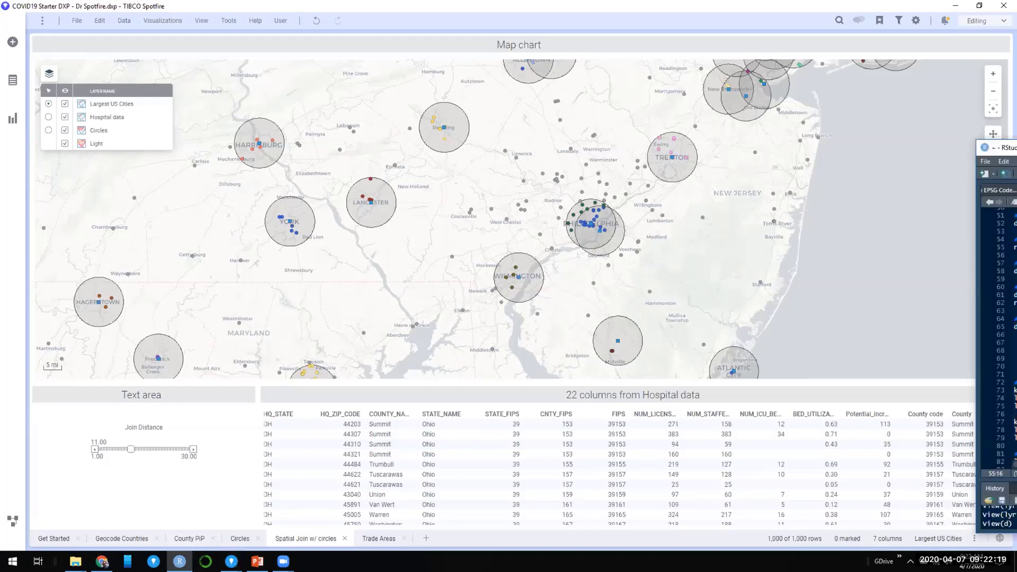
{"action": "left_click_drag", "start_coordinate": [1016, 148], "coordinate": [352, 77]}
{"action": "scroll", "coordinate": [333, 245], "scroll_direction": "up", "scroll_amount": 7}
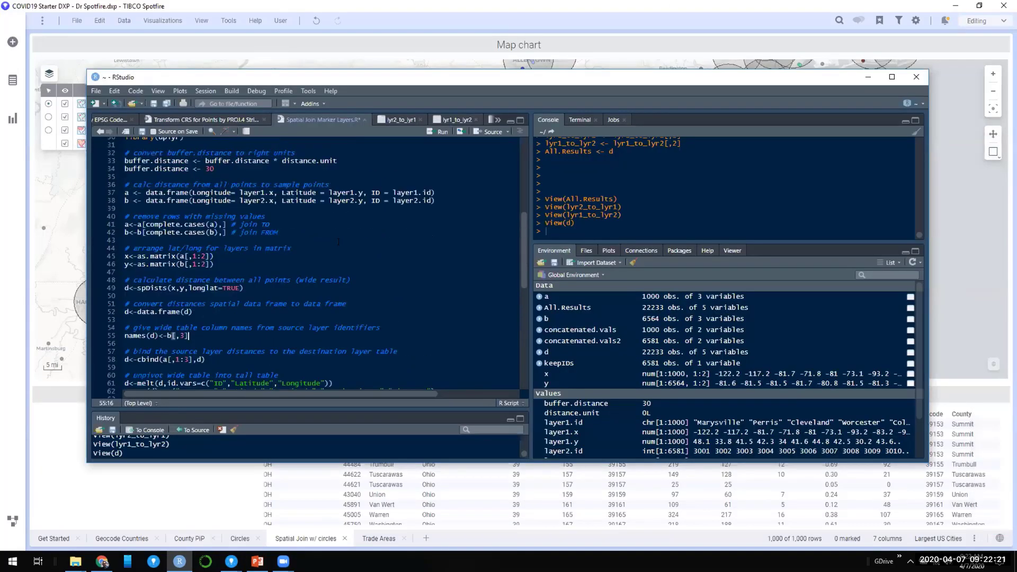
{"action": "scroll", "coordinate": [334, 244], "scroll_direction": "up", "scroll_amount": 3}
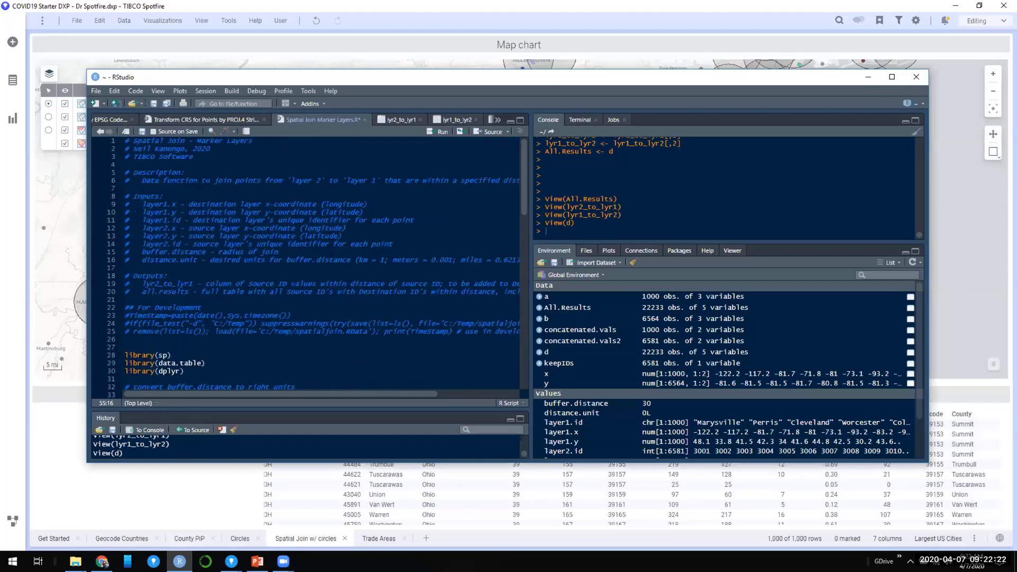
{"action": "double_click", "coordinate": [486, 78]}
Step: Read the script header's description, inputs and outputs for joining layer 2 points to layer 1
{"action": "scroll", "coordinate": [370, 142], "scroll_direction": "down", "scroll_amount": 1}
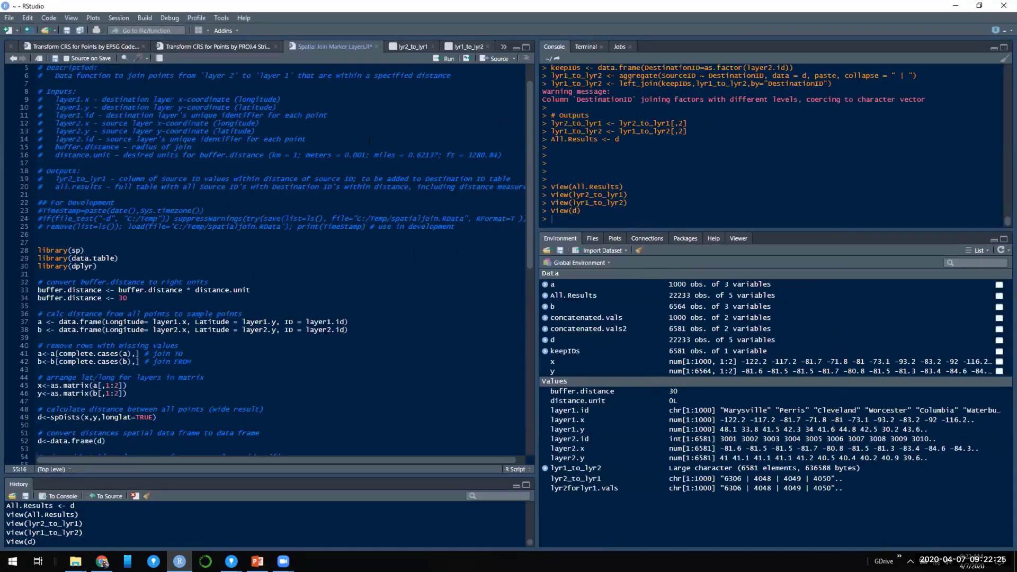
{"action": "scroll", "coordinate": [369, 142], "scroll_direction": "up", "scroll_amount": 1}
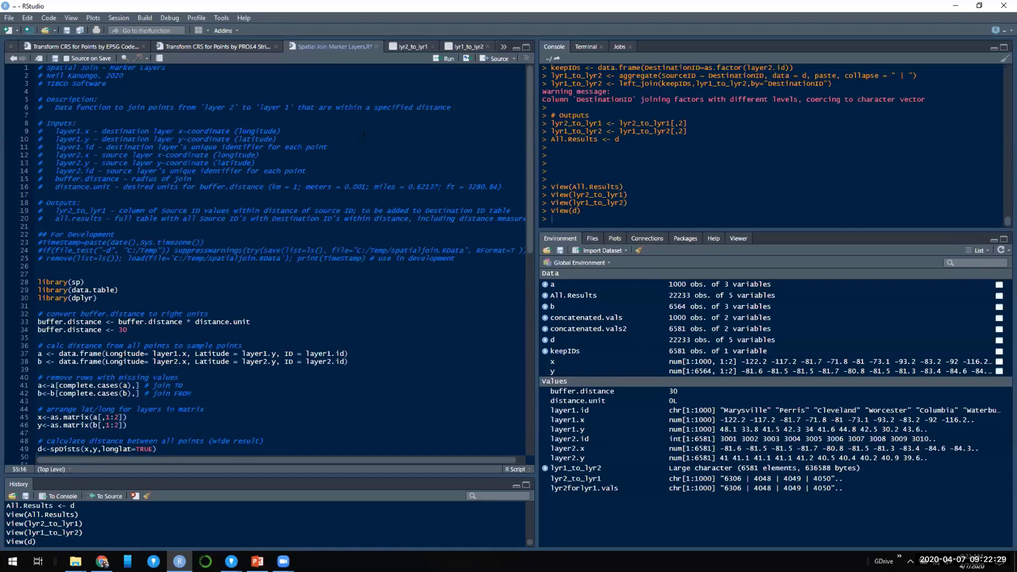
{"action": "scroll", "coordinate": [258, 200], "scroll_direction": "down", "scroll_amount": 1}
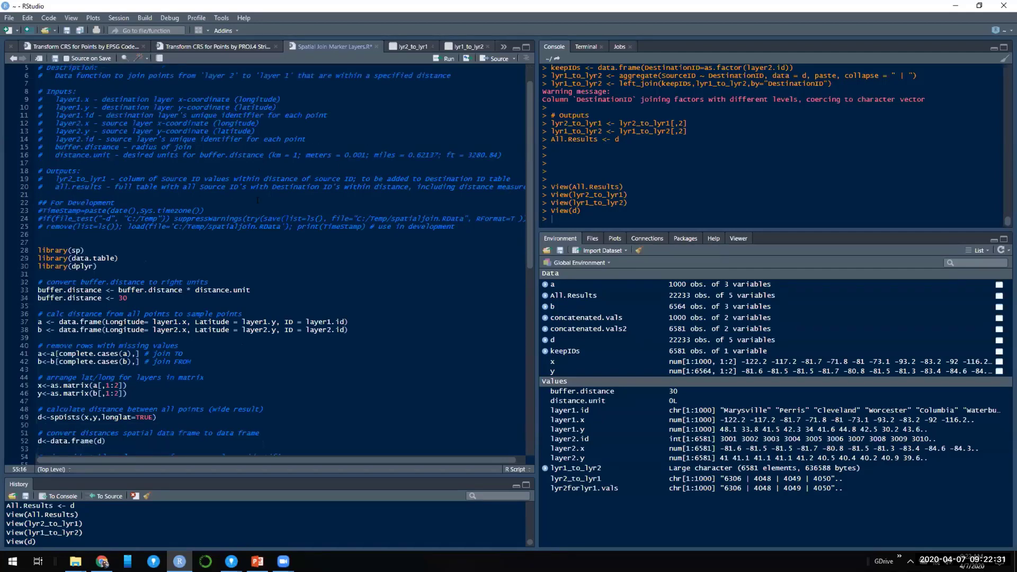
{"action": "scroll", "coordinate": [245, 200], "scroll_direction": "down", "scroll_amount": 1}
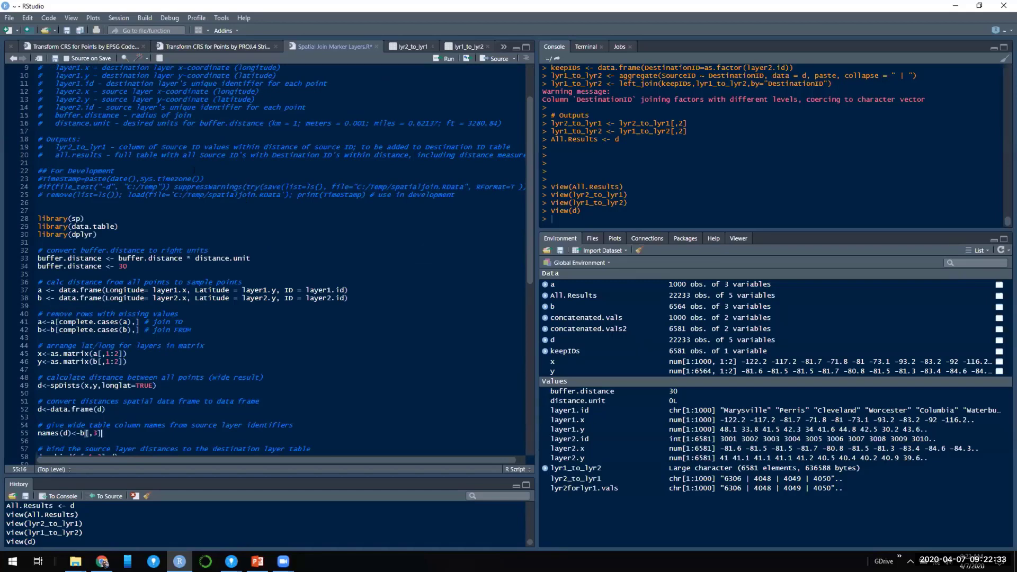
Step: Examine the sp, data.table and dplyr library calls, highlighting the lines in the script
{"action": "left_click", "coordinate": [149, 211]}
{"action": "scroll", "coordinate": [149, 211], "scroll_direction": "down", "scroll_amount": 2}
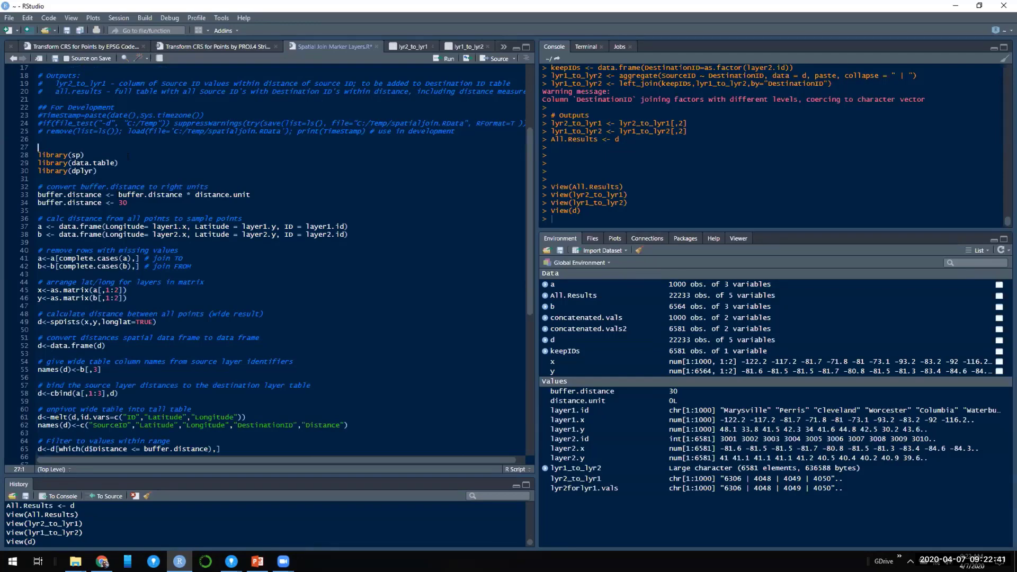
{"action": "left_click_drag", "start_coordinate": [92, 153], "coordinate": [37, 155]}
{"action": "left_click", "coordinate": [86, 157]}
{"action": "left_click_drag", "start_coordinate": [119, 163], "coordinate": [30, 166]}
{"action": "left_click", "coordinate": [99, 171]}
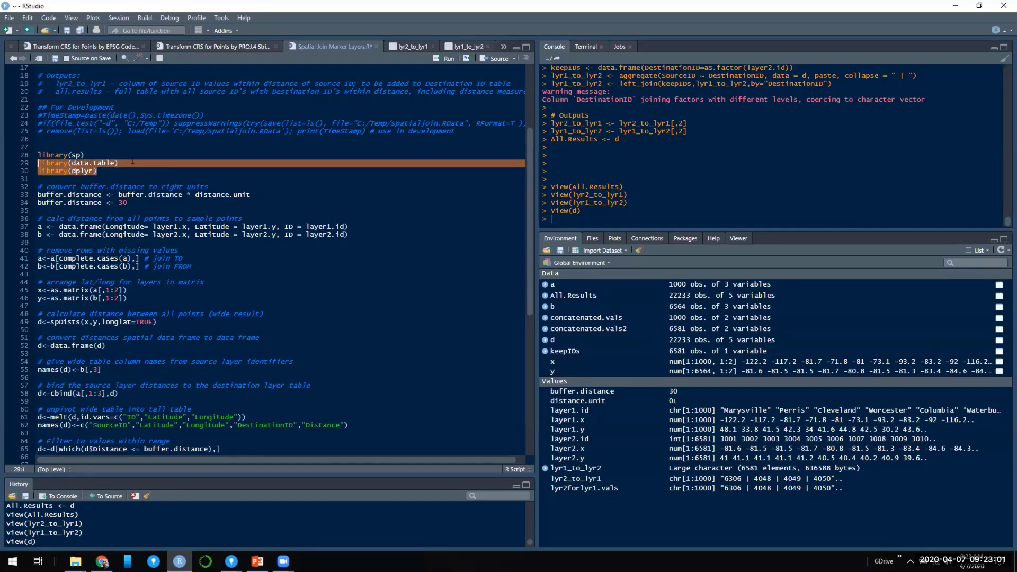
Step: Examine the unit conversion line, highlighting buffer.distance and distance.unit in the multiplication
{"action": "left_click", "coordinate": [131, 195]}
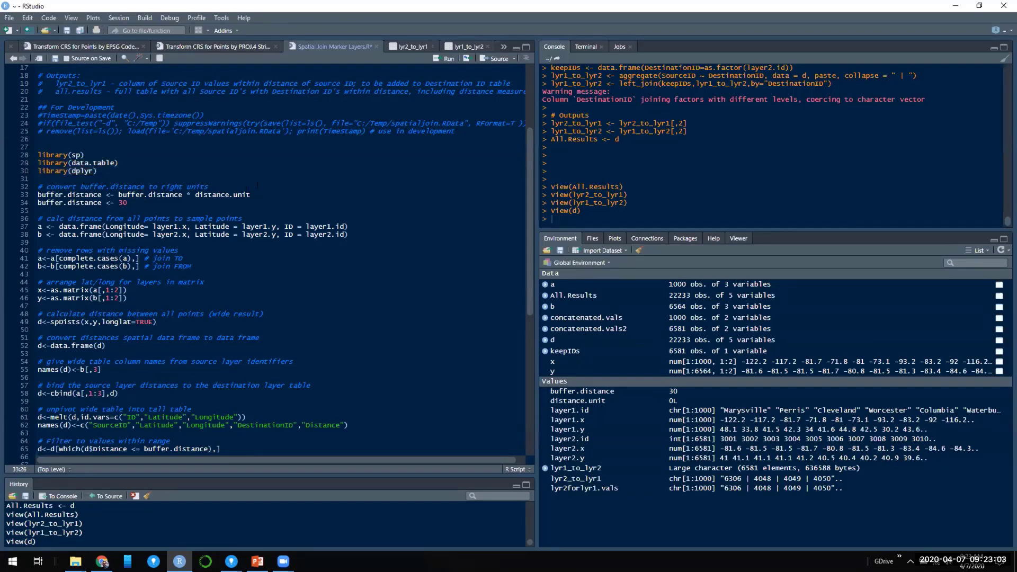
{"action": "left_click_drag", "start_coordinate": [250, 195], "coordinate": [37, 195]}
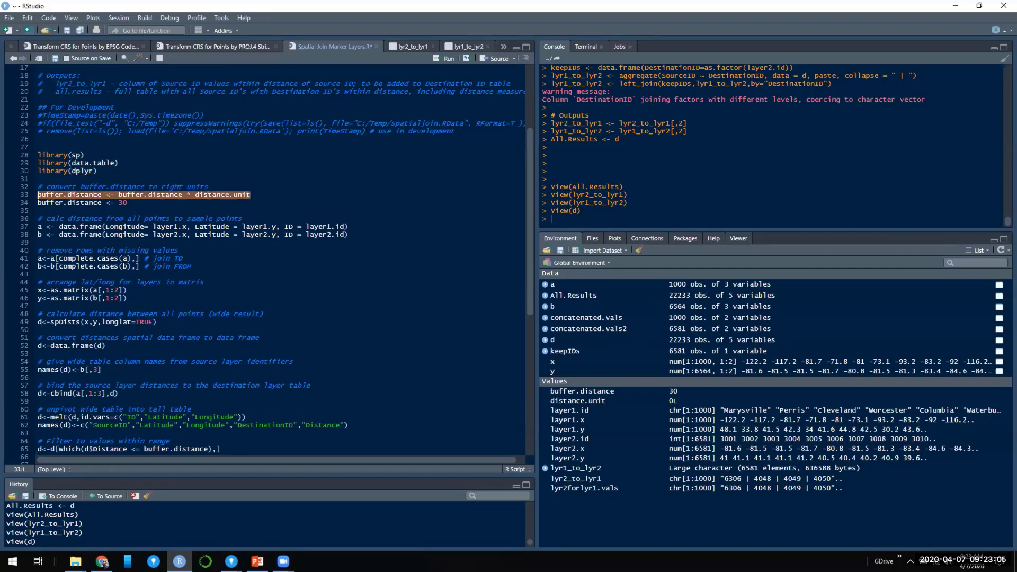
{"action": "left_click", "coordinate": [76, 195]}
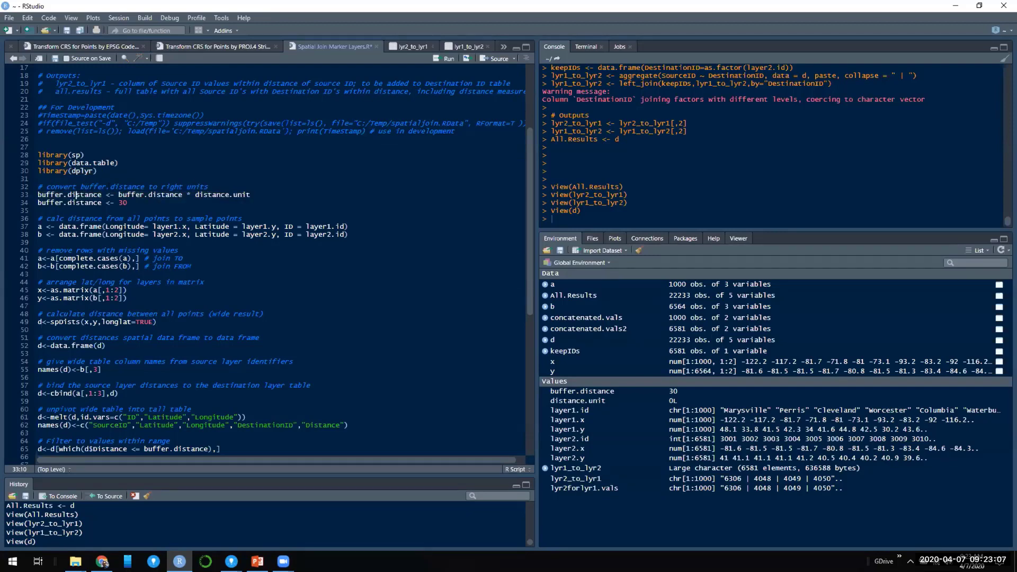
{"action": "left_click_drag", "start_coordinate": [118, 195], "coordinate": [182, 195]}
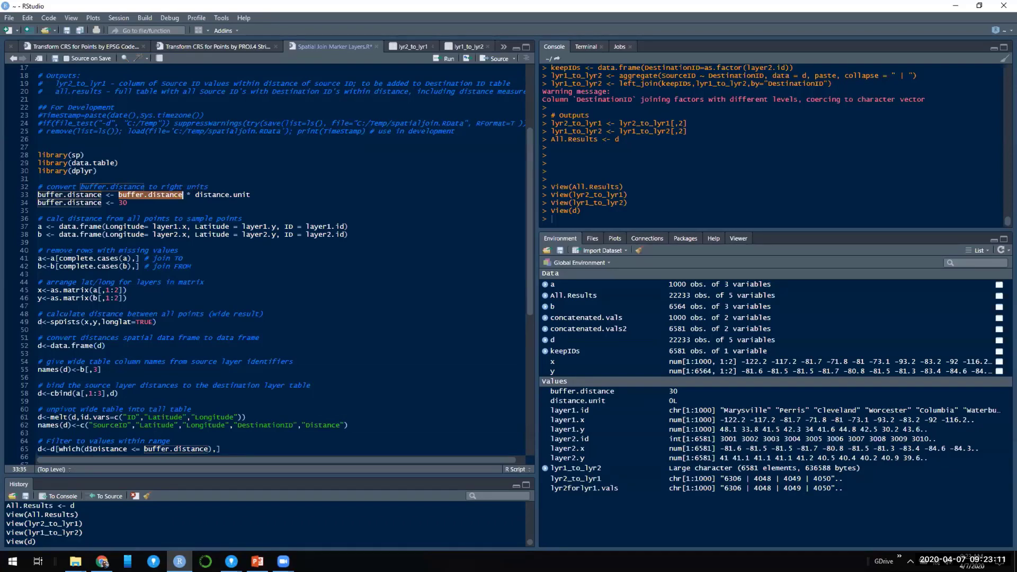
{"action": "left_click_drag", "start_coordinate": [195, 195], "coordinate": [251, 195]}
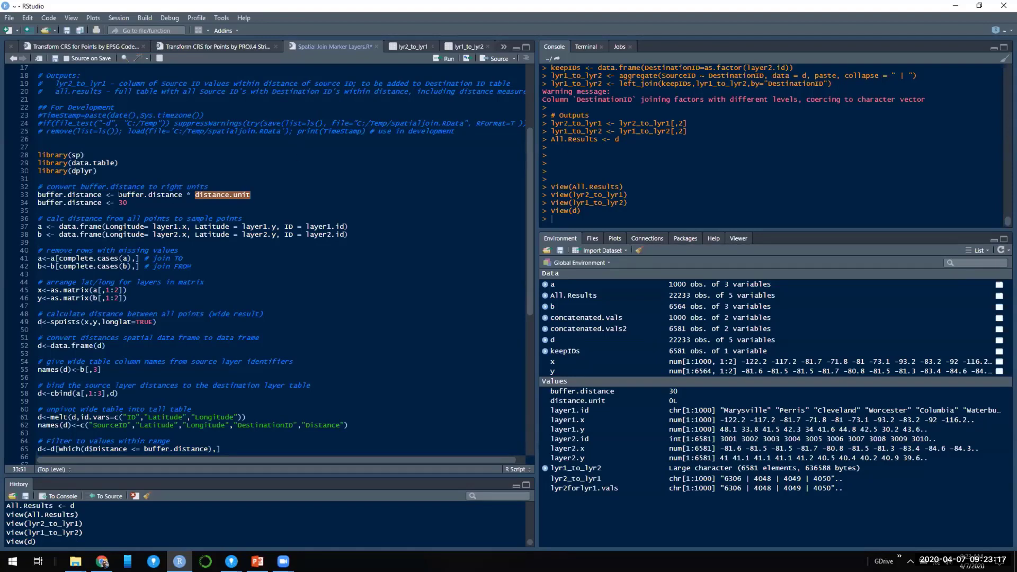
{"action": "left_click_drag", "start_coordinate": [119, 195], "coordinate": [251, 195]}
Step: Examine the hard-coded buffer.distance line, highlighting the assignment of 30
{"action": "left_click", "coordinate": [142, 207]}
{"action": "key", "text": "shift+Up"}
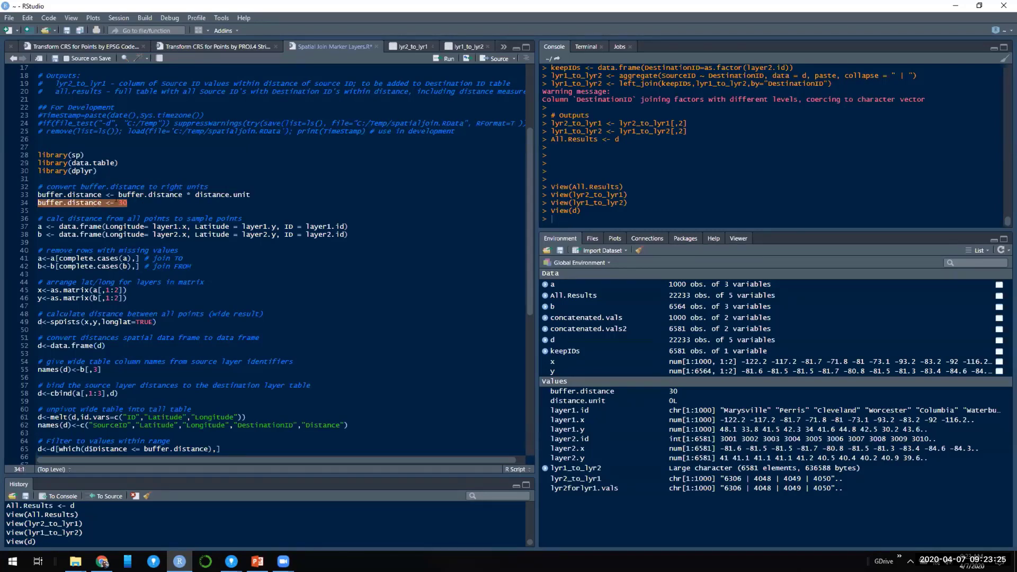
{"action": "left_click", "coordinate": [148, 206]}
{"action": "left_click_drag", "start_coordinate": [148, 206], "coordinate": [37, 207]}
{"action": "left_click", "coordinate": [148, 206]}
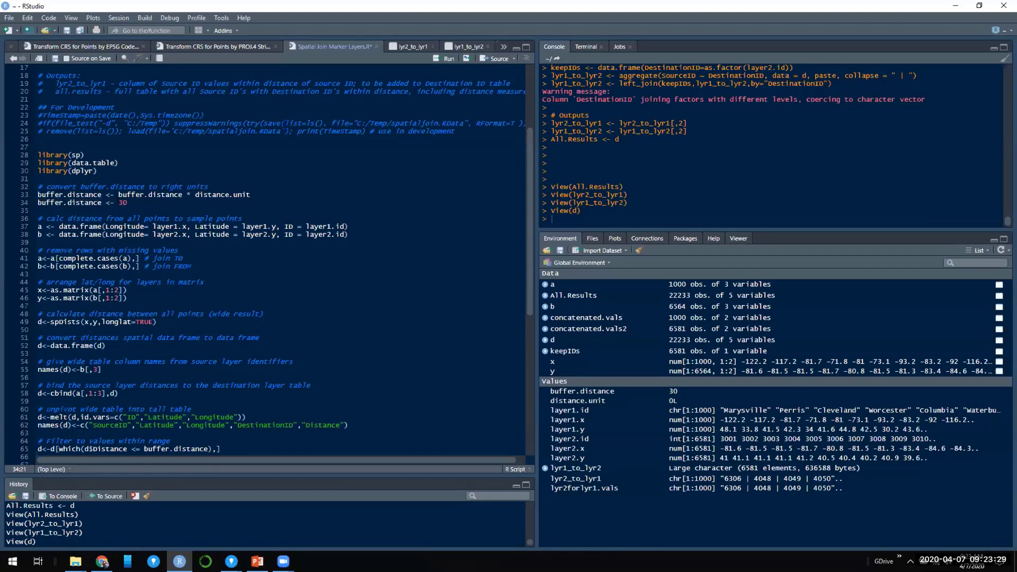
{"action": "key", "text": "Right"}
Step: Examine the data frames a and b, highlighting the layer 1 longitude and ID arguments
{"action": "scroll", "coordinate": [136, 203], "scroll_direction": "down", "scroll_amount": 2}
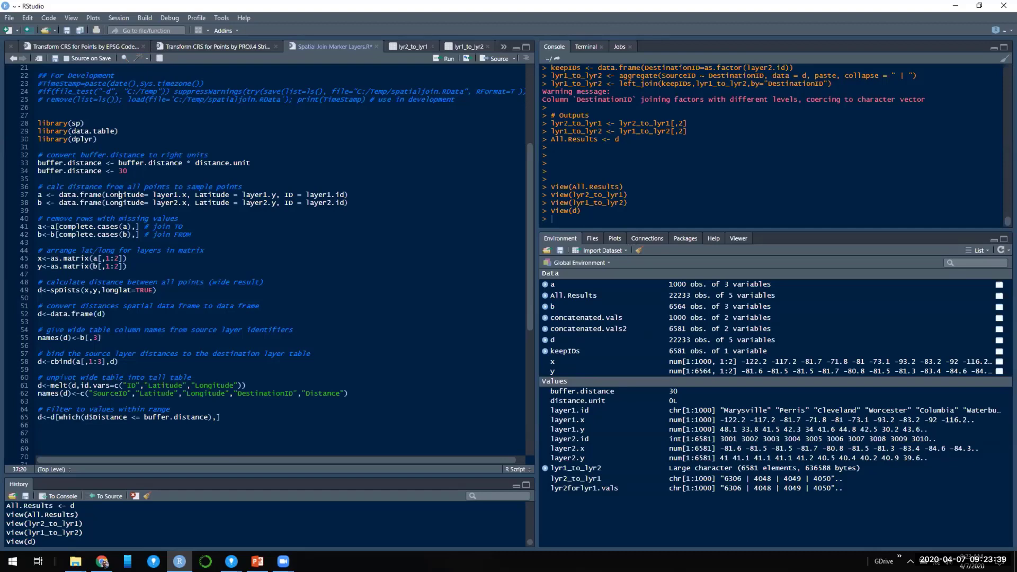
{"action": "left_click_drag", "start_coordinate": [153, 195], "coordinate": [184, 195]}
{"action": "left_click_drag", "start_coordinate": [285, 195], "coordinate": [345, 195]}
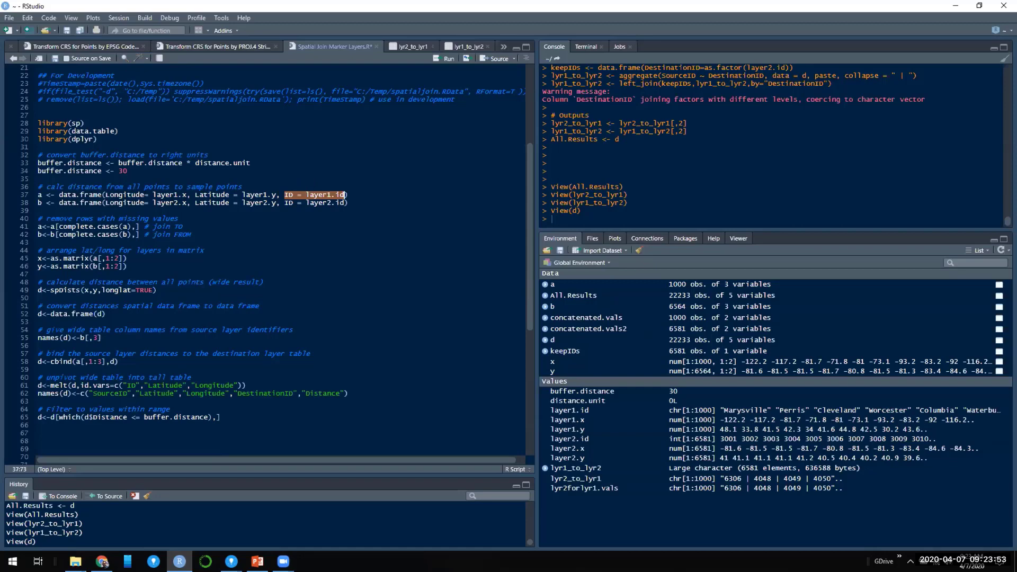
{"action": "left_click", "coordinate": [164, 195]}
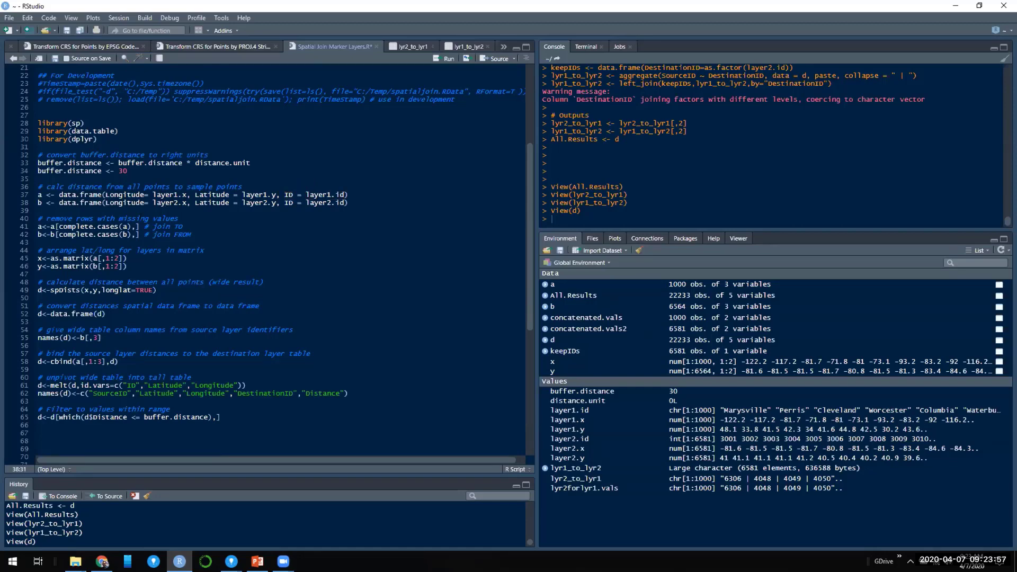
Step: Examine the complete.cases lines that remove rows with missing values and the as.matrix lines that arrange each layer's coordinates
{"action": "left_click", "coordinate": [115, 234]}
{"action": "left_click", "coordinate": [106, 226]}
{"action": "left_click_drag", "start_coordinate": [150, 227], "coordinate": [100, 227]}
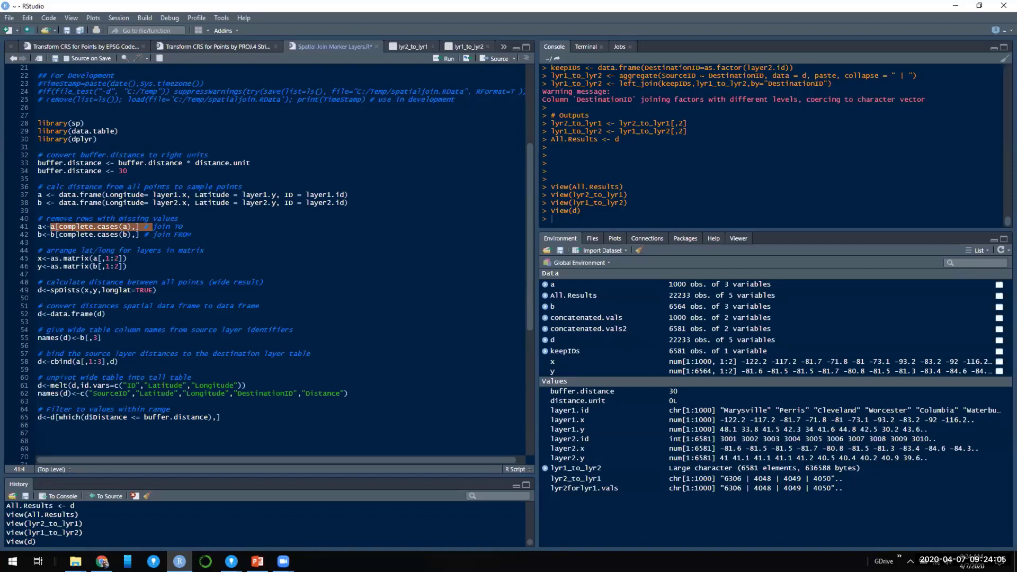
{"action": "left_click_drag", "start_coordinate": [146, 235], "coordinate": [46, 234]}
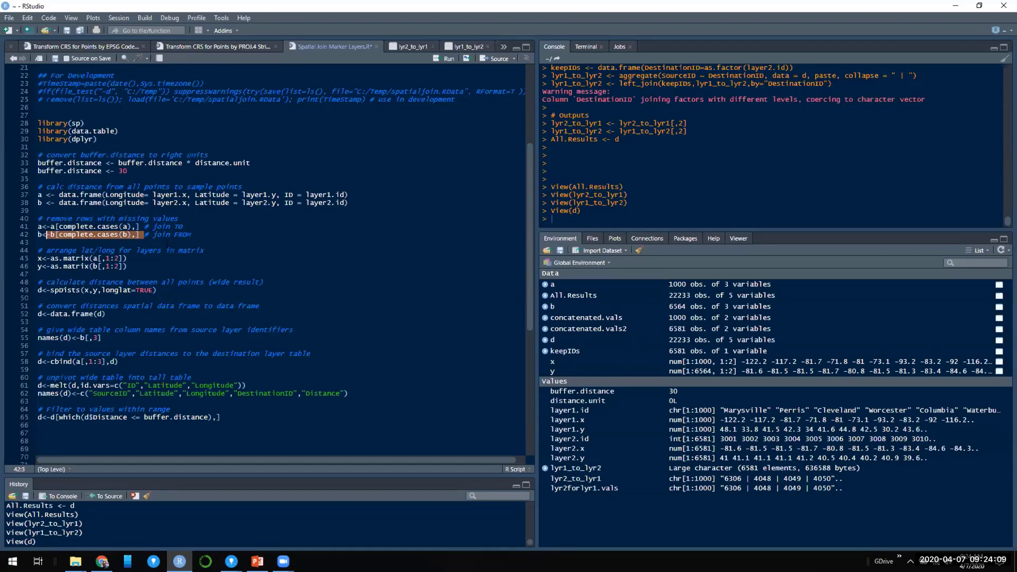
{"action": "left_click", "coordinate": [155, 243]}
{"action": "left_click_drag", "start_coordinate": [149, 267], "coordinate": [38, 259]}
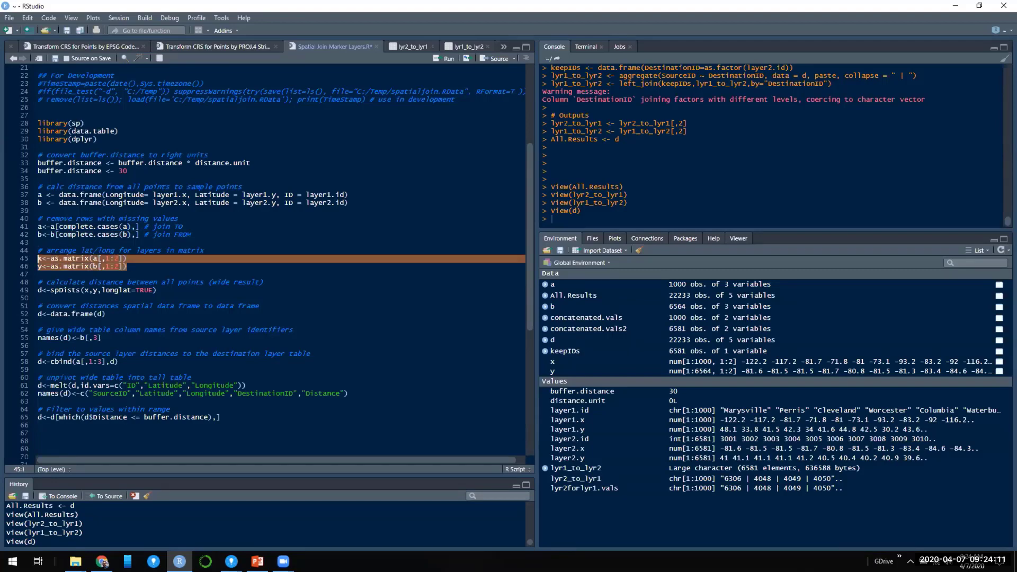
{"action": "left_click", "coordinate": [139, 257]}
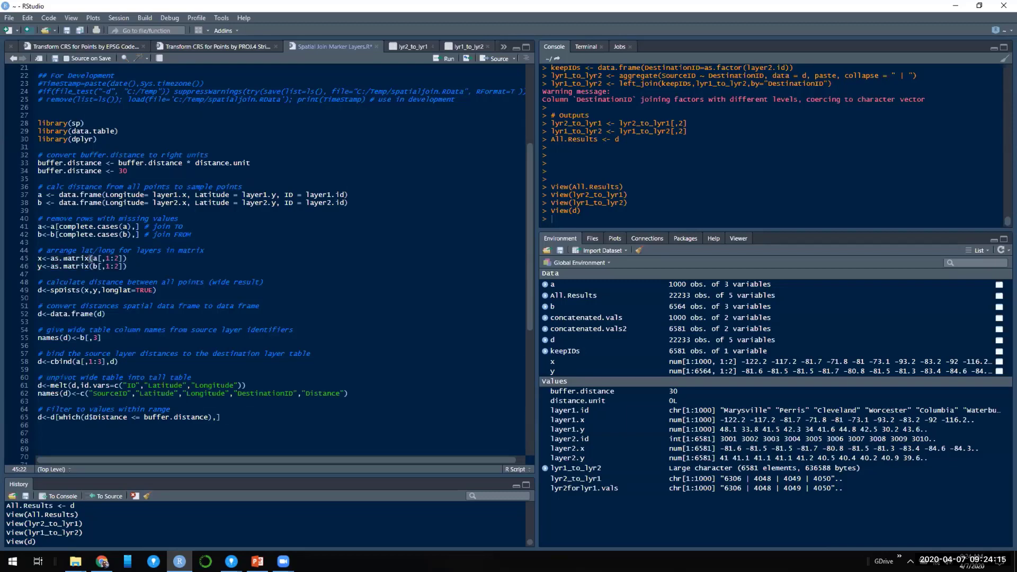
Step: Examine the spDists line that calculates the distances between all points of the two layers
{"action": "scroll", "coordinate": [276, 260], "scroll_direction": "down", "scroll_amount": 1}
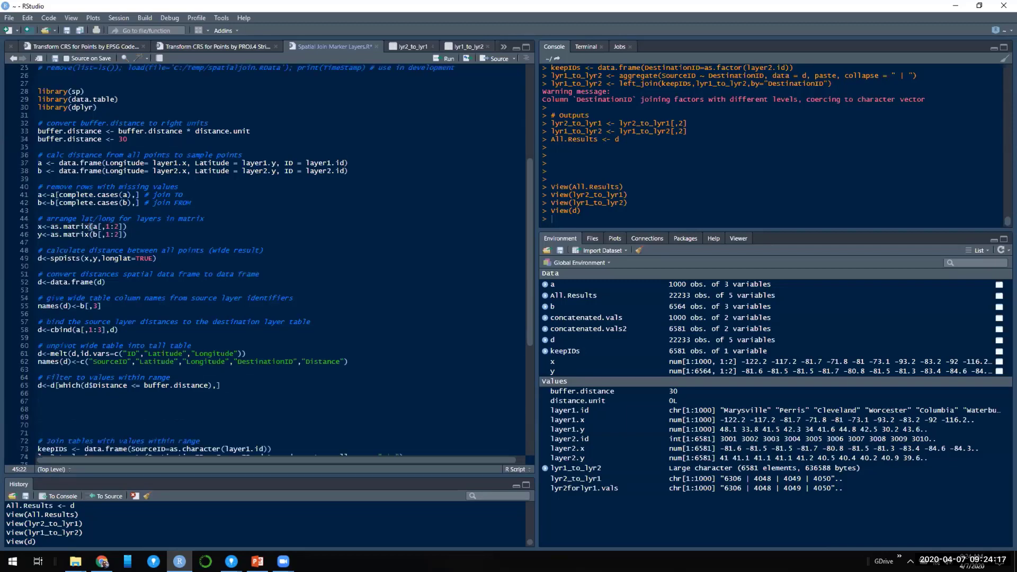
{"action": "left_click_drag", "start_coordinate": [45, 258], "coordinate": [85, 259]}
{"action": "left_click", "coordinate": [132, 250]}
{"action": "left_click", "coordinate": [142, 258]}
{"action": "key", "text": "ctrl+Return"}
{"action": "left_click", "coordinate": [157, 250]}
{"action": "left_click_drag", "start_coordinate": [79, 258], "coordinate": [37, 258]}
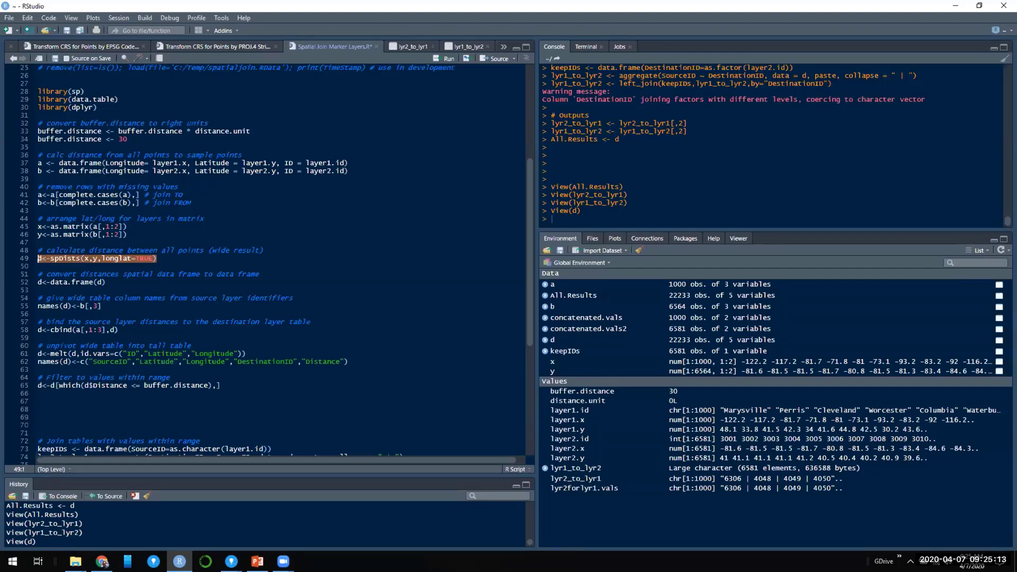
Step: Run the script section from library(sp) through the spDists distance calculation
{"action": "left_click", "coordinate": [158, 258]}
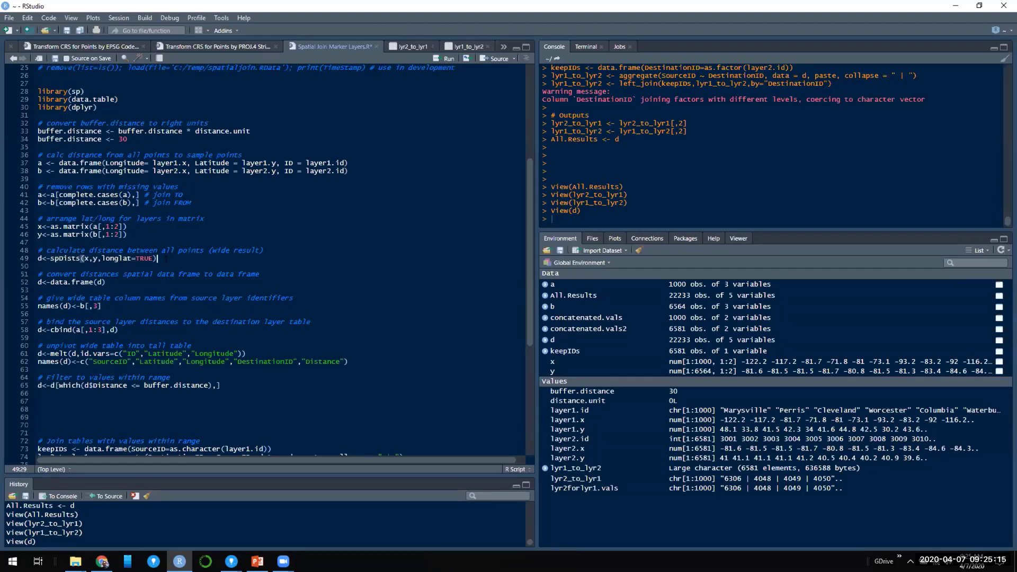
{"action": "left_click_drag", "start_coordinate": [165, 260], "coordinate": [39, 91]}
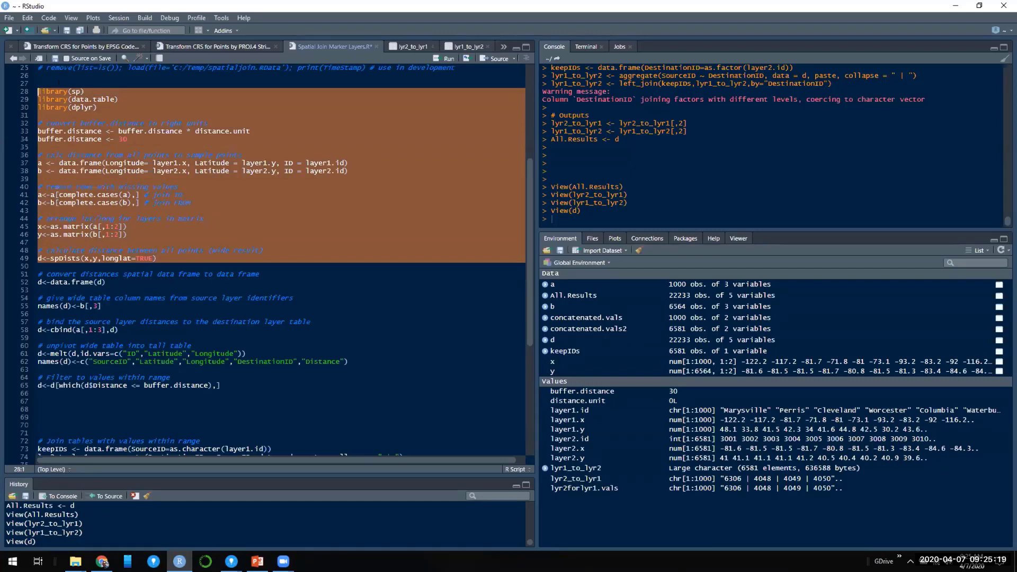
{"action": "key", "text": "ctrl+shift+Return"}
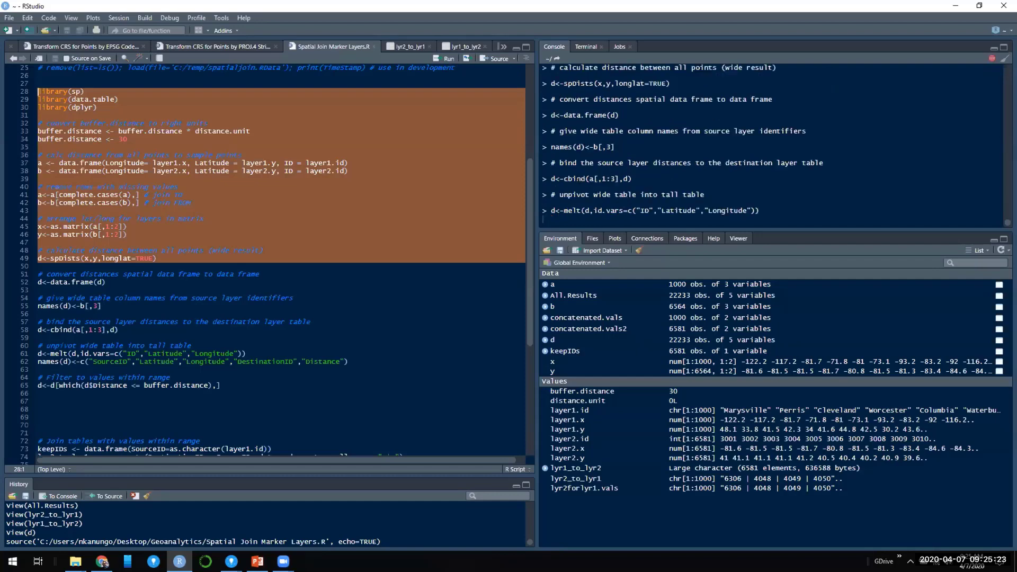
{"action": "key", "text": "ctrl+Return"}
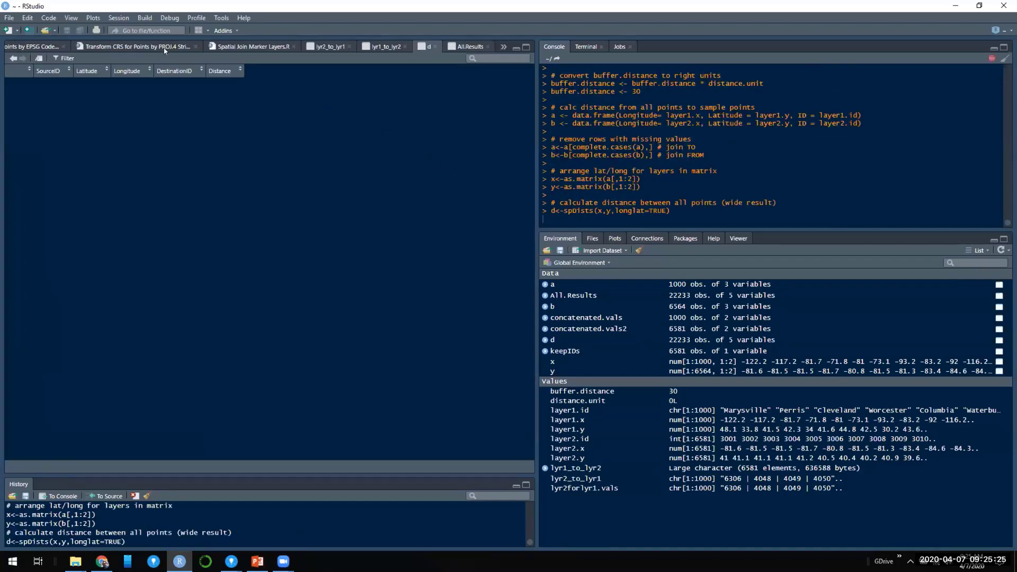
{"action": "left_click", "coordinate": [286, 48]}
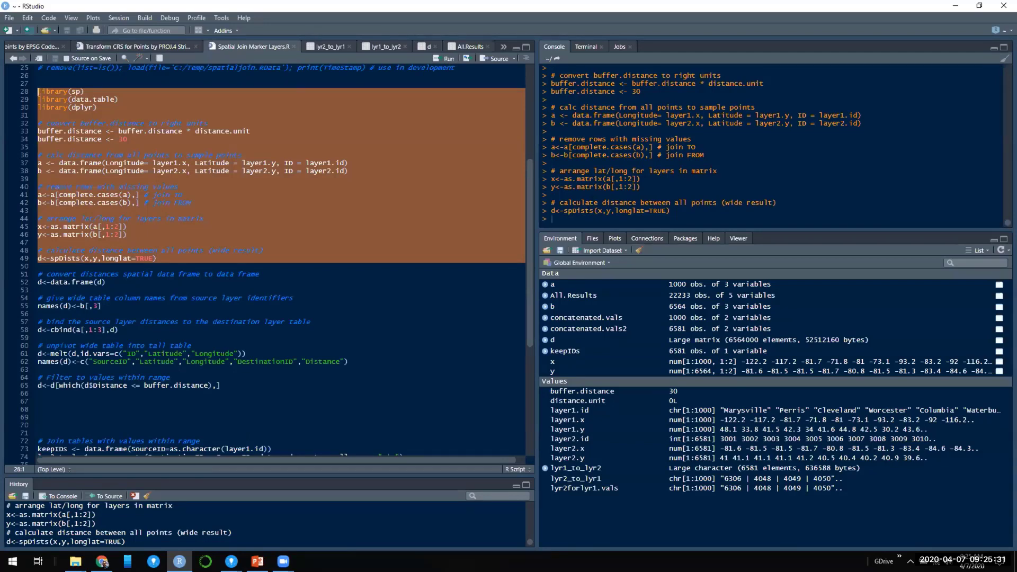
Step: View the distance matrix d with View(d)
{"action": "left_click", "coordinate": [41, 259]}
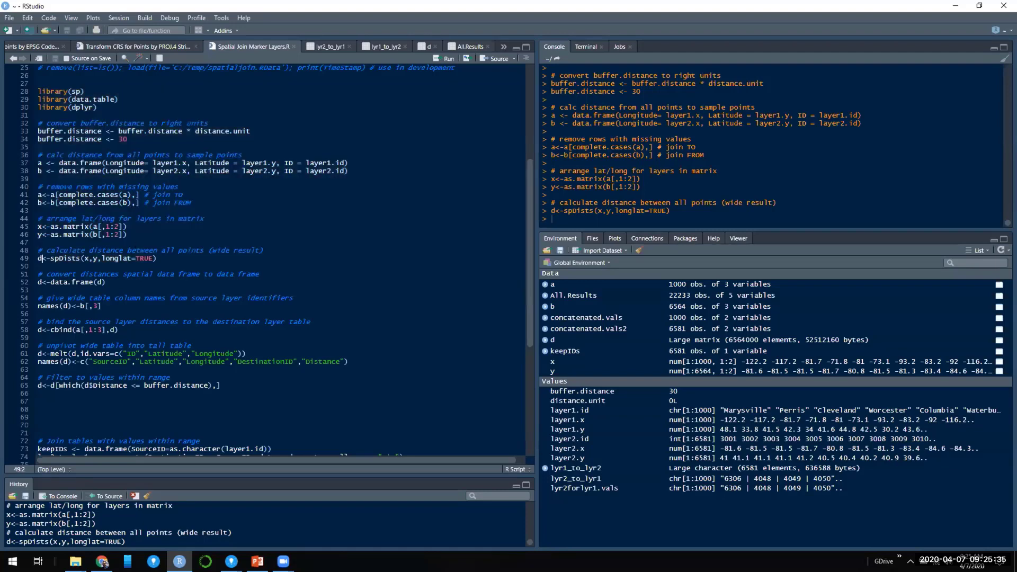
{"action": "type", "text": "View(d)"}
{"action": "key", "text": "Return"}
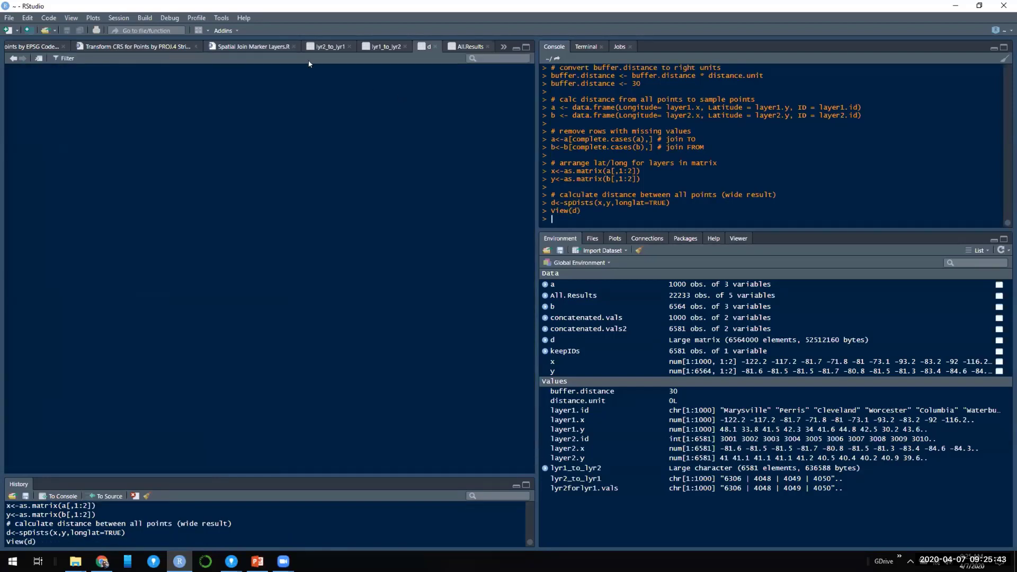
Step: Rerun the spatial join script from library(sp) on line 28 through the spDists line 49
{"action": "left_click", "coordinate": [228, 47]}
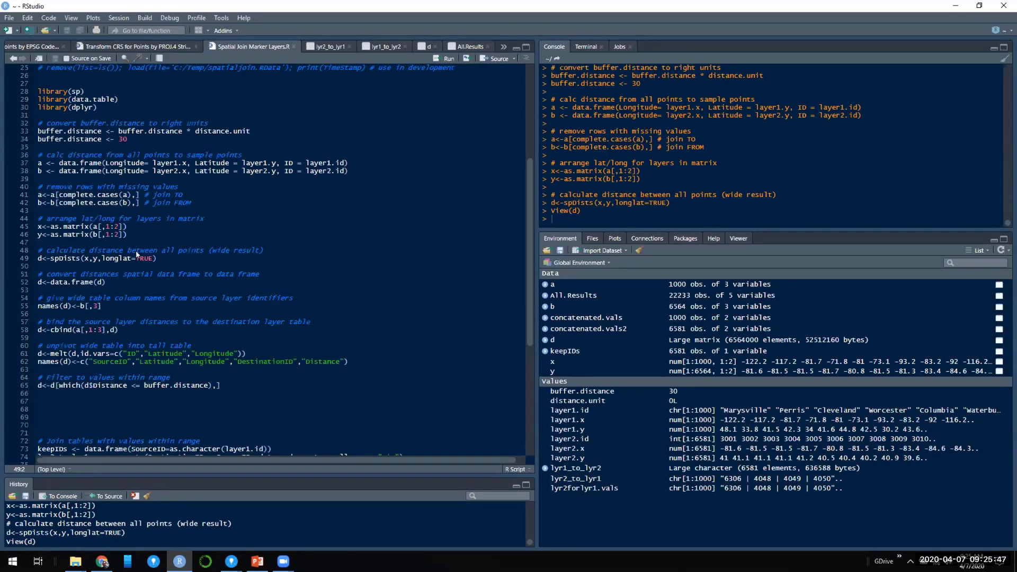
{"action": "key", "text": "End"}
{"action": "key", "text": "shift+Up"}
{"action": "key", "text": "shift+Up"}
{"action": "key", "text": "shift+Up"}
{"action": "key", "text": "shift+Up"}
{"action": "key", "text": "shift+Up"}
{"action": "key", "text": "shift+Up"}
{"action": "key", "text": "shift+Up"}
{"action": "key", "text": "shift+Up"}
{"action": "key", "text": "shift+Up"}
{"action": "key", "text": "shift+Up"}
{"action": "key", "text": "shift+Up"}
{"action": "key", "text": "shift+Up"}
{"action": "key", "text": "shift+Up"}
{"action": "key", "text": "shift+Up"}
{"action": "key", "text": "shift+Up"}
{"action": "key", "text": "shift+Up"}
{"action": "key", "text": "shift+Up"}
{"action": "key", "text": "shift+Up"}
{"action": "key", "text": "shift+Up"}
{"action": "key", "text": "shift+Up"}
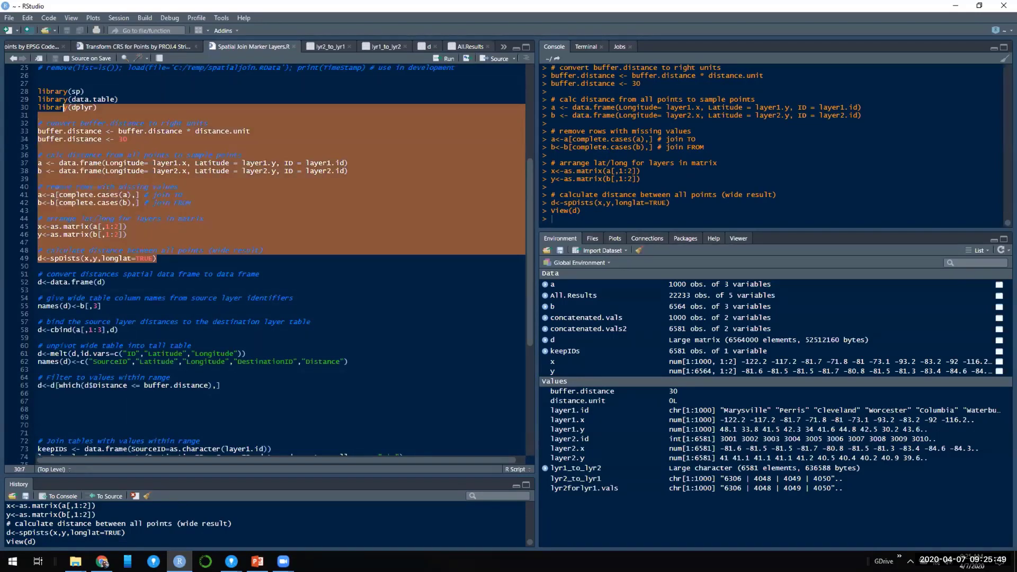
{"action": "key", "text": "shift+Home"}
{"action": "left_click", "coordinate": [444, 59]}
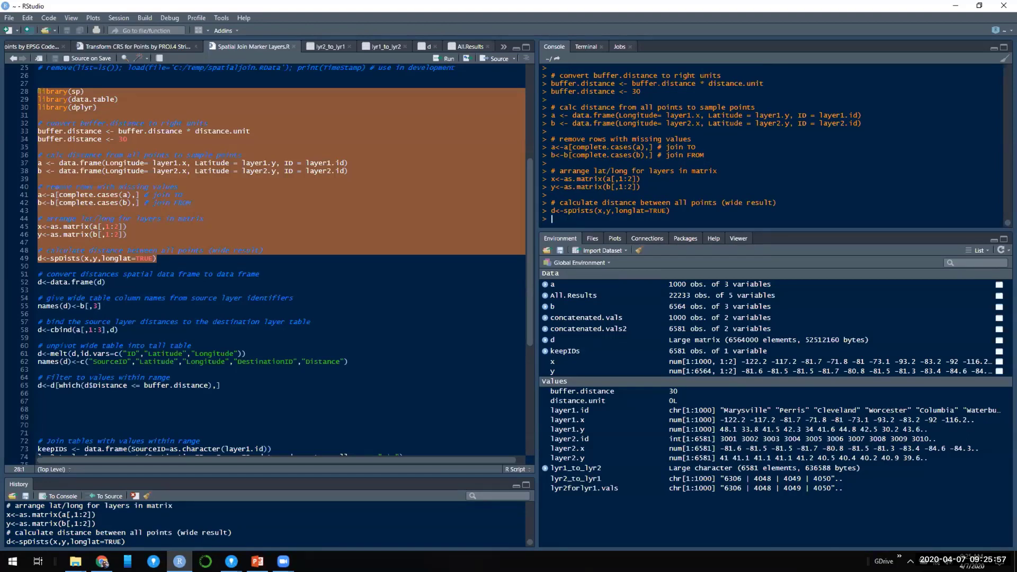
Step: View the recalculated matrix d with View(d), and return to the Spatial Join Marker Layers script
{"action": "type", "text": "View(d)"}
{"action": "key", "text": "Return"}
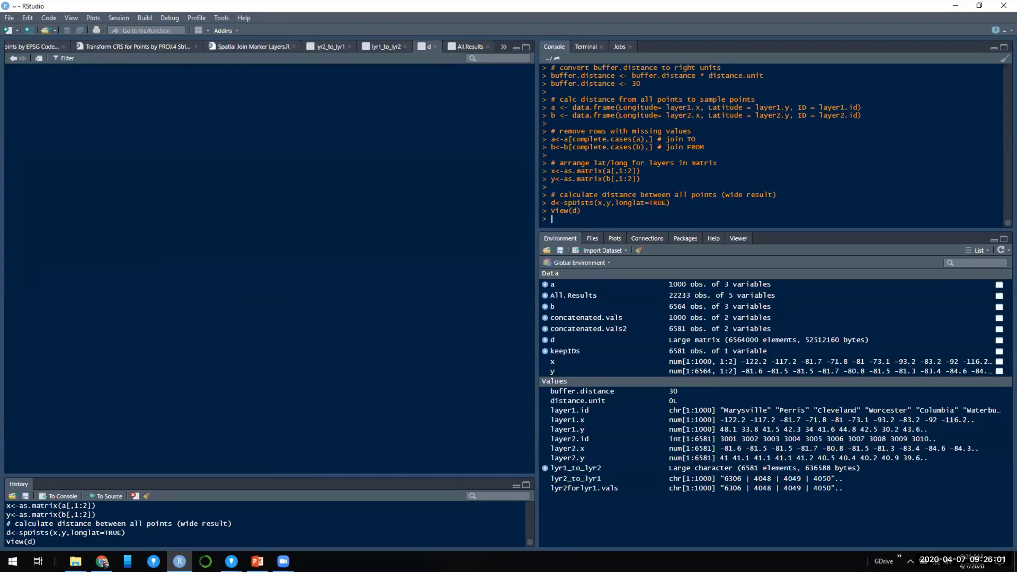
{"action": "left_click", "coordinate": [384, 46]}
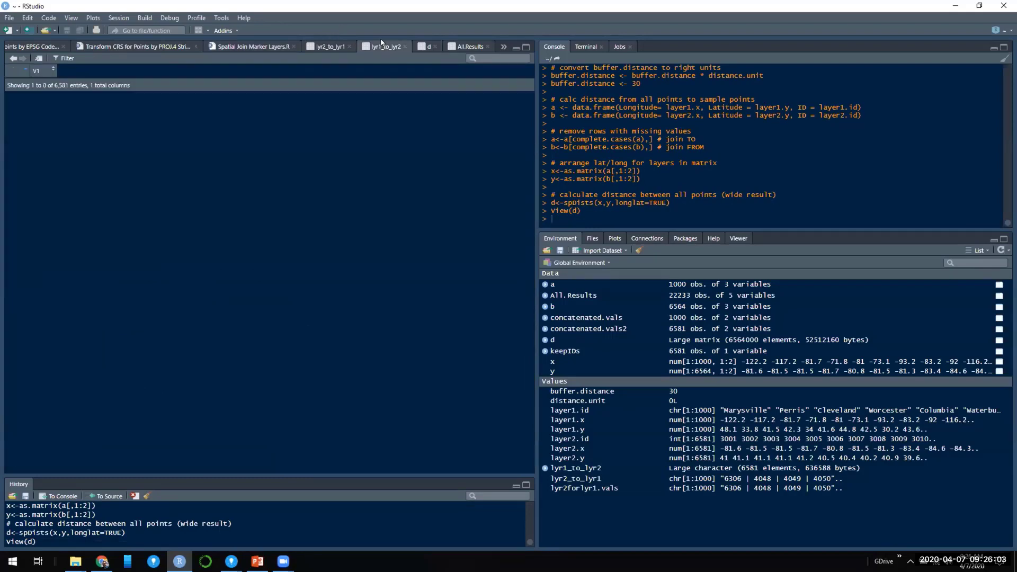
{"action": "left_click", "coordinate": [265, 46]}
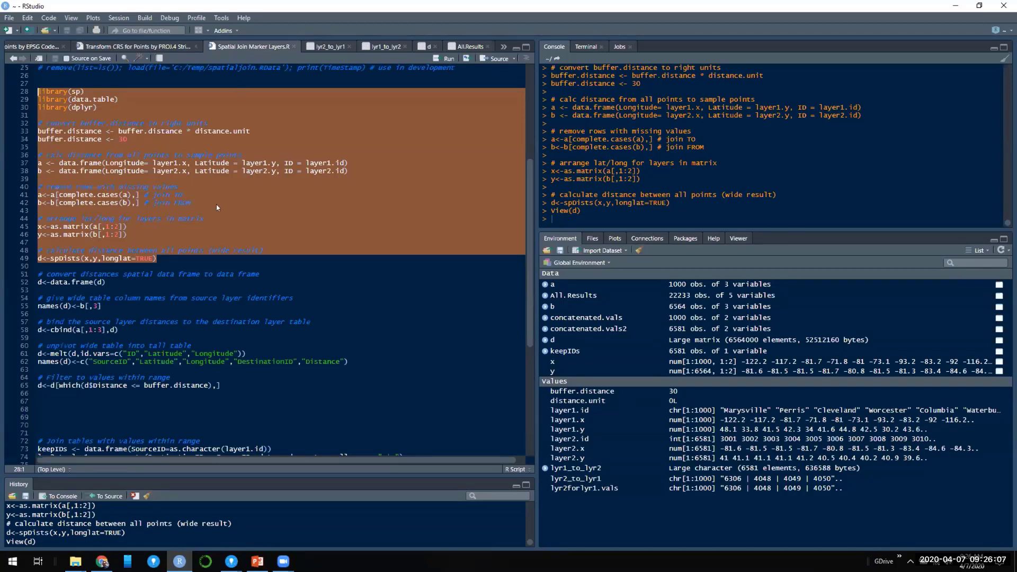
Step: Run the d<-data.frame(d) line to convert the distance matrix to a data frame
{"action": "left_click", "coordinate": [117, 274]}
{"action": "type", "text": "s"}
{"action": "key", "text": "Down"}
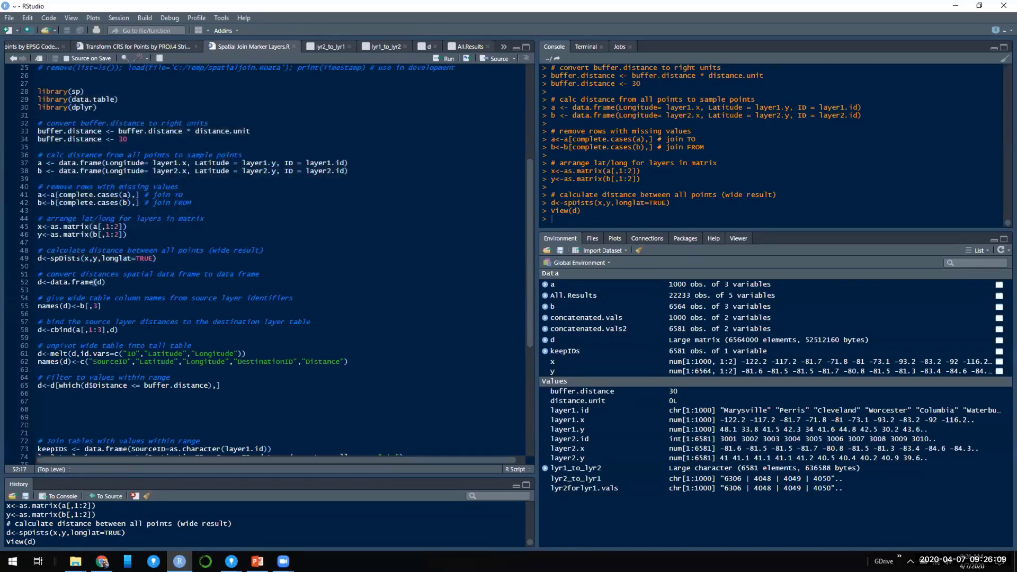
{"action": "left_click_drag", "start_coordinate": [109, 289], "coordinate": [37, 283]}
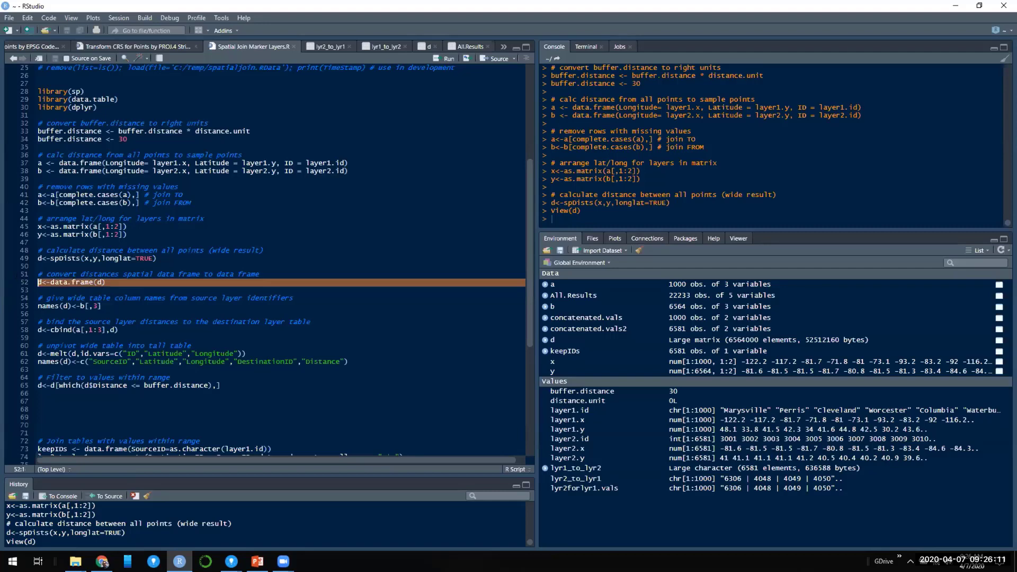
{"action": "left_click", "coordinate": [437, 58]}
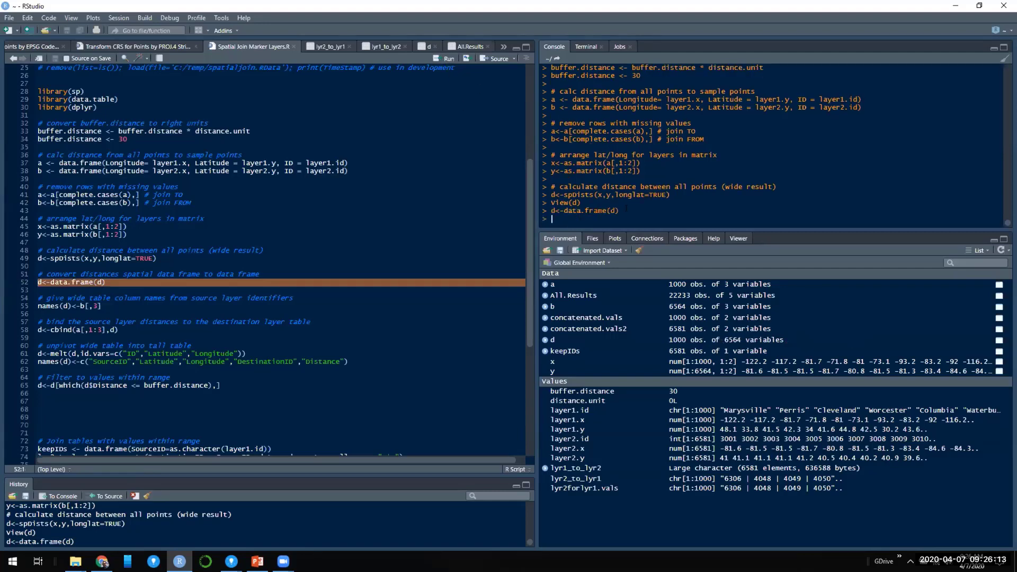
{"action": "key", "text": "ctrl+Return"}
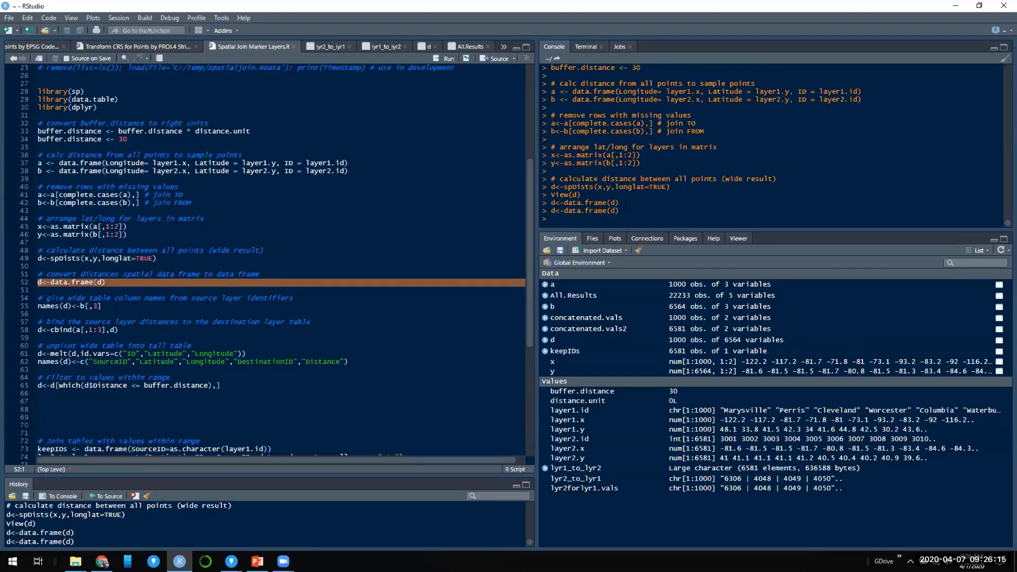
Step: View the wide data frame d to examine the distances between all points
{"action": "key", "text": "Up"}
{"action": "key", "text": "Up"}
{"action": "key", "text": "Up"}
{"action": "key", "text": "Return"}
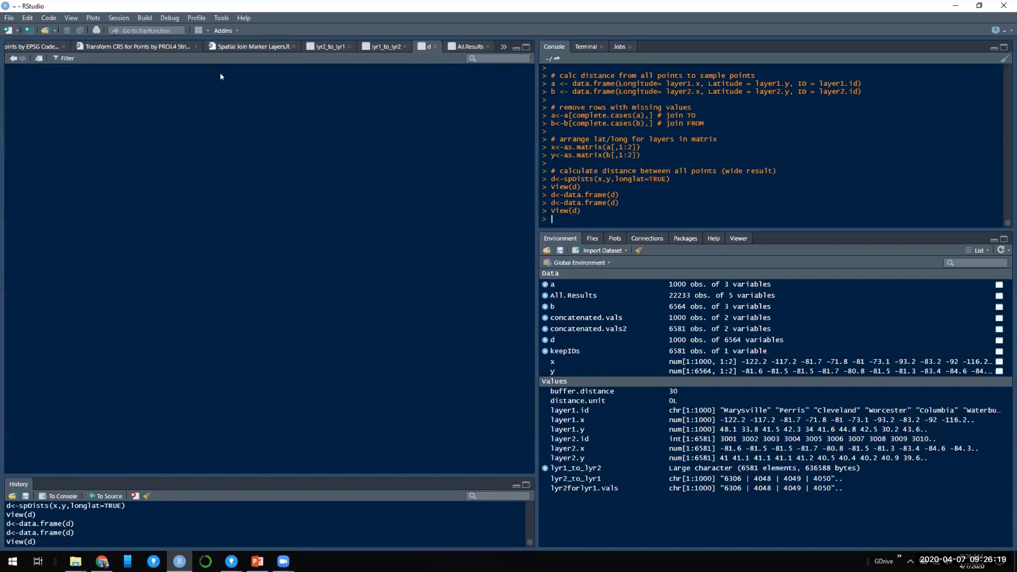
{"action": "left_click", "coordinate": [147, 47]}
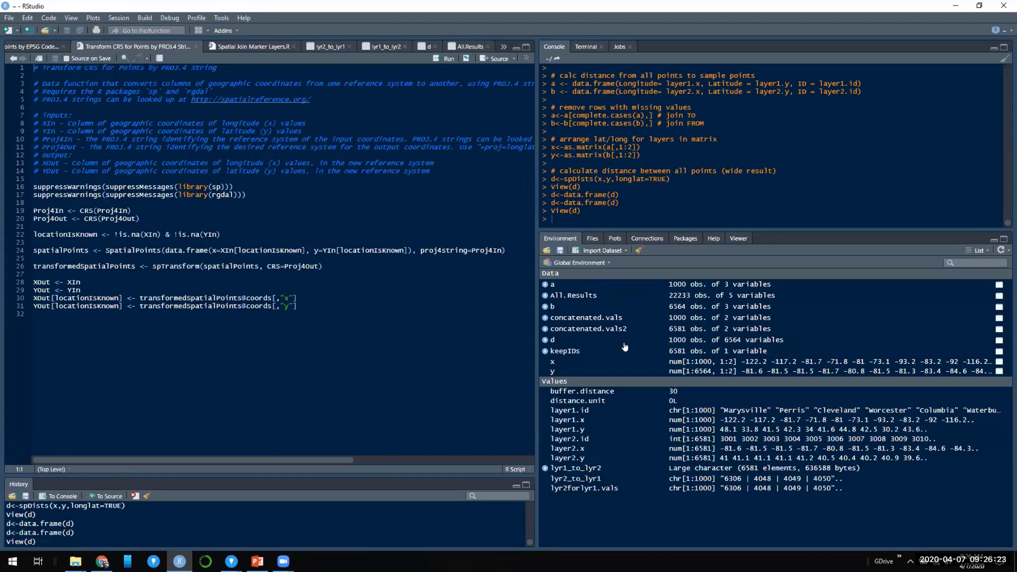
{"action": "left_click", "coordinate": [556, 340]}
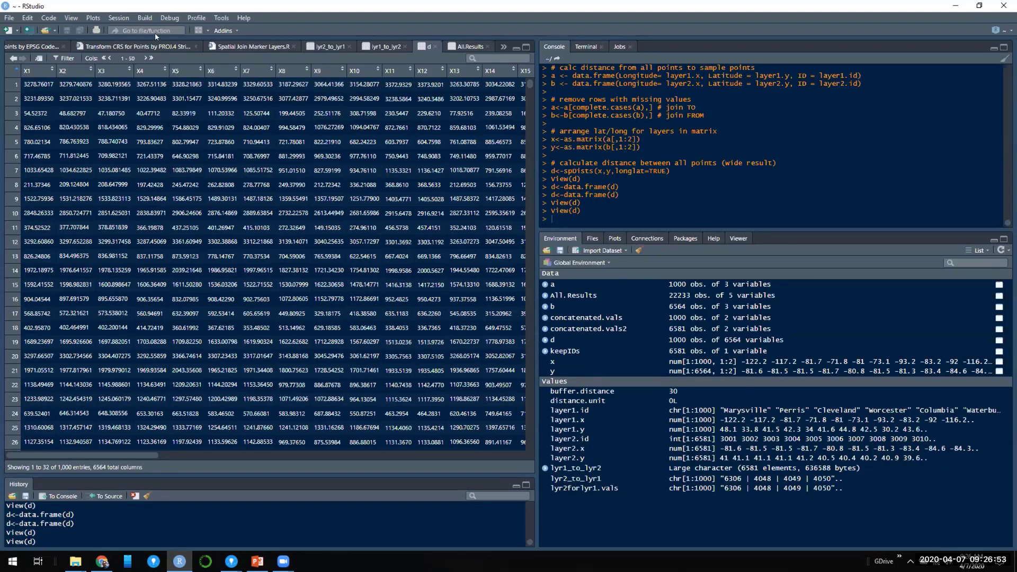
Step: Run the lines that name d's columns from b[,3] and bind a[,1:3] to it, and view the resulting wide table
{"action": "left_click", "coordinate": [231, 48]}
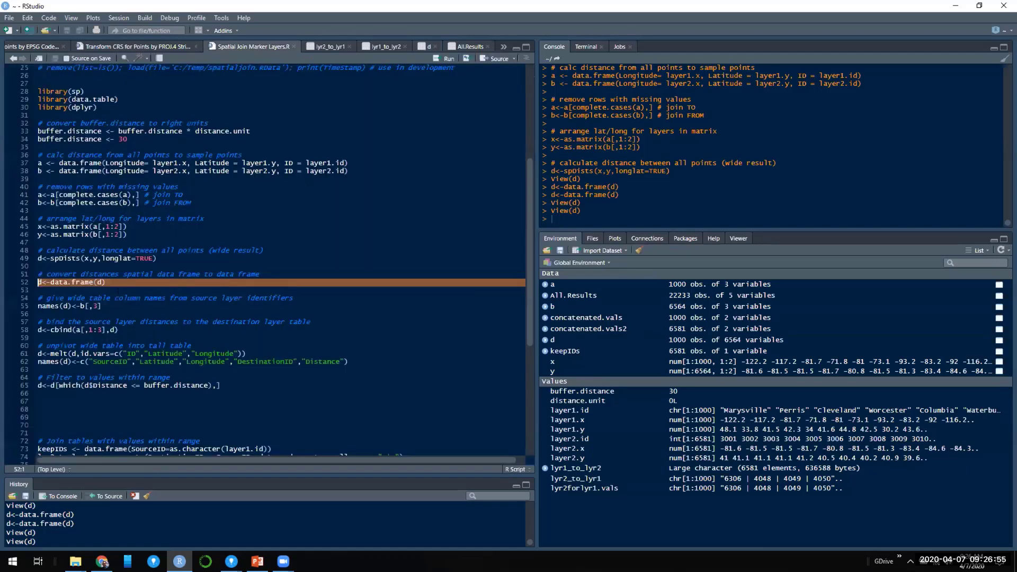
{"action": "left_click", "coordinate": [116, 306]}
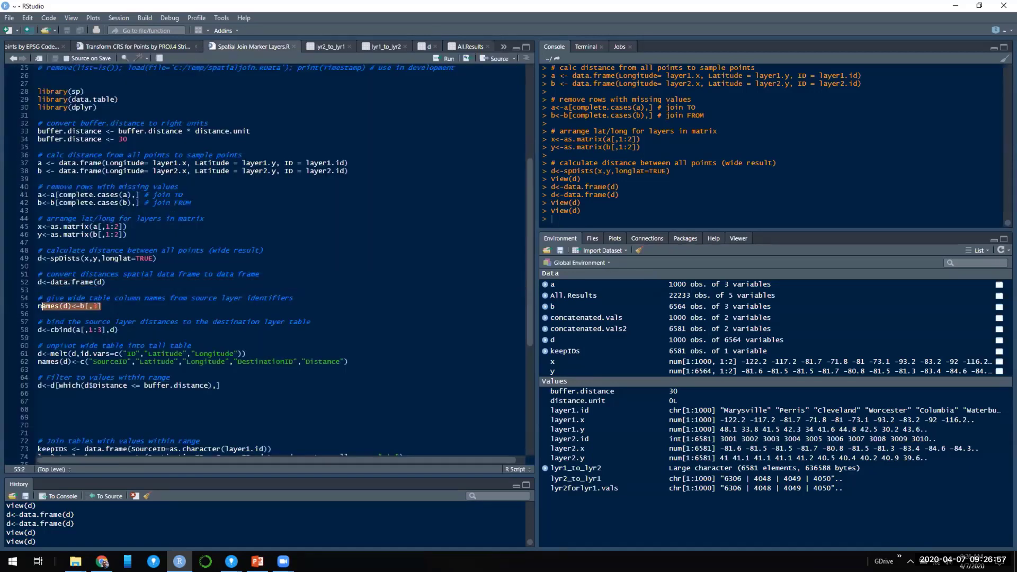
{"action": "left_click_drag", "start_coordinate": [119, 329], "coordinate": [38, 306]}
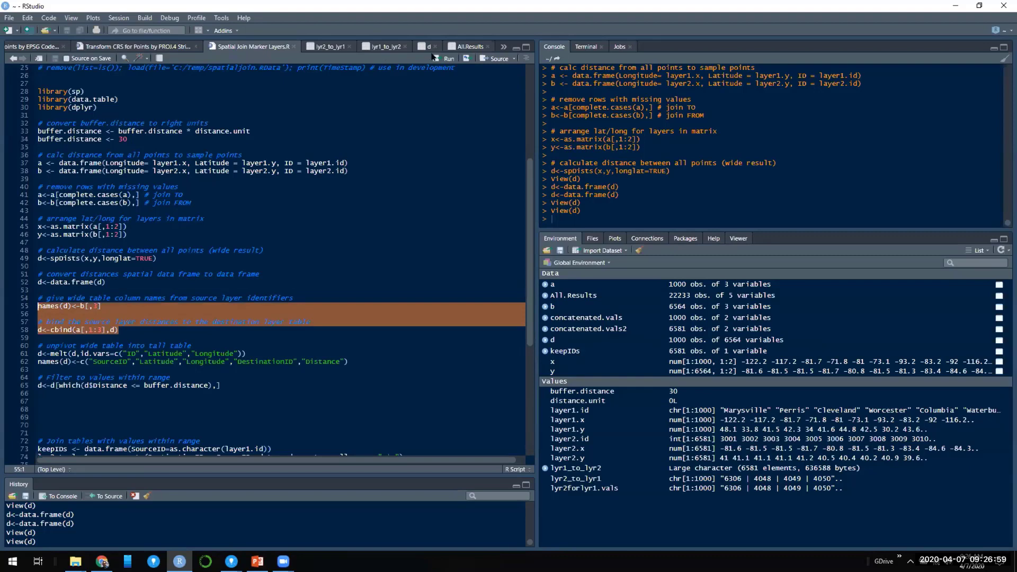
{"action": "left_click", "coordinate": [439, 58]}
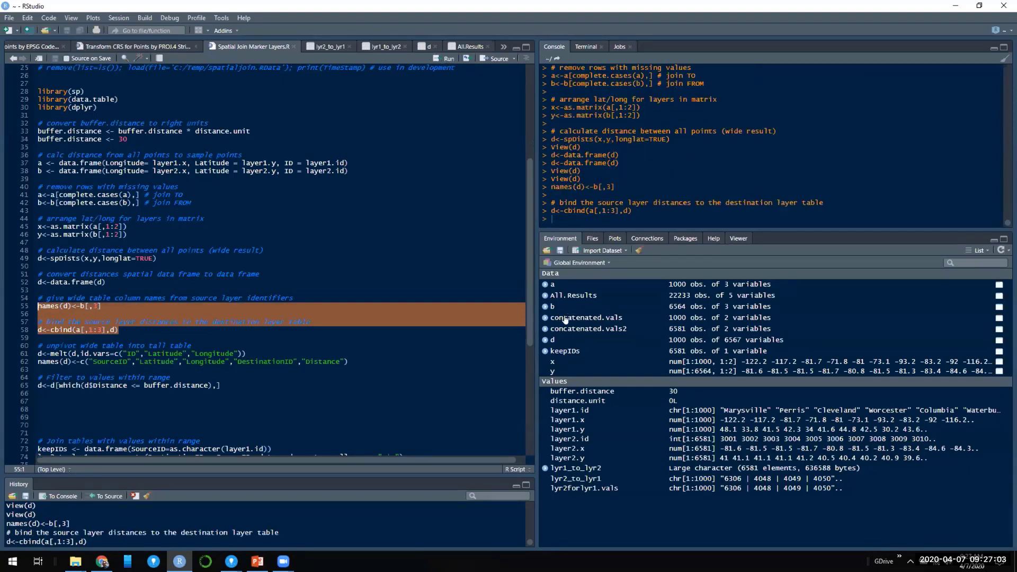
{"action": "left_click", "coordinate": [556, 340]}
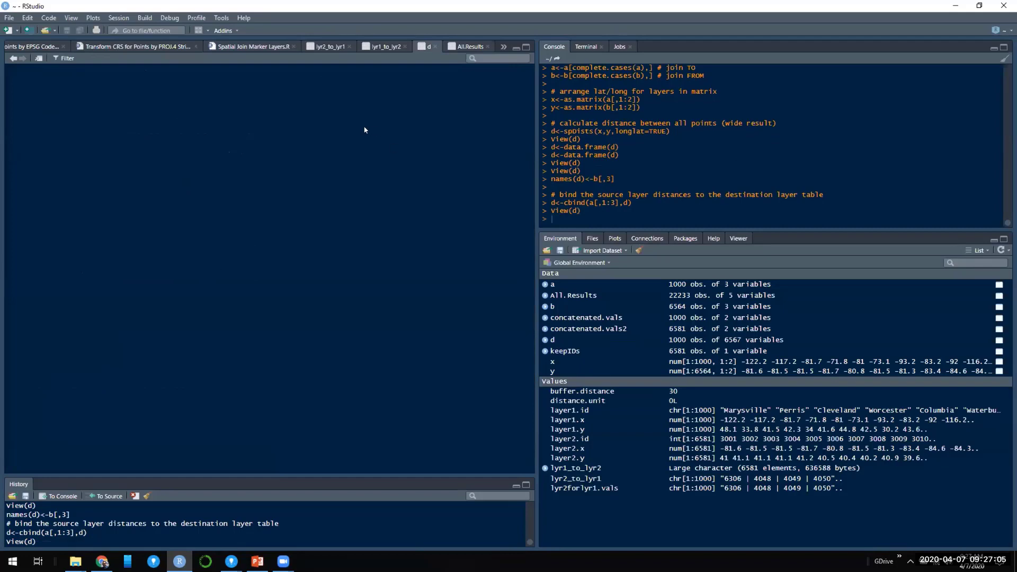
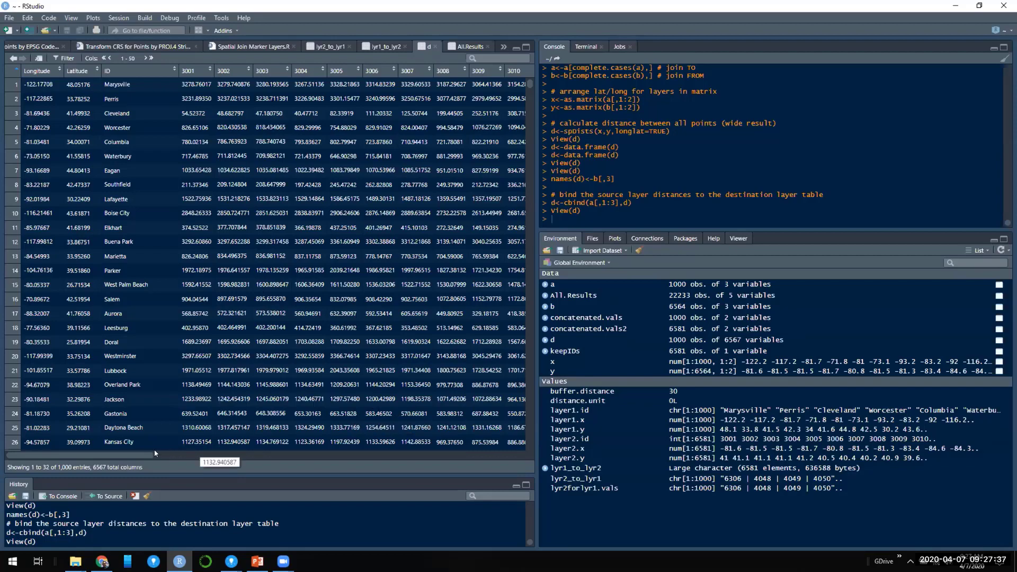
{"action": "left_click_drag", "start_coordinate": [144, 454], "coordinate": [113, 365]}
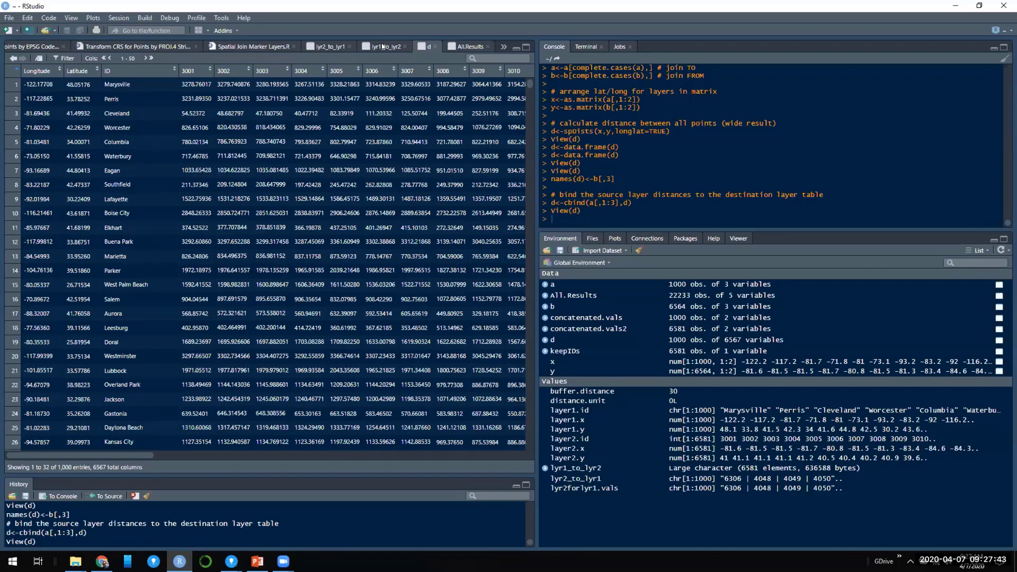
Step: Run the melt line and the names line to unpivot d into a tall table with SourceID, Latitude, Longitude, DestinationID and Distance columns
{"action": "left_click", "coordinate": [244, 46]}
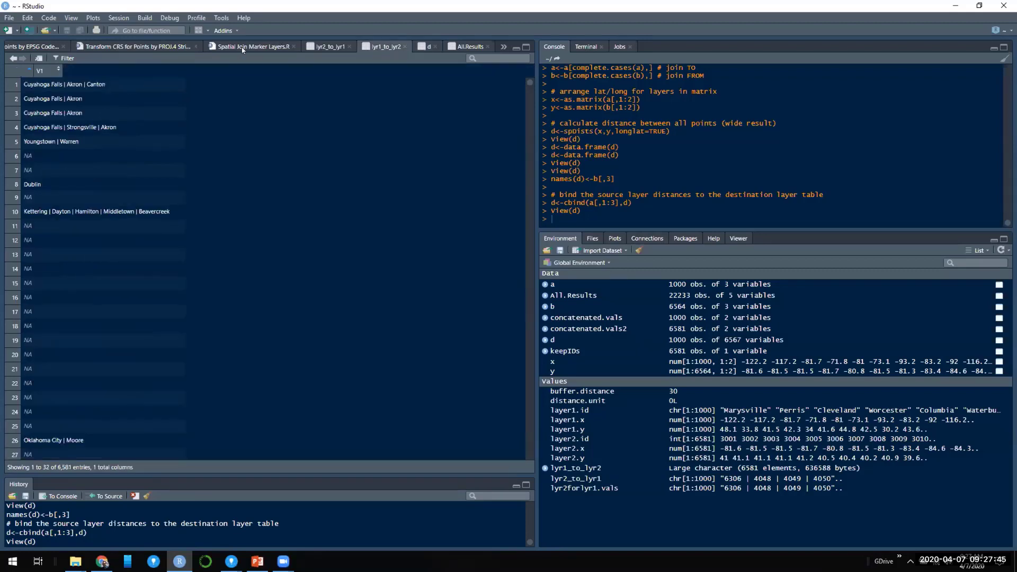
{"action": "left_click", "coordinate": [104, 378]}
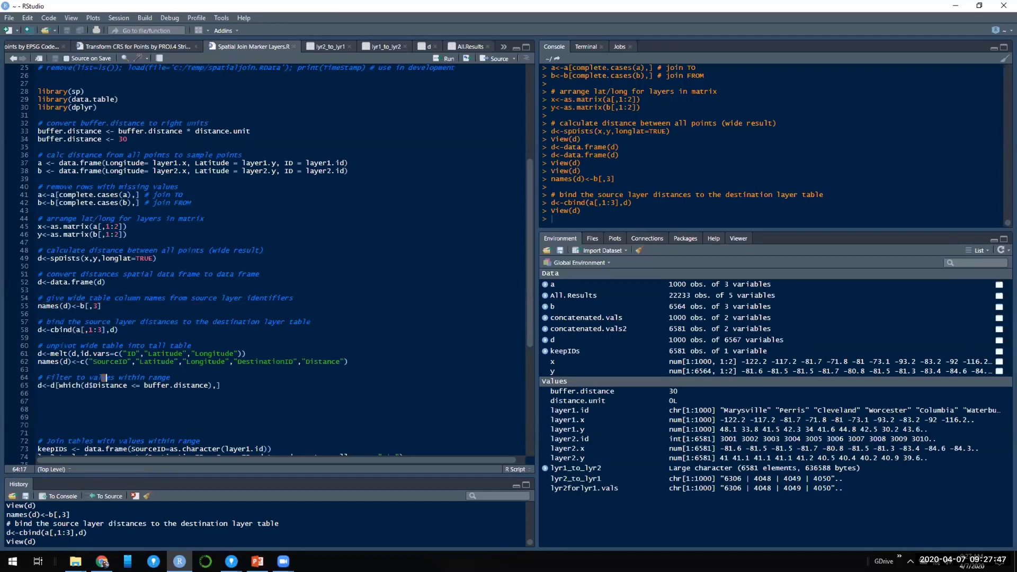
{"action": "left_click_drag", "start_coordinate": [360, 362], "coordinate": [37, 353]}
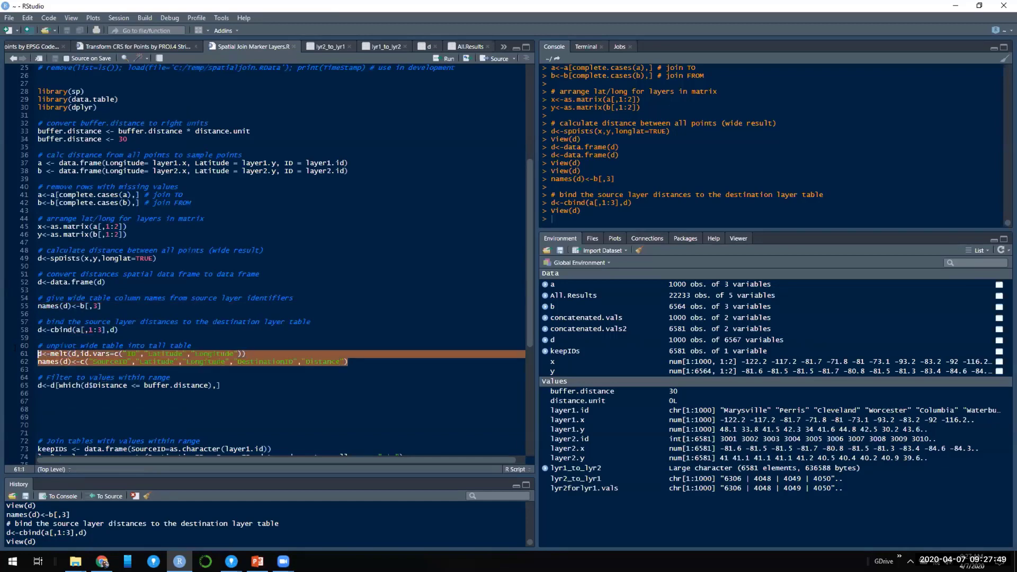
{"action": "left_click", "coordinate": [447, 58]}
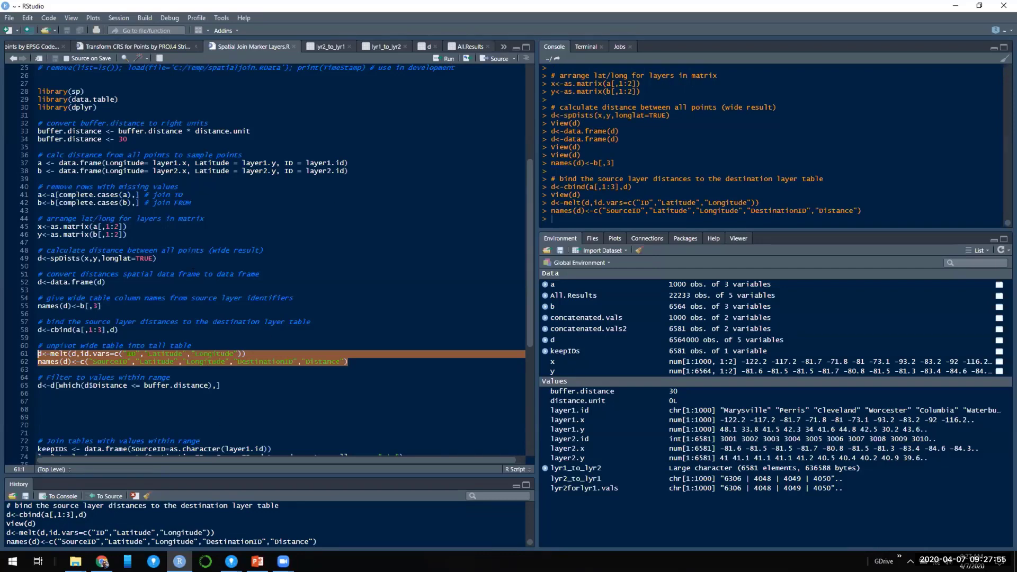
Step: View the tall table d and examine its city, destination ID and distance rows
{"action": "scroll", "coordinate": [194, 269], "scroll_direction": "down", "scroll_amount": 3}
{"action": "left_click", "coordinate": [80, 282]}
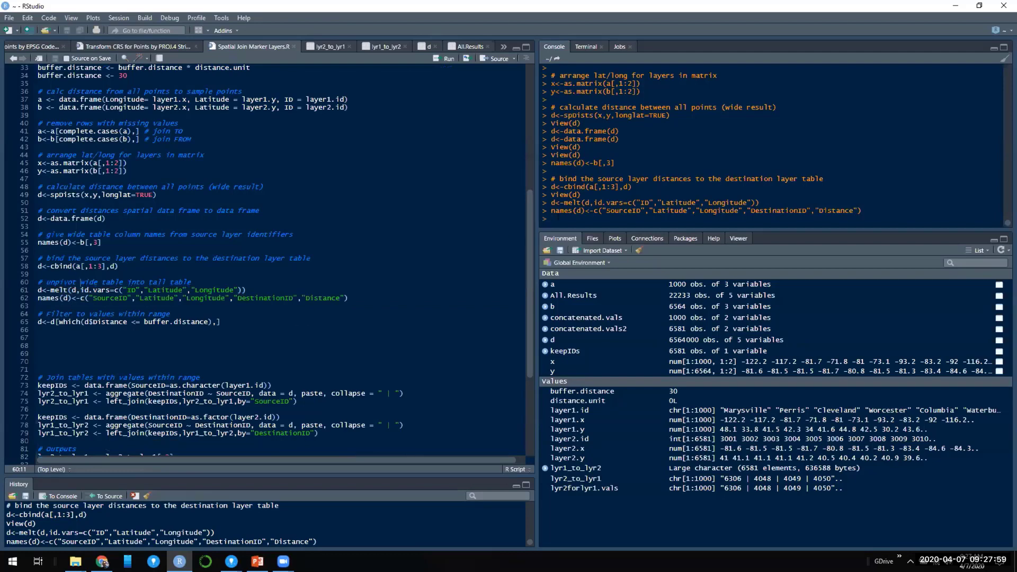
{"action": "left_click", "coordinate": [545, 340]}
{"action": "left_click", "coordinate": [553, 340]}
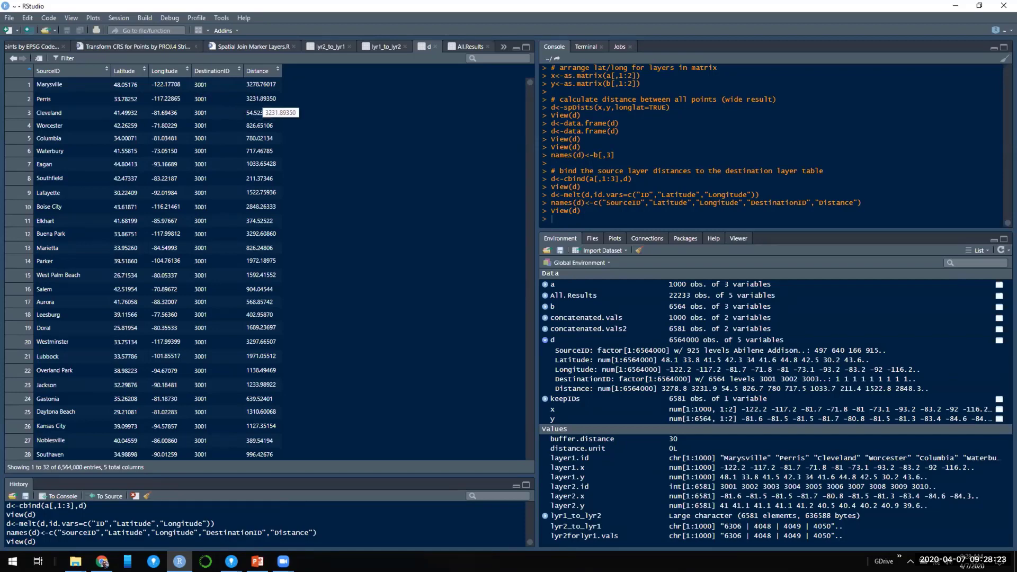
{"action": "scroll", "coordinate": [233, 165], "scroll_direction": "down", "scroll_amount": 13}
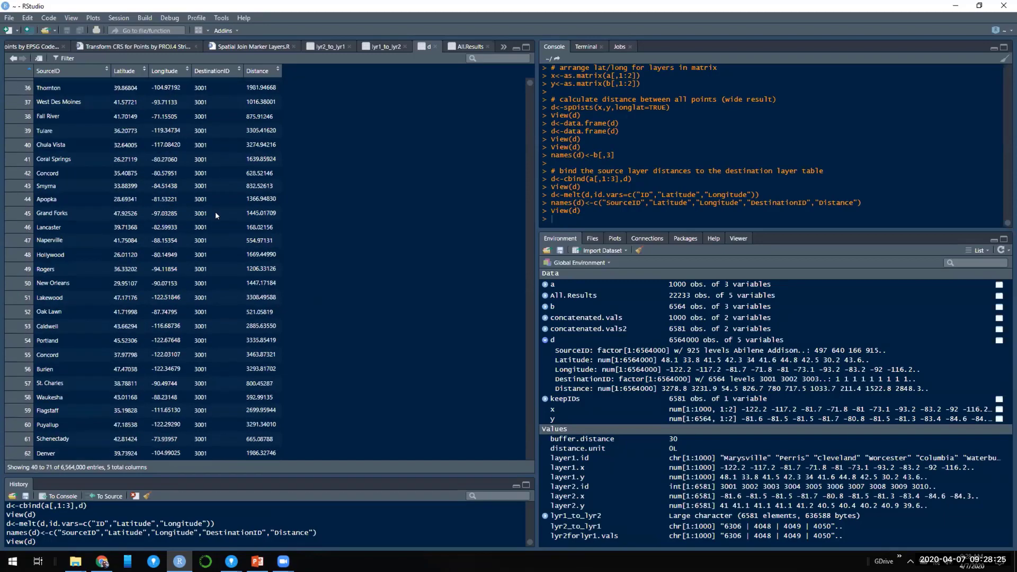
{"action": "scroll", "coordinate": [217, 215], "scroll_direction": "down", "scroll_amount": 18}
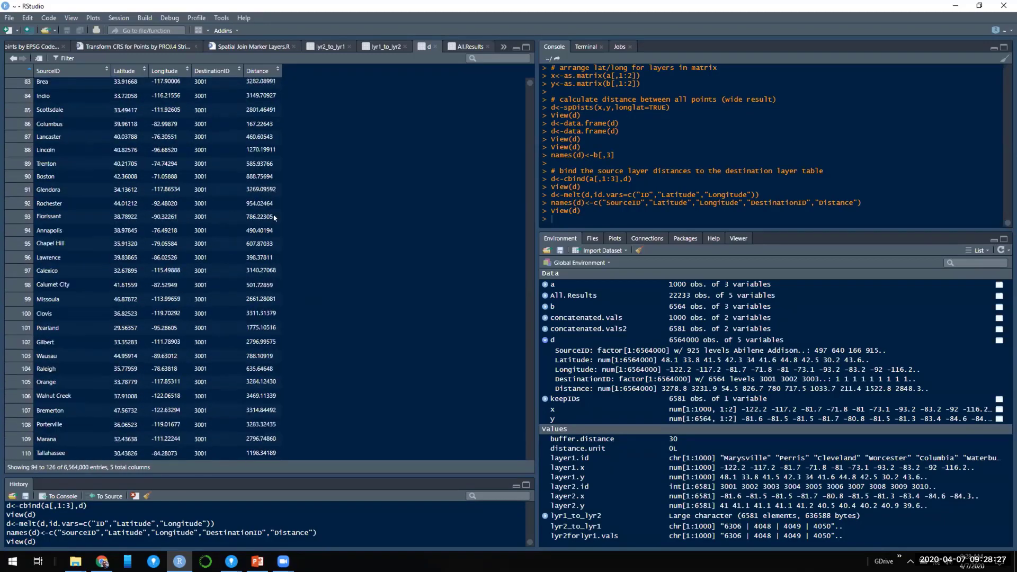
{"action": "left_click_drag", "start_coordinate": [530, 83], "coordinate": [530, 118]}
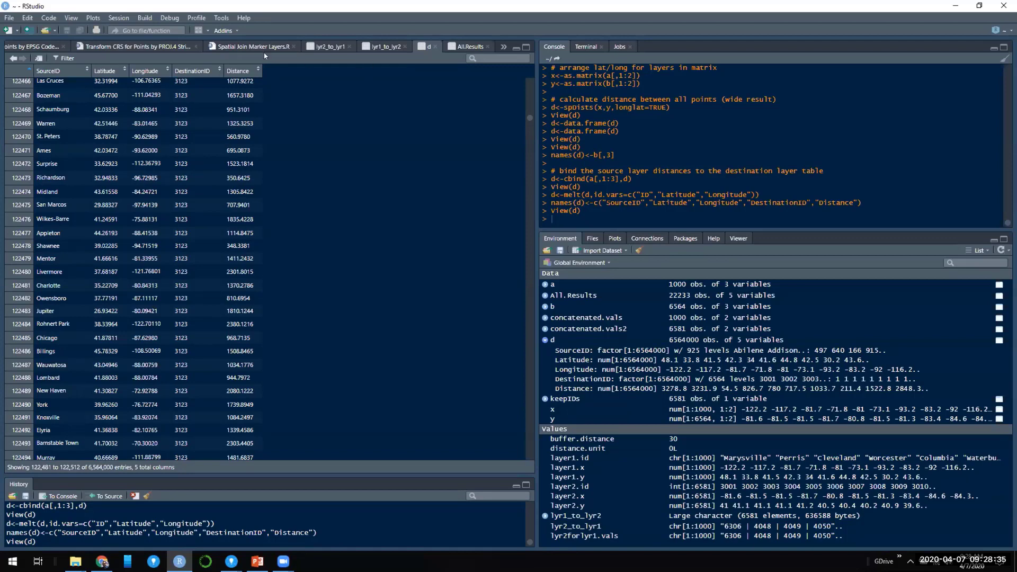
Step: Run the line that filters d to distances less than or equal to buffer.distance, and view the filtered table
{"action": "left_click", "coordinate": [156, 49]}
{"action": "left_click", "coordinate": [239, 47]}
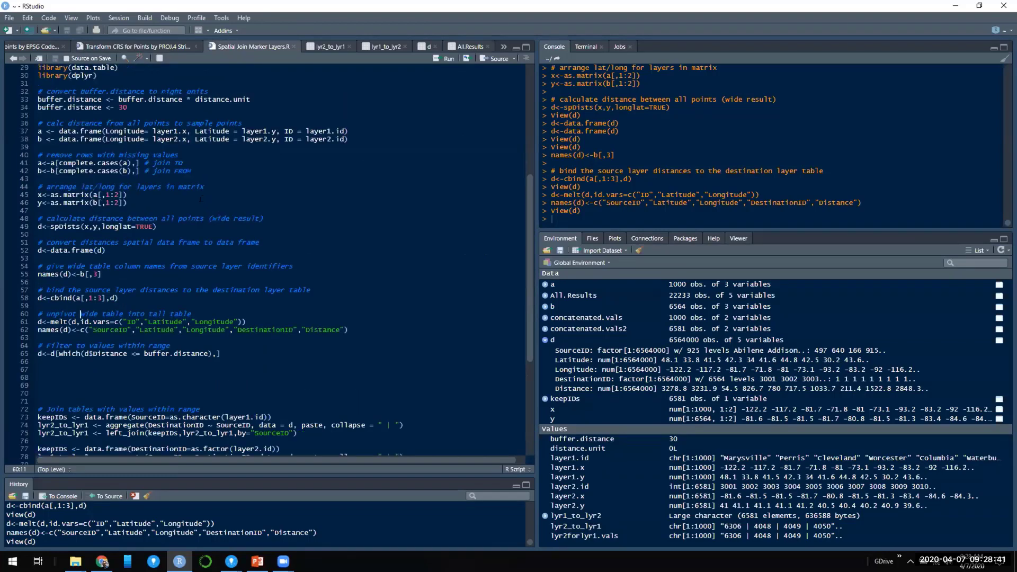
{"action": "scroll", "coordinate": [107, 317], "scroll_direction": "up", "scroll_amount": 2}
{"action": "left_click", "coordinate": [107, 363]}
{"action": "left_click_drag", "start_coordinate": [221, 353], "coordinate": [12, 353]}
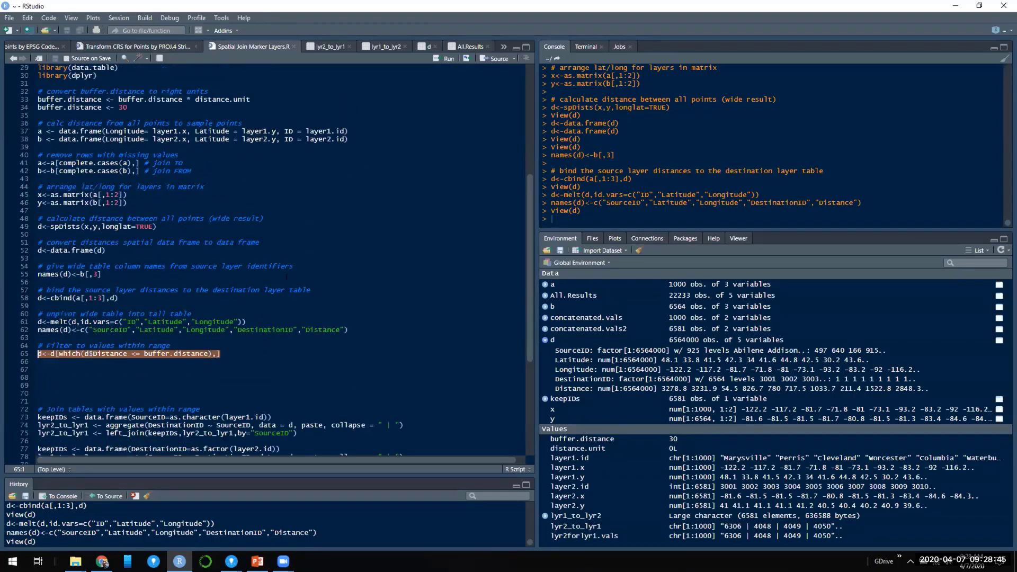
{"action": "left_click", "coordinate": [436, 59]}
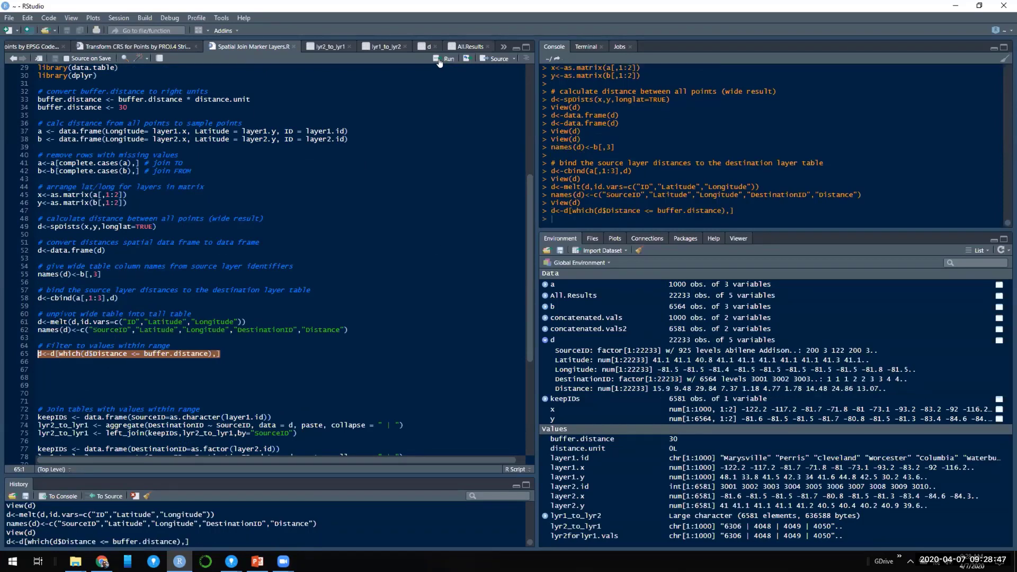
{"action": "left_click", "coordinate": [551, 340]}
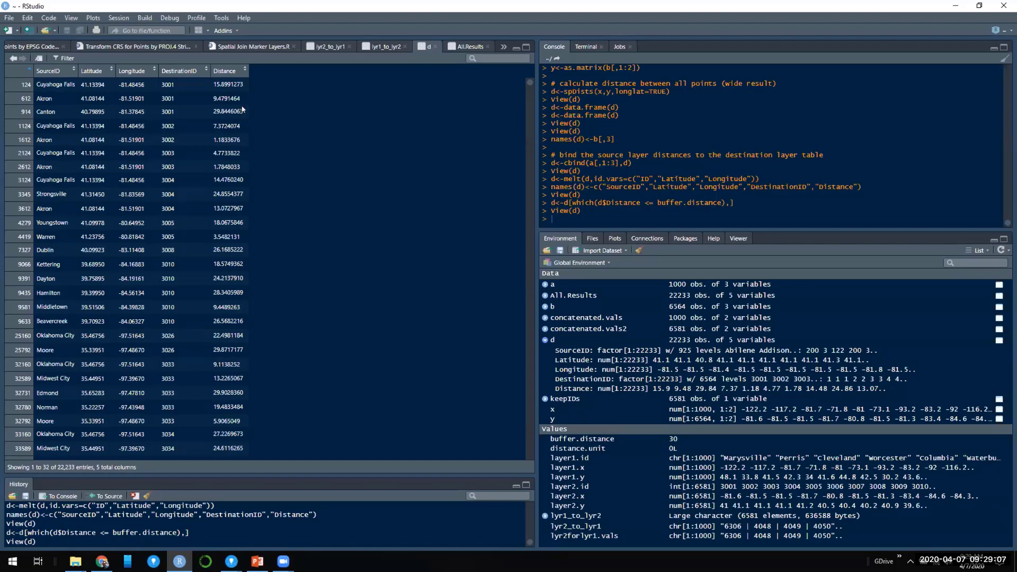
Step: Run the join and output lines 73 to 84 of the Spatial Join Marker Layers.R script
{"action": "left_click", "coordinate": [275, 48]}
{"action": "scroll", "coordinate": [267, 260], "scroll_direction": "down", "scroll_amount": 2}
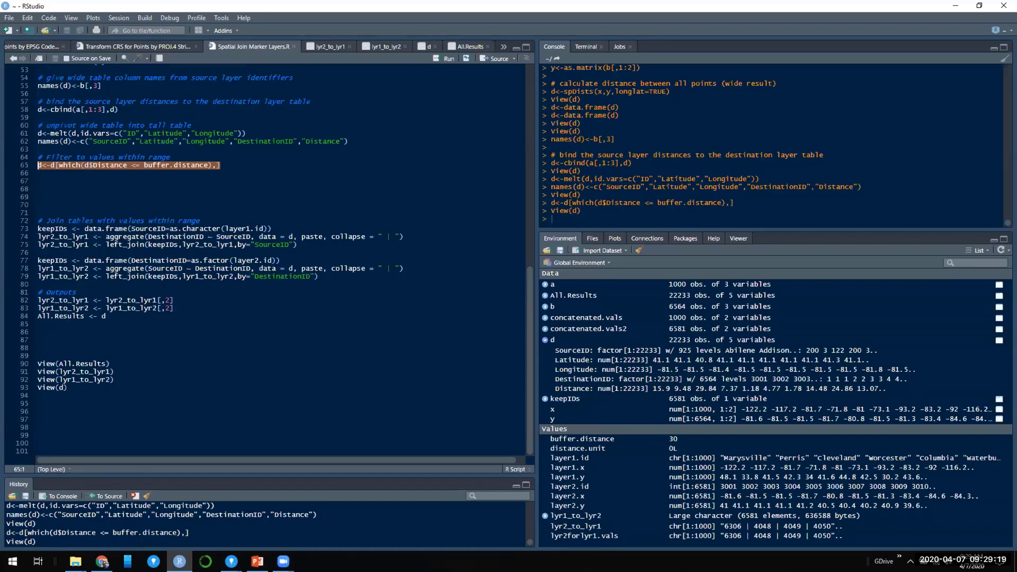
{"action": "left_click_drag", "start_coordinate": [299, 244], "coordinate": [38, 229]}
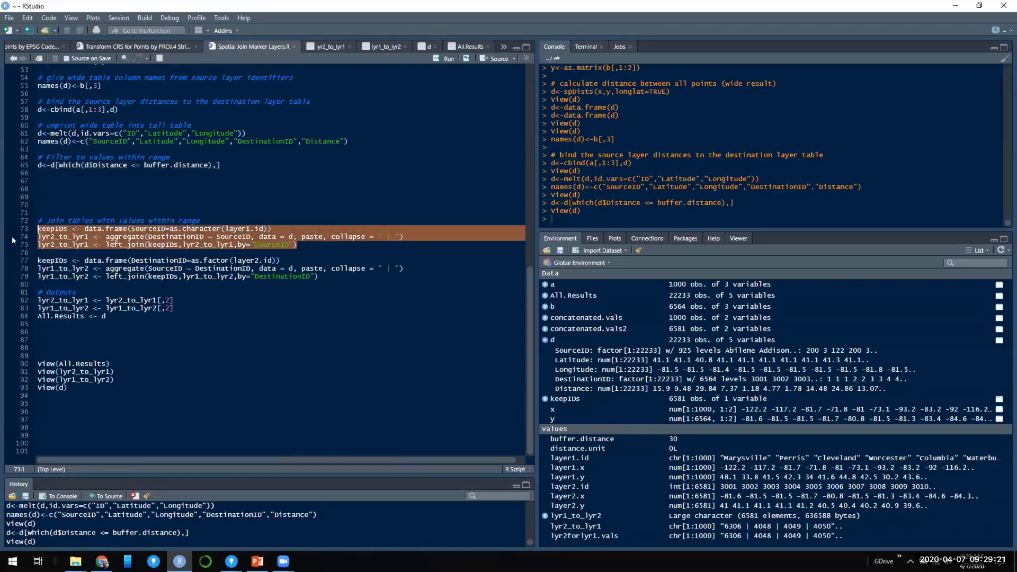
{"action": "left_click_drag", "start_coordinate": [127, 321], "coordinate": [38, 229]}
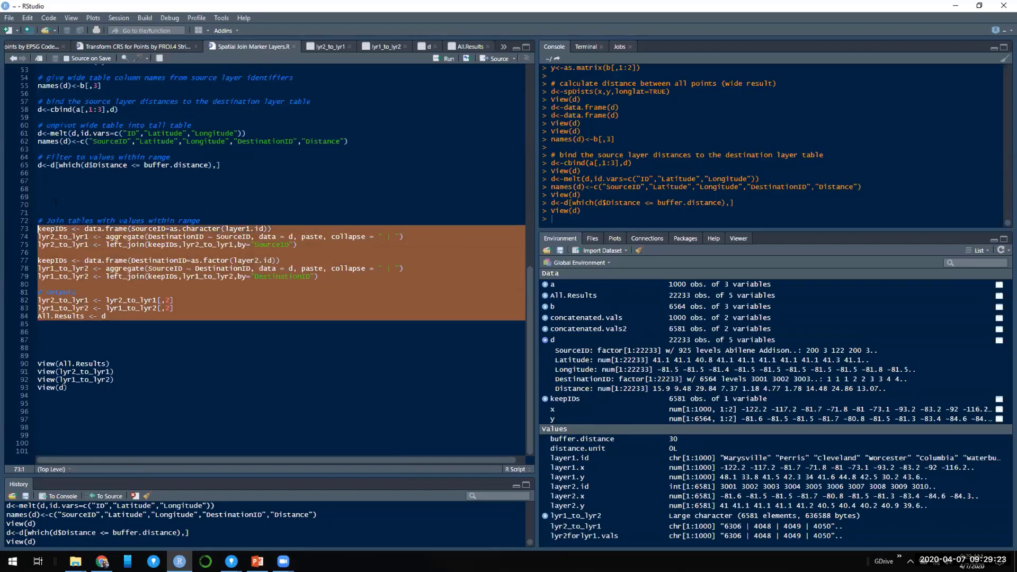
{"action": "left_click", "coordinate": [432, 58]}
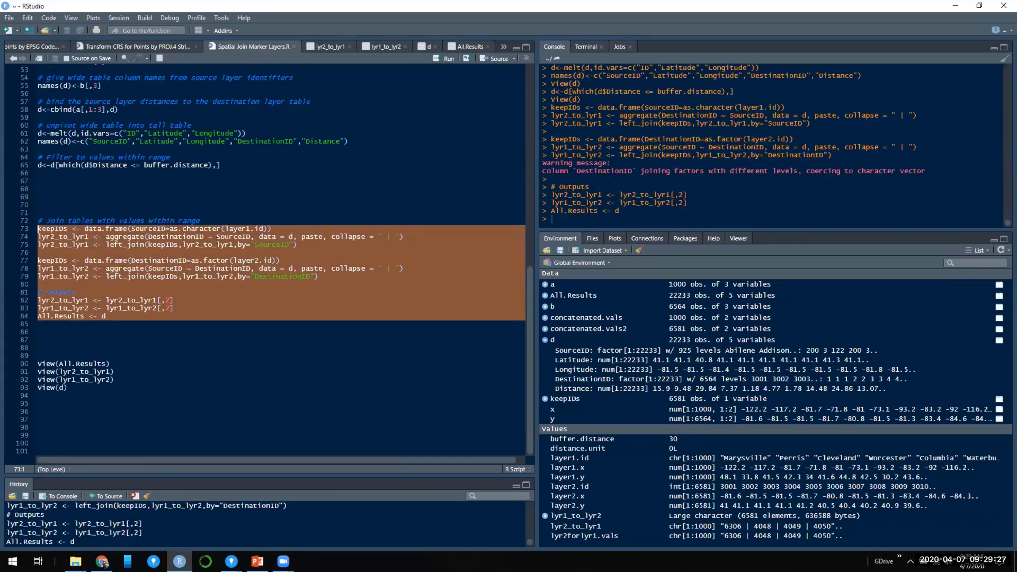
{"action": "left_click", "coordinate": [206, 307]}
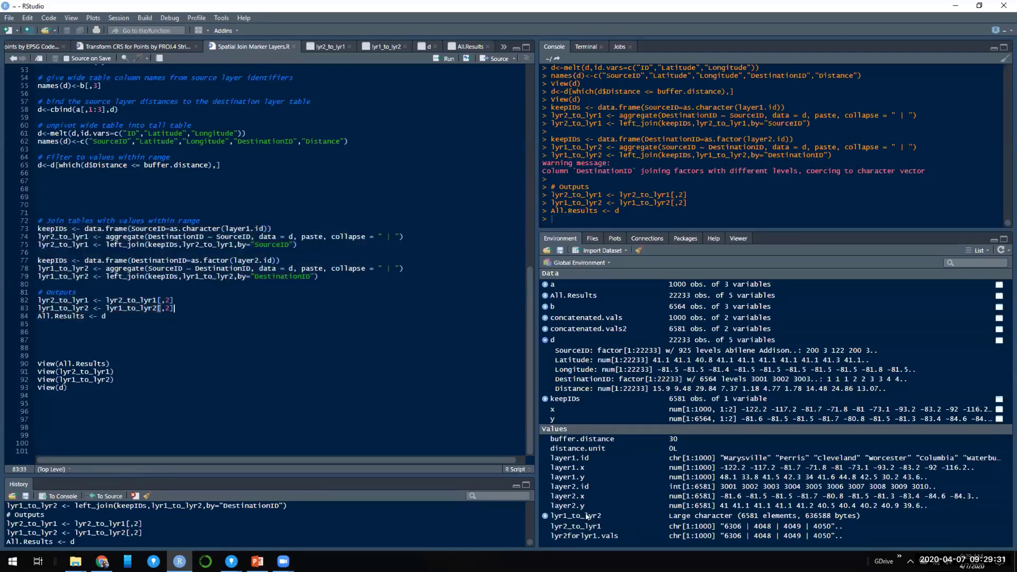
Step: Rerun only the script section that joins tables with values within range, through line 79, leaving out the Outputs lines
{"action": "left_click", "coordinate": [174, 299]}
{"action": "key", "text": "Up"}
{"action": "key", "text": "Up"}
{"action": "key", "text": "Up"}
{"action": "key", "text": "End"}
{"action": "key", "text": "shift+Up"}
{"action": "key", "text": "shift+Up"}
{"action": "key", "text": "shift+Up"}
{"action": "key", "text": "shift+Up"}
{"action": "key", "text": "shift+Up"}
{"action": "key", "text": "shift+Up"}
{"action": "key", "text": "shift+Up"}
{"action": "key", "text": "shift+Up"}
{"action": "key", "text": "shift+Up"}
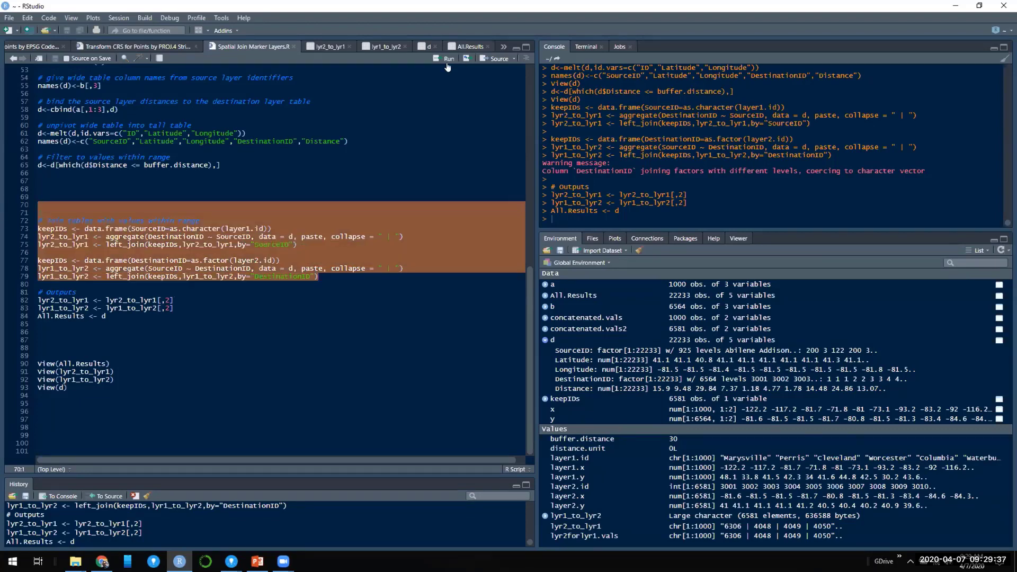
{"action": "left_click", "coordinate": [448, 59]}
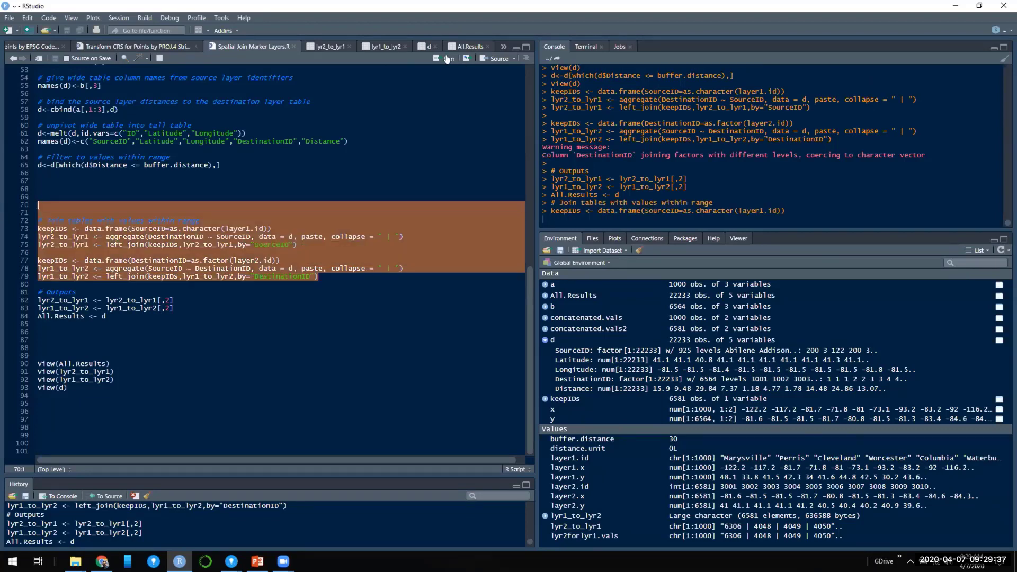
{"action": "left_click", "coordinate": [100, 278]}
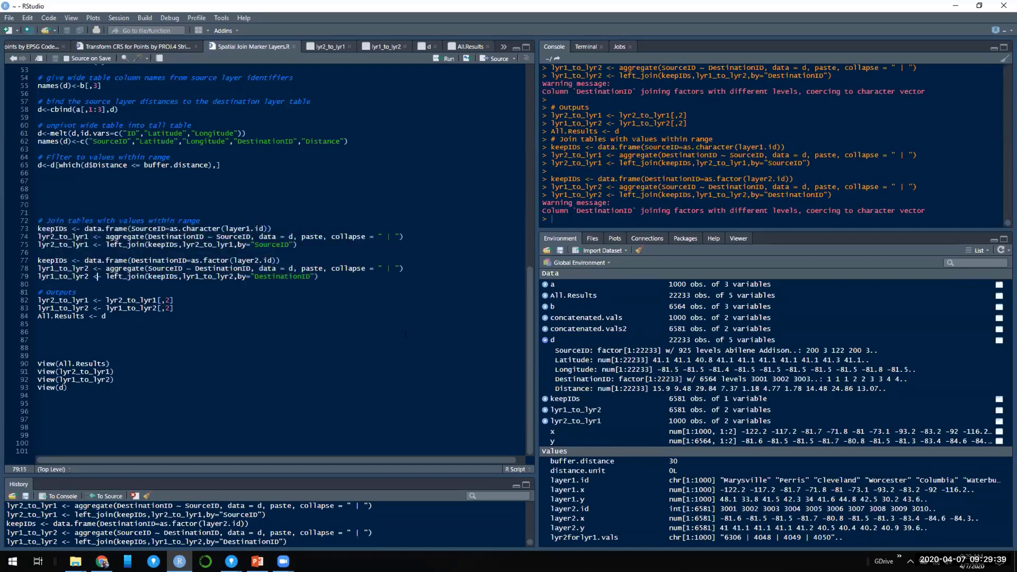
Step: View the lyr1_to_lyr2 and lyr2_to_lyr1 tables and compare them with the column 2 subsetting in the script's Outputs section
{"action": "left_click", "coordinate": [582, 411]}
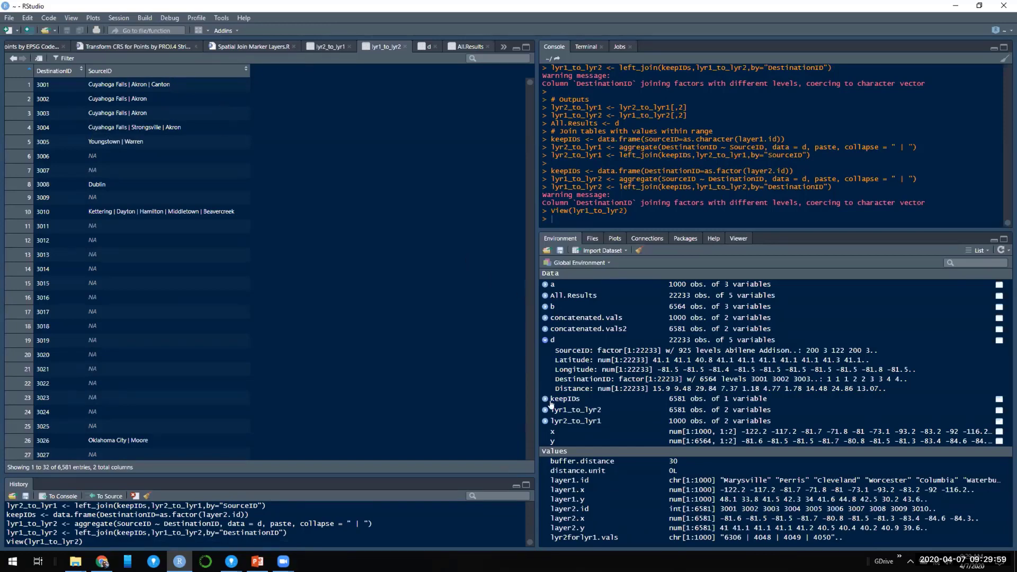
{"action": "left_click", "coordinate": [563, 422]}
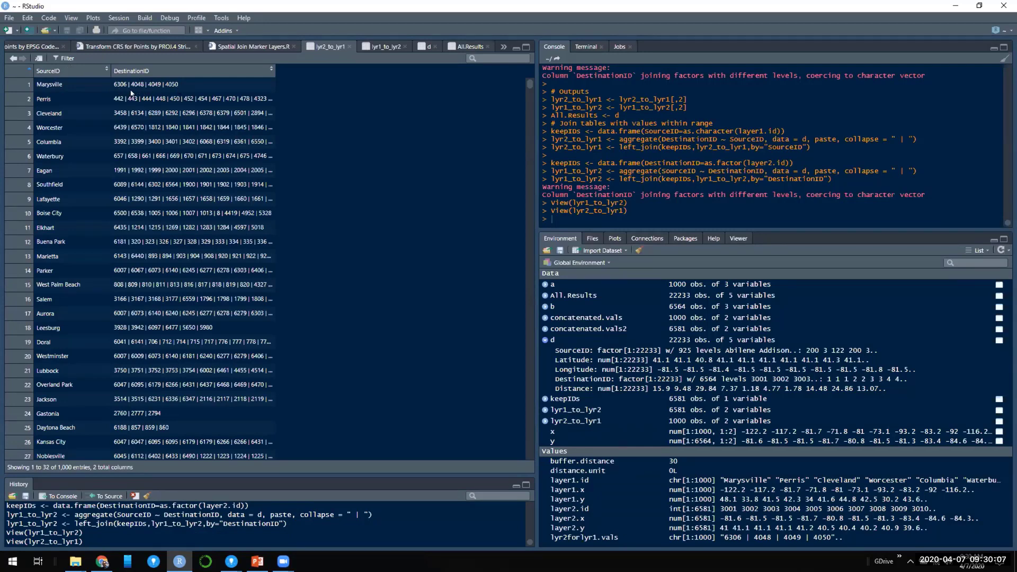
{"action": "left_click", "coordinate": [231, 48]}
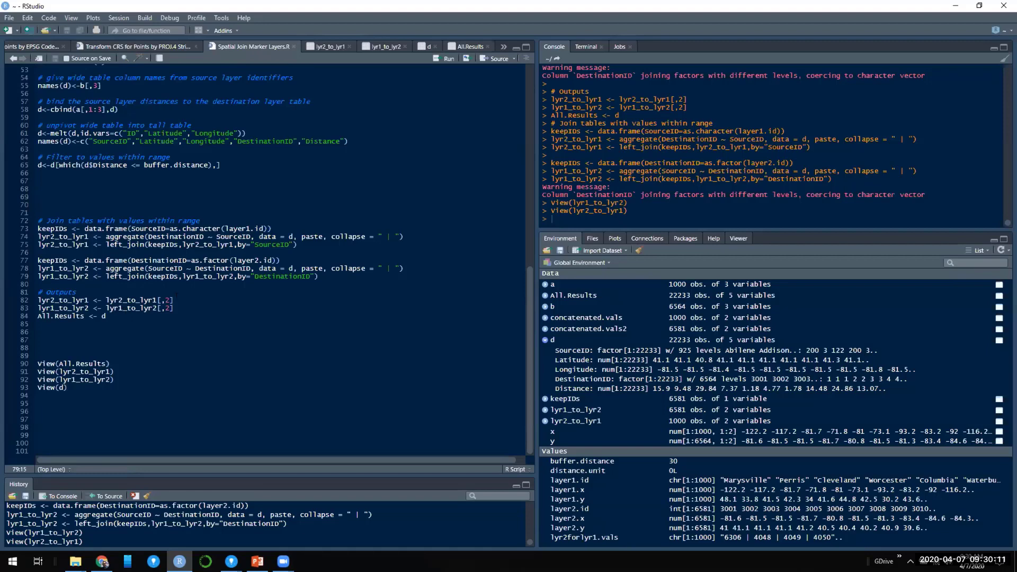
{"action": "left_click_drag", "start_coordinate": [173, 308], "coordinate": [157, 300]}
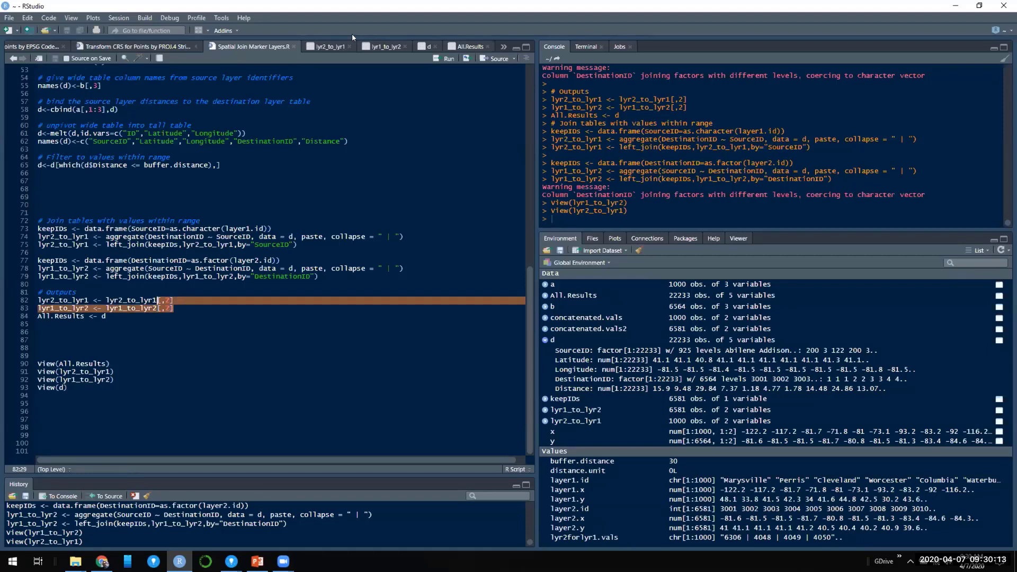
{"action": "left_click", "coordinate": [331, 47]}
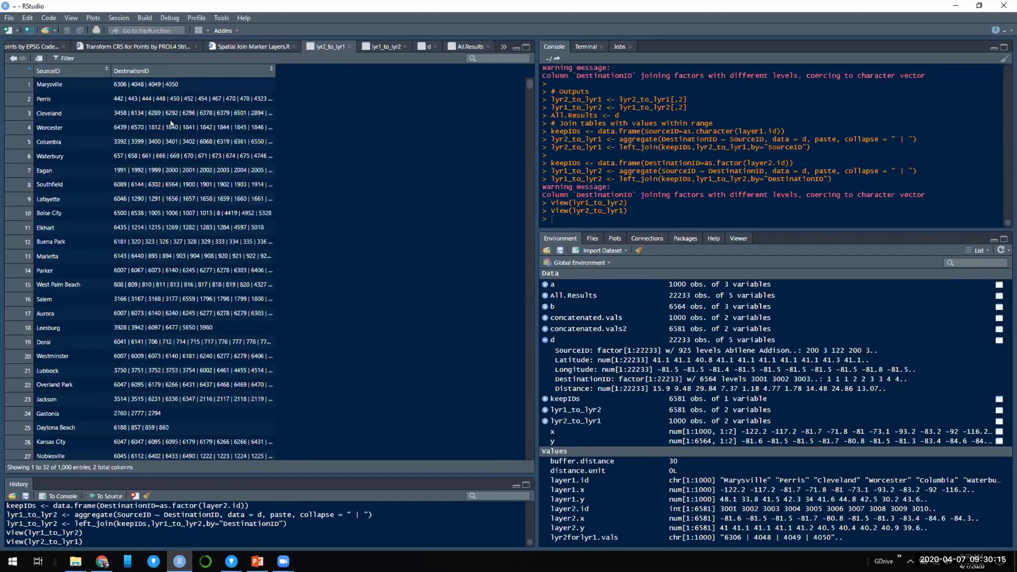
{"action": "left_click", "coordinate": [238, 46]}
Step: Check the All.Results assignment in the script and view the All.Results data frame
{"action": "left_click", "coordinate": [107, 323]}
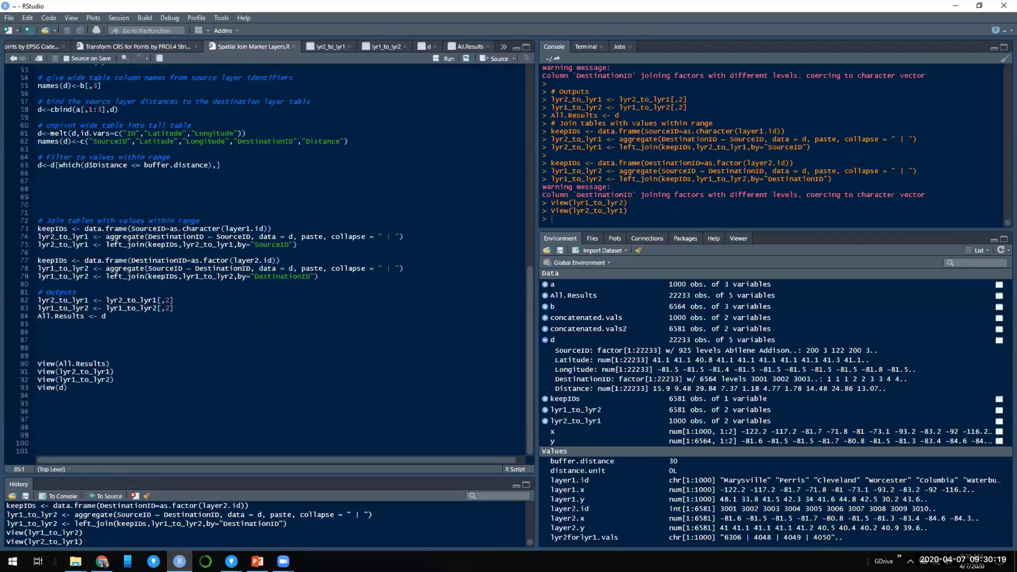
{"action": "key", "text": "Up"}
{"action": "key", "text": "End"}
{"action": "key", "text": "shift+Home"}
{"action": "key", "text": "Right"}
{"action": "left_click", "coordinate": [556, 298]}
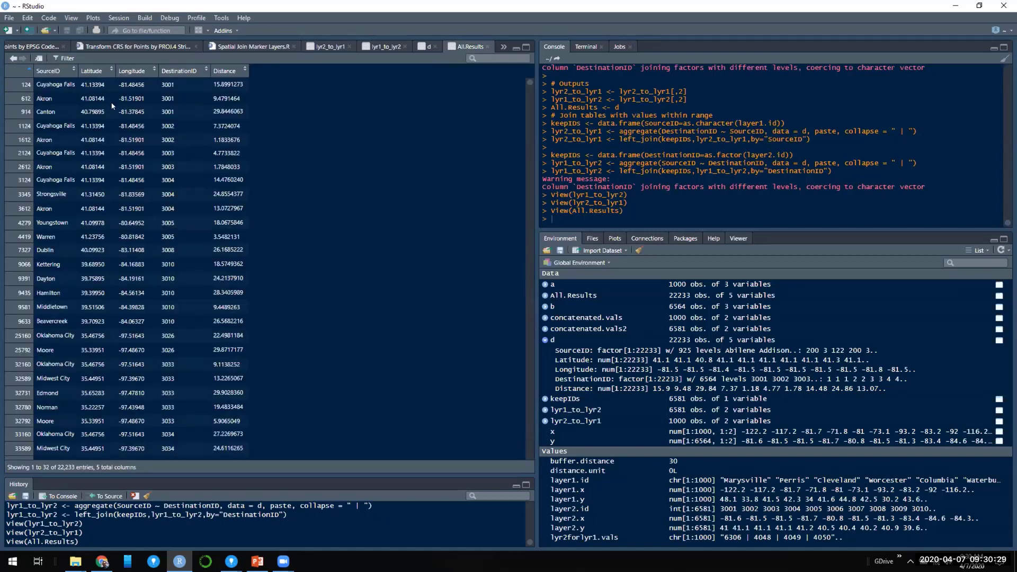
Step: Switch to the Spotfire analysis and add the lyr1_to_lyr2 column to the Hospital data table
{"action": "left_click", "coordinate": [956, 6]}
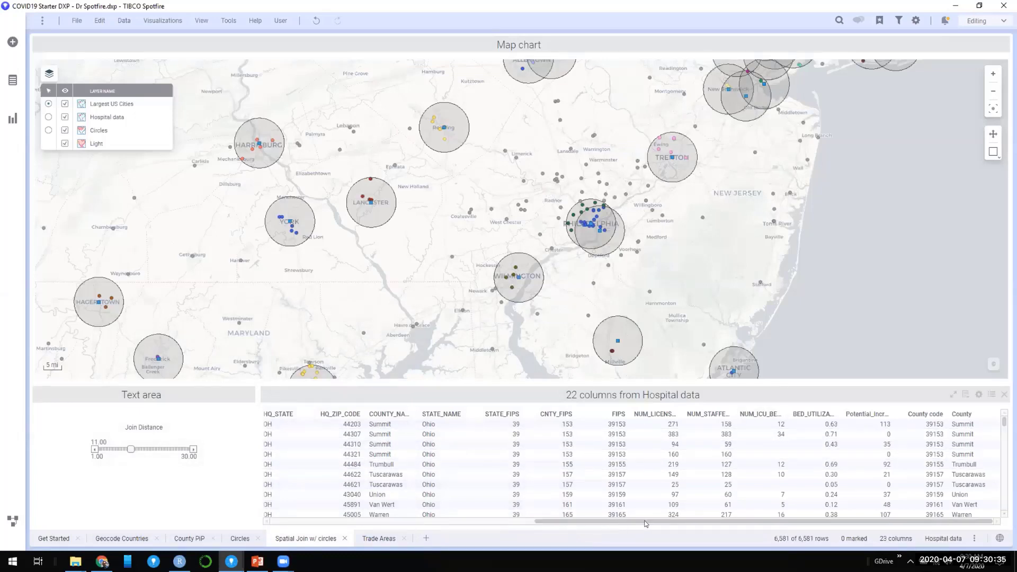
{"action": "right_click", "coordinate": [662, 464]}
{"action": "left_click", "coordinate": [697, 543]}
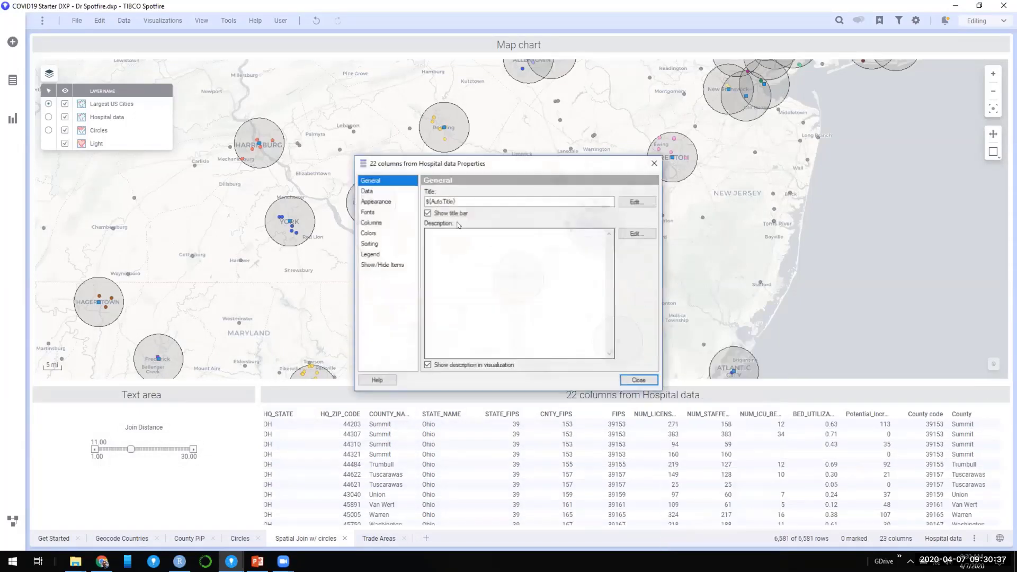
{"action": "left_click", "coordinate": [370, 222]}
{"action": "left_click", "coordinate": [539, 206]}
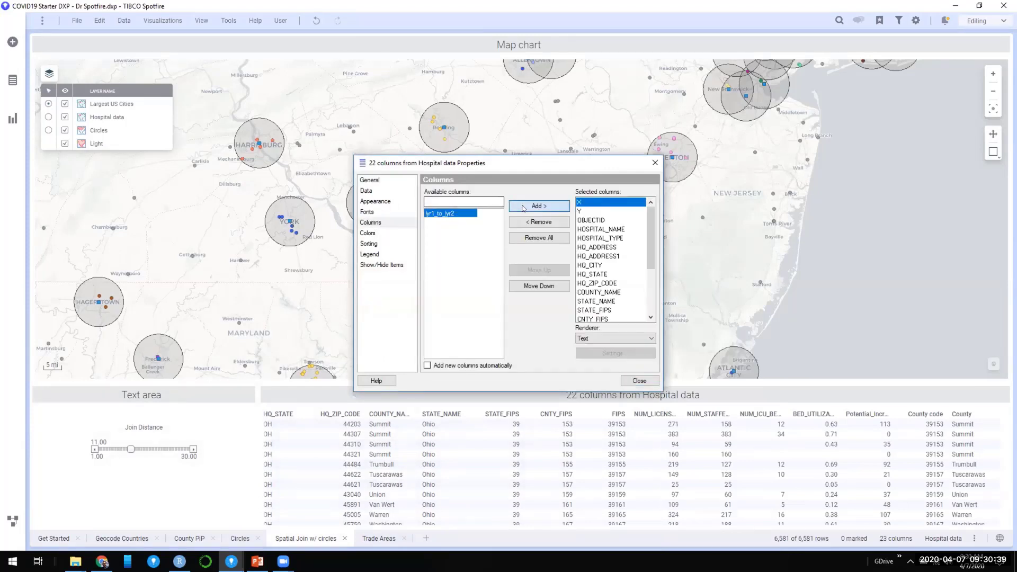
{"action": "left_click", "coordinate": [638, 380]}
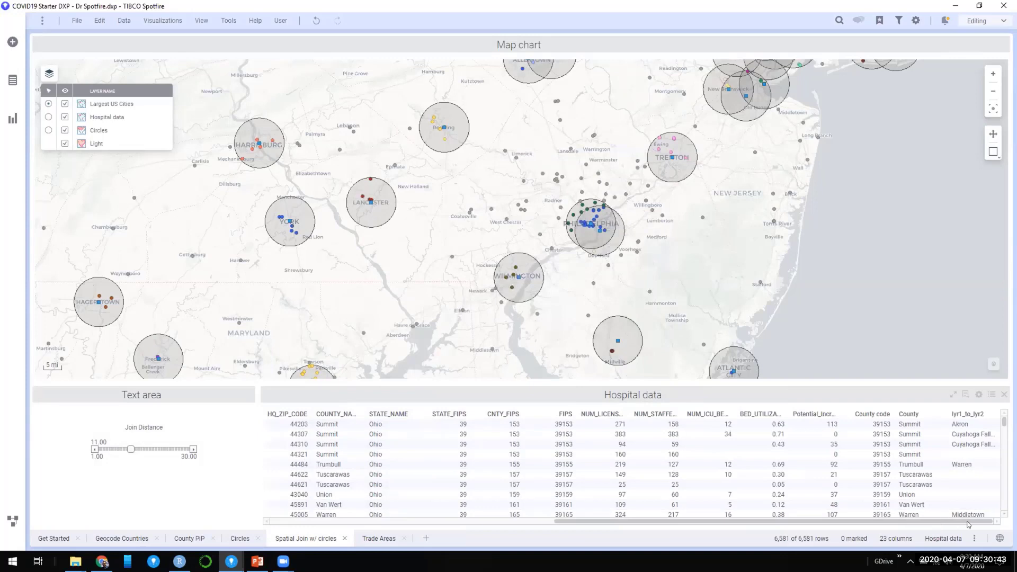
Step: Maximize the Hospital data table and widen its lyr1_to_lyr2 column so the full city lists fit
{"action": "scroll", "coordinate": [965, 456], "scroll_direction": "down", "scroll_amount": 2}
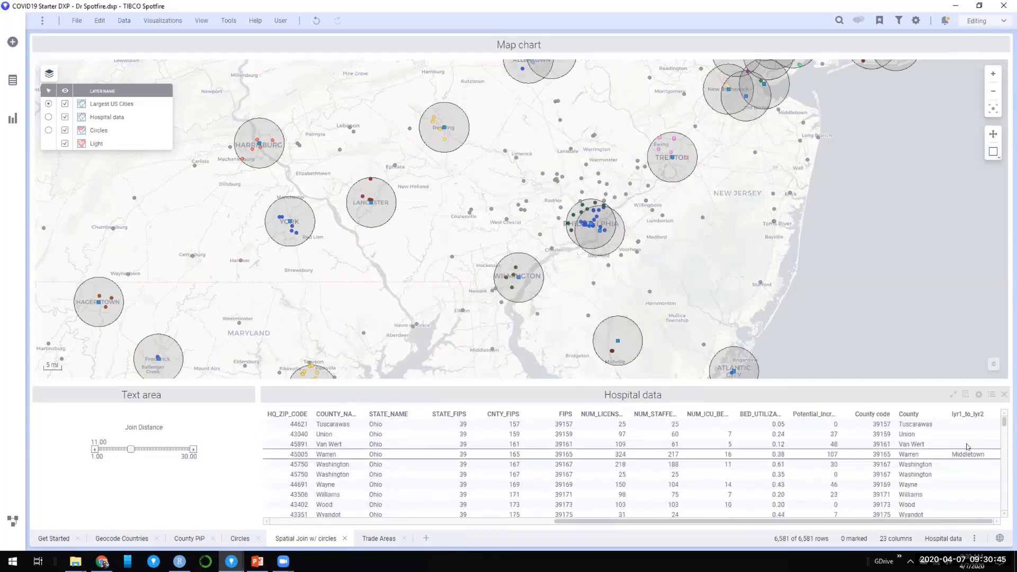
{"action": "scroll", "coordinate": [387, 474], "scroll_direction": "up", "scroll_amount": 2}
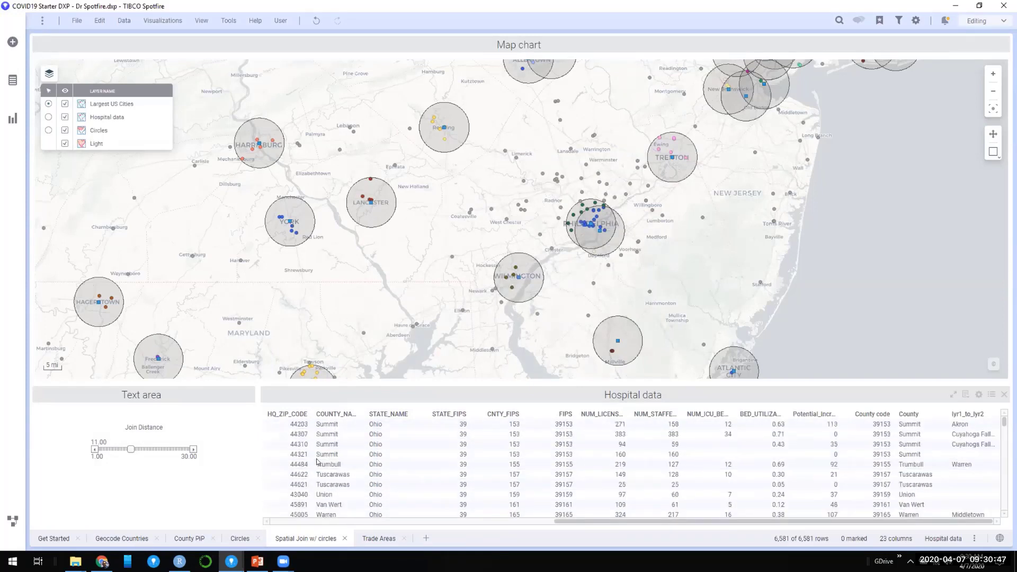
{"action": "left_click", "coordinate": [953, 395]}
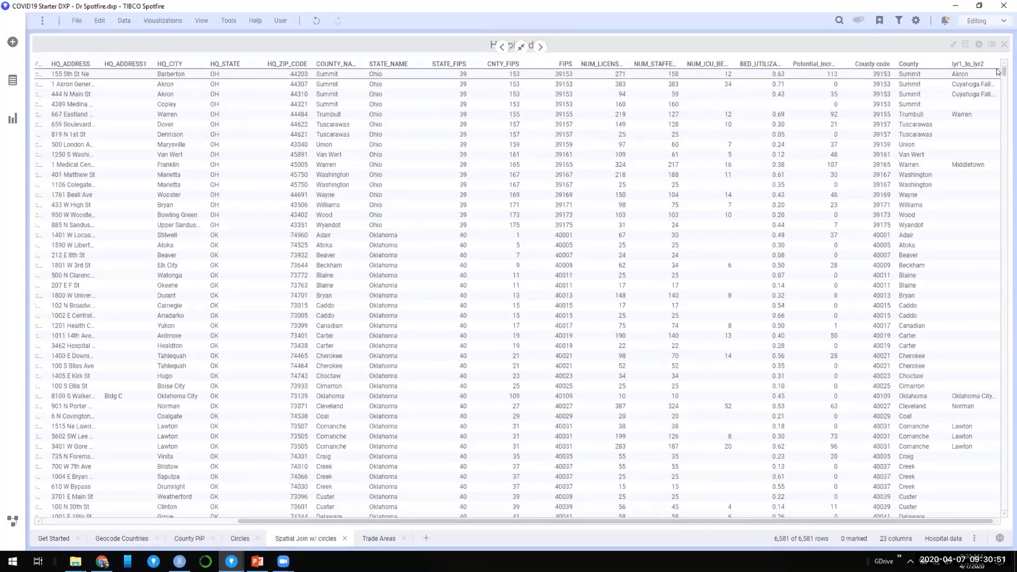
{"action": "left_click_drag", "start_coordinate": [997, 63], "coordinate": [1016, 62]}
{"action": "left_click_drag", "start_coordinate": [790, 522], "coordinate": [581, 522]}
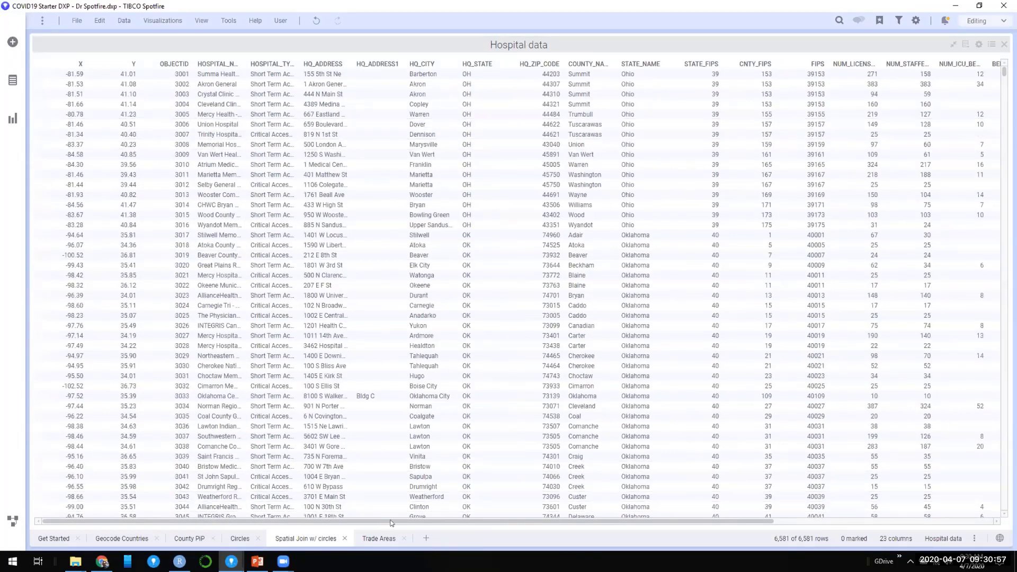
{"action": "left_click_drag", "start_coordinate": [782, 522], "coordinate": [789, 523]}
{"action": "left_click", "coordinate": [790, 523]}
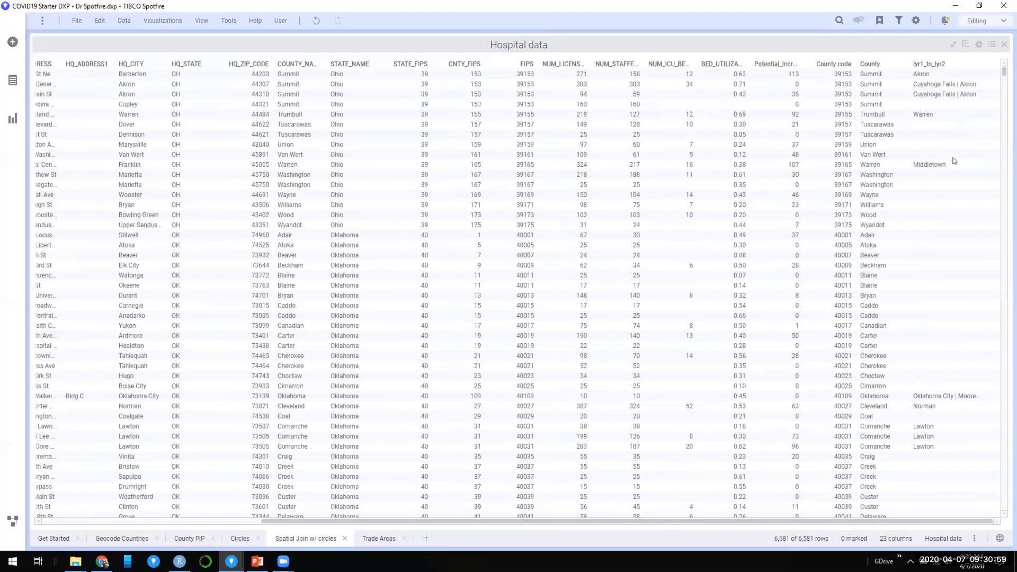
Step: Examine the cities matched to each hospital in the lyr1_to_lyr2 column, and restore the table to its normal size
{"action": "scroll", "coordinate": [954, 212], "scroll_direction": "down", "scroll_amount": 2}
{"action": "scroll", "coordinate": [955, 236], "scroll_direction": "down", "scroll_amount": 5}
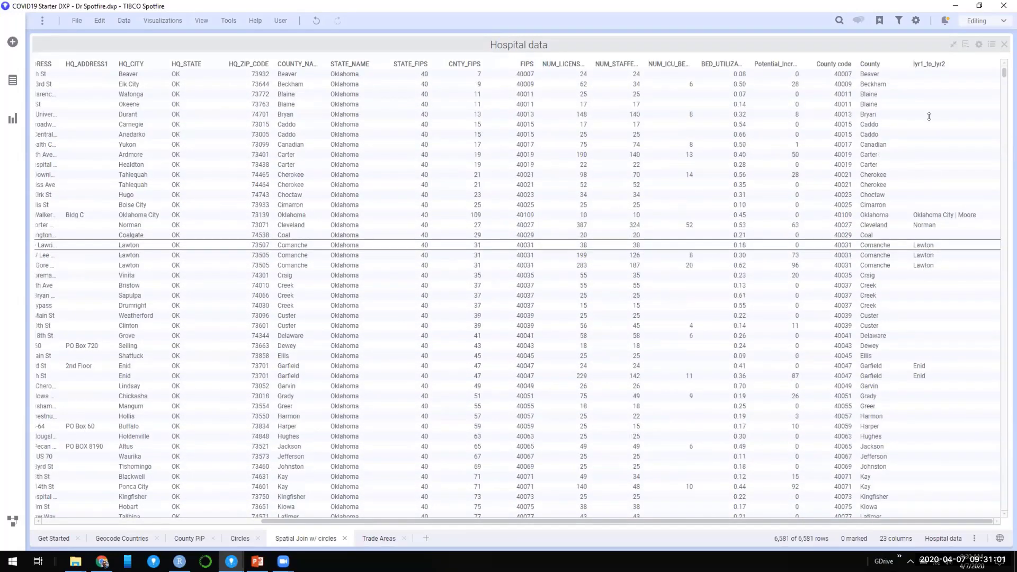
{"action": "scroll", "coordinate": [925, 140], "scroll_direction": "down", "scroll_amount": 1}
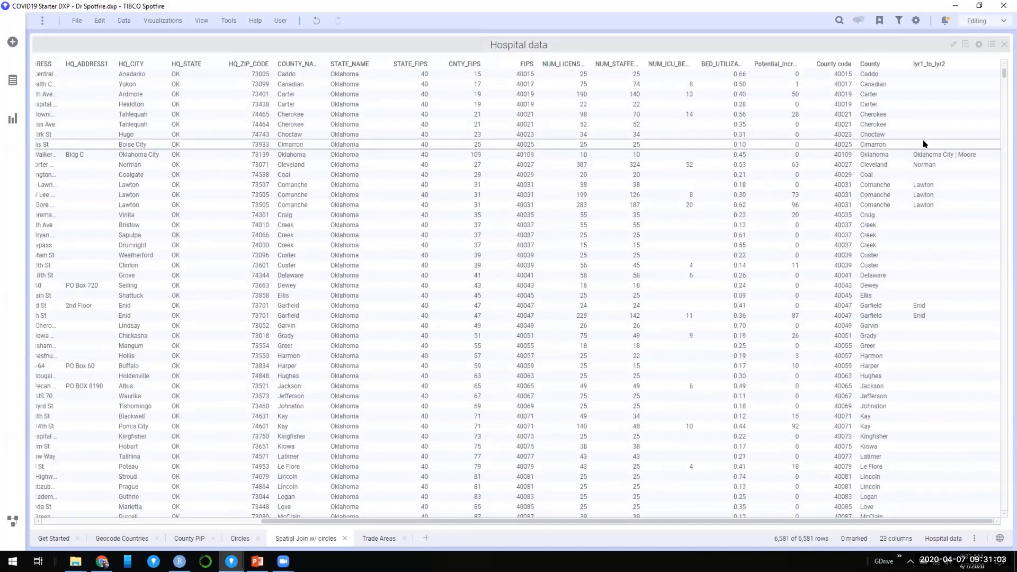
{"action": "scroll", "coordinate": [927, 168], "scroll_direction": "down", "scroll_amount": 7}
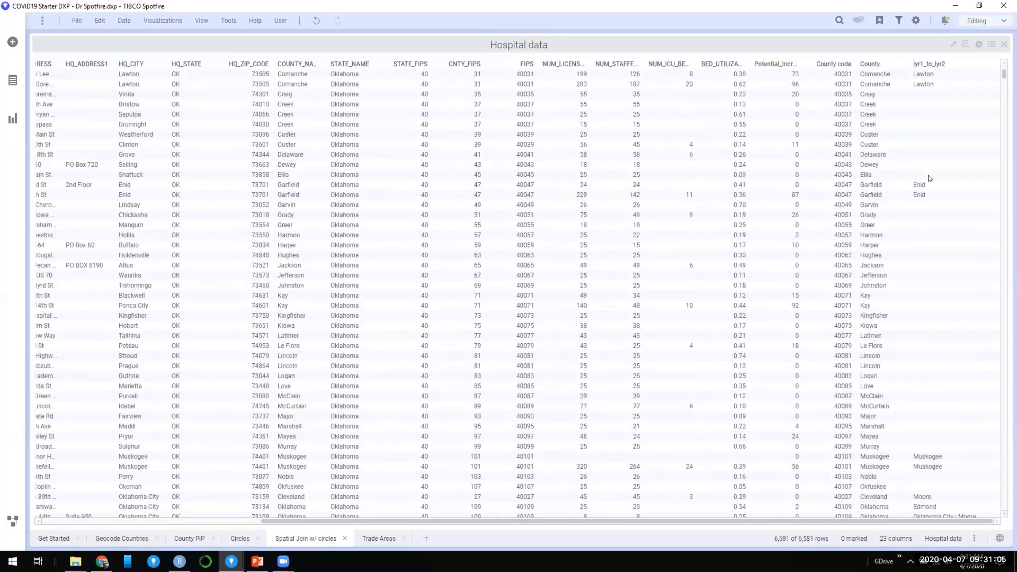
{"action": "scroll", "coordinate": [936, 219], "scroll_direction": "down", "scroll_amount": 13}
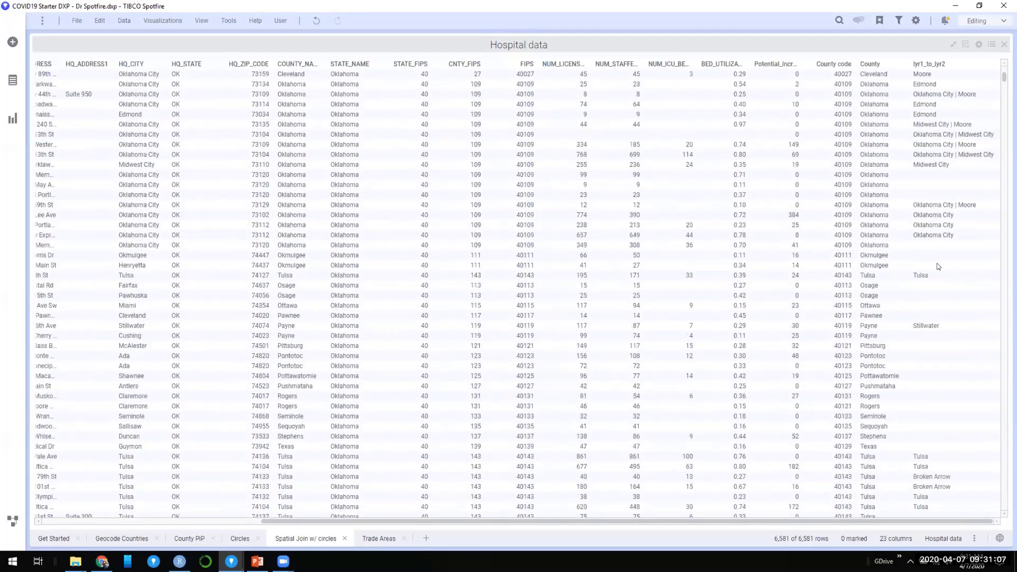
{"action": "scroll", "coordinate": [932, 266], "scroll_direction": "down", "scroll_amount": 16}
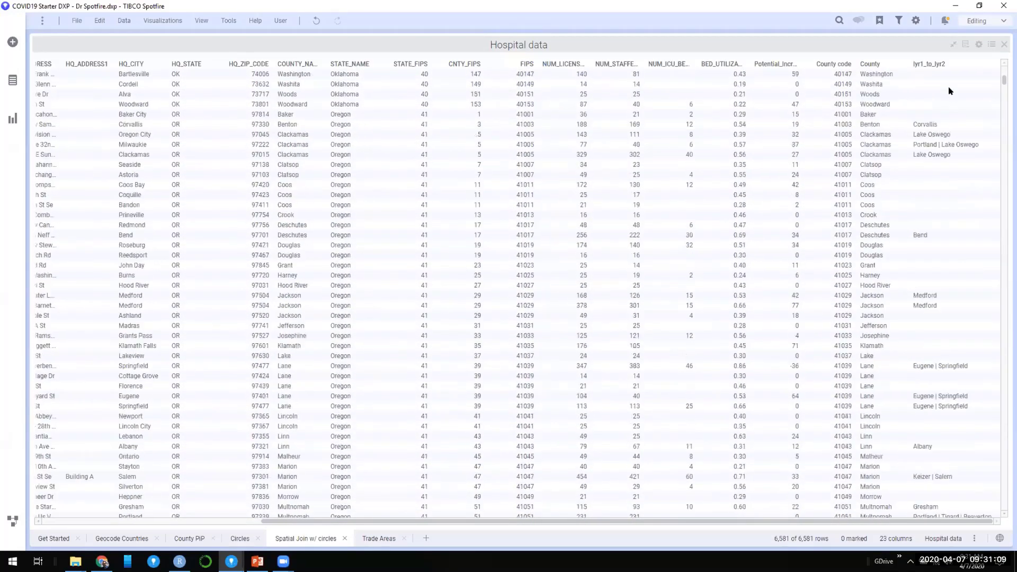
{"action": "left_click", "coordinate": [953, 45]}
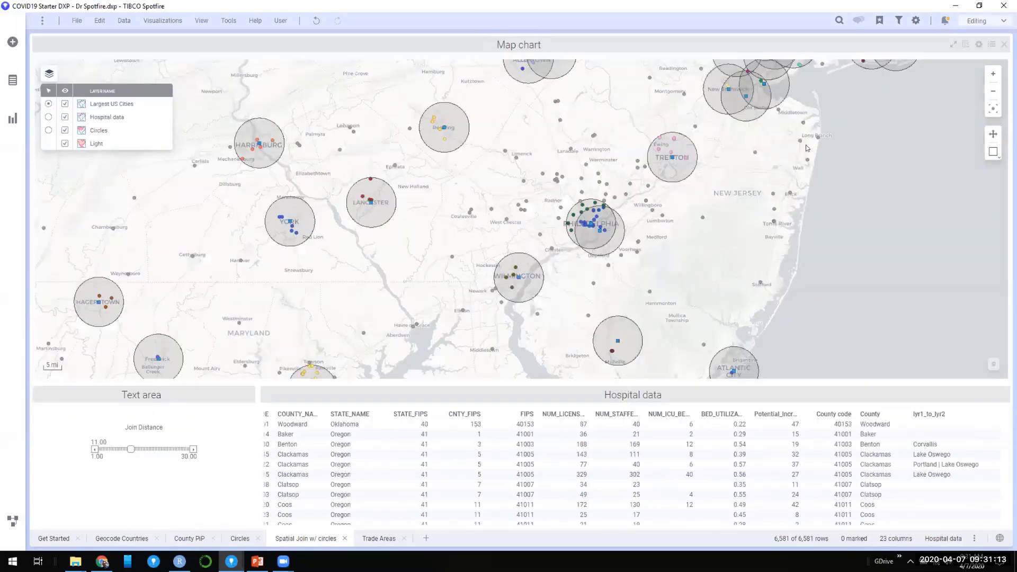
{"action": "scroll", "coordinate": [776, 151], "scroll_direction": "down", "scroll_amount": 1}
{"action": "scroll", "coordinate": [788, 90], "scroll_direction": "up", "scroll_amount": 2}
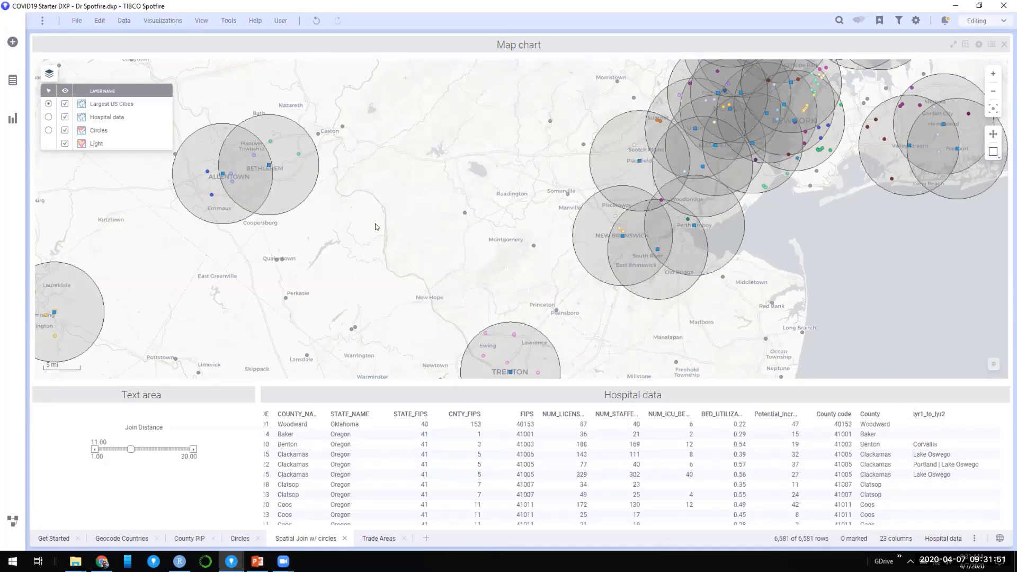
{"action": "scroll", "coordinate": [419, 192], "scroll_direction": "down", "scroll_amount": 2}
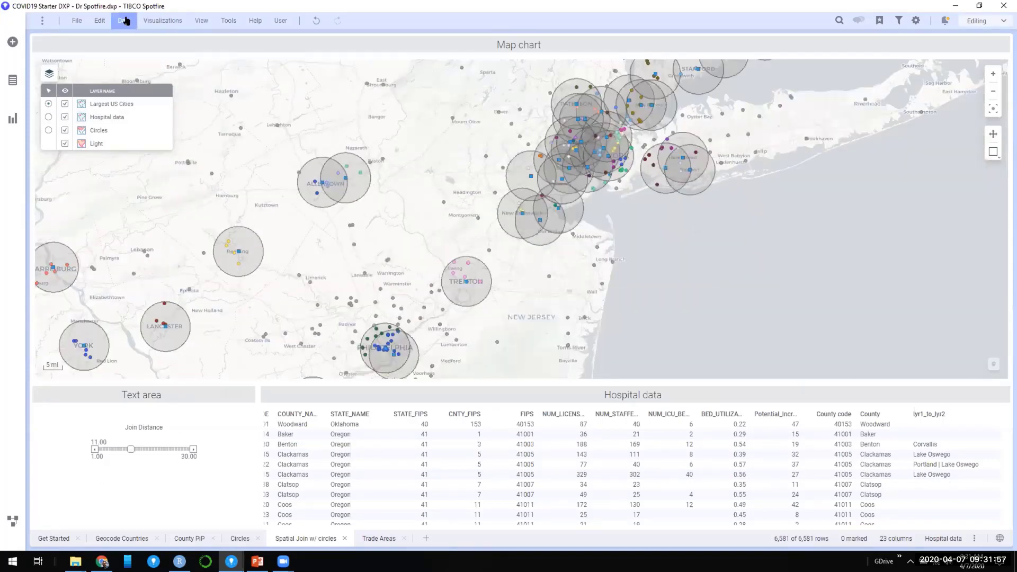
Step: Open the parameters of the Spatial Join Marker Layers data function for editing
{"action": "left_click", "coordinate": [124, 20]}
{"action": "left_click", "coordinate": [166, 240]}
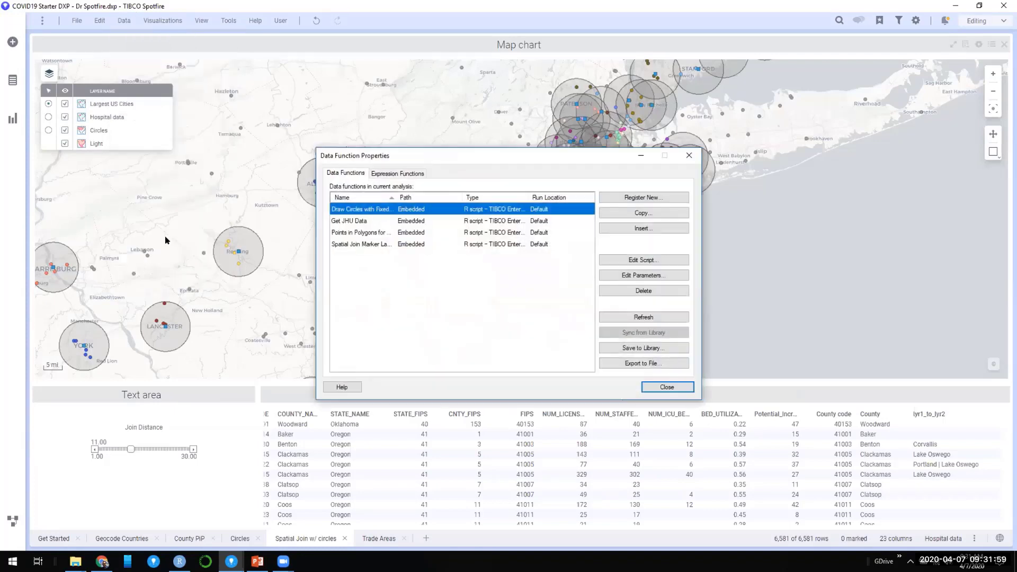
{"action": "left_click", "coordinate": [370, 243]}
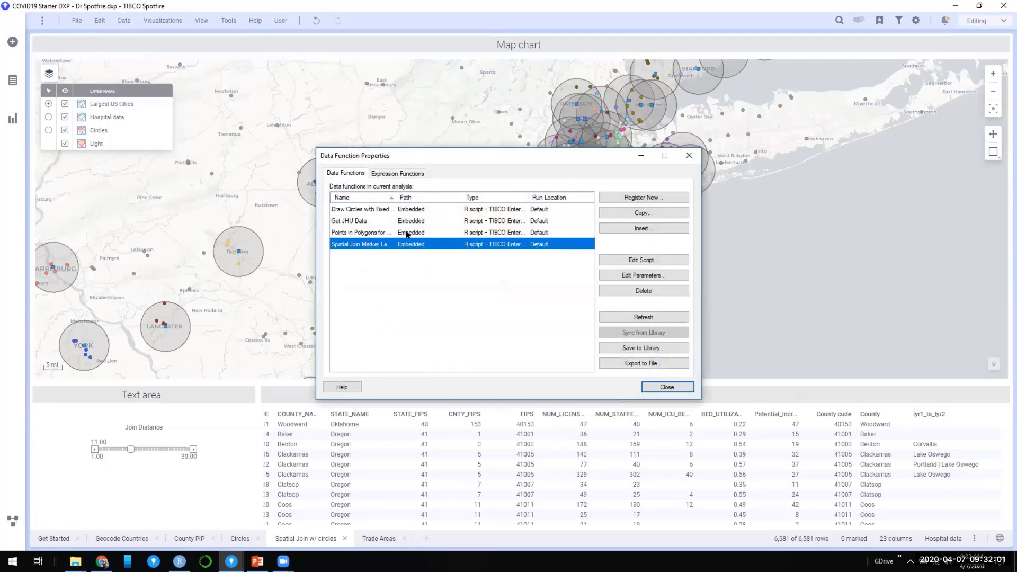
{"action": "left_click", "coordinate": [387, 233]}
{"action": "left_click", "coordinate": [391, 244]}
{"action": "left_click", "coordinate": [624, 276]}
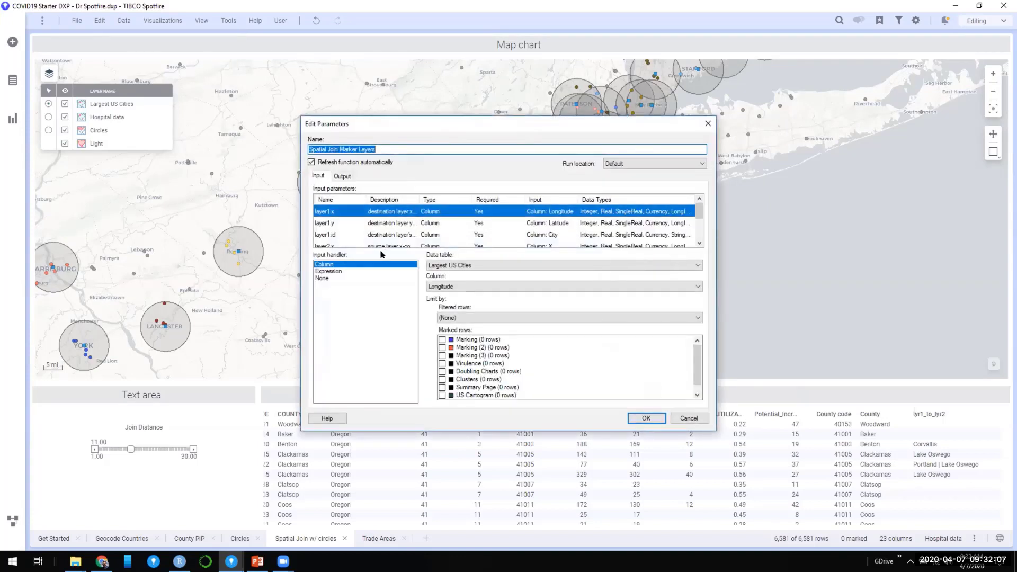
Step: Enlarge the parameter dialog and review the layer1.id and buffer distance inputs, including the document property behind the buffer distance
{"action": "left_click_drag", "start_coordinate": [435, 430], "coordinate": [434, 491]}
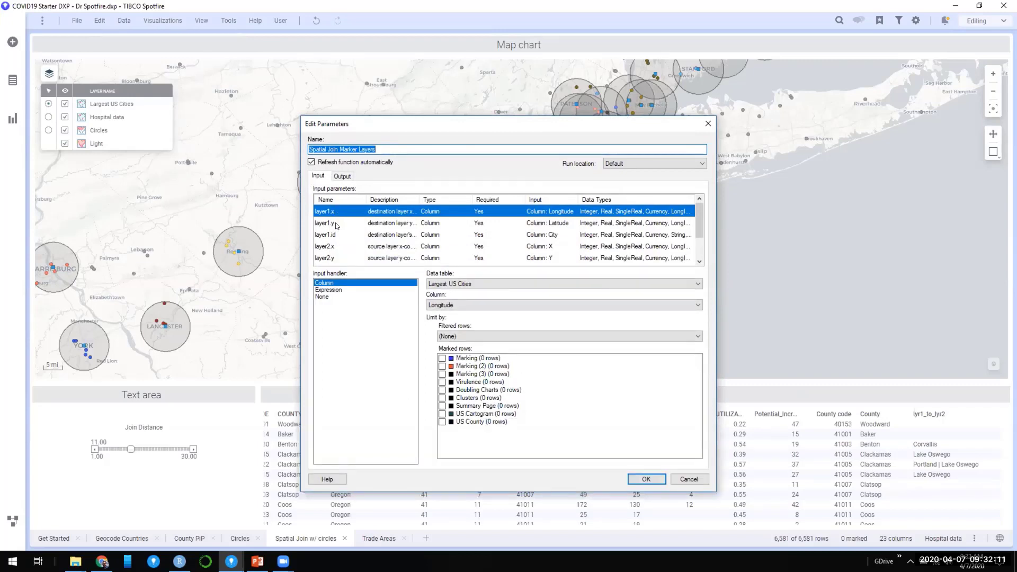
{"action": "left_click", "coordinate": [335, 235]}
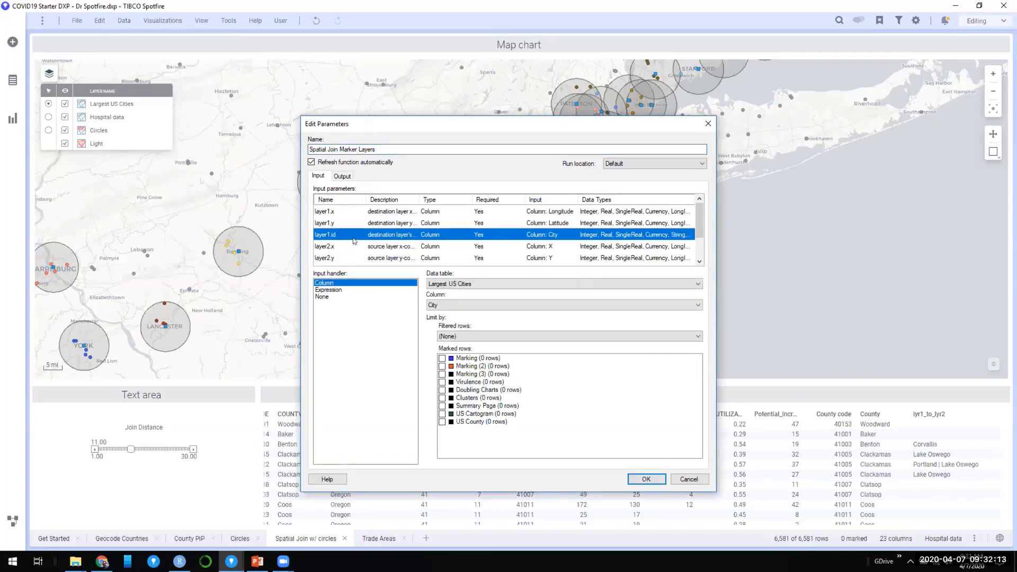
{"action": "scroll", "coordinate": [354, 241], "scroll_direction": "down", "scroll_amount": 1}
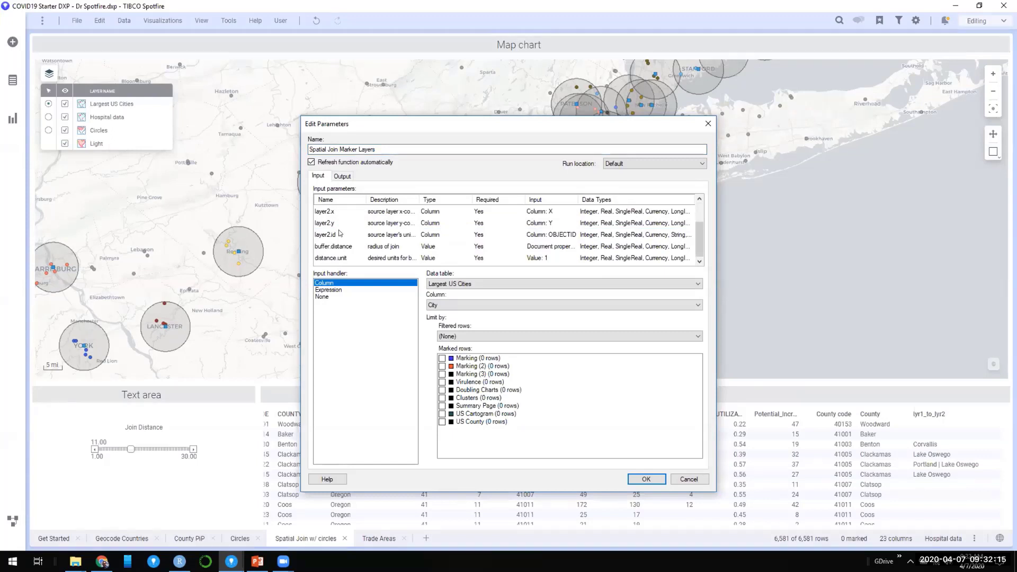
{"action": "left_click", "coordinate": [340, 246]}
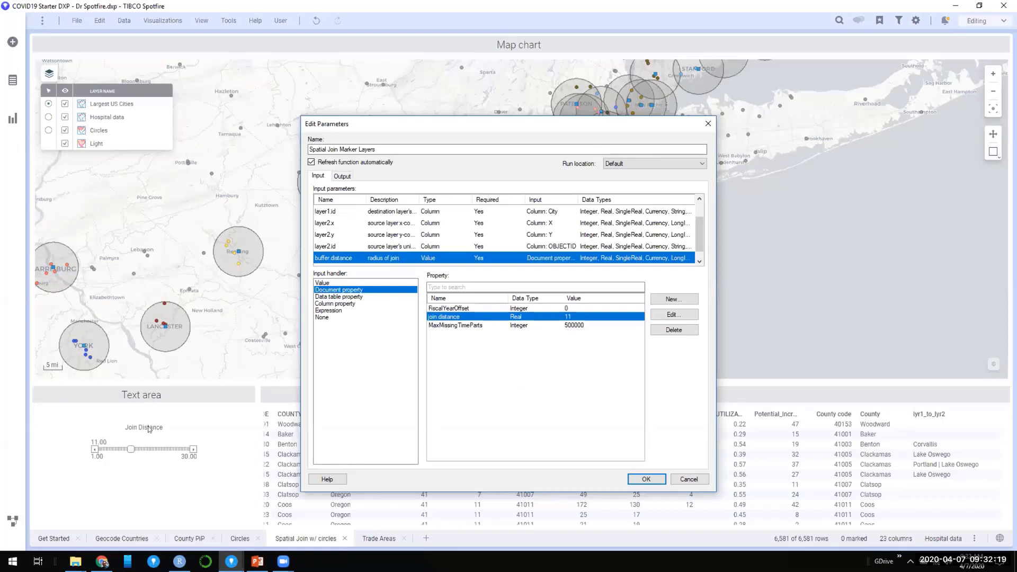
Step: Review the target tables of the lyr1_to_lyr2 and lyr2_to_lyr1 outputs, and leave the data function without replacing any data
{"action": "left_click", "coordinate": [345, 176]}
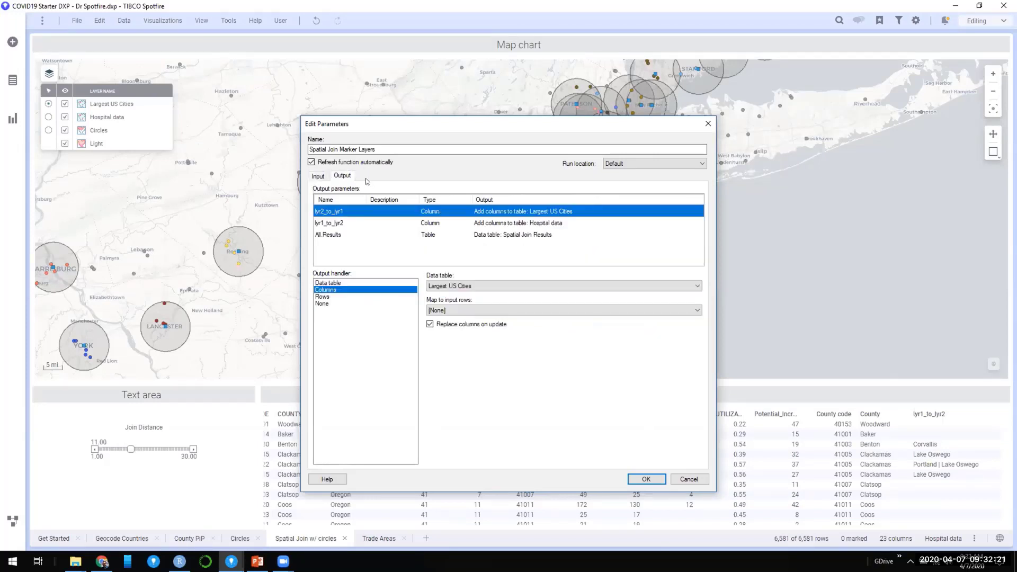
{"action": "left_click", "coordinate": [443, 222]}
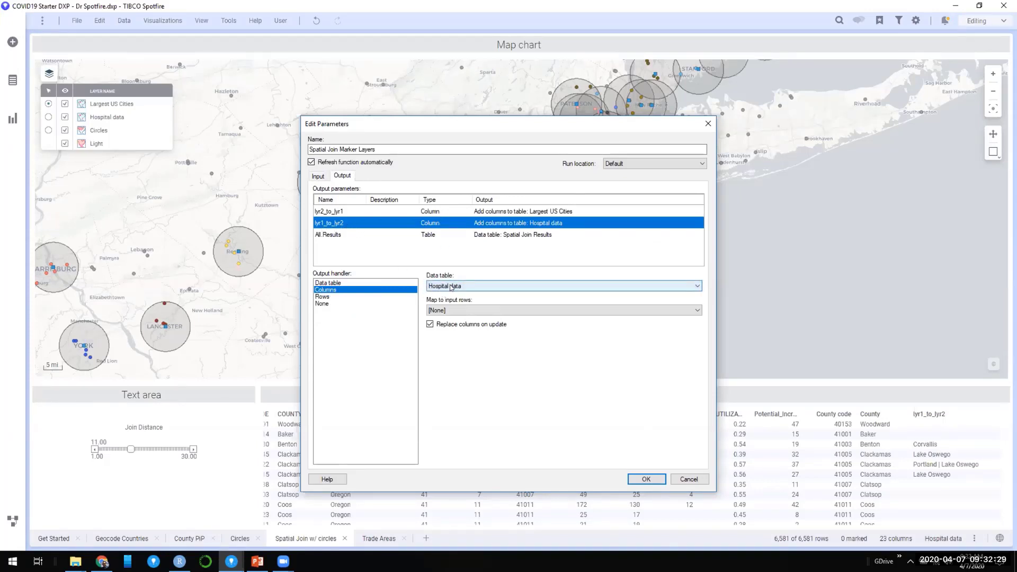
{"action": "left_click", "coordinate": [353, 211]}
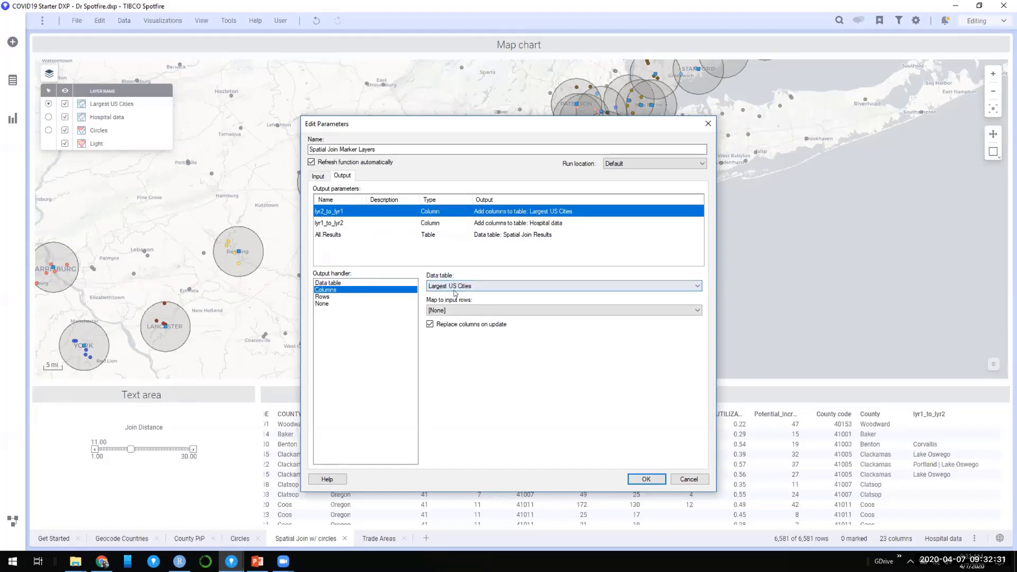
{"action": "left_click", "coordinate": [642, 480]}
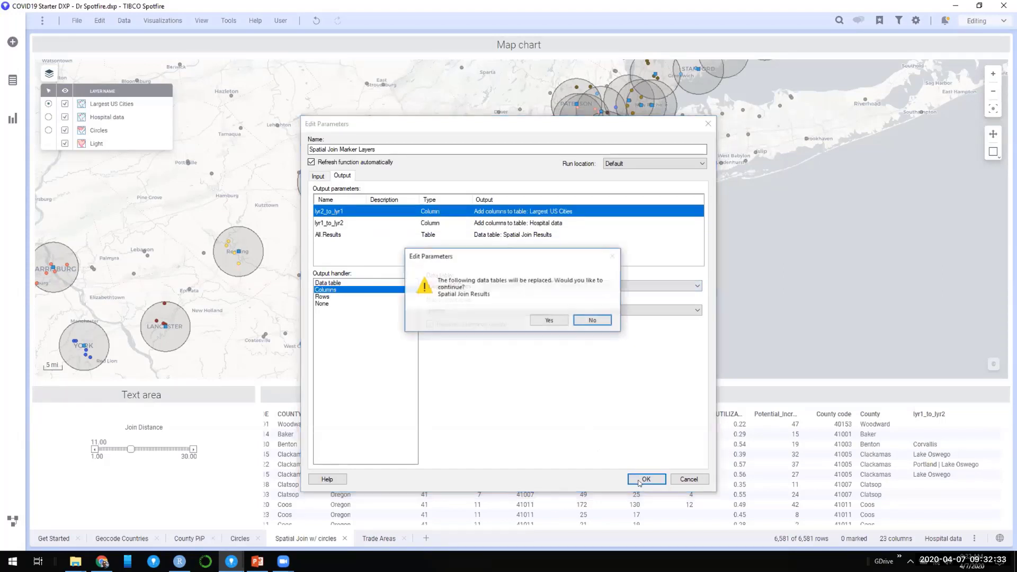
{"action": "left_click", "coordinate": [591, 321]}
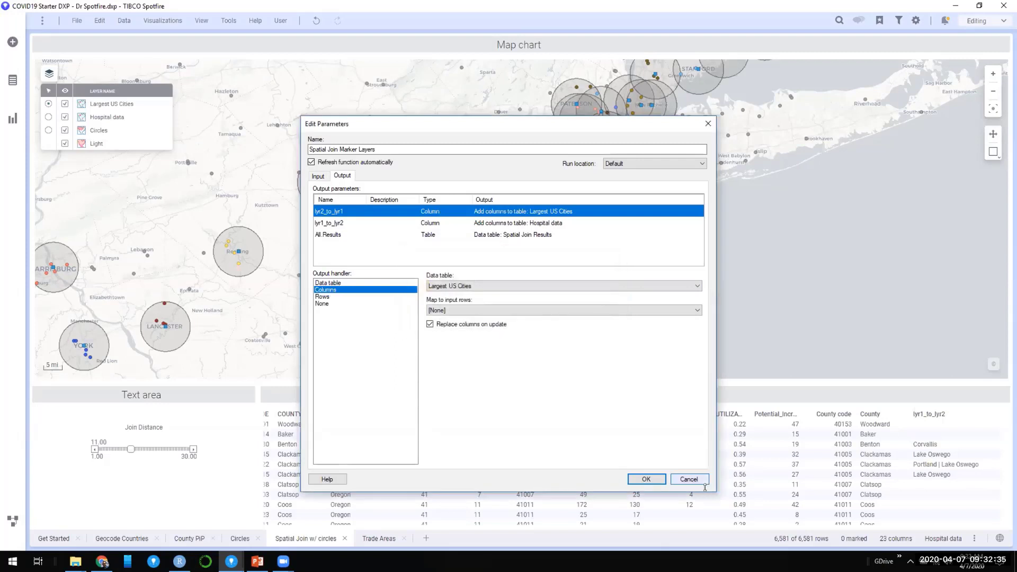
{"action": "left_click", "coordinate": [689, 479]}
{"action": "left_click", "coordinate": [668, 386]}
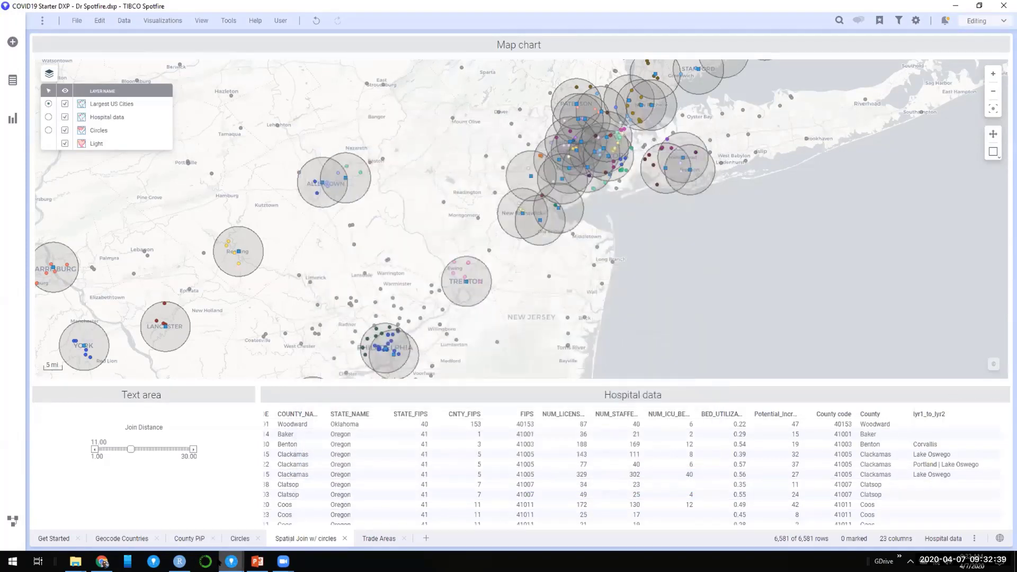
Step: Switch to the Webinar.dxp analysis and open its Nearby Healthcare Resources page
{"action": "mouse_move", "coordinate": [234, 563]}
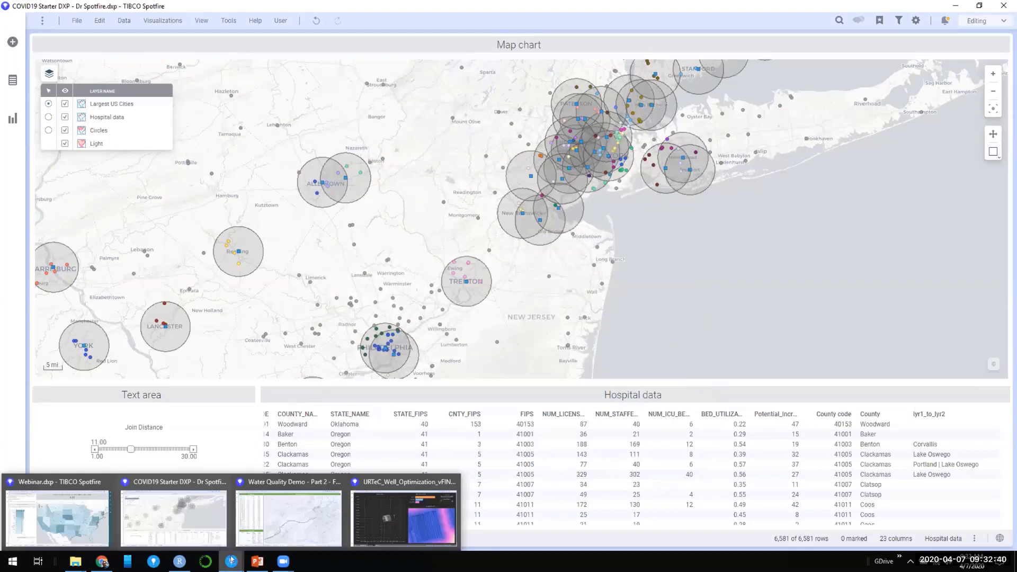
{"action": "left_click", "coordinate": [84, 516]}
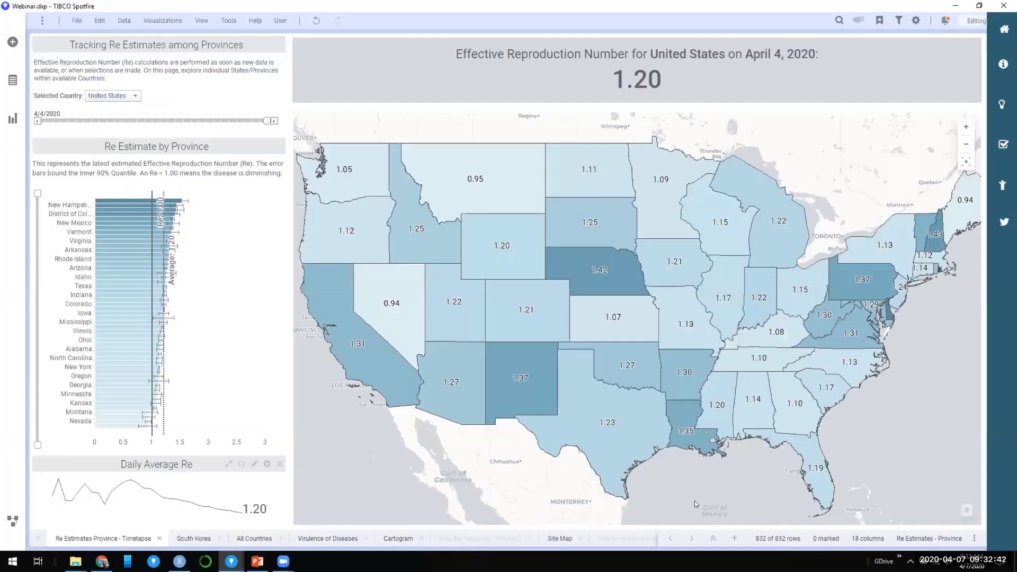
{"action": "left_click", "coordinate": [714, 538]}
{"action": "left_click", "coordinate": [748, 543]}
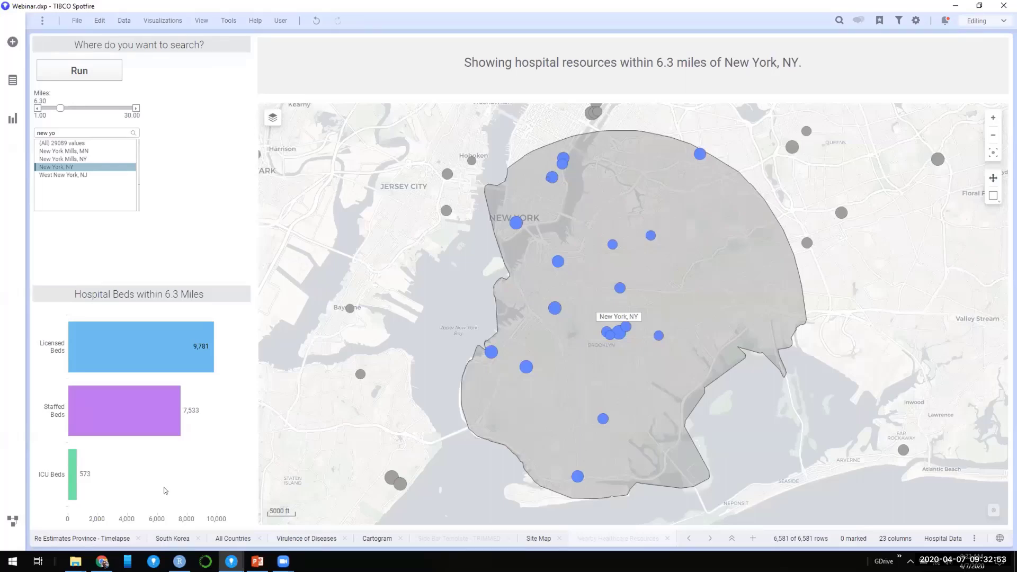
Step: Switch to Chrome, open the Dr. Spotfire Office Hours wiki page and look through its list of past 2019 sessions
{"action": "left_click", "coordinate": [112, 558]}
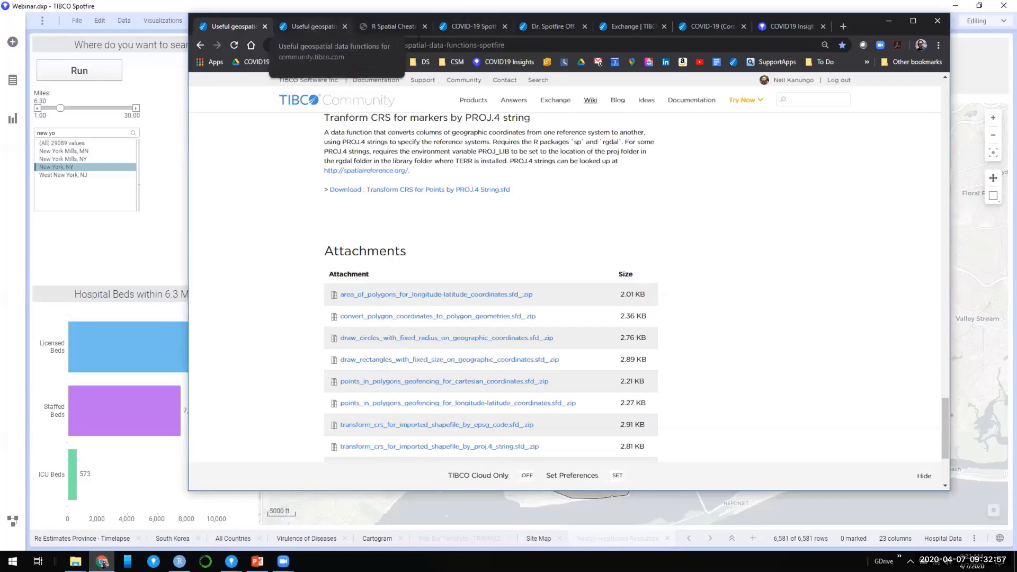
{"action": "left_click", "coordinate": [534, 28]}
{"action": "scroll", "coordinate": [948, 280], "scroll_direction": "down", "scroll_amount": 15}
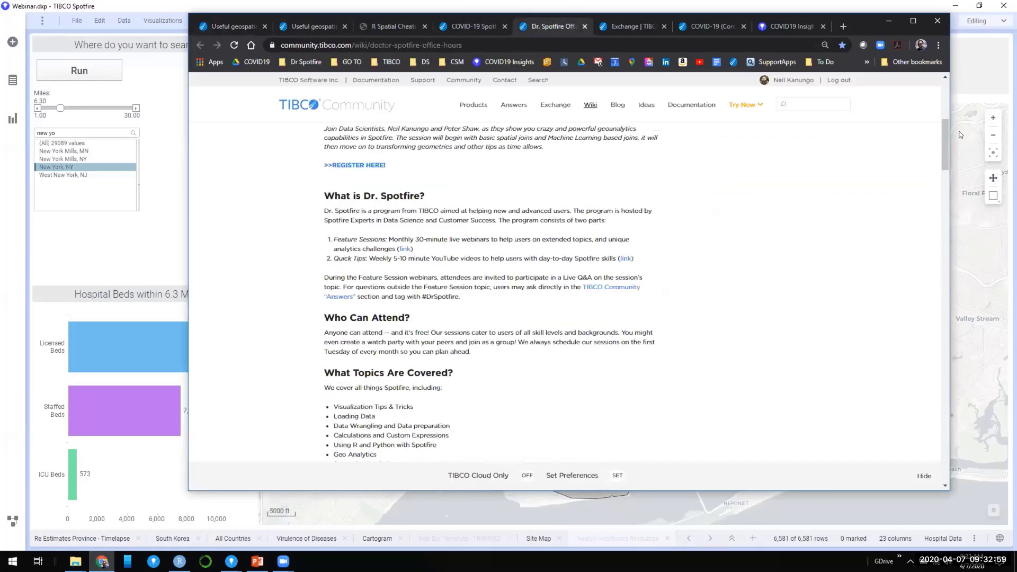
{"action": "scroll", "coordinate": [948, 279], "scroll_direction": "down", "scroll_amount": 3}
{"action": "scroll", "coordinate": [806, 238], "scroll_direction": "up", "scroll_amount": 6}
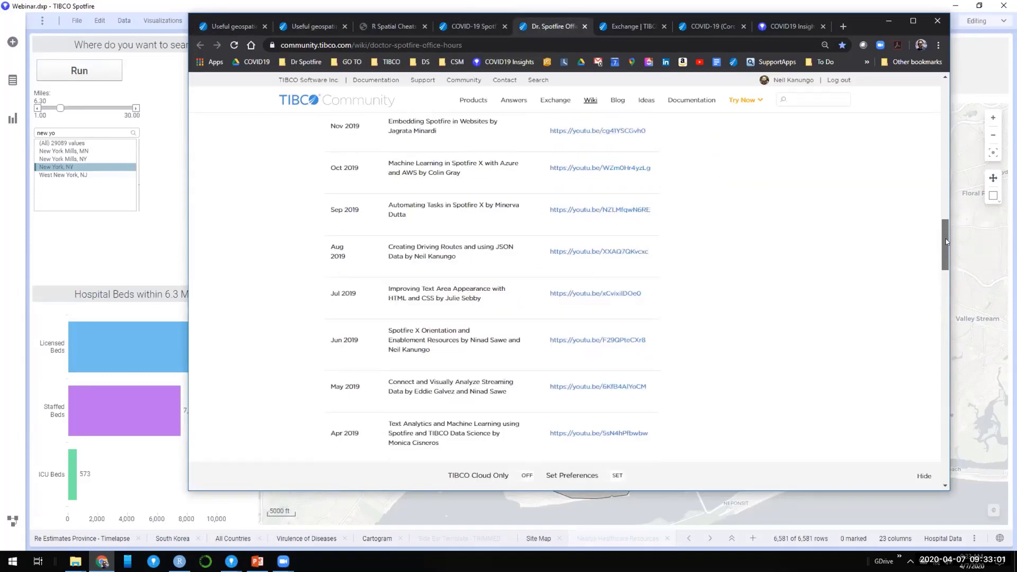
{"action": "scroll", "coordinate": [762, 246], "scroll_direction": "down", "scroll_amount": 4}
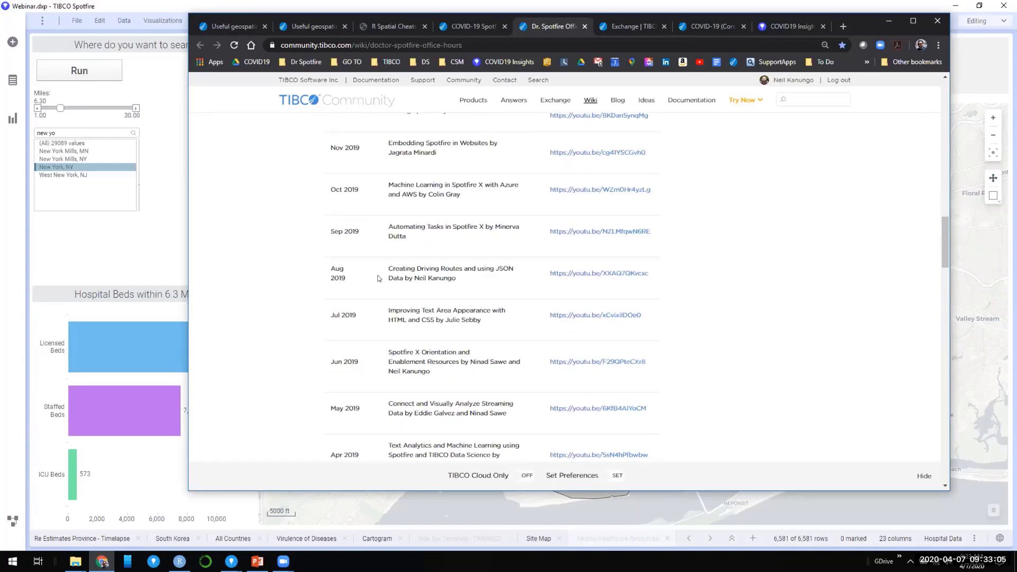
Step: Point out the Aug 2019 session on creating driving routes and using JSON data, and return to the Spotfire analysis
{"action": "left_click_drag", "start_coordinate": [385, 269], "coordinate": [473, 270]}
{"action": "left_click", "coordinate": [456, 269]}
{"action": "left_click", "coordinate": [470, 277]}
{"action": "left_click", "coordinate": [893, 22]}
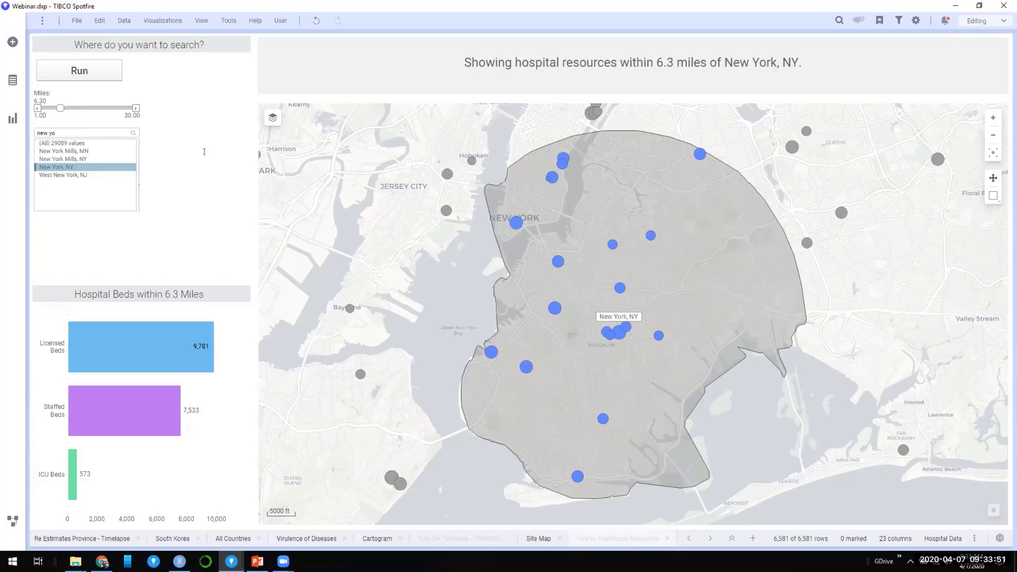
Step: Select Boston, MA as the search city, set the distance to 8.00 miles and run the hospital search
{"action": "left_click_drag", "start_coordinate": [79, 133], "coordinate": [81, 125]}
{"action": "type", "text": "bos"}
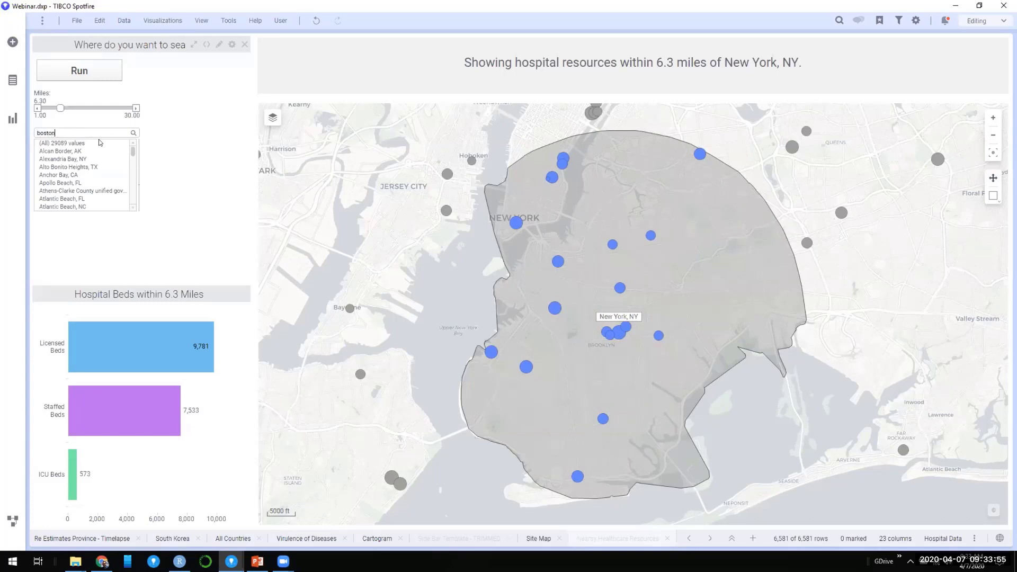
{"action": "type", "text": "ton"}
{"action": "left_click", "coordinate": [72, 183]}
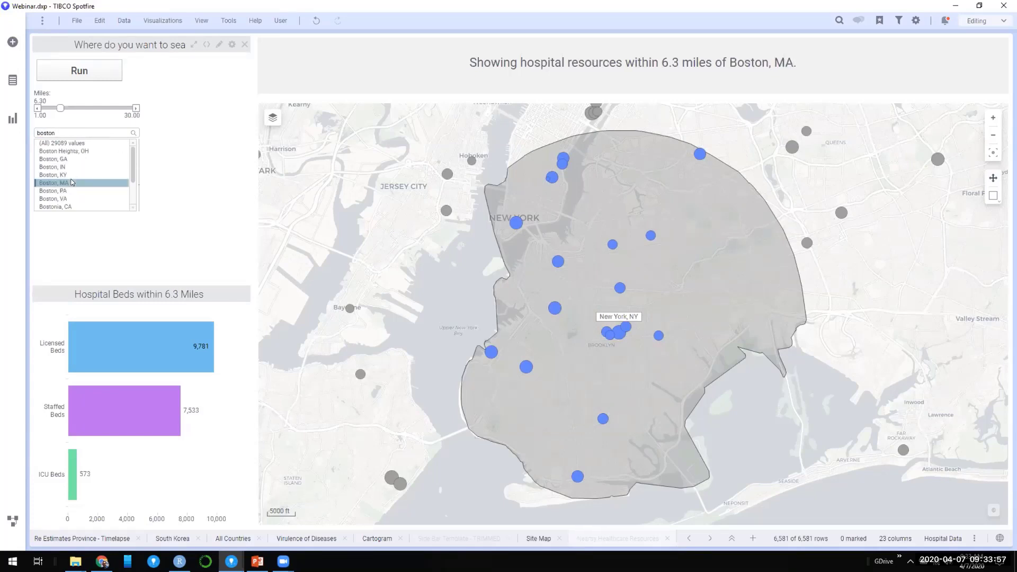
{"action": "left_click_drag", "start_coordinate": [60, 107], "coordinate": [65, 108]}
{"action": "left_click", "coordinate": [92, 75]}
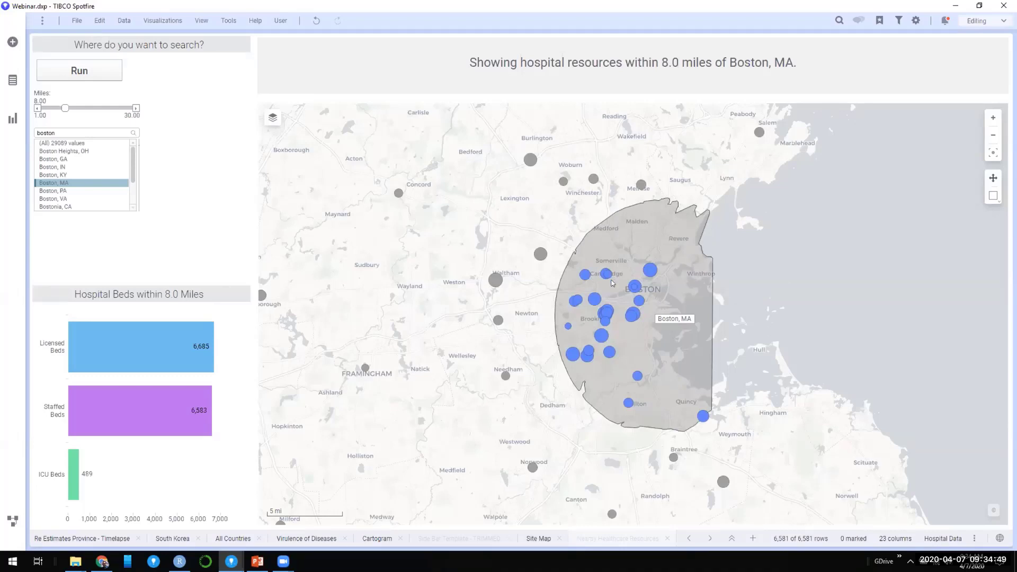
Step: Check the Hospital Beds chart's bars and the expression limiting its data in the chart properties, and close them unchanged
{"action": "mouse_move", "coordinate": [603, 274]}
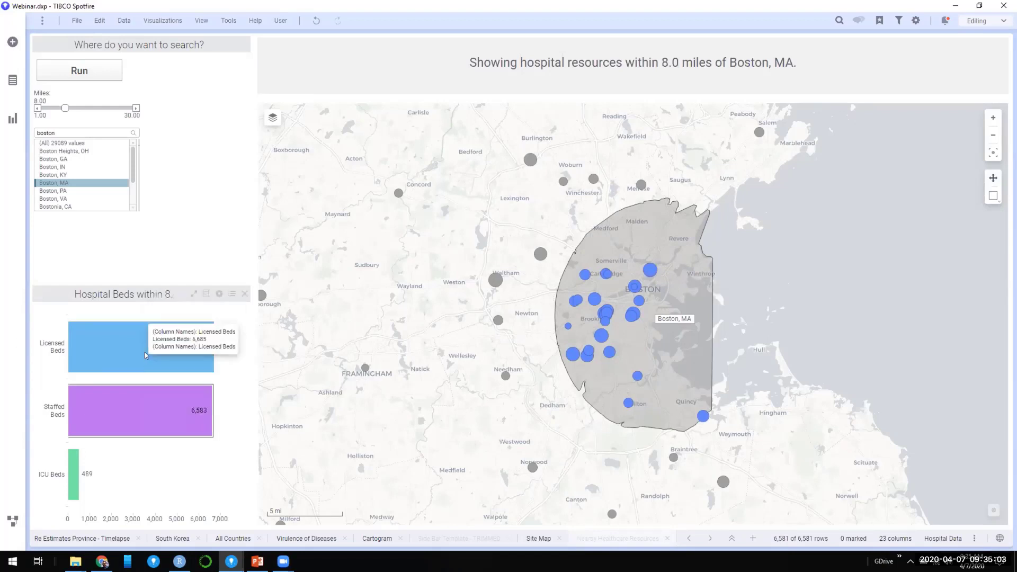
{"action": "mouse_move", "coordinate": [145, 414]}
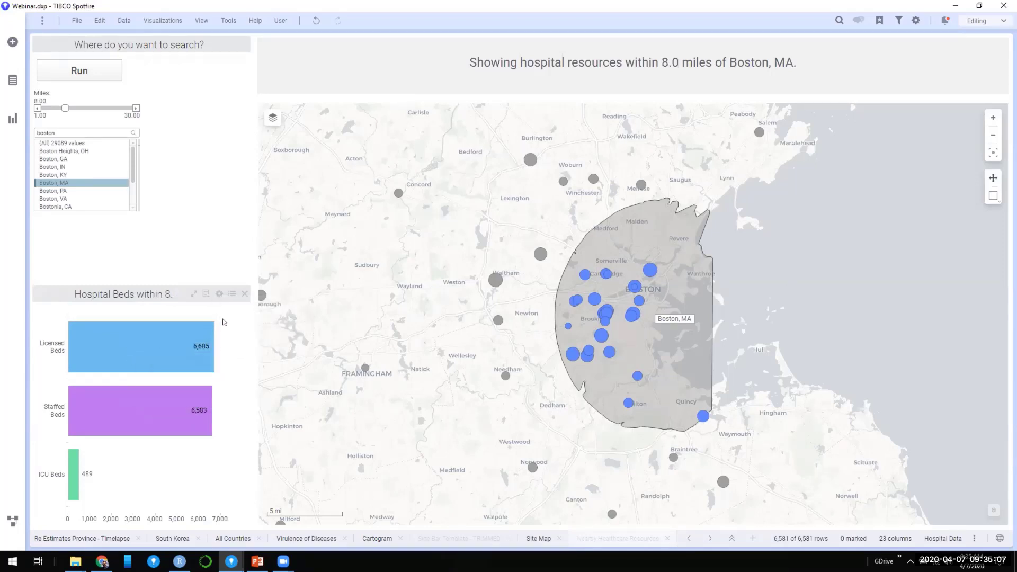
{"action": "left_click", "coordinate": [219, 293]}
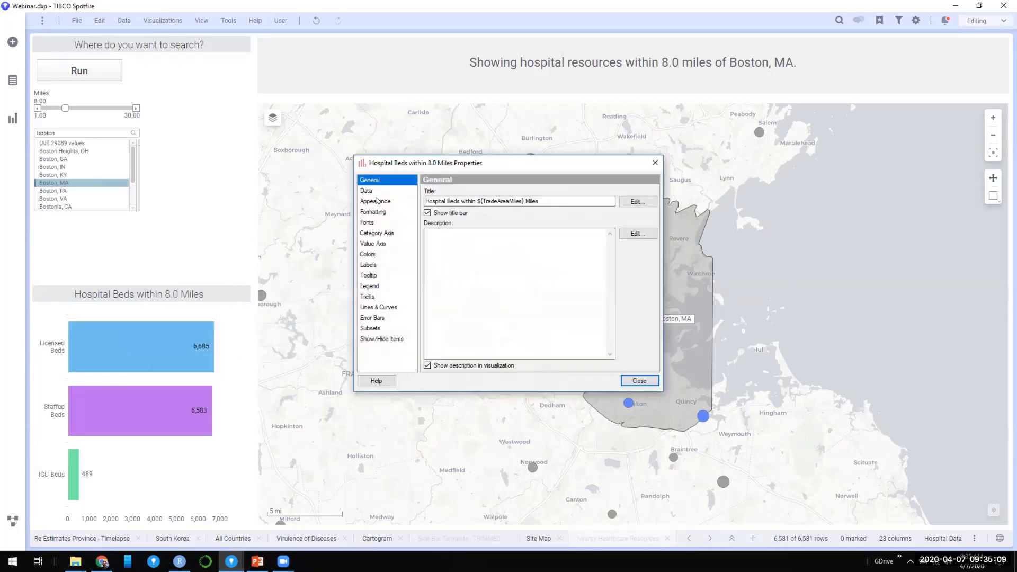
{"action": "left_click", "coordinate": [367, 191]}
{"action": "scroll", "coordinate": [523, 276], "scroll_direction": "down", "scroll_amount": 5}
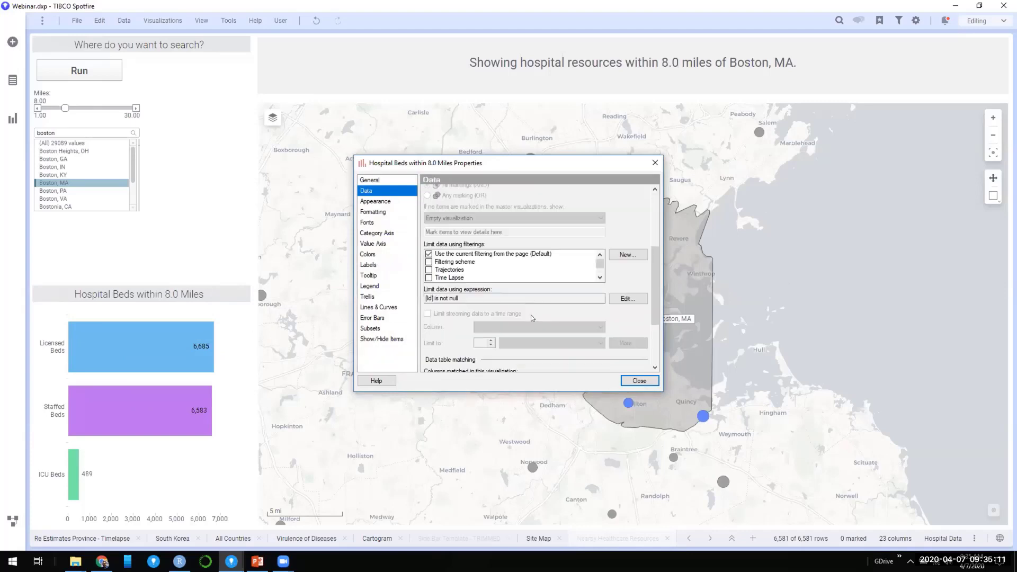
{"action": "left_click", "coordinate": [479, 296]}
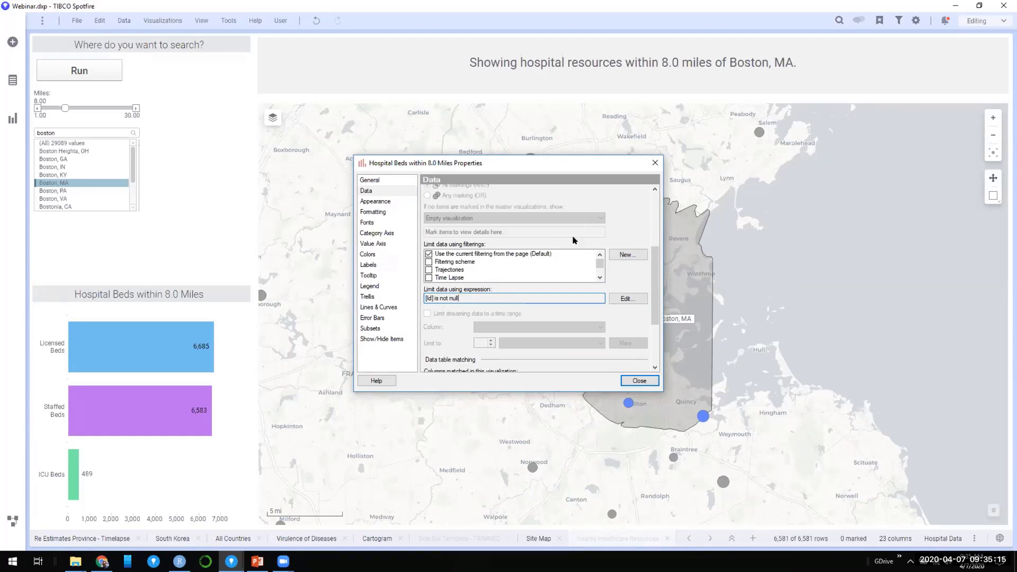
{"action": "left_click_drag", "start_coordinate": [615, 165], "coordinate": [494, 165]}
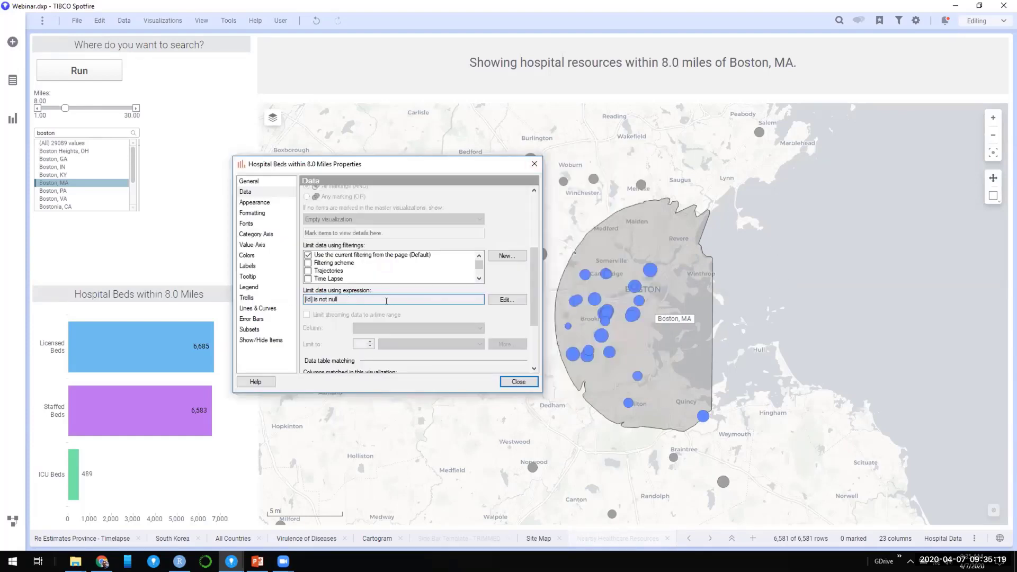
{"action": "left_click", "coordinate": [518, 382]}
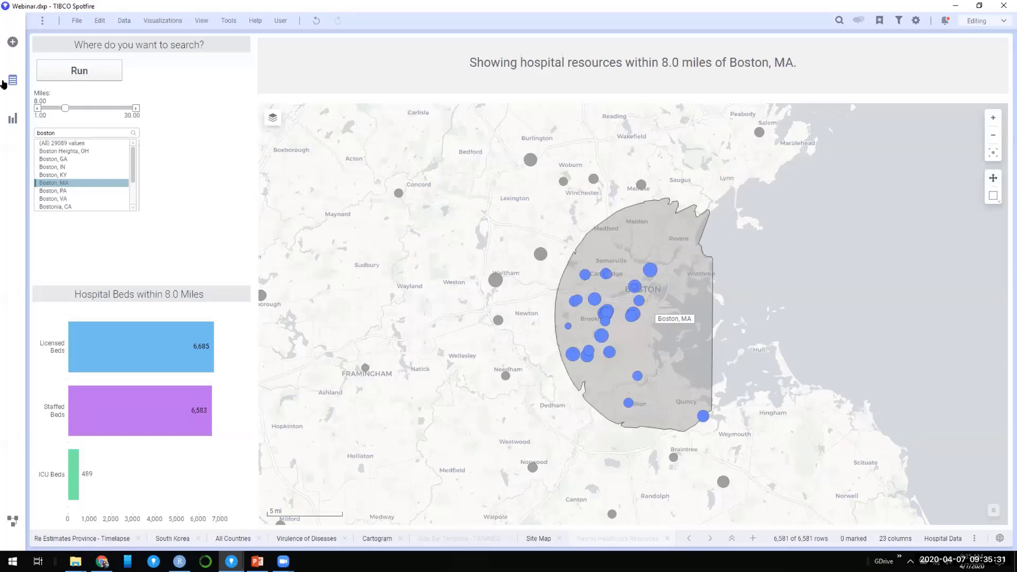
Step: Search the city list for miami and select Miami, FL
{"action": "double_click", "coordinate": [60, 131]}
{"action": "type", "text": "miami"}
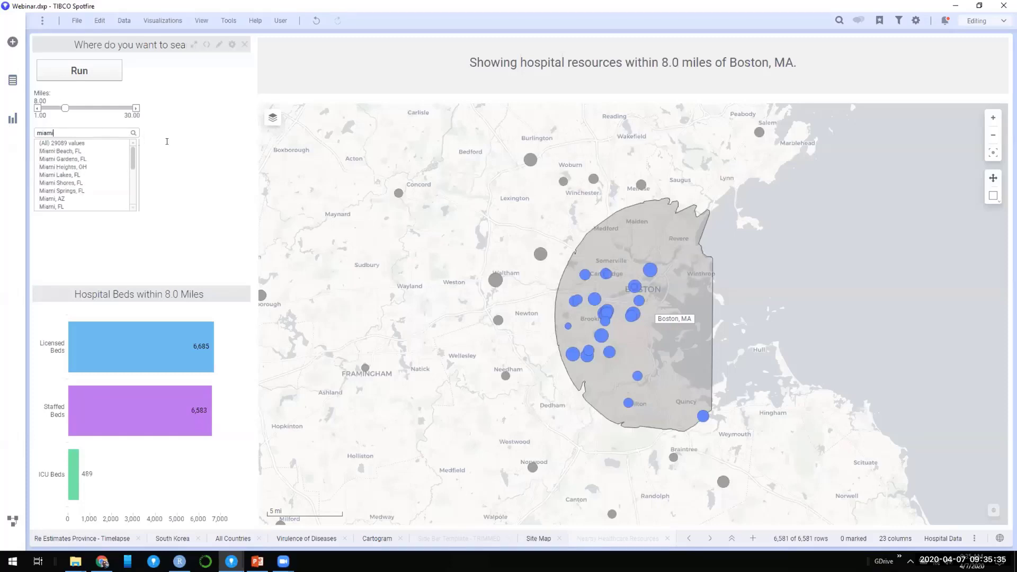
{"action": "left_click", "coordinate": [88, 207]}
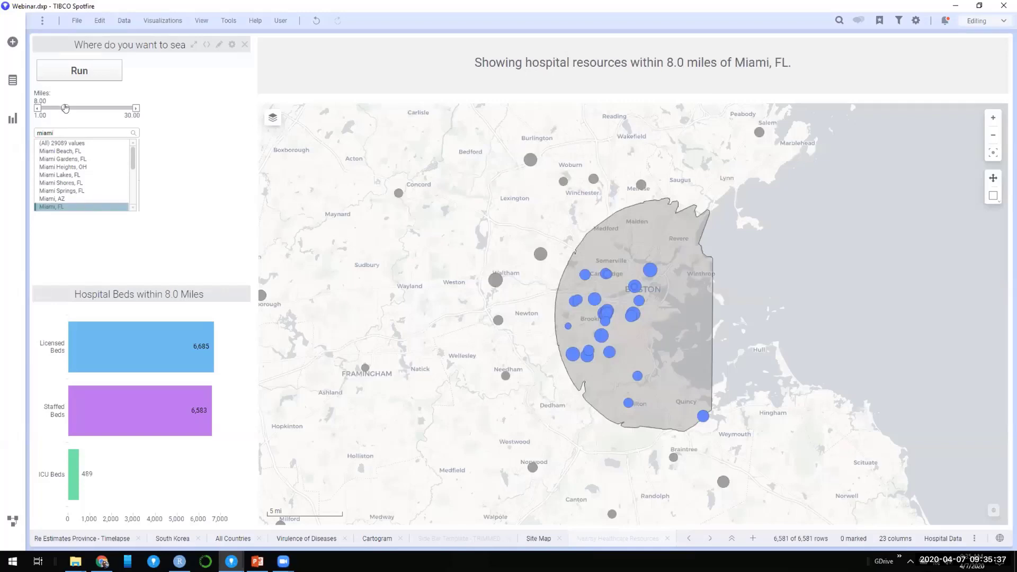
Step: Search the city list for dallas, select Dallas, TX and run the hospital search
{"action": "double_click", "coordinate": [54, 130]}
{"action": "type", "text": "dallas"}
{"action": "left_click", "coordinate": [64, 206]}
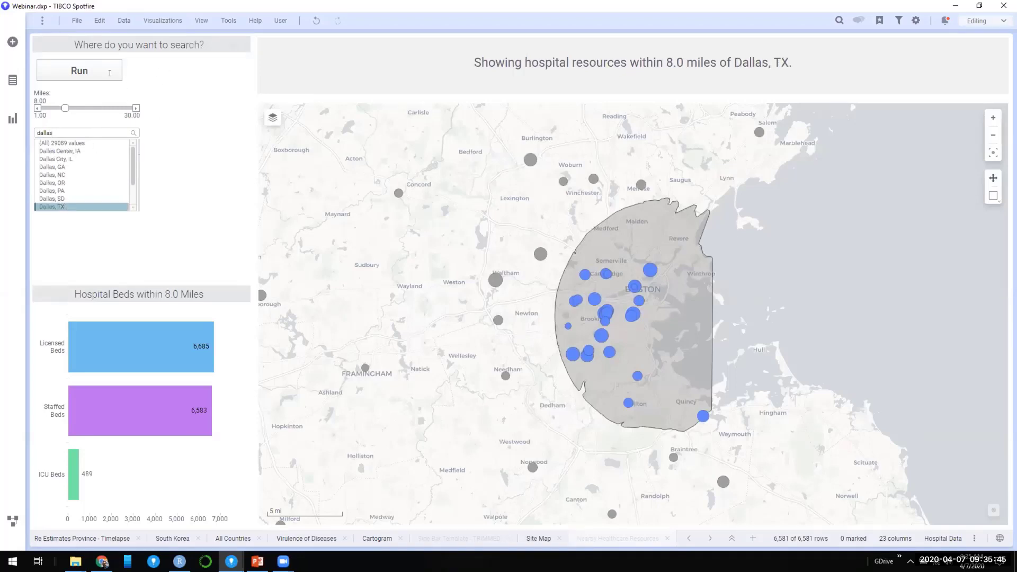
{"action": "left_click", "coordinate": [91, 75]}
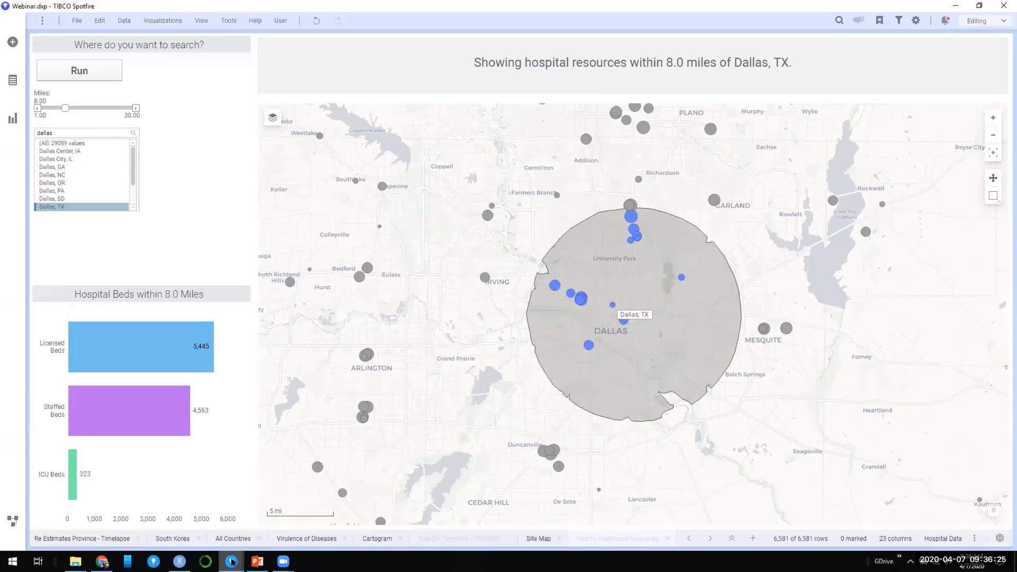
Step: Switch to the Water Quality Demo - Part 2 analysis and examine the watercourses on the River Kelvin Catchment Area map
{"action": "mouse_move", "coordinate": [233, 562]}
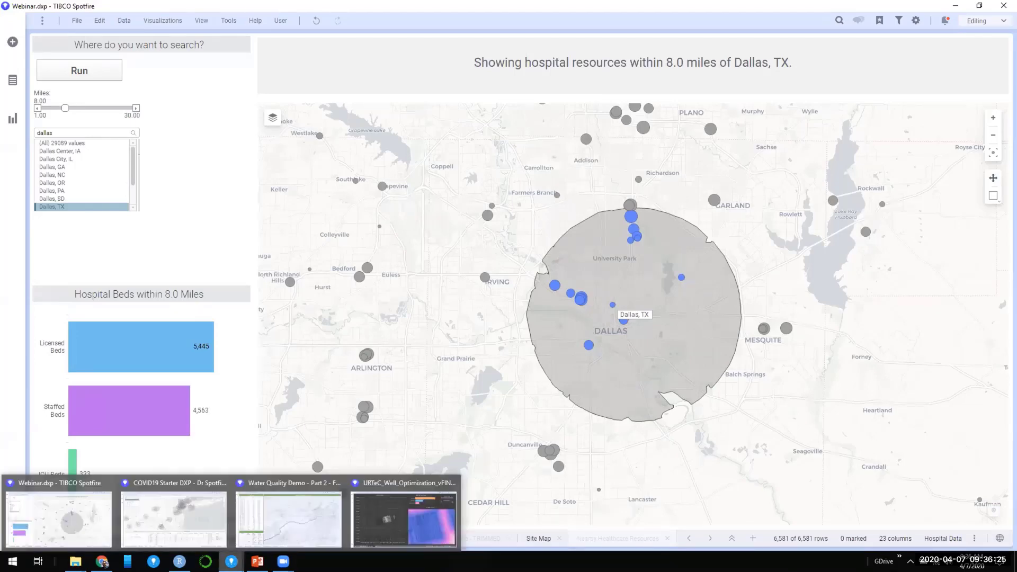
{"action": "left_click", "coordinate": [269, 514]}
{"action": "mouse_move", "coordinate": [539, 233]}
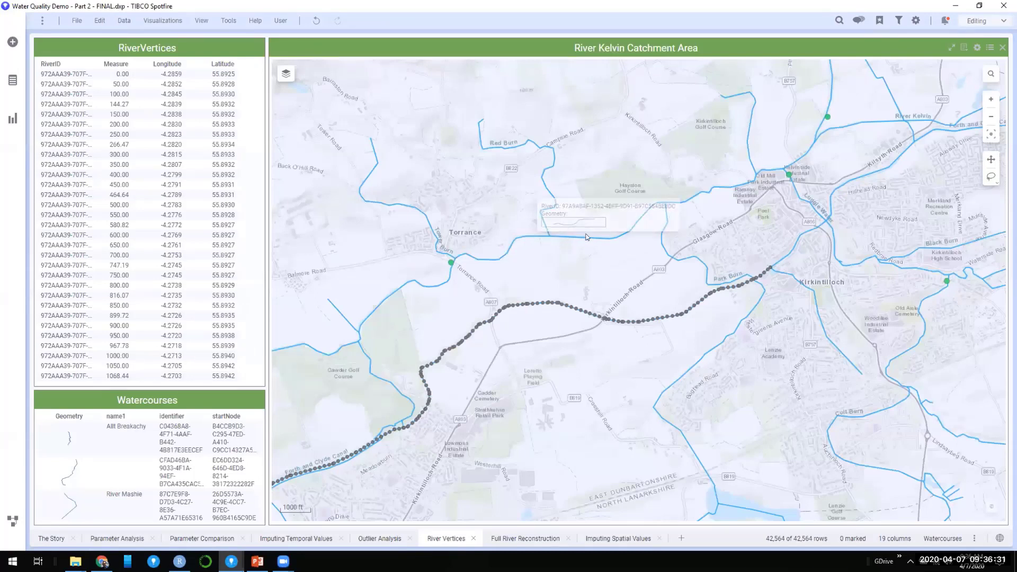
{"action": "mouse_move", "coordinate": [586, 237]}
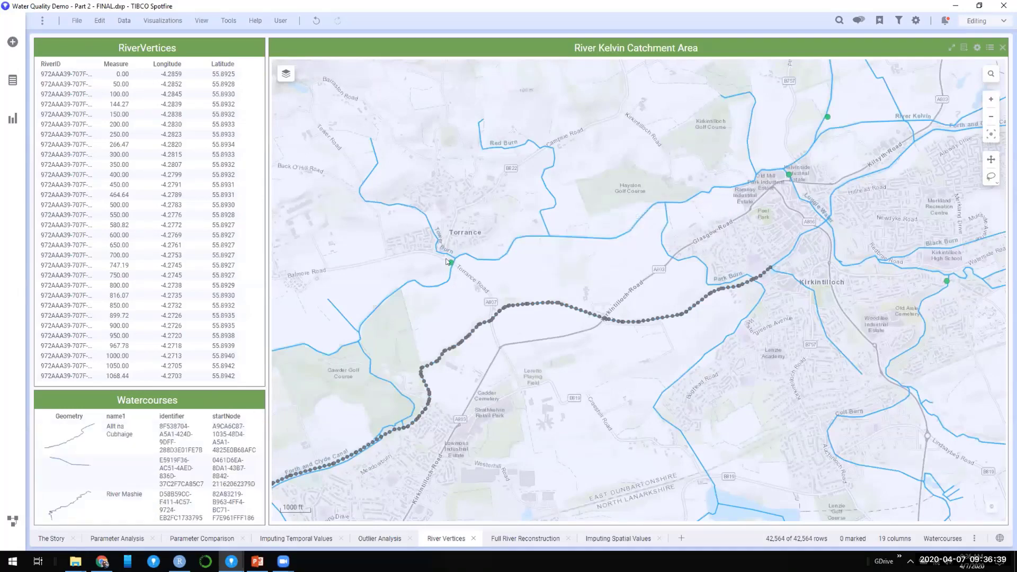
Step: Mark the River Kelvin segment beside Torrance, then the adjoining segment south of Hayston Golf Course, to view their vertices
{"action": "scroll", "coordinate": [534, 255], "scroll_direction": "down", "scroll_amount": 3}
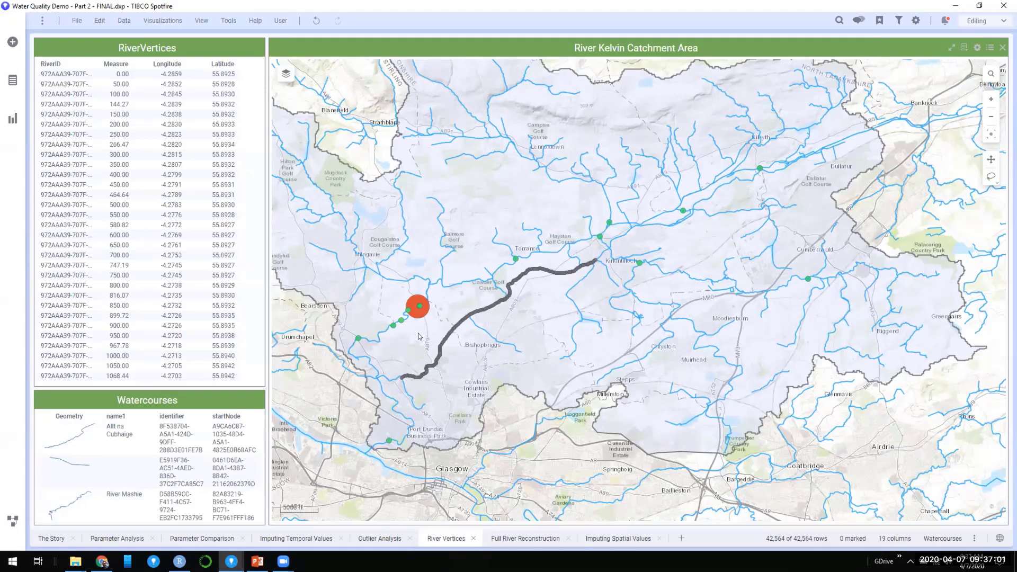
{"action": "scroll", "coordinate": [539, 260], "scroll_direction": "up", "scroll_amount": 5}
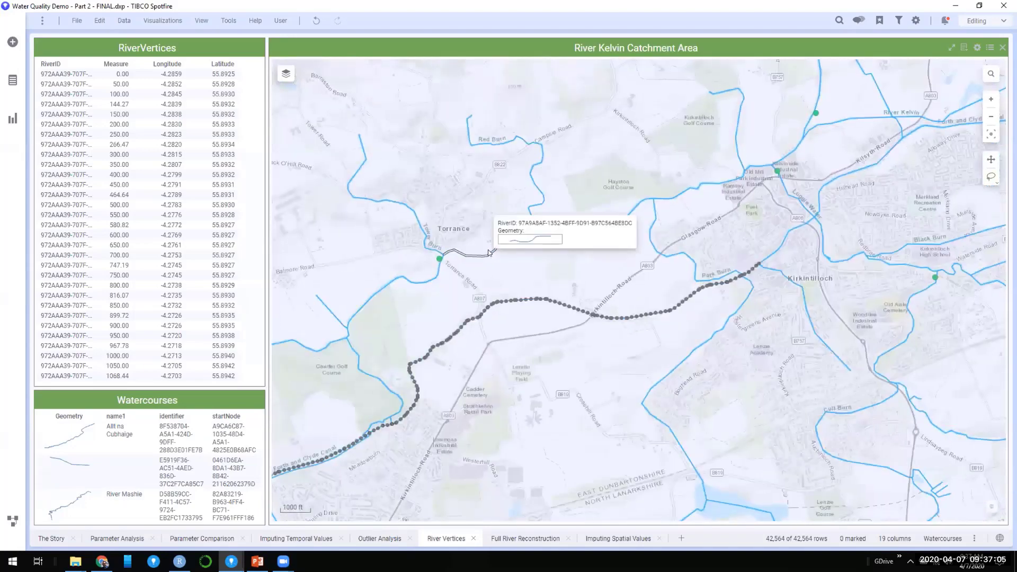
{"action": "left_click", "coordinate": [489, 253]}
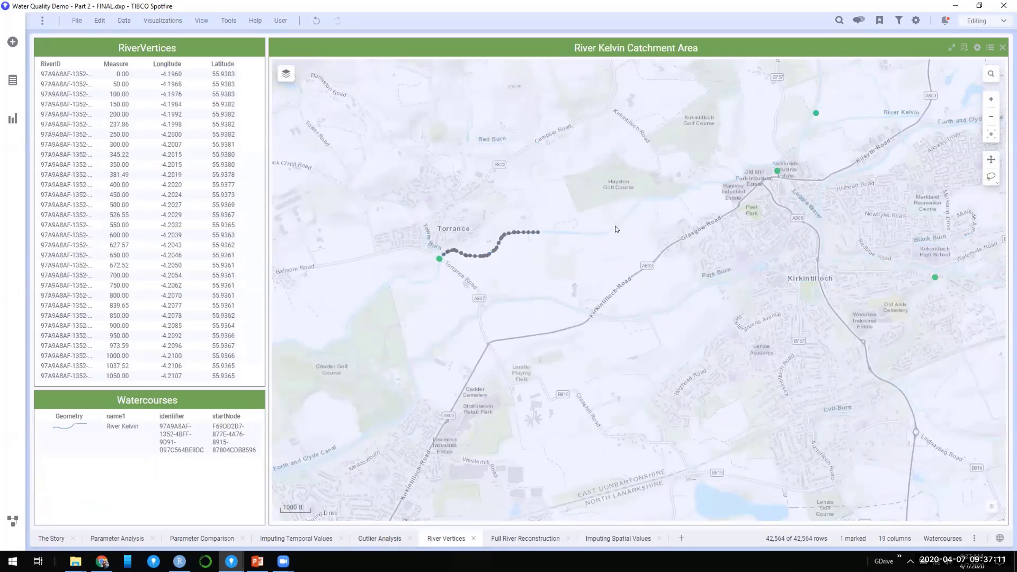
{"action": "left_click", "coordinate": [555, 232]}
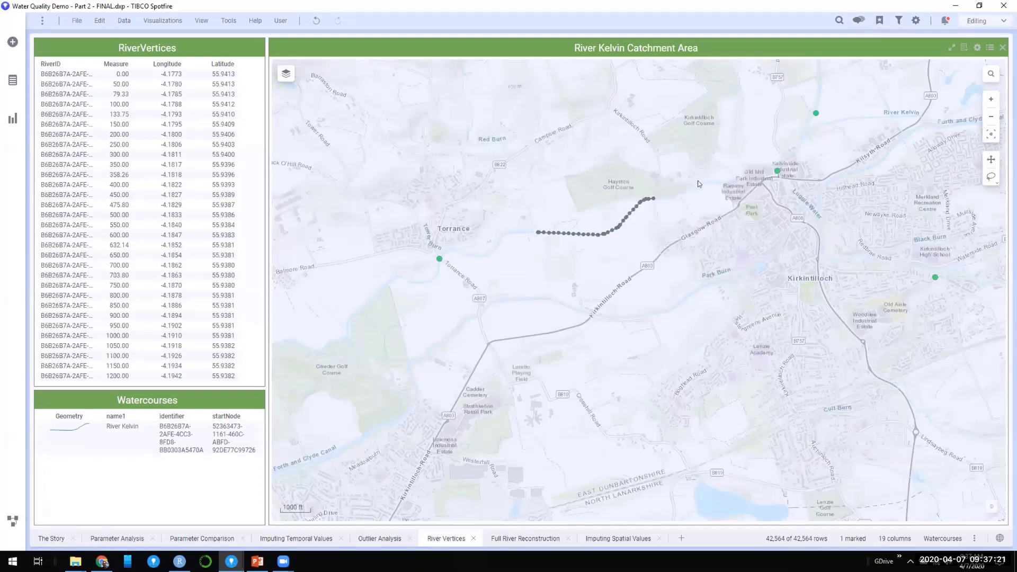
{"action": "mouse_move", "coordinate": [439, 259]}
Step: Open the SegmentSpatialLines - v1.0 script of the first data function in the analysis and enlarge its window for reading
{"action": "left_click", "coordinate": [122, 23]}
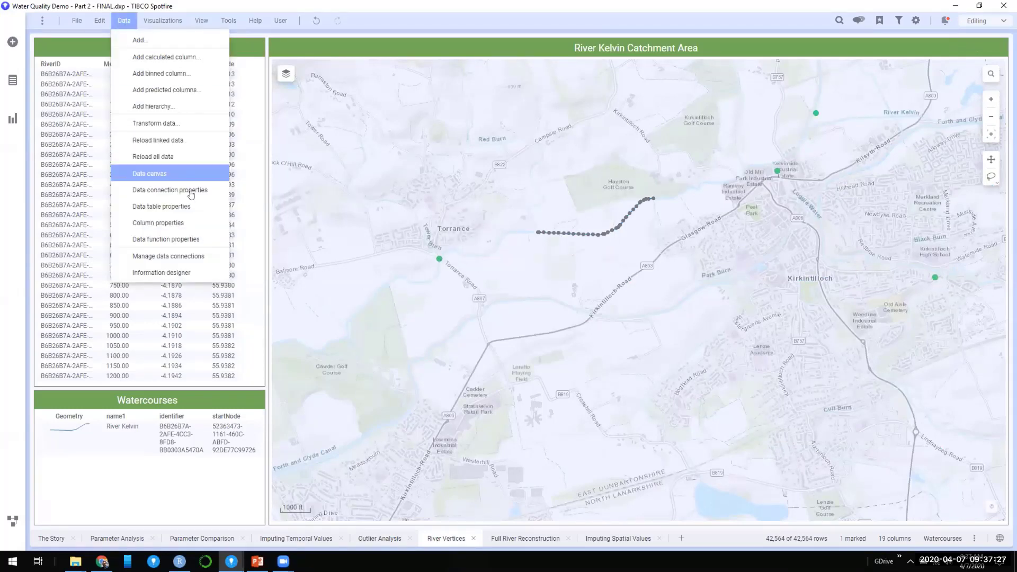
{"action": "left_click", "coordinate": [191, 235]}
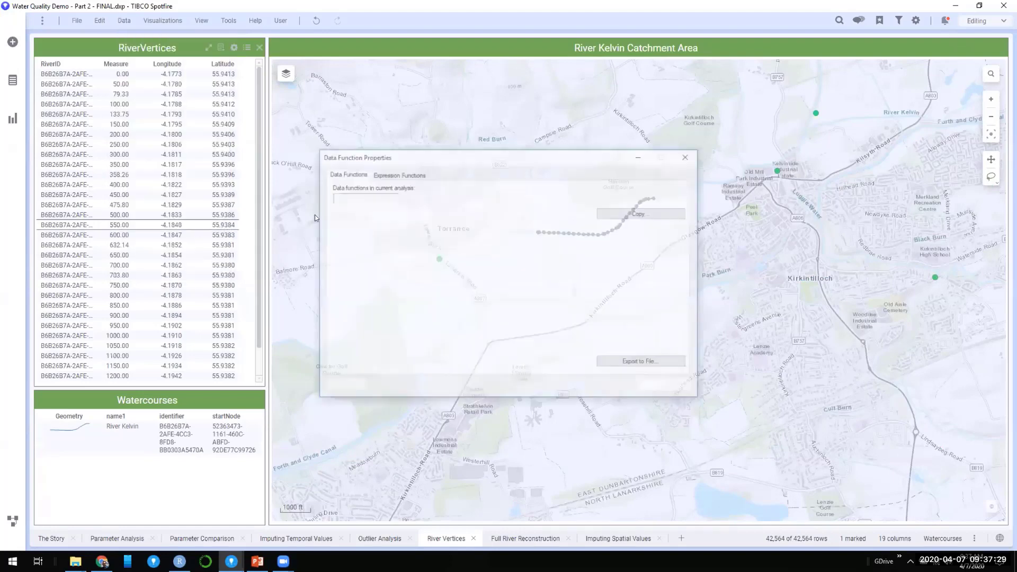
{"action": "left_click", "coordinate": [640, 259]}
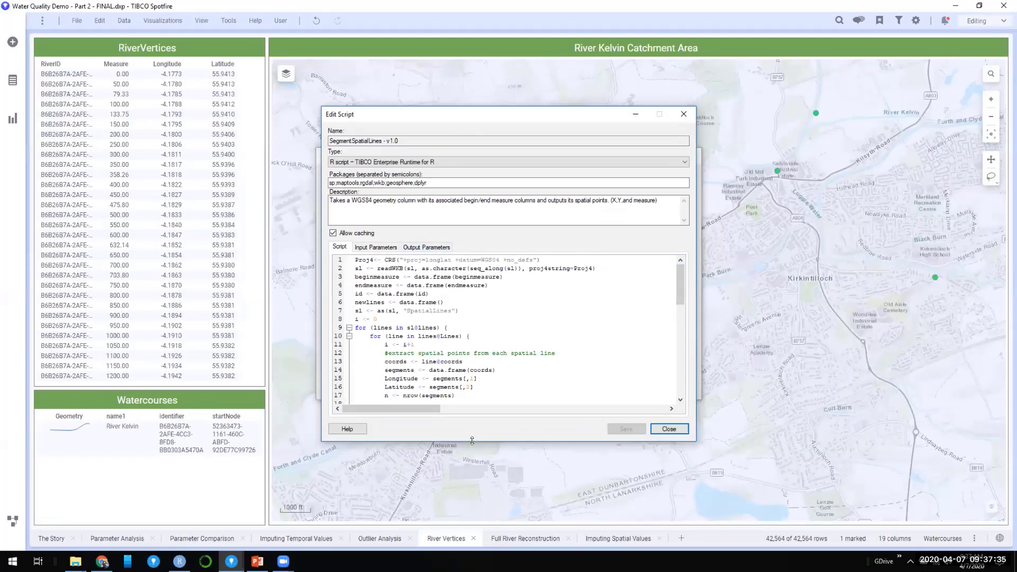
{"action": "left_click_drag", "start_coordinate": [473, 441], "coordinate": [473, 526]}
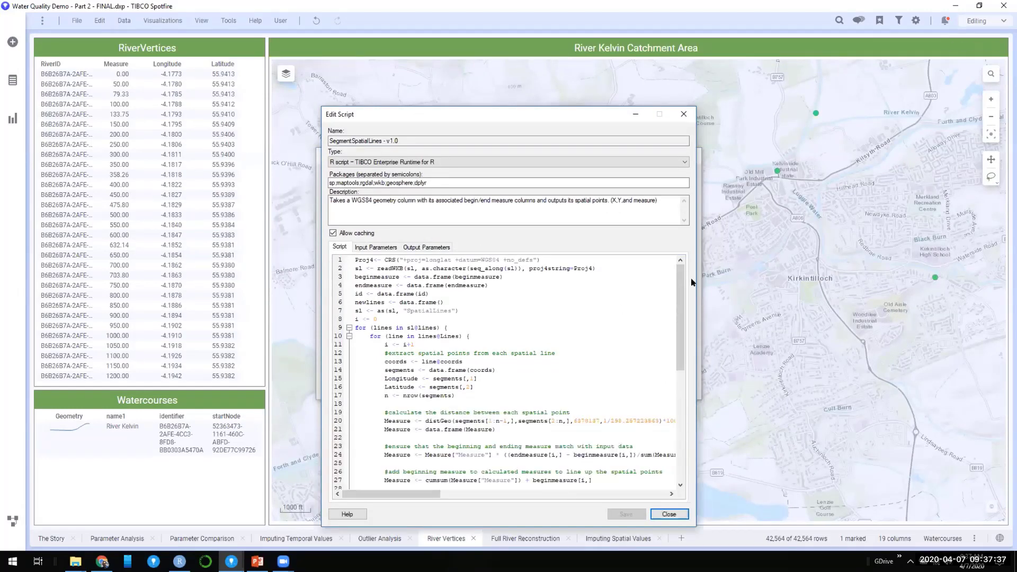
{"action": "left_click_drag", "start_coordinate": [695, 278], "coordinate": [836, 278]}
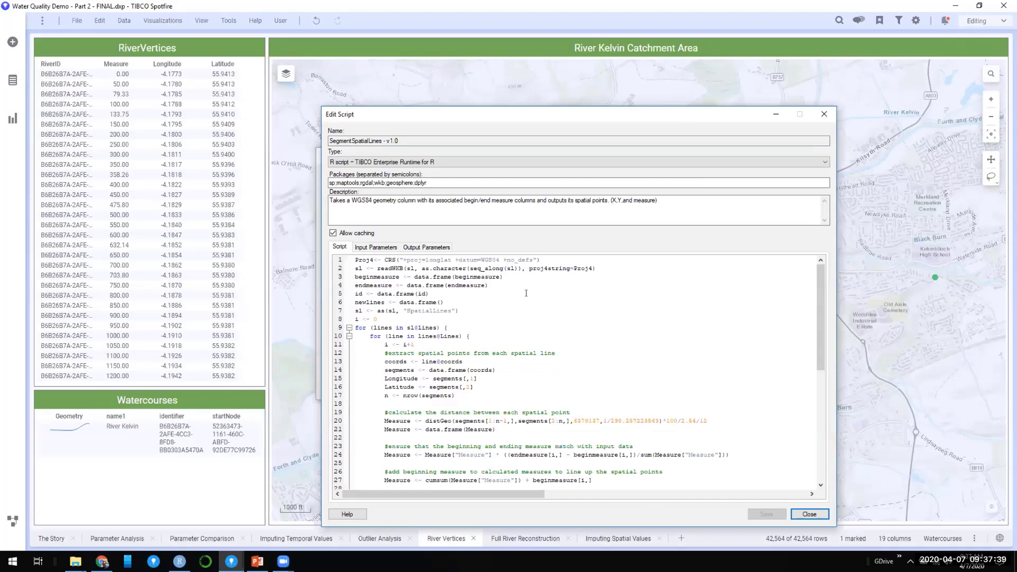
Step: Read through how the script extracts spatial points, calculates measures and interpolates missing coordinates, and close it and the data function properties unchanged
{"action": "scroll", "coordinate": [505, 285], "scroll_direction": "down", "scroll_amount": 1}
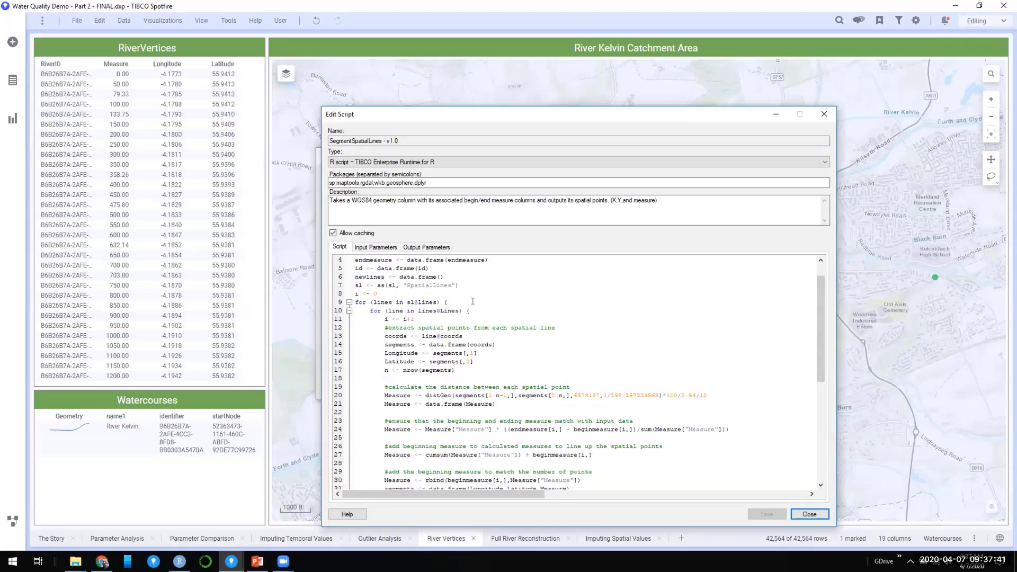
{"action": "scroll", "coordinate": [462, 293], "scroll_direction": "up", "scroll_amount": 1}
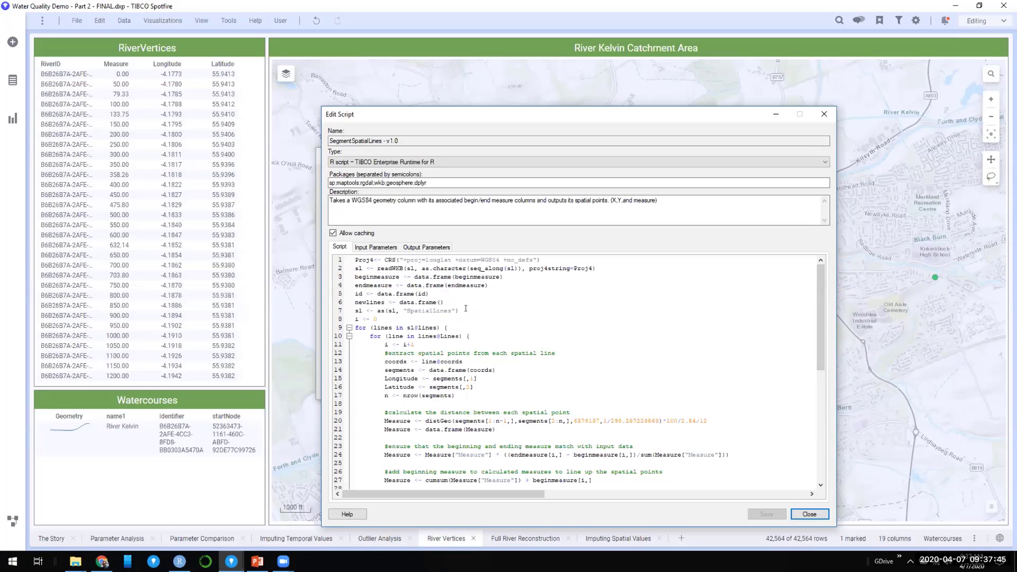
{"action": "left_click_drag", "start_coordinate": [465, 310], "coordinate": [353, 311]}
{"action": "left_click", "coordinate": [441, 319]}
{"action": "scroll", "coordinate": [430, 328], "scroll_direction": "down", "scroll_amount": 1}
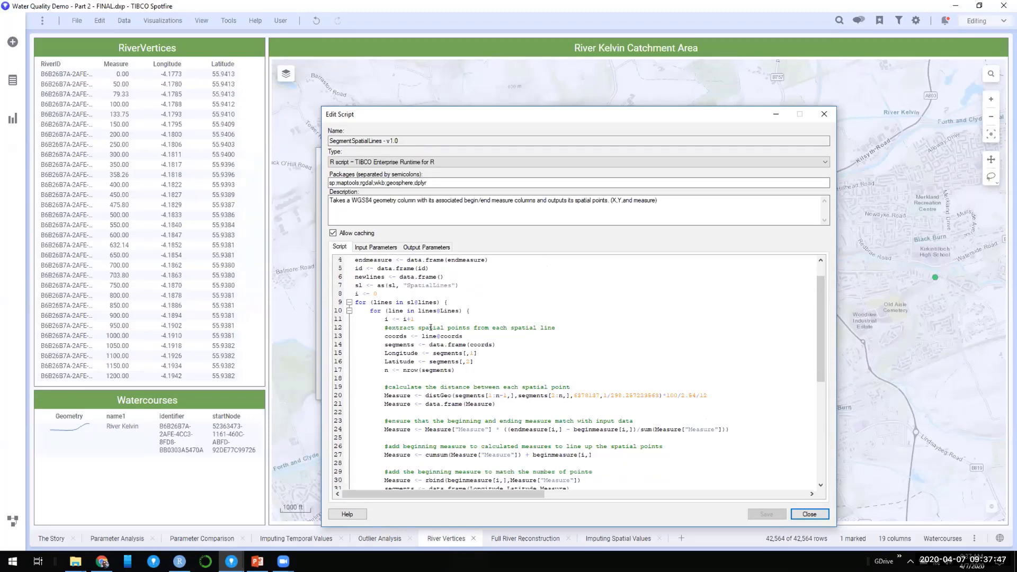
{"action": "scroll", "coordinate": [411, 309], "scroll_direction": "down", "scroll_amount": 1}
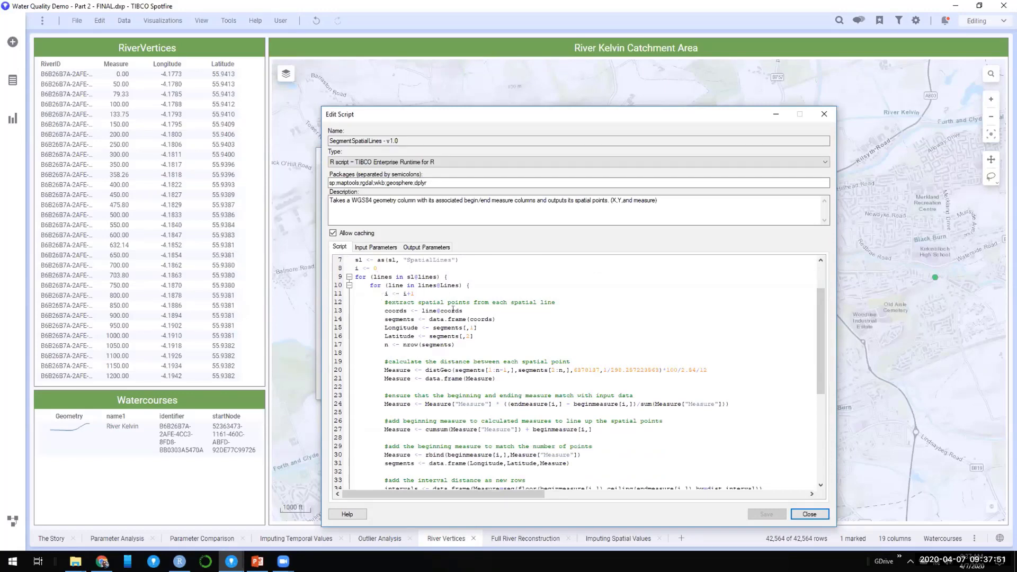
{"action": "scroll", "coordinate": [455, 315], "scroll_direction": "down", "scroll_amount": 1}
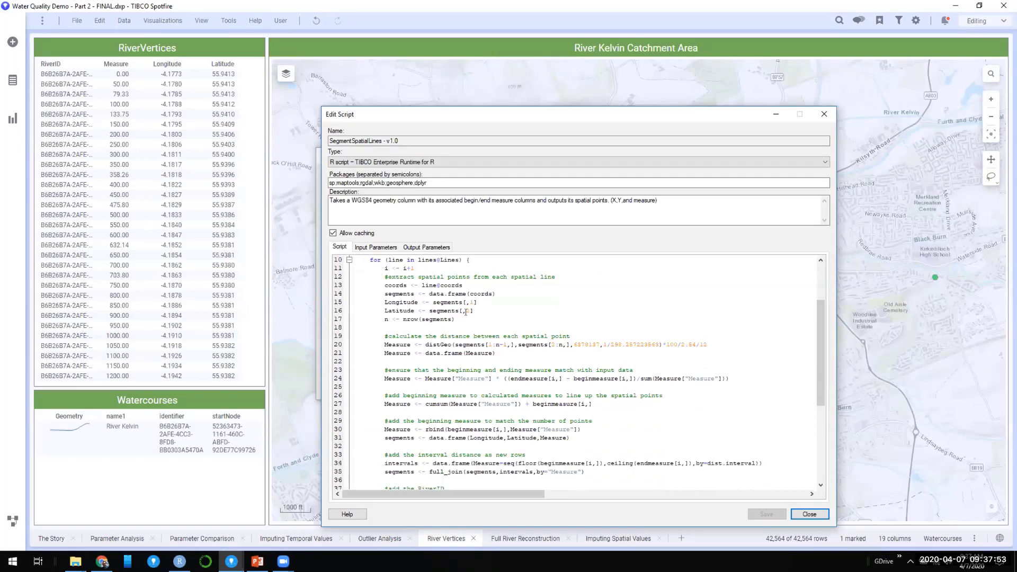
{"action": "scroll", "coordinate": [462, 318], "scroll_direction": "down", "scroll_amount": 4}
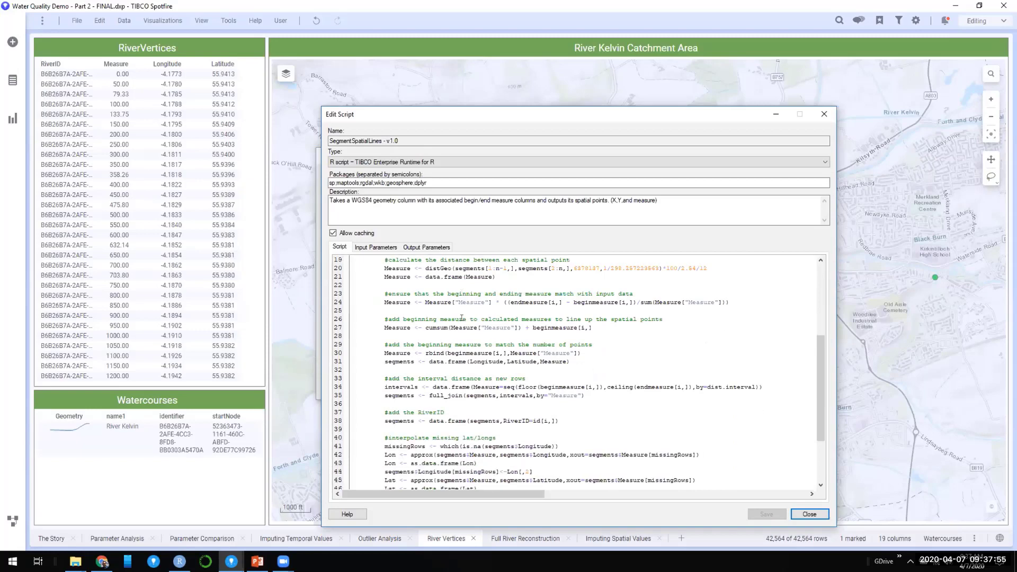
{"action": "scroll", "coordinate": [461, 318], "scroll_direction": "down", "scroll_amount": 2}
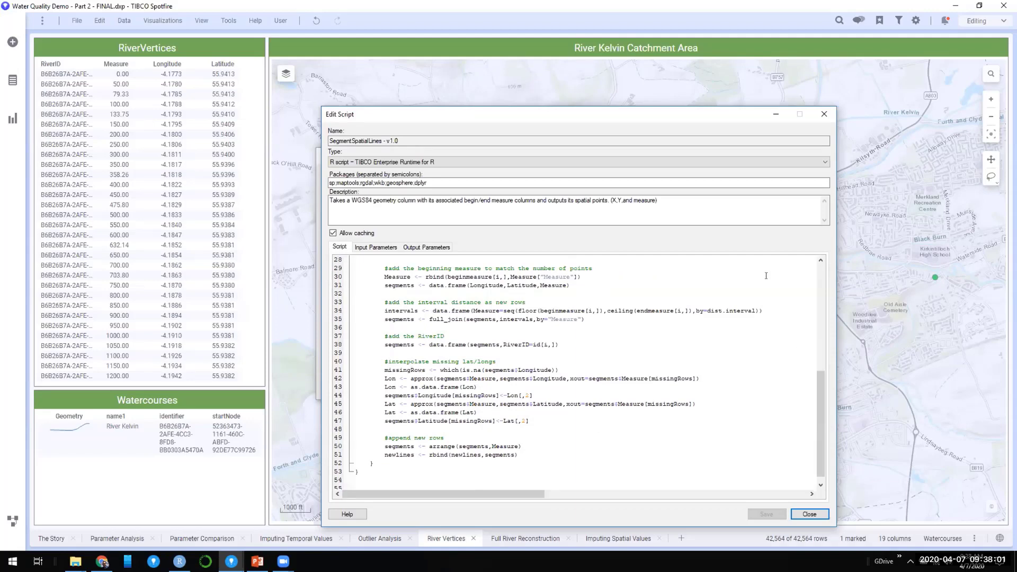
{"action": "left_click_drag", "start_coordinate": [732, 115], "coordinate": [635, 117]}
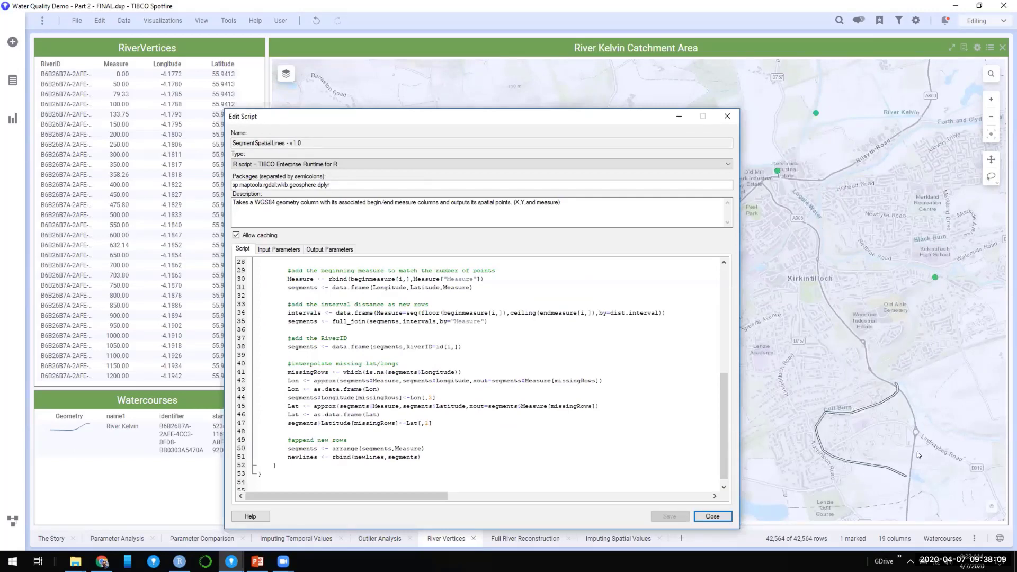
{"action": "mouse_move", "coordinate": [907, 524]}
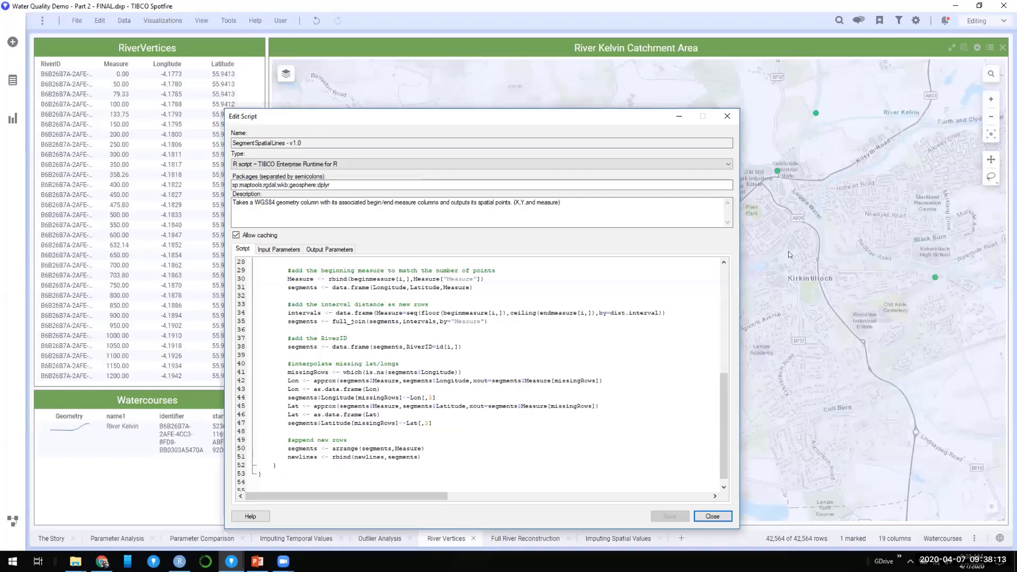
{"action": "left_click", "coordinate": [712, 516]}
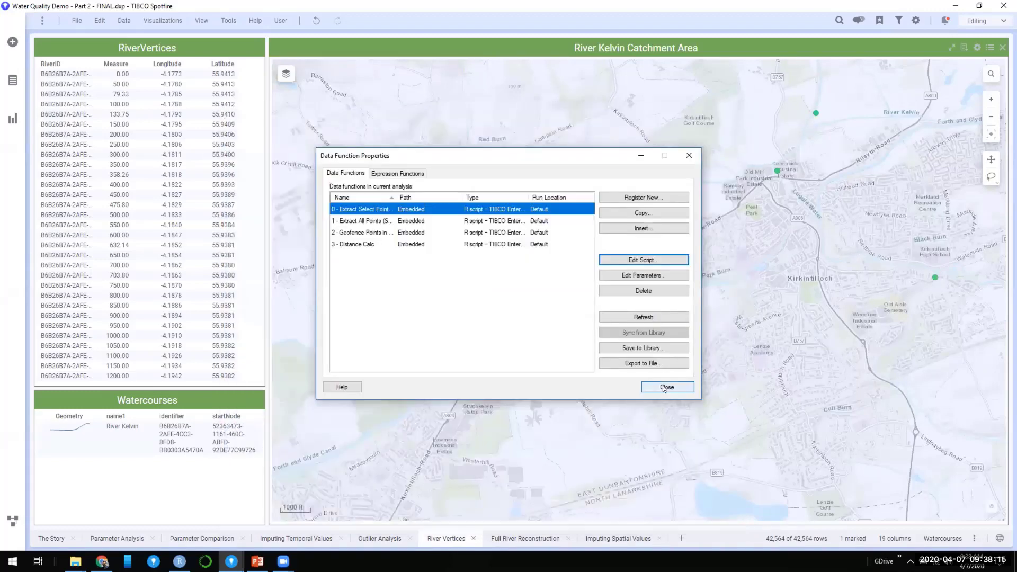
{"action": "left_click", "coordinate": [668, 387]}
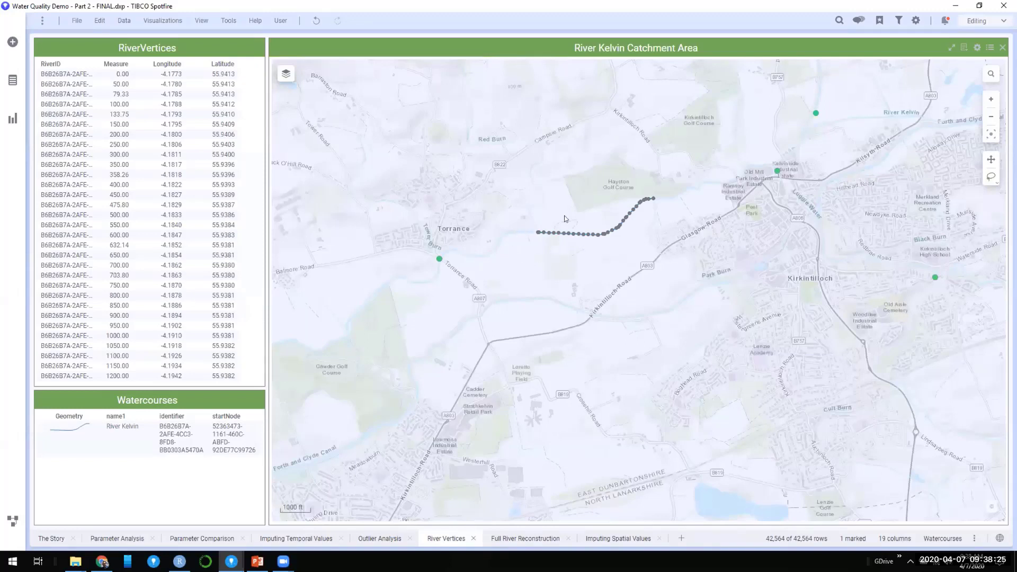
Step: Clear the marked river segment and, on the Full River Reconstruction page, set the Spatial Join Cutoff to 0.35, 2.30 and finally 1.40
{"action": "left_click", "coordinate": [580, 211]}
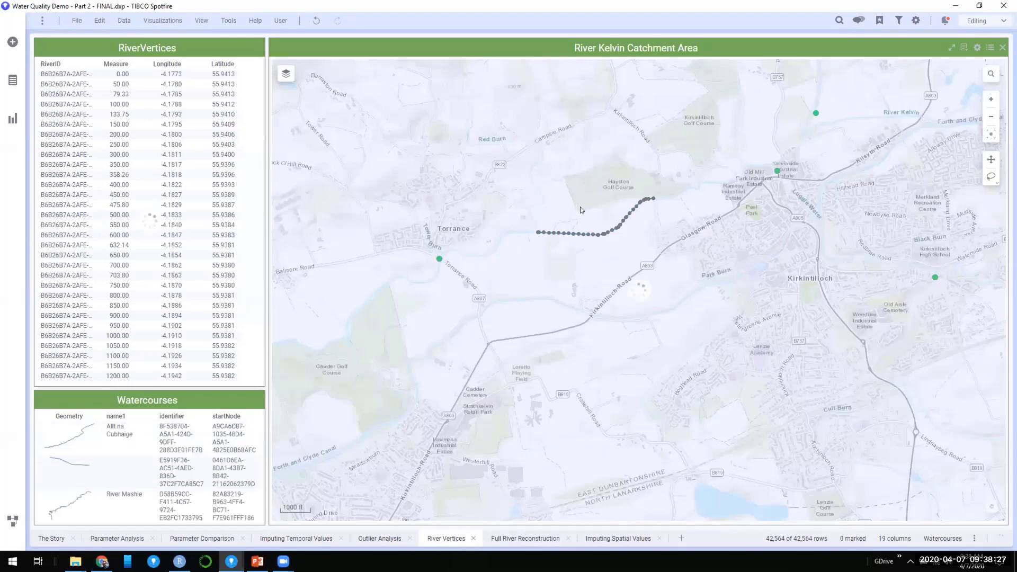
{"action": "left_click", "coordinate": [503, 538]}
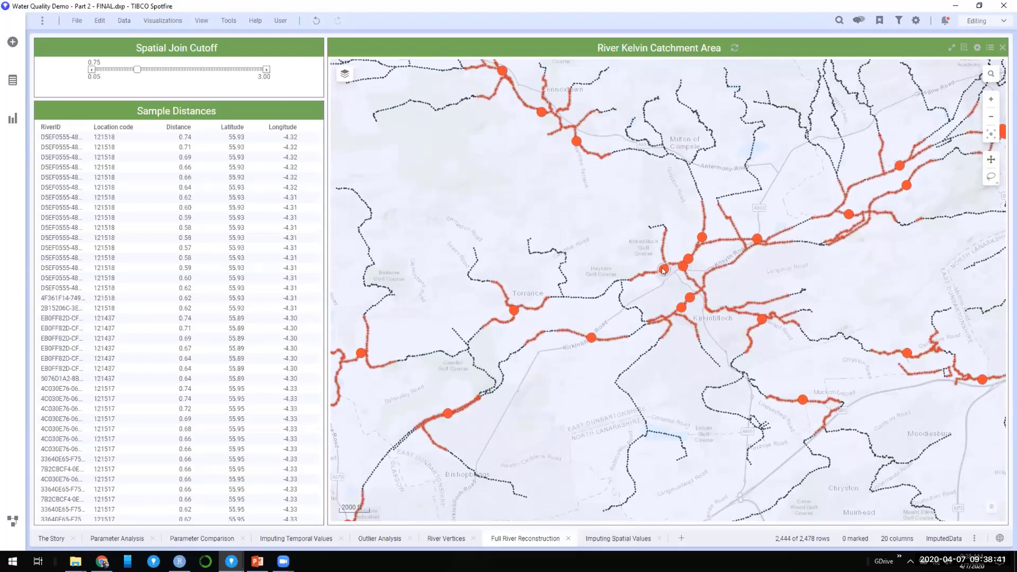
{"action": "left_click_drag", "start_coordinate": [136, 71], "coordinate": [123, 74]}
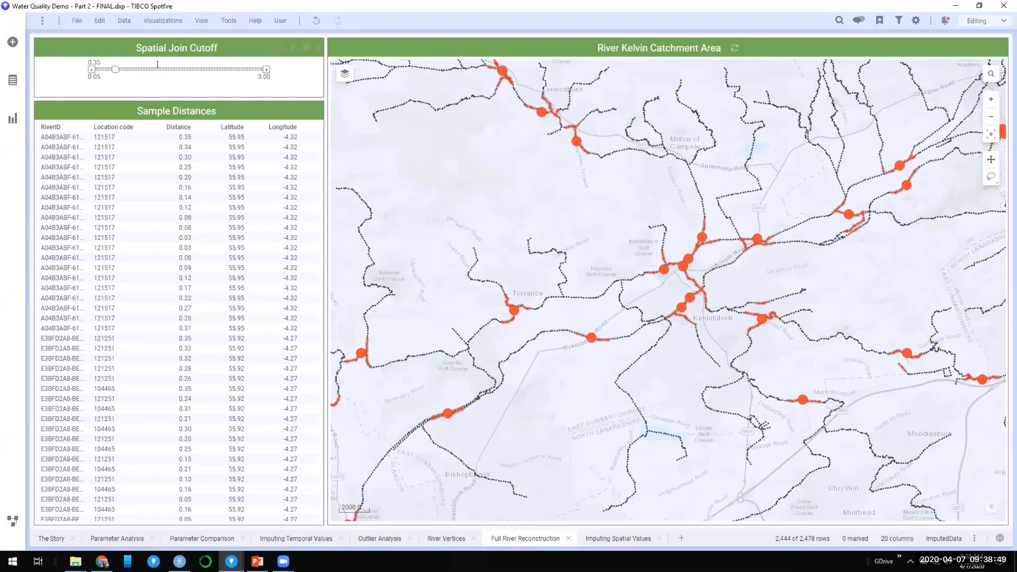
{"action": "left_click_drag", "start_coordinate": [114, 72], "coordinate": [220, 69]}
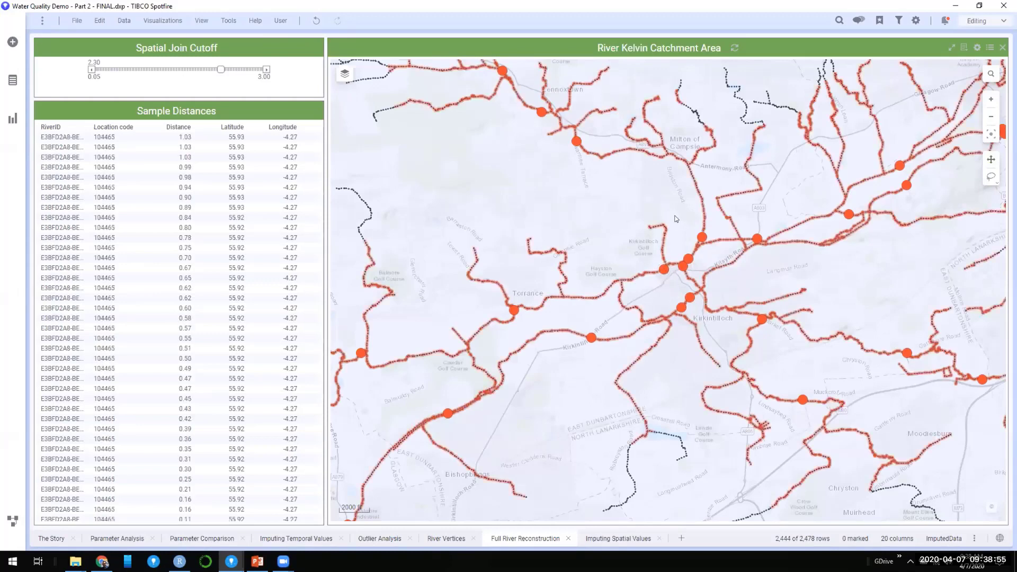
{"action": "left_click_drag", "start_coordinate": [221, 69], "coordinate": [172, 71]}
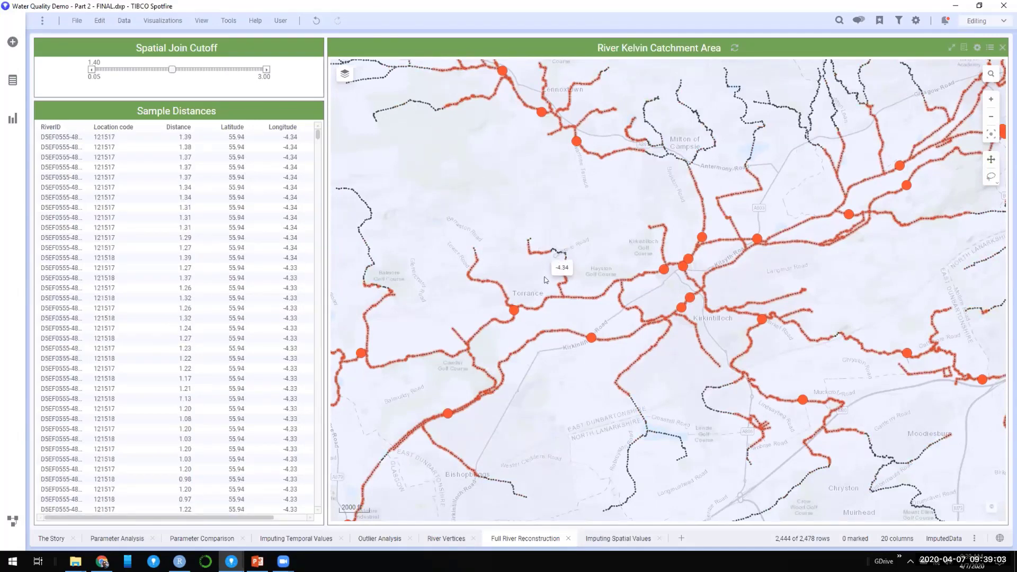
Step: Examine the Nitrate_Imputed river map on the Imputing Spatial Values page, and switch to the URTeC_Well_Optimization analysis
{"action": "left_click", "coordinate": [614, 539]}
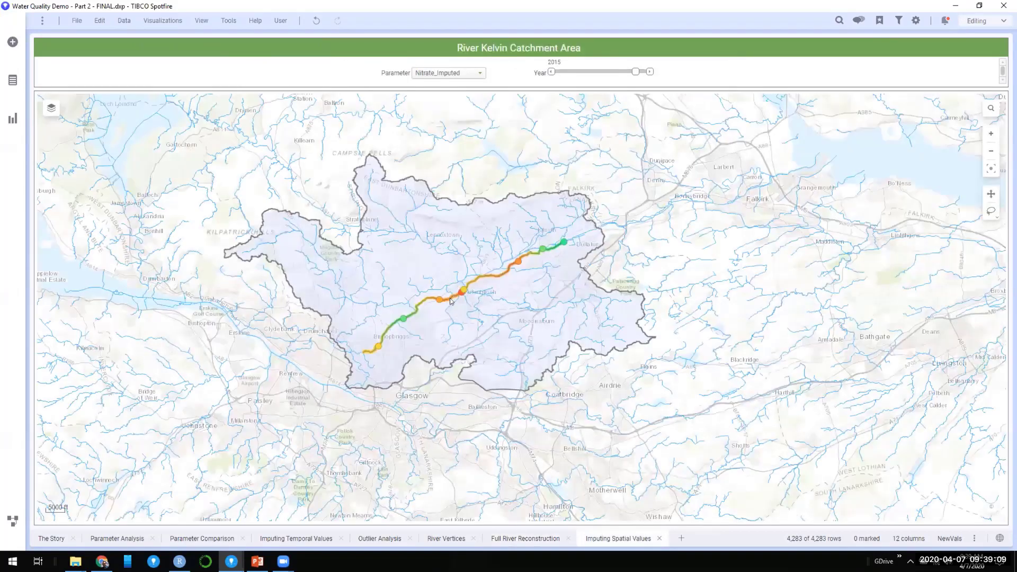
{"action": "scroll", "coordinate": [450, 302], "scroll_direction": "up", "scroll_amount": 2}
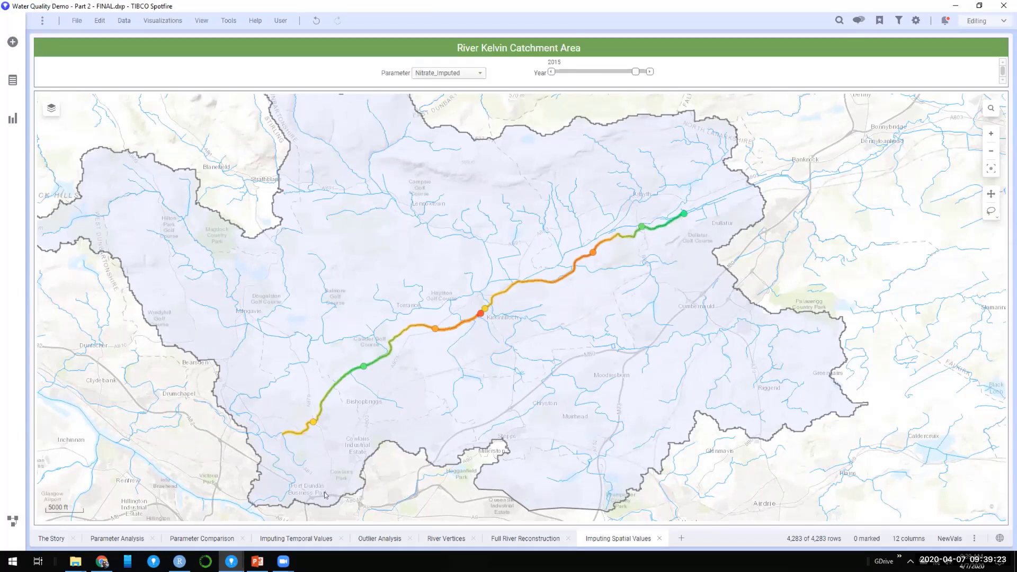
{"action": "mouse_move", "coordinate": [231, 561]}
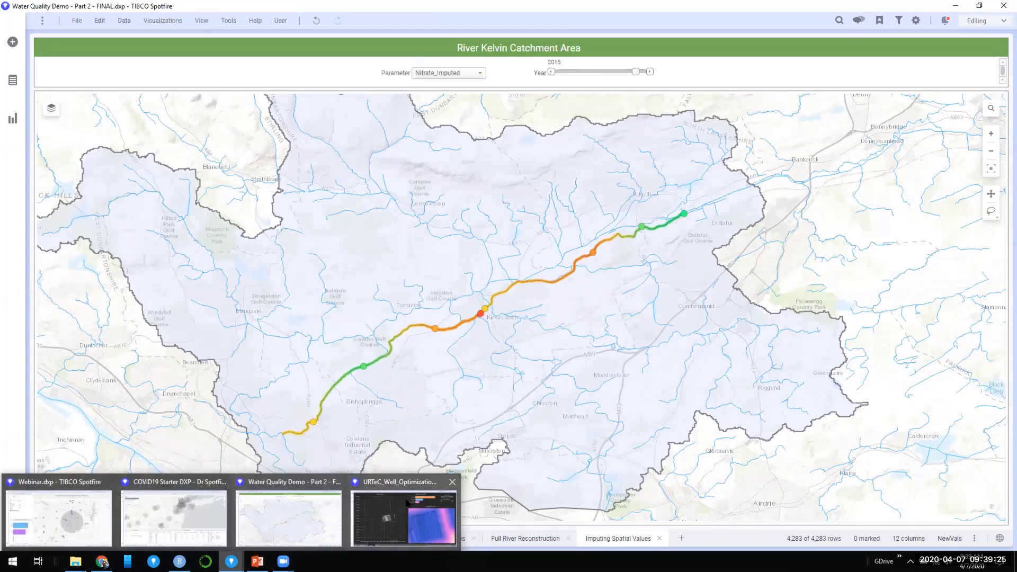
{"action": "left_click", "coordinate": [407, 503]}
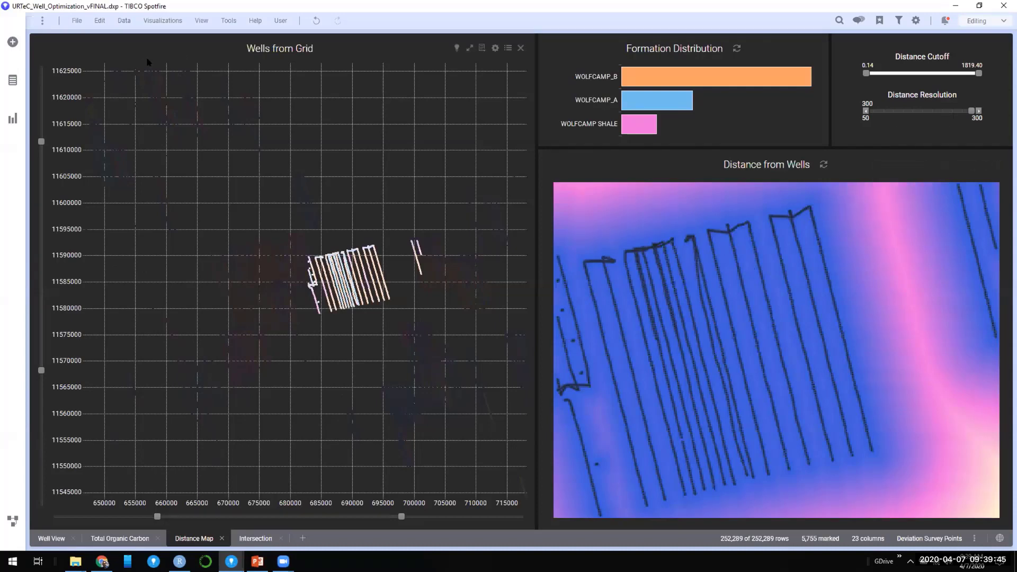
Step: Read how the script of the Distance (Untitled) data function builds the distance grid, and close it and the data function properties unchanged
{"action": "left_click", "coordinate": [124, 20]}
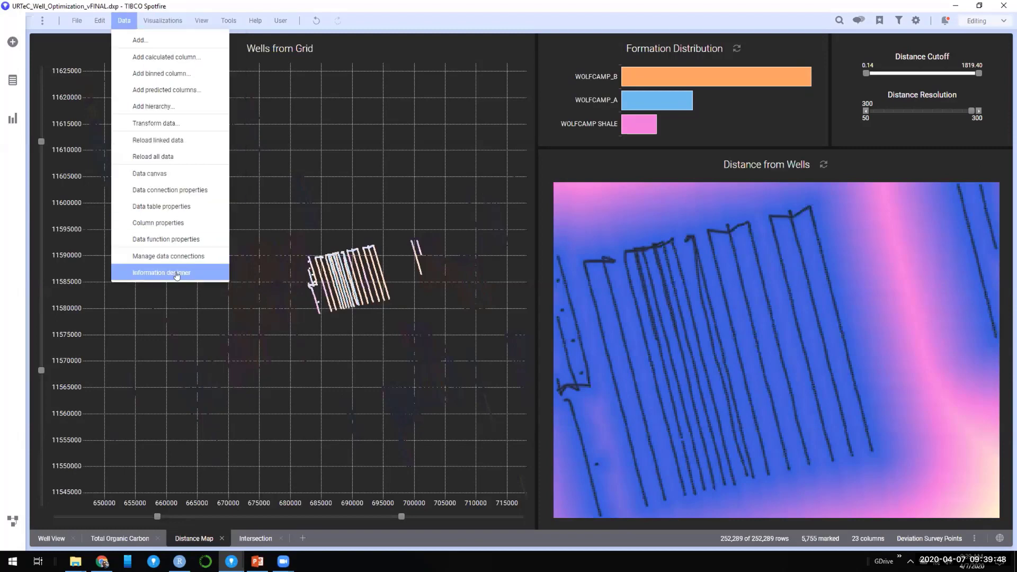
{"action": "left_click", "coordinate": [163, 238]}
{"action": "left_click", "coordinate": [371, 255]}
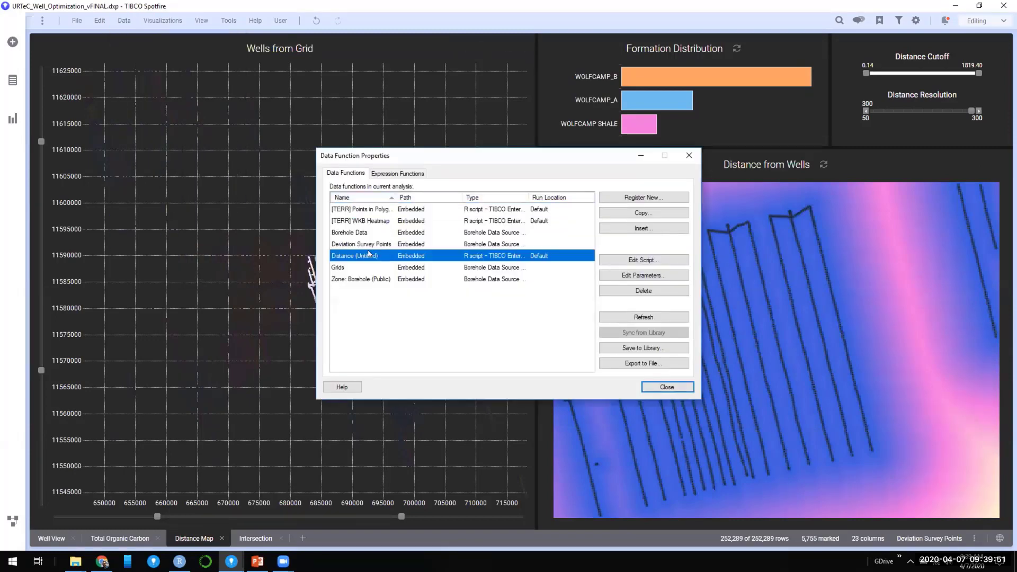
{"action": "left_click", "coordinate": [647, 260]}
{"action": "scroll", "coordinate": [548, 297], "scroll_direction": "down", "scroll_amount": 6}
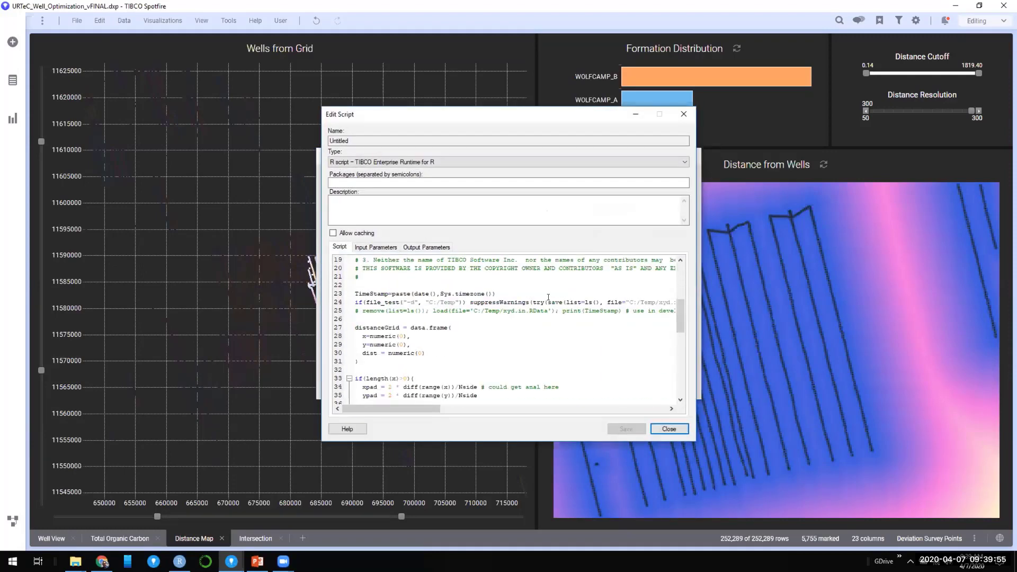
{"action": "scroll", "coordinate": [548, 297], "scroll_direction": "down", "scroll_amount": 2}
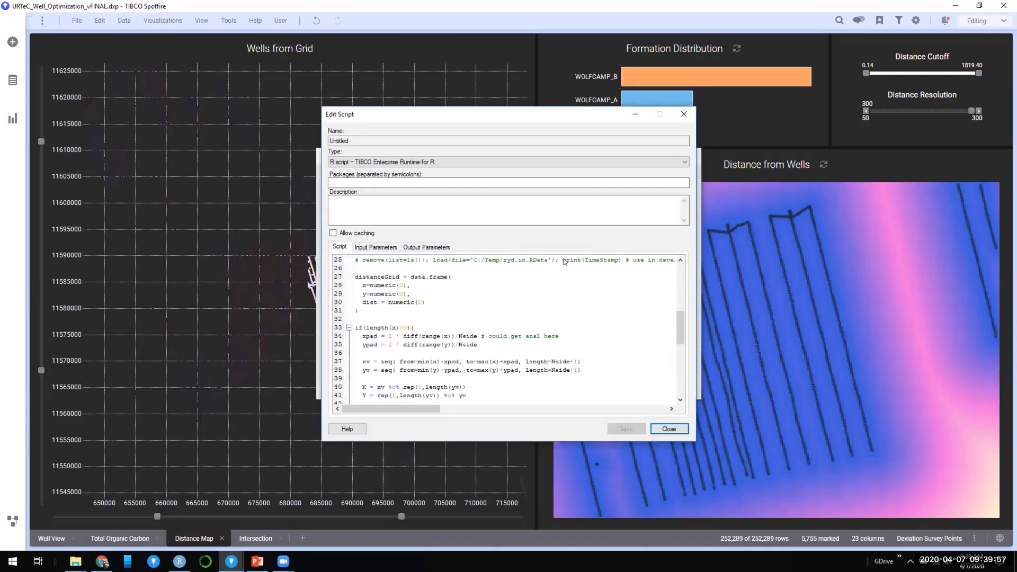
{"action": "scroll", "coordinate": [487, 311], "scroll_direction": "down", "scroll_amount": 1}
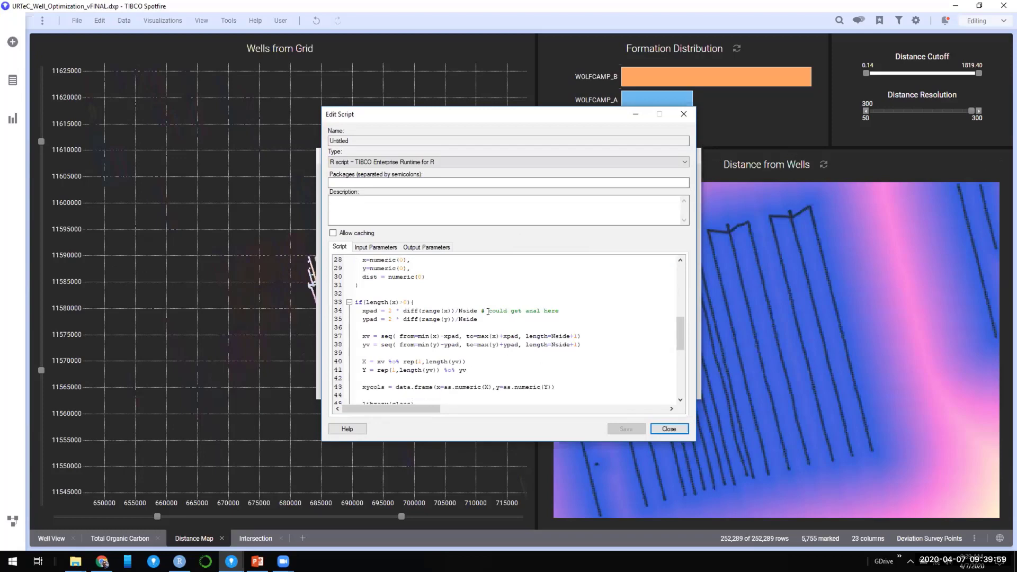
{"action": "scroll", "coordinate": [487, 311], "scroll_direction": "down", "scroll_amount": 1}
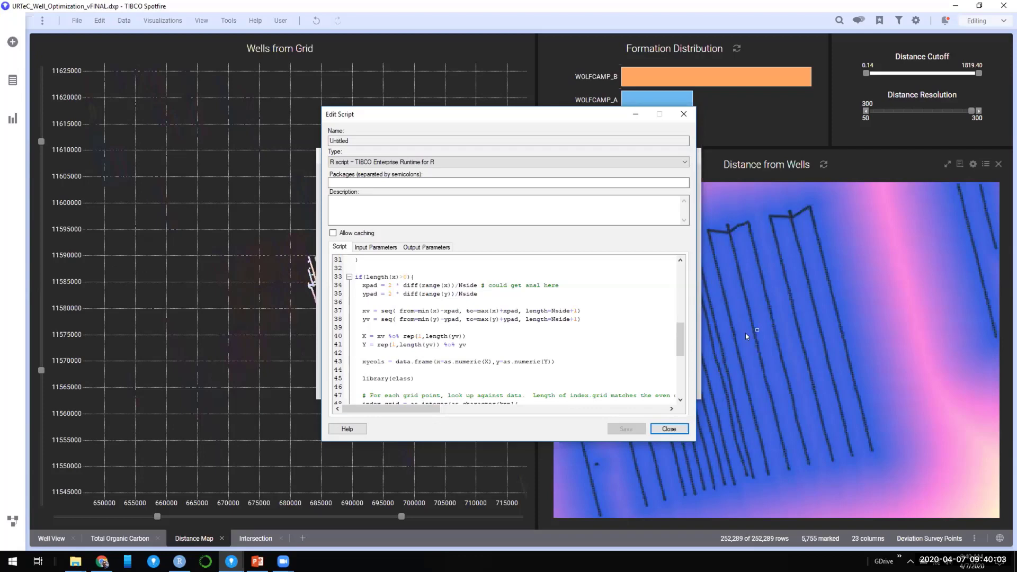
{"action": "left_click", "coordinate": [663, 430]}
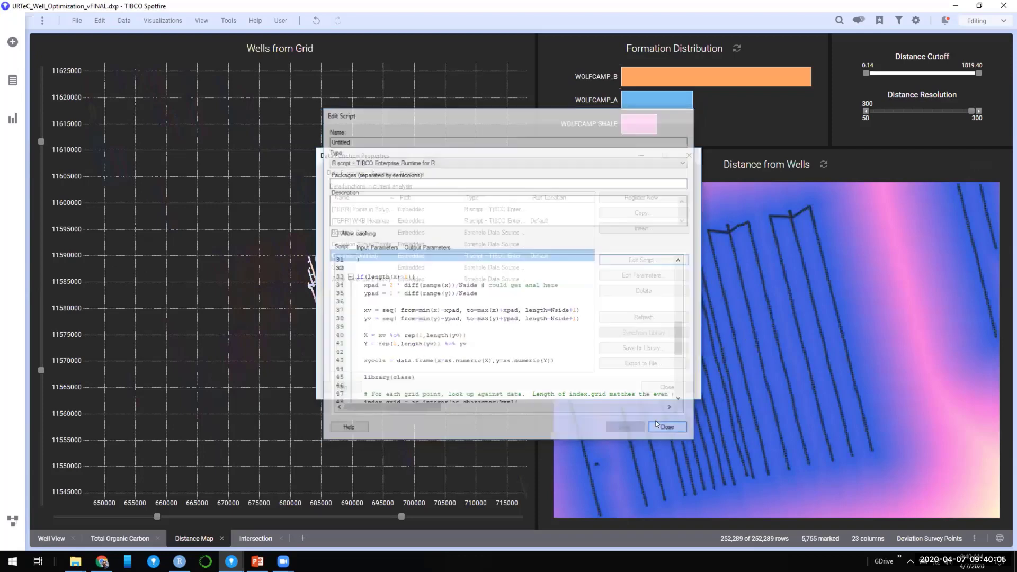
{"action": "left_click", "coordinate": [669, 388]}
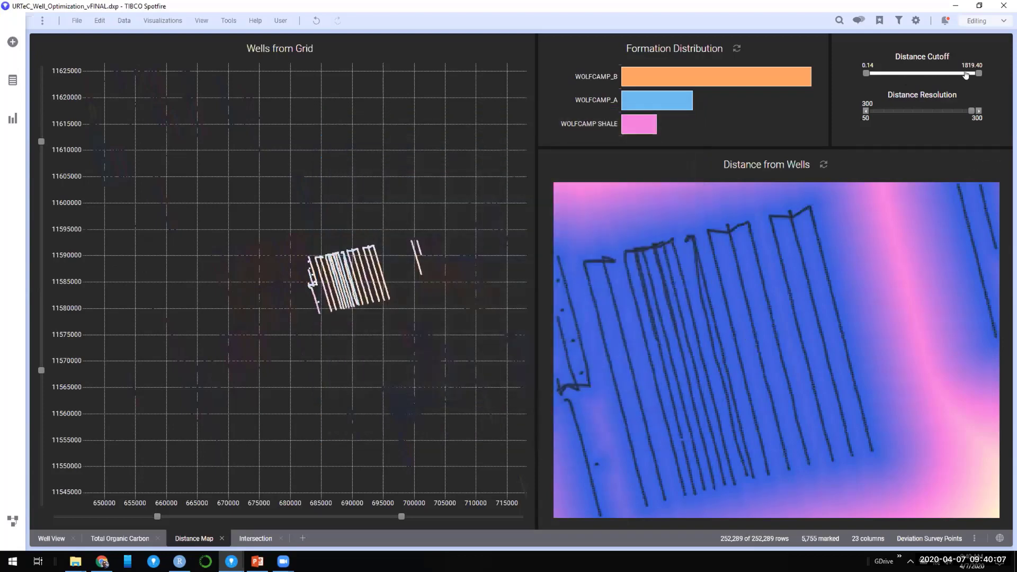
Step: Raise the lower limit of the Distance Cutoff to 145.04 on the Distance Map page
{"action": "mouse_move", "coordinate": [978, 74]}
{"action": "left_mouse_down"}
{"action": "mouse_move", "coordinate": [939, 74]}
{"action": "mouse_move", "coordinate": [977, 74]}
{"action": "left_mouse_up"}
{"action": "mouse_move", "coordinate": [867, 75]}
{"action": "left_mouse_down"}
{"action": "mouse_move", "coordinate": [896, 74]}
{"action": "mouse_move", "coordinate": [867, 71]}
{"action": "left_mouse_up"}
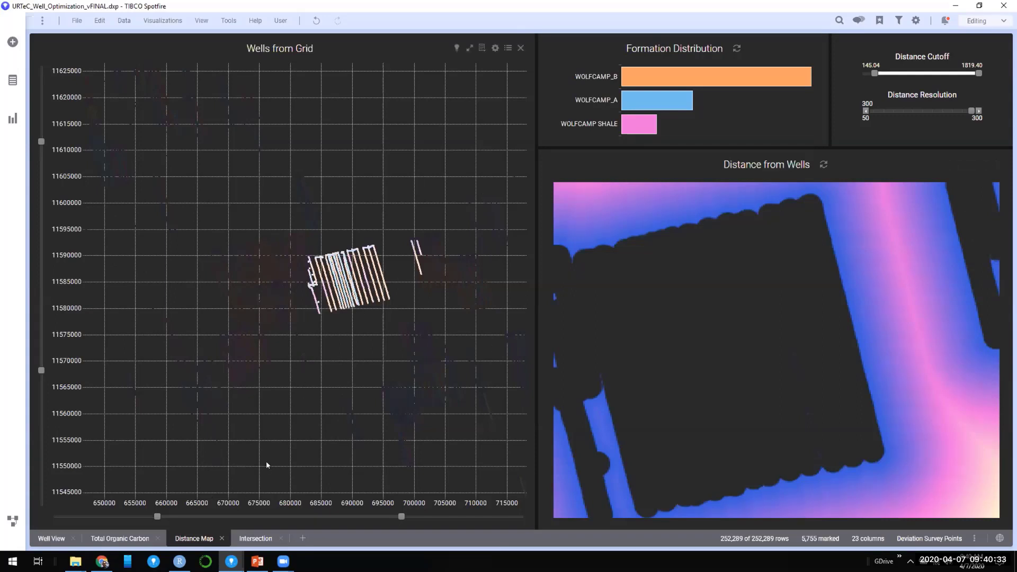
Step: Switch to Chrome and look through the packages, points, lines and polygons sections of the R Spatial Cheatsheet
{"action": "left_click", "coordinate": [101, 560]}
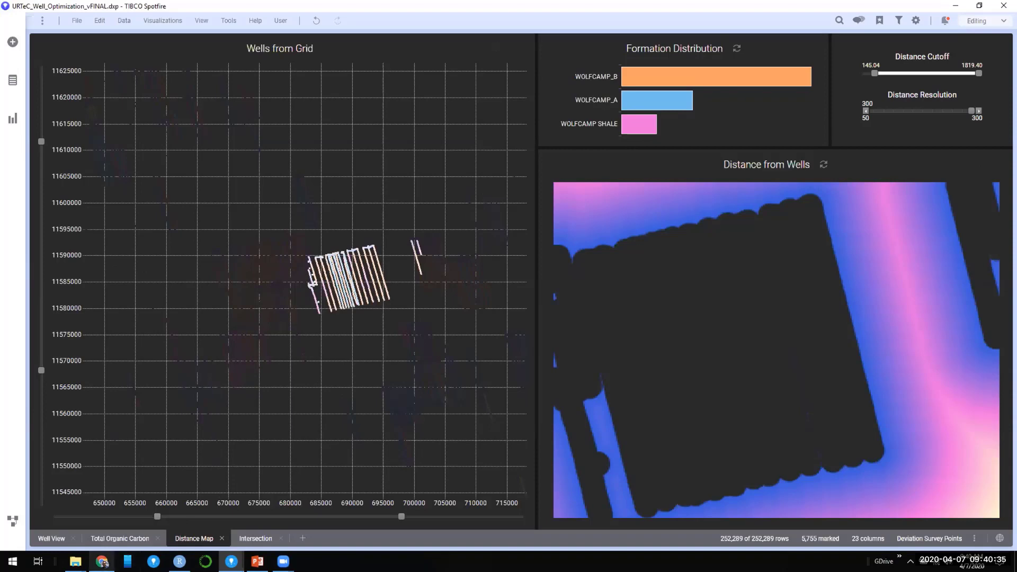
{"action": "key", "text": "ctrl+shift+Tab"}
{"action": "key", "text": "ctrl+shift+Tab"}
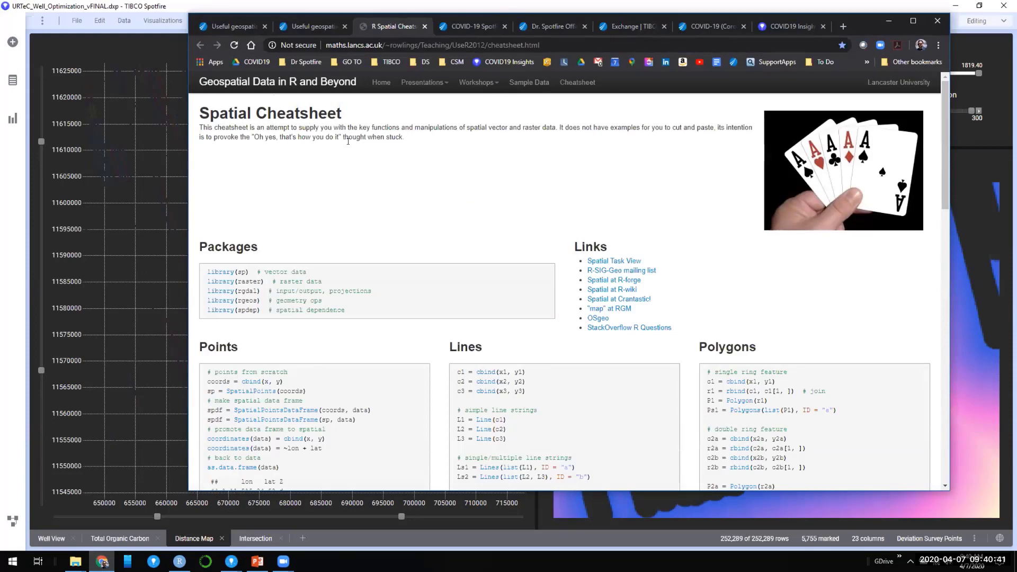
{"action": "scroll", "coordinate": [350, 143], "scroll_direction": "down", "scroll_amount": 3}
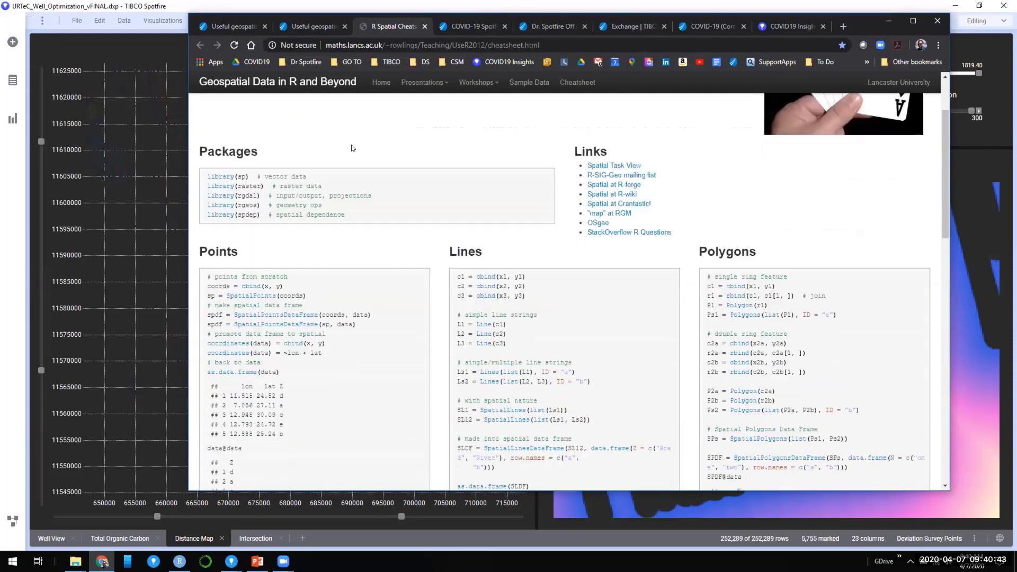
{"action": "scroll", "coordinate": [338, 167], "scroll_direction": "up", "scroll_amount": 2}
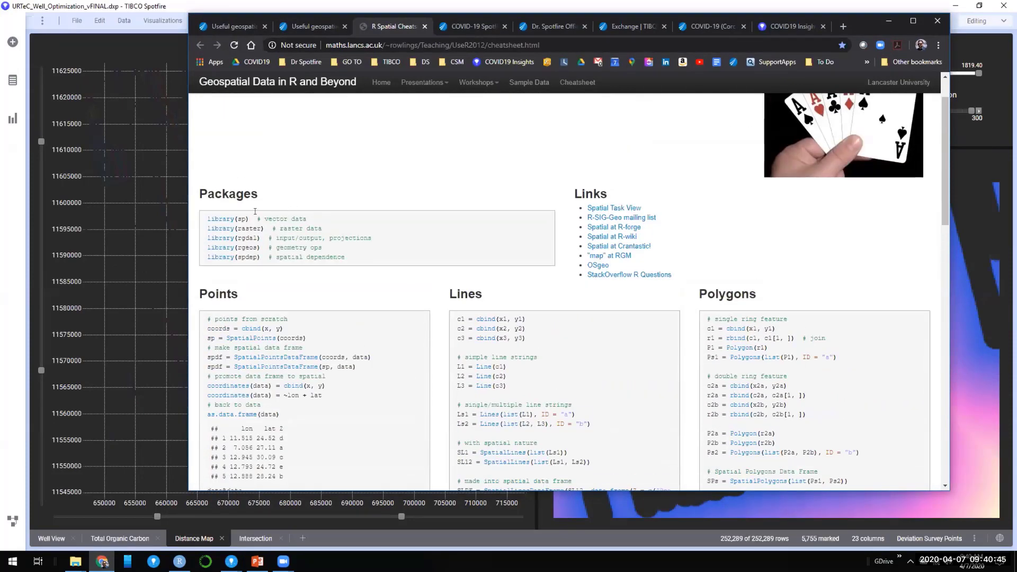
{"action": "scroll", "coordinate": [246, 218], "scroll_direction": "down", "scroll_amount": 3}
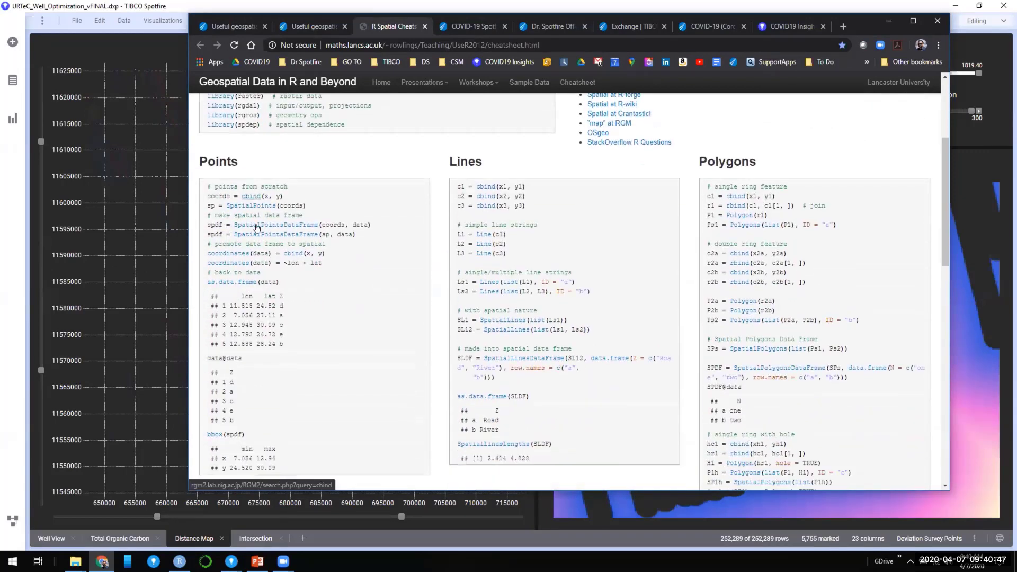
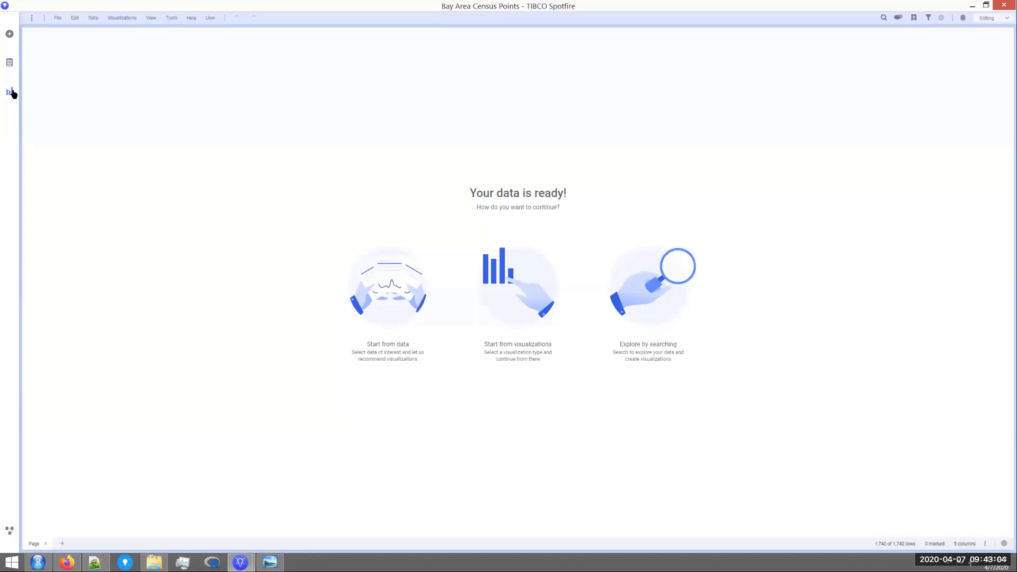
Step: Create a table and a map chart from the Bay Area Census Points data, and remove the table so only the map remains
{"action": "left_click", "coordinate": [81, 52]}
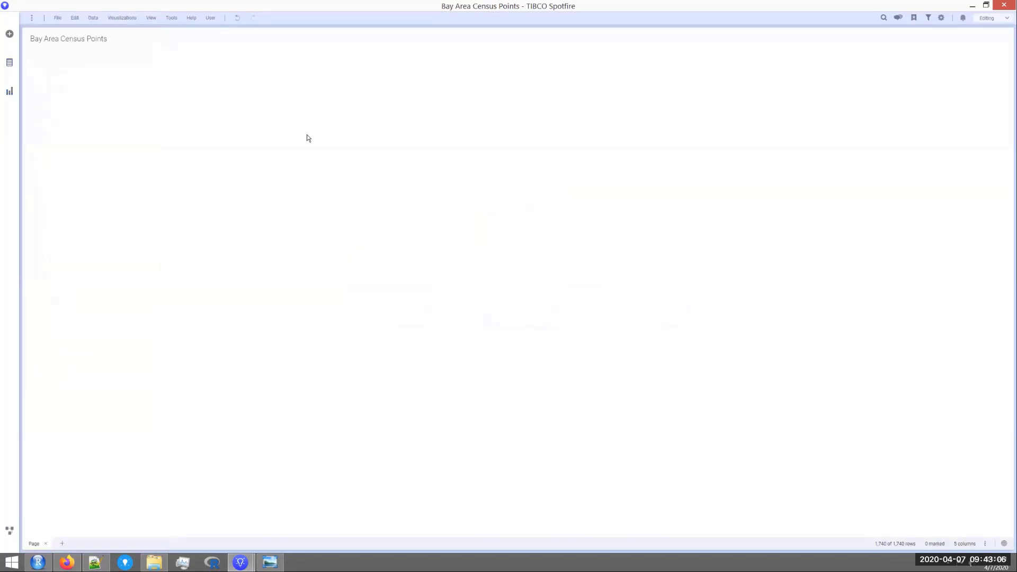
{"action": "left_click", "coordinate": [12, 91]}
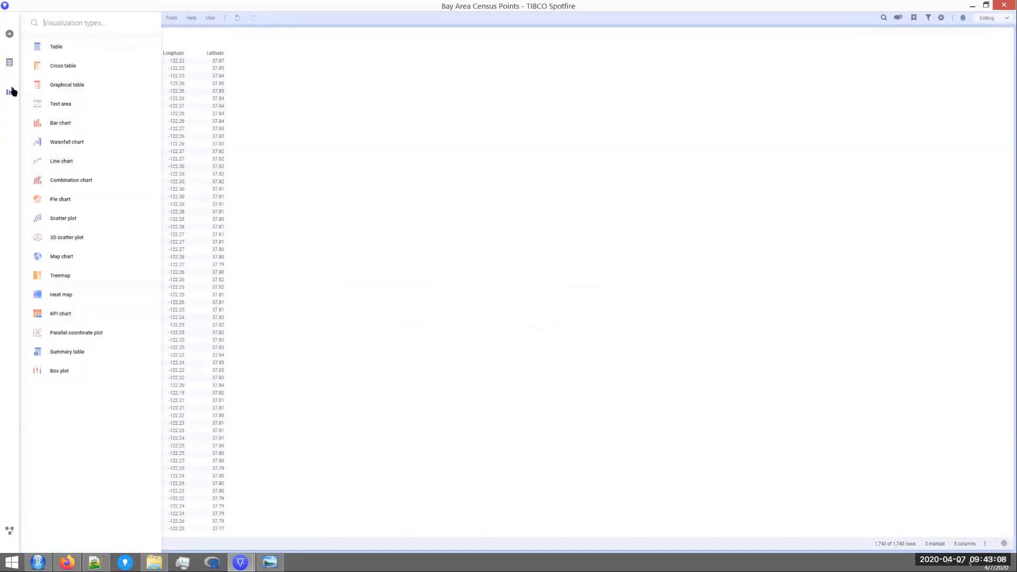
{"action": "left_click", "coordinate": [62, 257]}
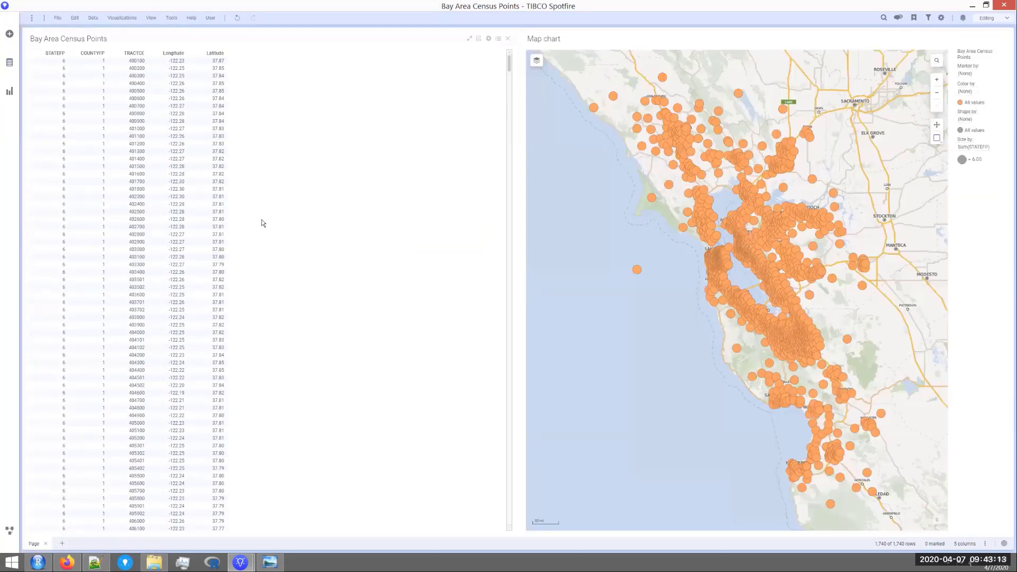
{"action": "right_click", "coordinate": [261, 220]}
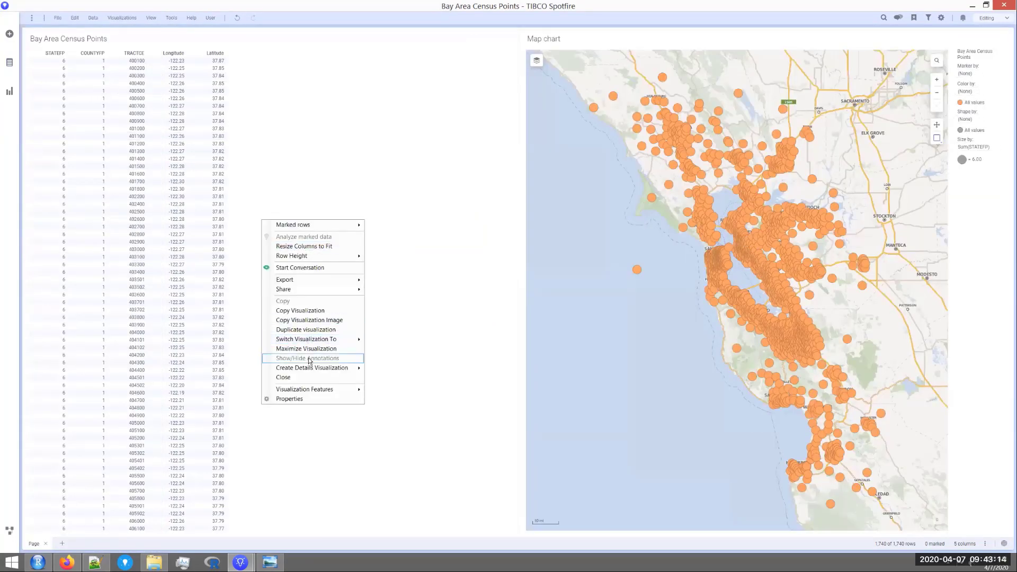
{"action": "left_click", "coordinate": [311, 378]}
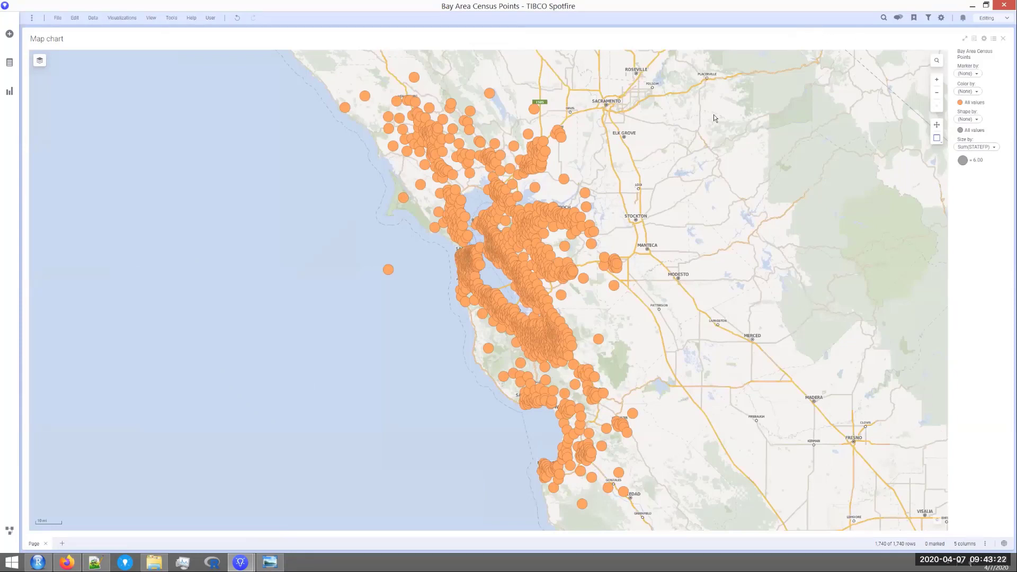
Step: In the map's Bay Area Census Points marker layer settings, set Size by to (None) and shrink the markers to small dots
{"action": "right_click", "coordinate": [698, 123]}
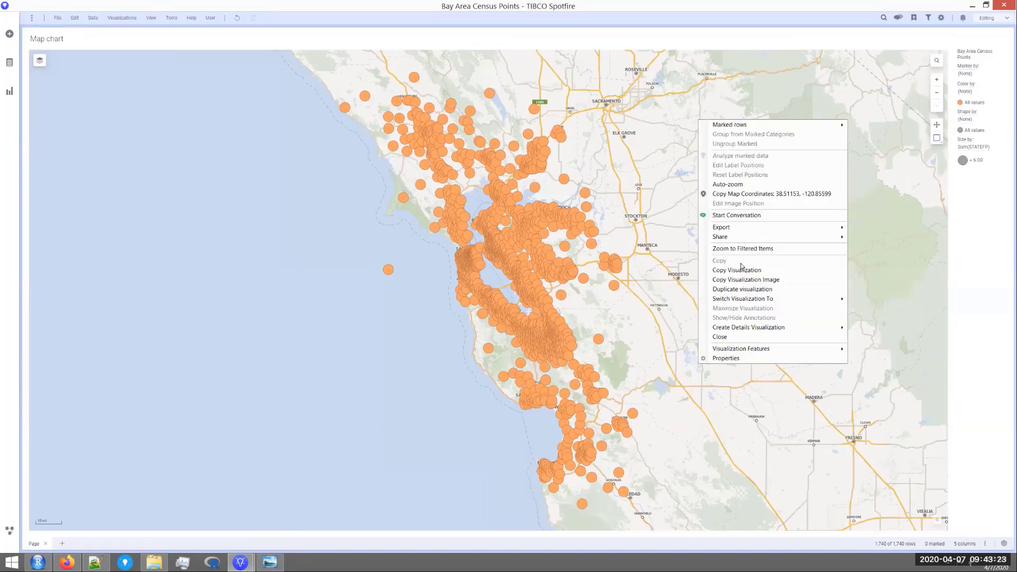
{"action": "left_click", "coordinate": [749, 362]}
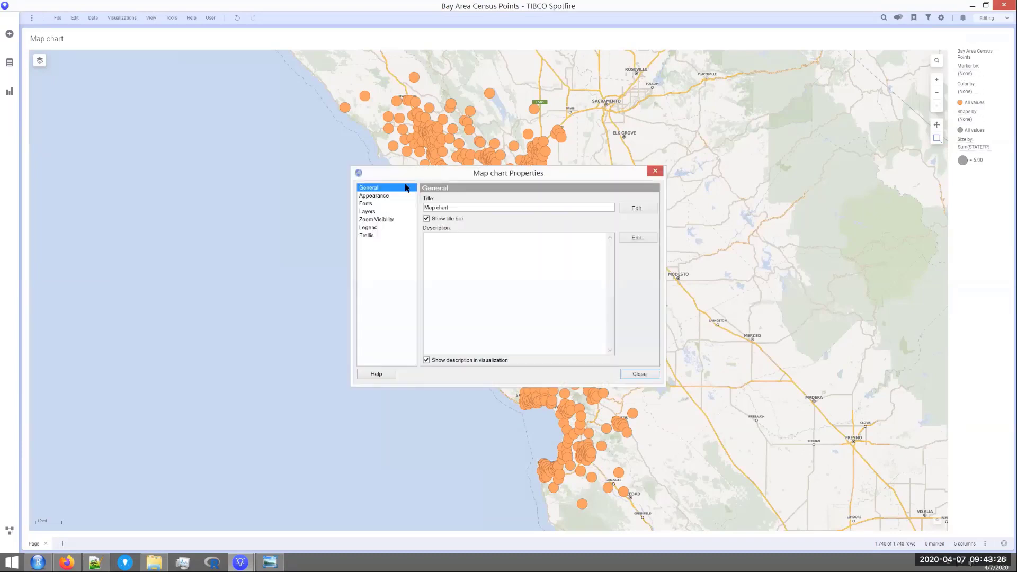
{"action": "left_click_drag", "start_coordinate": [413, 177], "coordinate": [662, 204]}
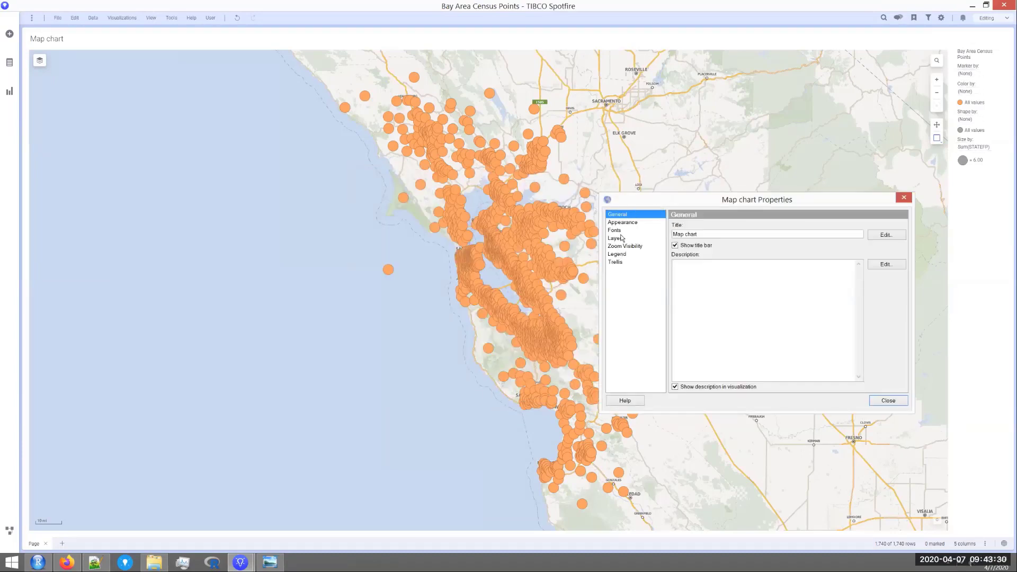
{"action": "left_click", "coordinate": [622, 238]}
{"action": "left_click", "coordinate": [710, 243]}
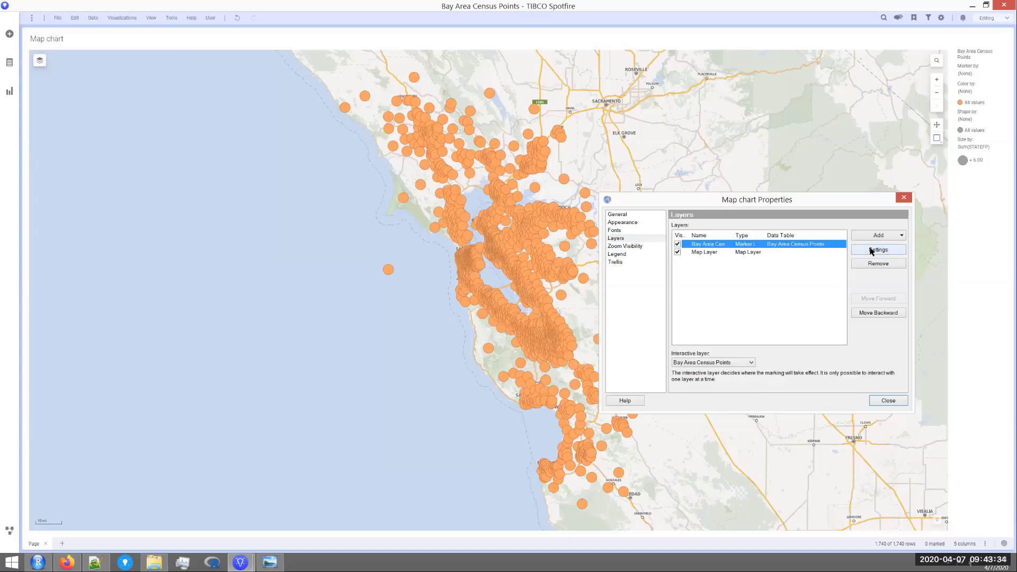
{"action": "left_click", "coordinate": [888, 251]}
{"action": "left_click_drag", "start_coordinate": [521, 181], "coordinate": [731, 266]}
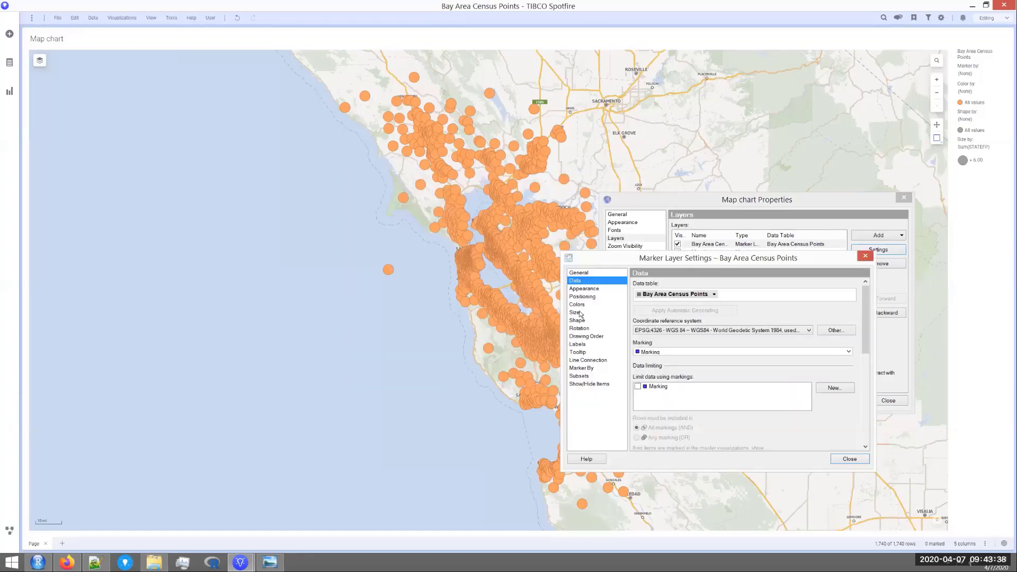
{"action": "left_click", "coordinate": [581, 314]}
{"action": "left_click", "coordinate": [686, 320]}
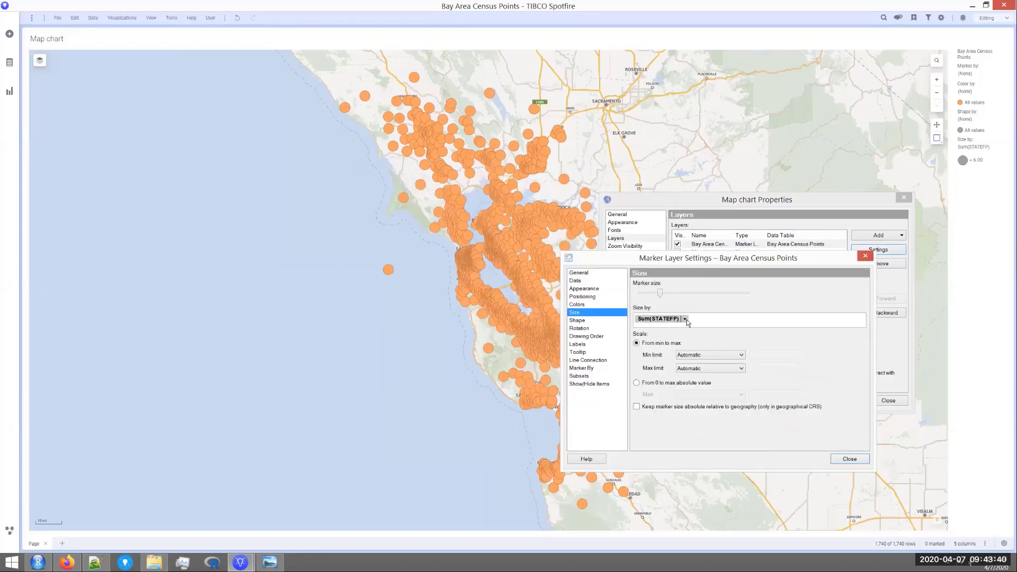
{"action": "left_click", "coordinate": [757, 521]}
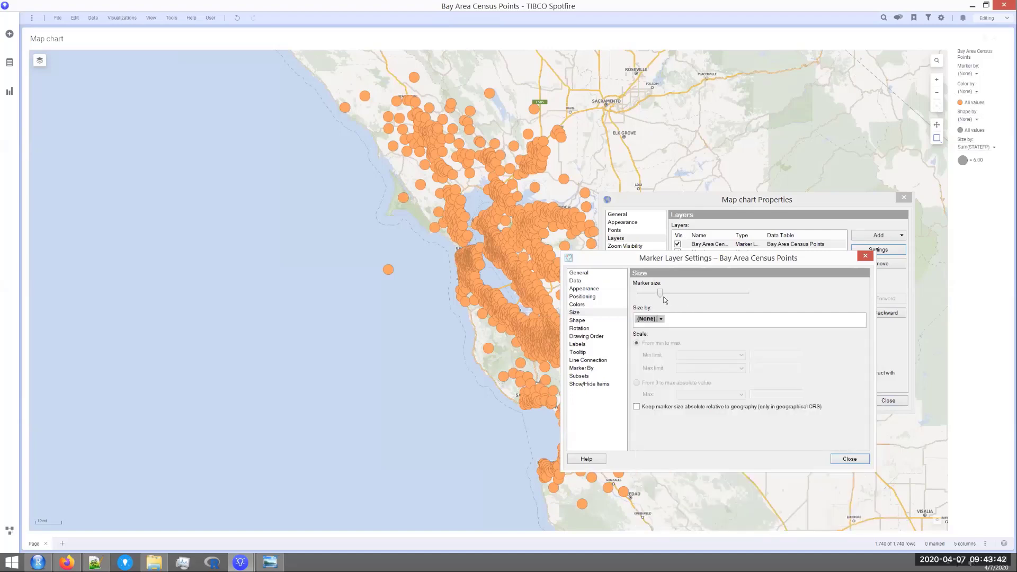
{"action": "left_click_drag", "start_coordinate": [659, 293], "coordinate": [647, 295]}
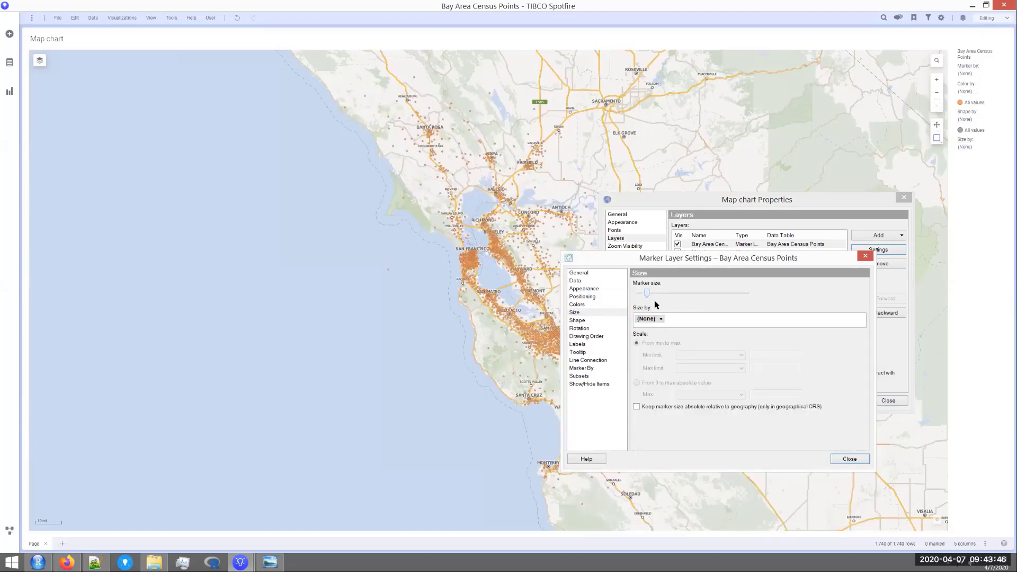
{"action": "left_click", "coordinate": [849, 459]}
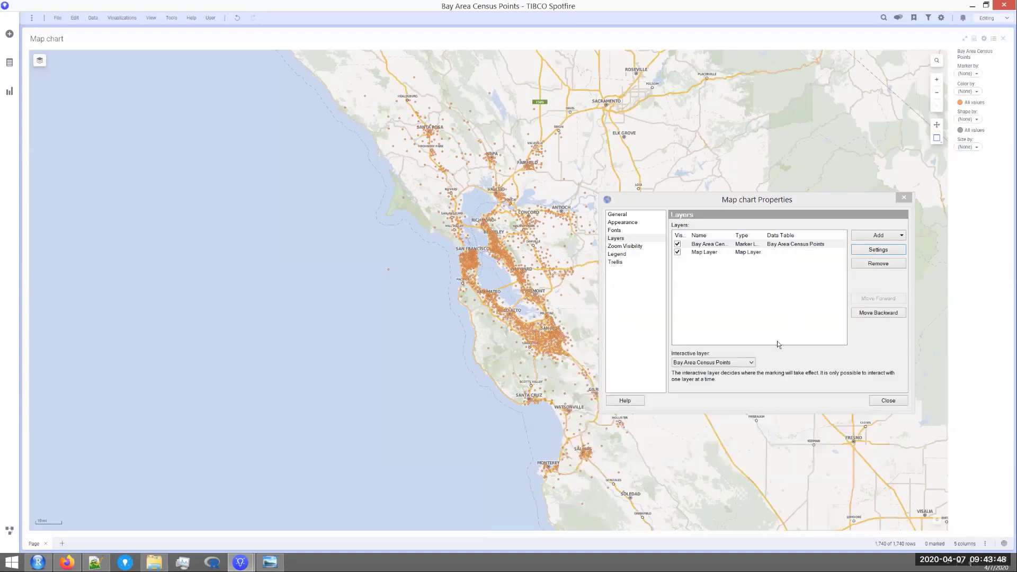
Step: Change the color of the census point markers to blue and close the map chart properties
{"action": "left_click", "coordinate": [960, 103]}
{"action": "left_click", "coordinate": [925, 143]}
{"action": "left_click", "coordinate": [904, 401]}
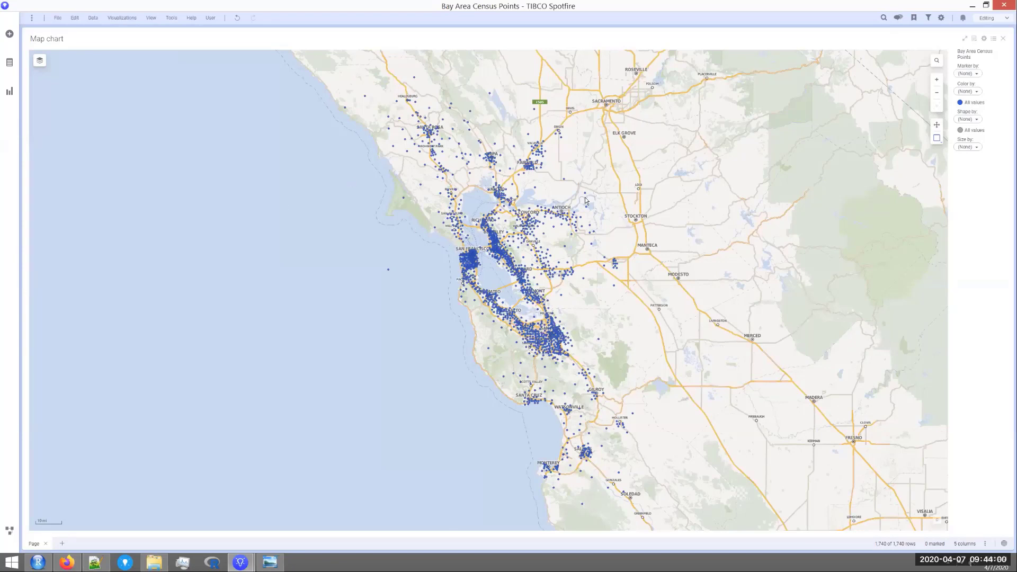
Step: Focus the map on the San Francisco Bay and start a new calculated column for the census points data
{"action": "left_click", "coordinate": [936, 81]}
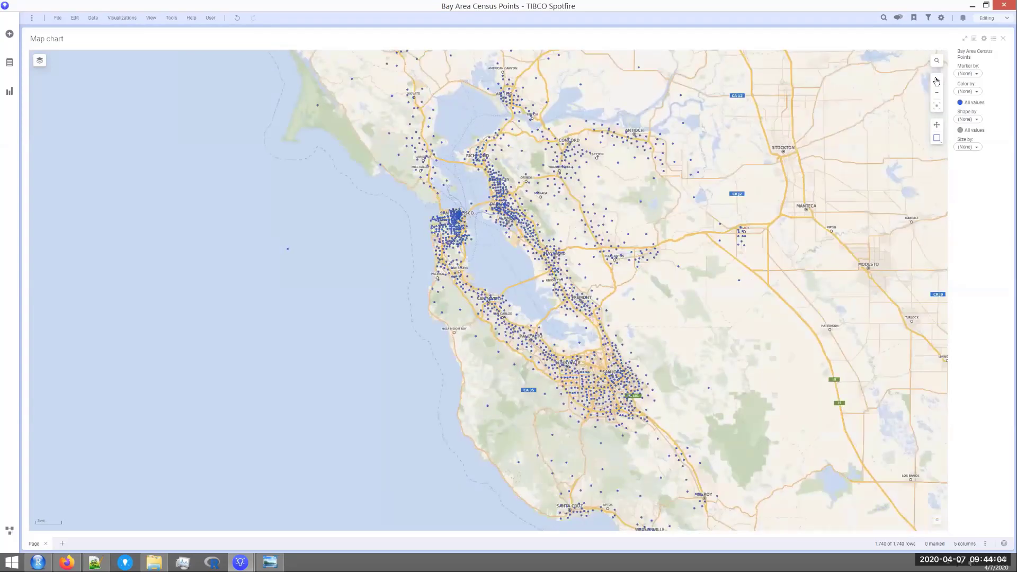
{"action": "left_click", "coordinate": [936, 81]}
{"action": "left_click", "coordinate": [936, 127]}
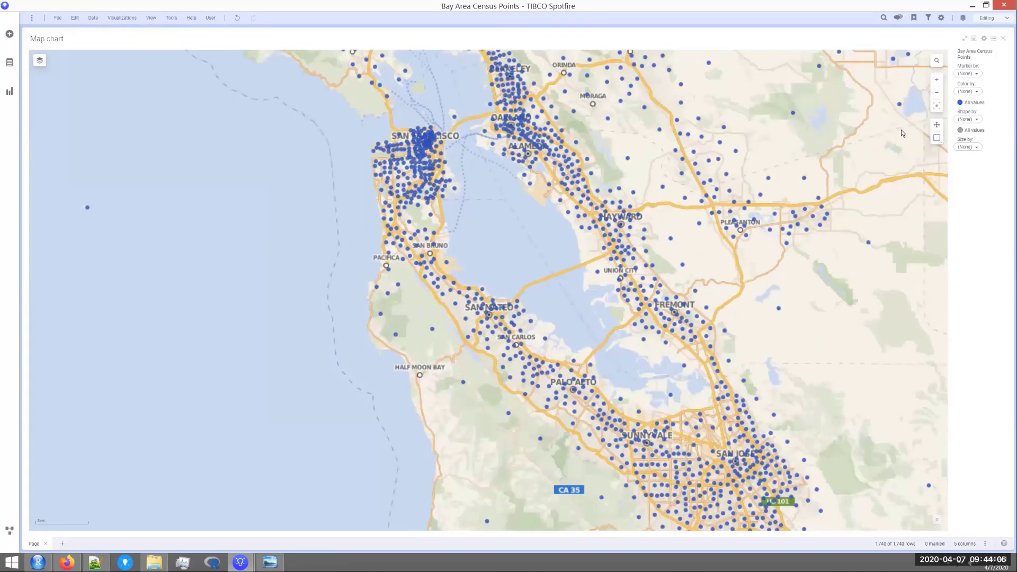
{"action": "left_click_drag", "start_coordinate": [464, 169], "coordinate": [491, 231]}
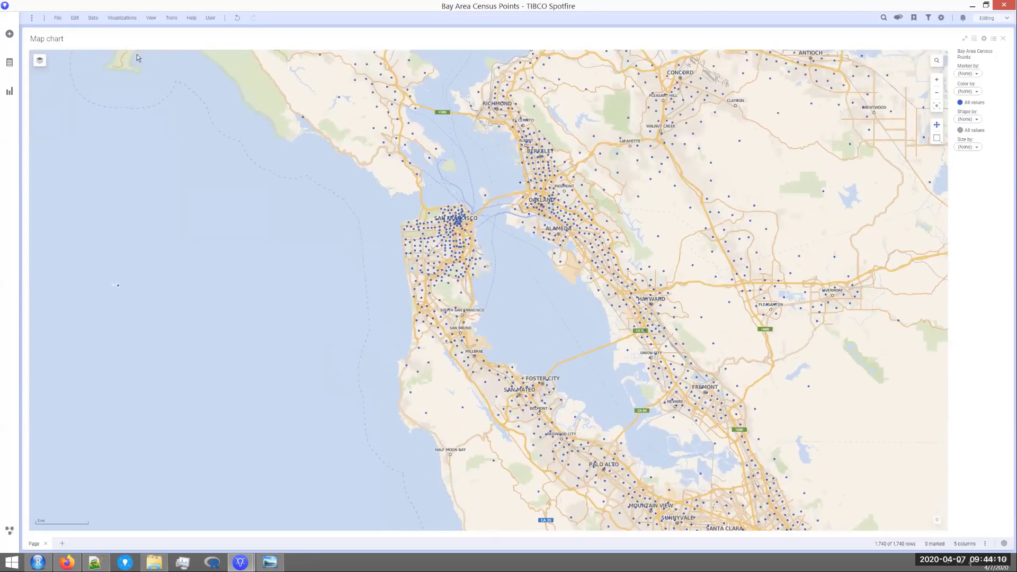
{"action": "left_click", "coordinate": [95, 19]}
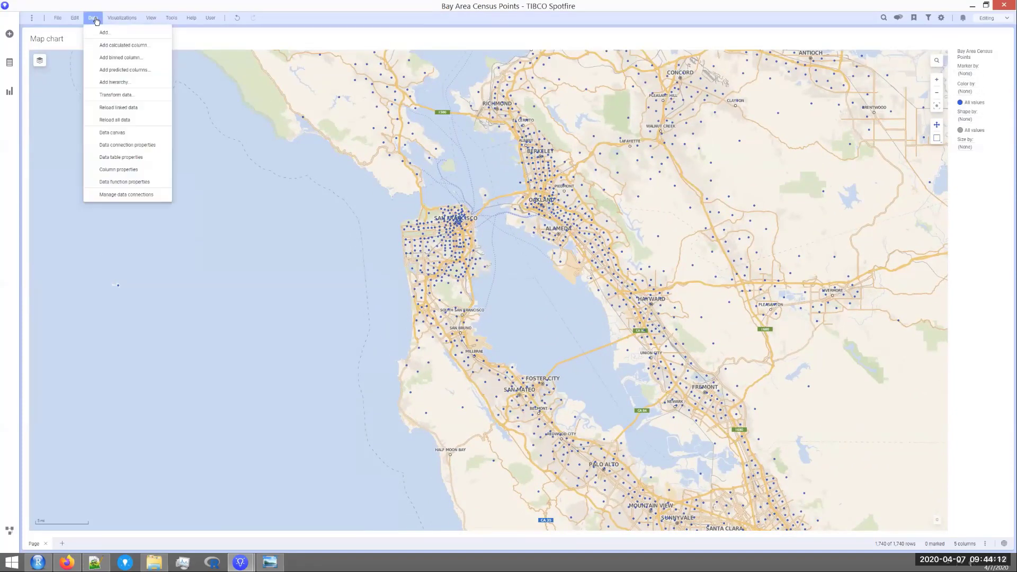
{"action": "left_click", "coordinate": [131, 46]}
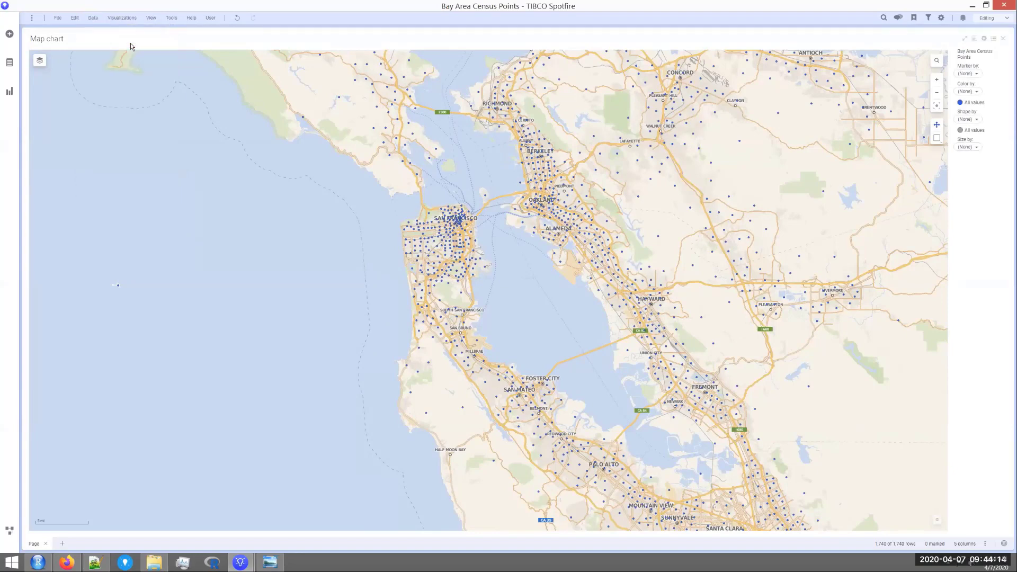
{"action": "left_click_drag", "start_coordinate": [393, 116], "coordinate": [642, 125]}
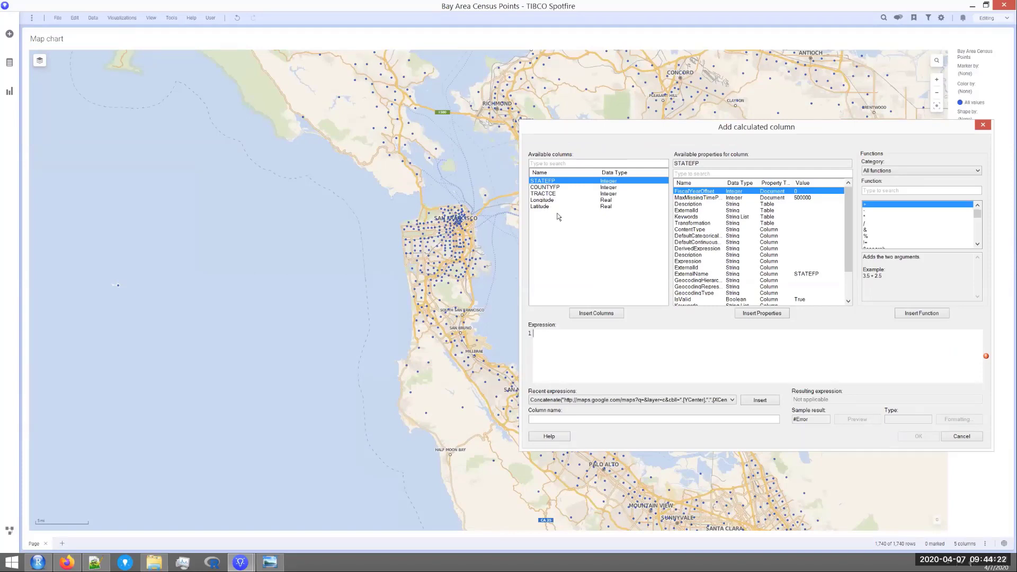
{"action": "left_click", "coordinate": [769, 401]}
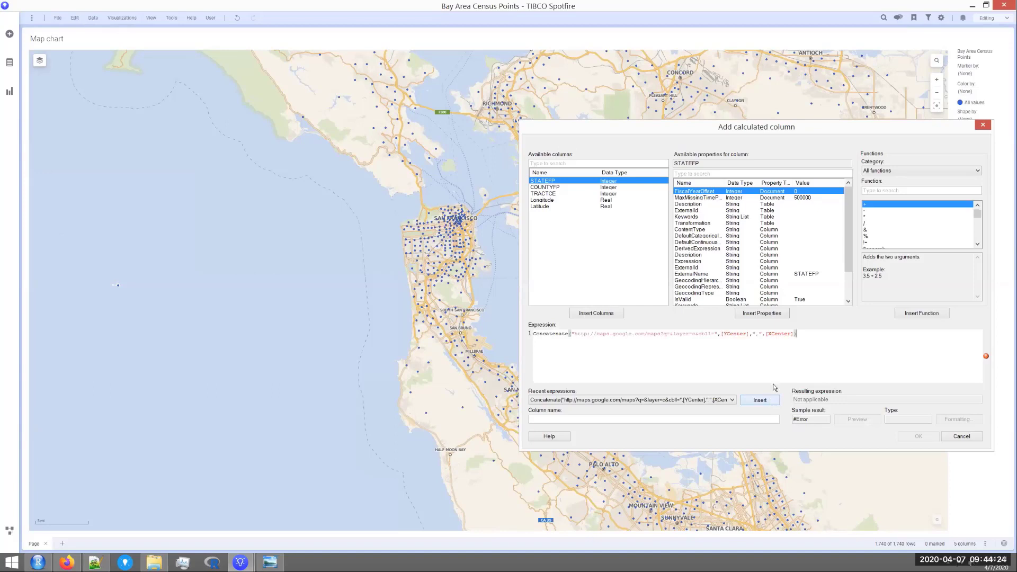
{"action": "left_click", "coordinate": [750, 333]}
{"action": "key", "text": "BackSpace"}
{"action": "key", "text": "BackSpace"}
{"action": "key", "text": "BackSpace"}
{"action": "key", "text": "BackSpace"}
{"action": "key", "text": "BackSpace"}
{"action": "key", "text": "BackSpace"}
{"action": "key", "text": "BackSpace"}
{"action": "key", "text": "BackSpace"}
{"action": "left_click", "coordinate": [542, 206]}
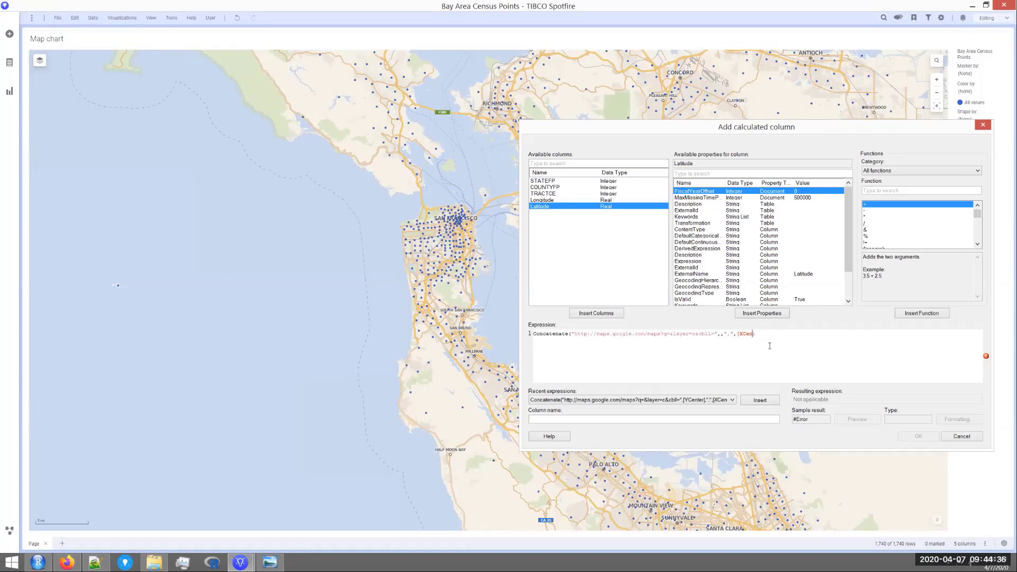
{"action": "key", "text": "BackSpace"}
{"action": "left_click", "coordinate": [544, 201]}
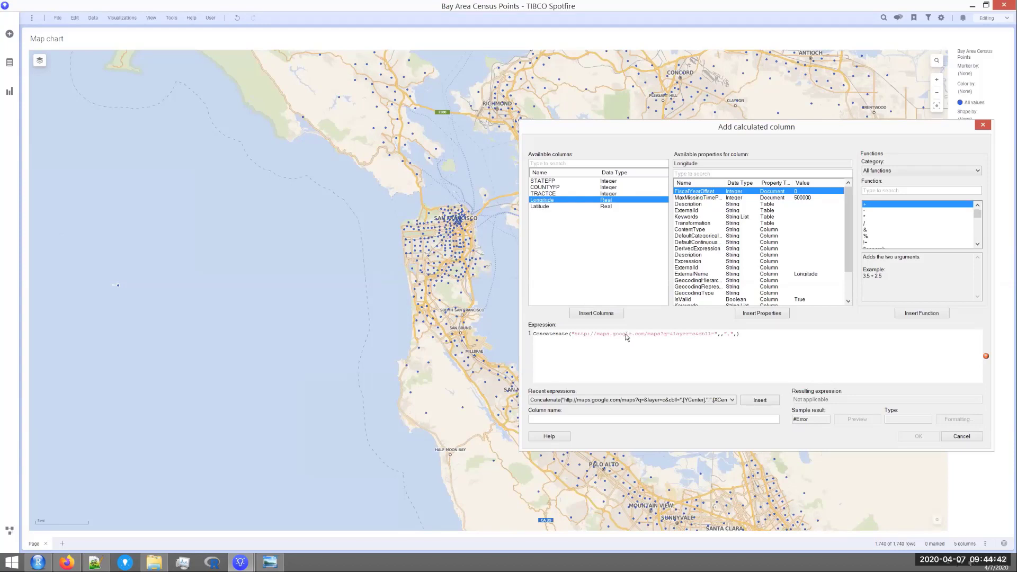
{"action": "left_click", "coordinate": [611, 316]}
{"action": "key", "text": "ctrl+a"}
{"action": "key", "text": "Delete"}
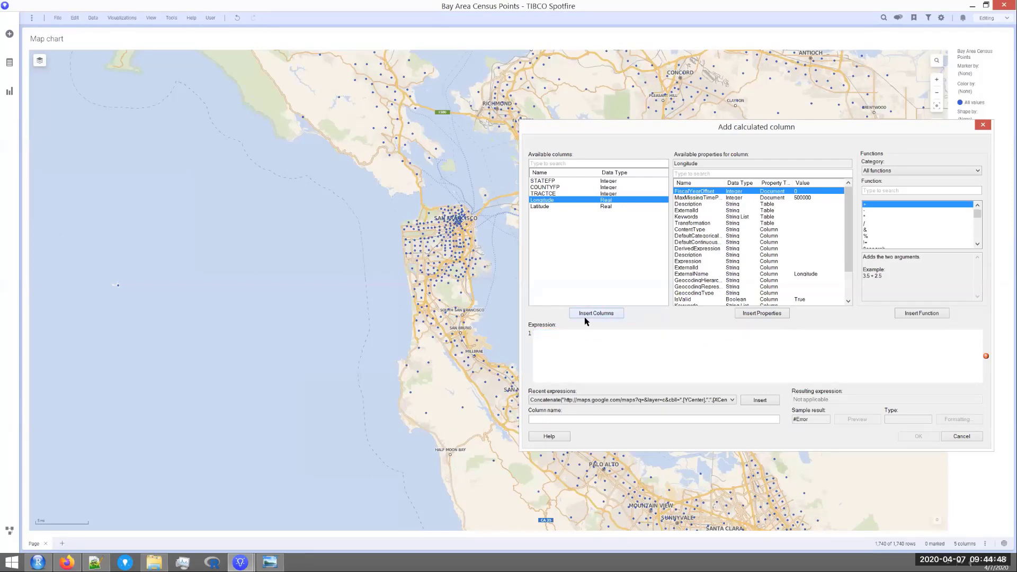
Step: Insert the recent Google Maps Concatenate expression and replace its [YCenter] reference with the Latitude column
{"action": "left_click", "coordinate": [775, 403]}
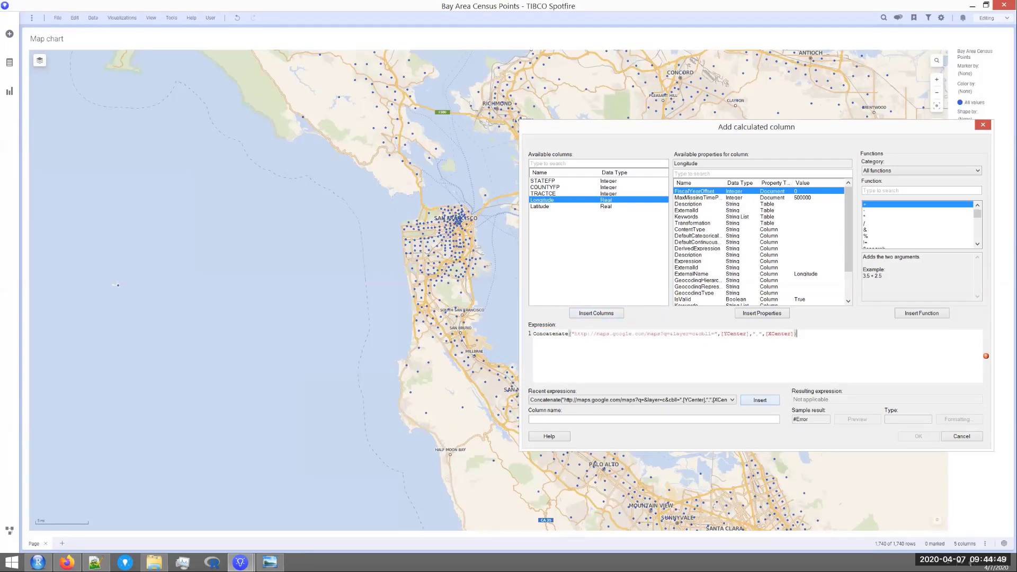
{"action": "left_click", "coordinate": [750, 334]}
{"action": "key", "text": "BackSpace"}
{"action": "key", "text": "BackSpace"}
{"action": "key", "text": "BackSpace"}
{"action": "key", "text": "BackSpace"}
{"action": "key", "text": "BackSpace"}
{"action": "key", "text": "BackSpace"}
{"action": "key", "text": "BackSpace"}
{"action": "key", "text": "BackSpace"}
{"action": "key", "text": "BackSpace"}
{"action": "left_click", "coordinate": [540, 206]}
{"action": "left_click", "coordinate": [597, 313]}
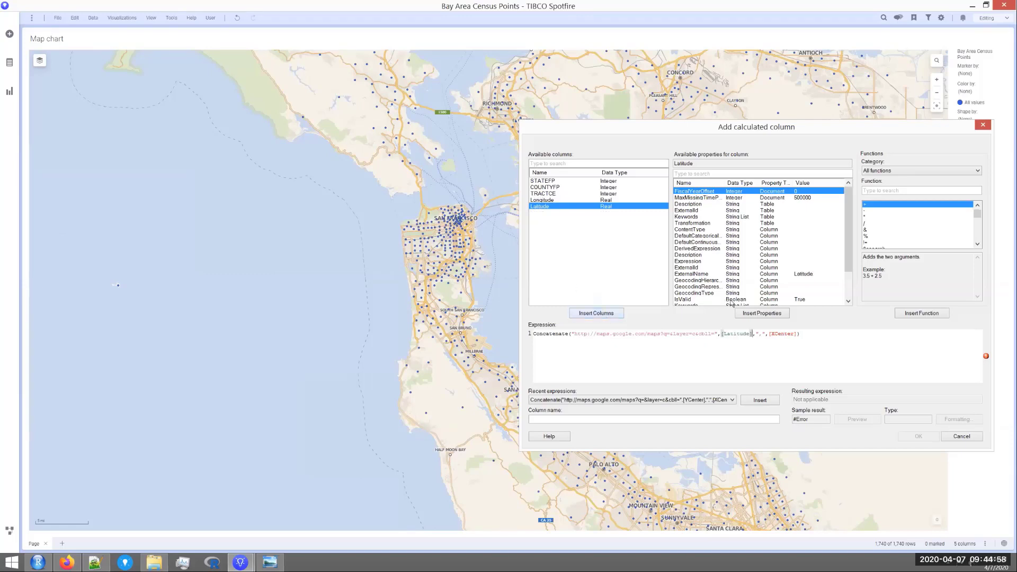
Step: Replace the [XCenter] reference in the Concatenate expression with the Longitude column
{"action": "left_click", "coordinate": [796, 333]}
{"action": "key", "text": "BackSpace"}
{"action": "key", "text": "BackSpace"}
{"action": "key", "text": "BackSpace"}
{"action": "key", "text": "BackSpace"}
{"action": "key", "text": "BackSpace"}
{"action": "left_click", "coordinate": [553, 201]}
{"action": "left_click", "coordinate": [599, 312]}
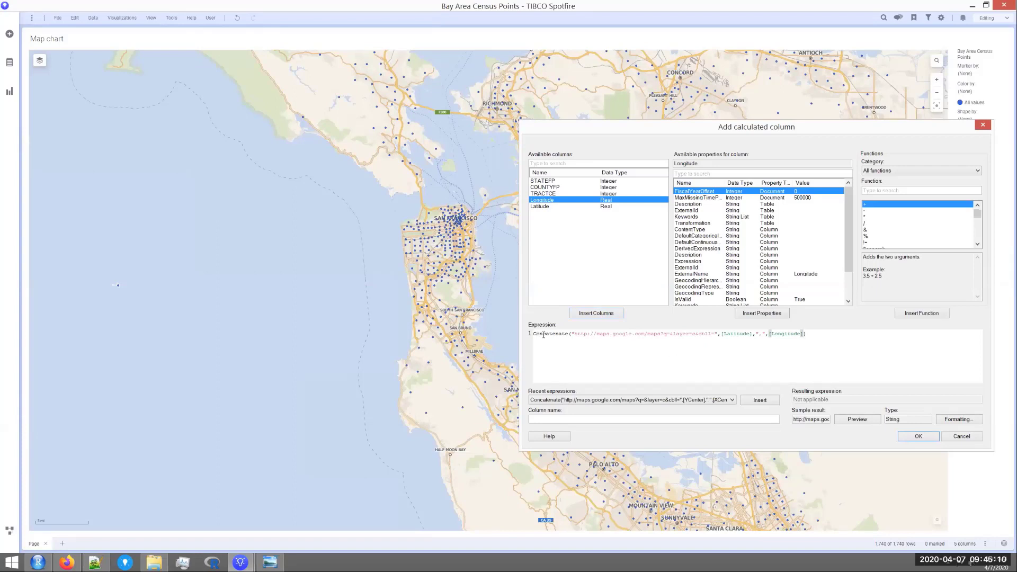
Step: Name the calculated column streetviewURL and add it to the data table
{"action": "left_click", "coordinate": [650, 417]}
{"action": "type", "text": "streetviewURL"}
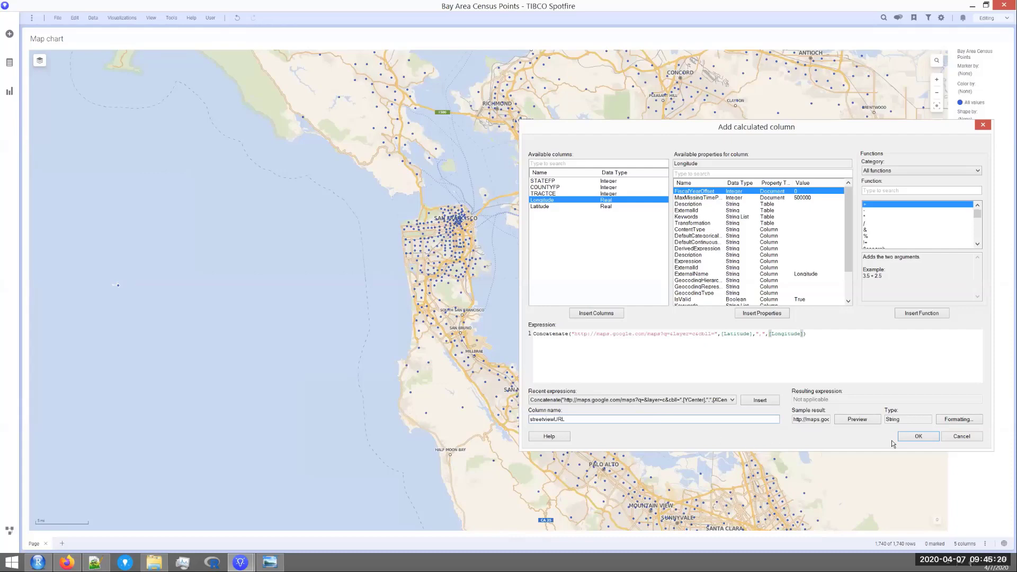
{"action": "left_click", "coordinate": [918, 436]}
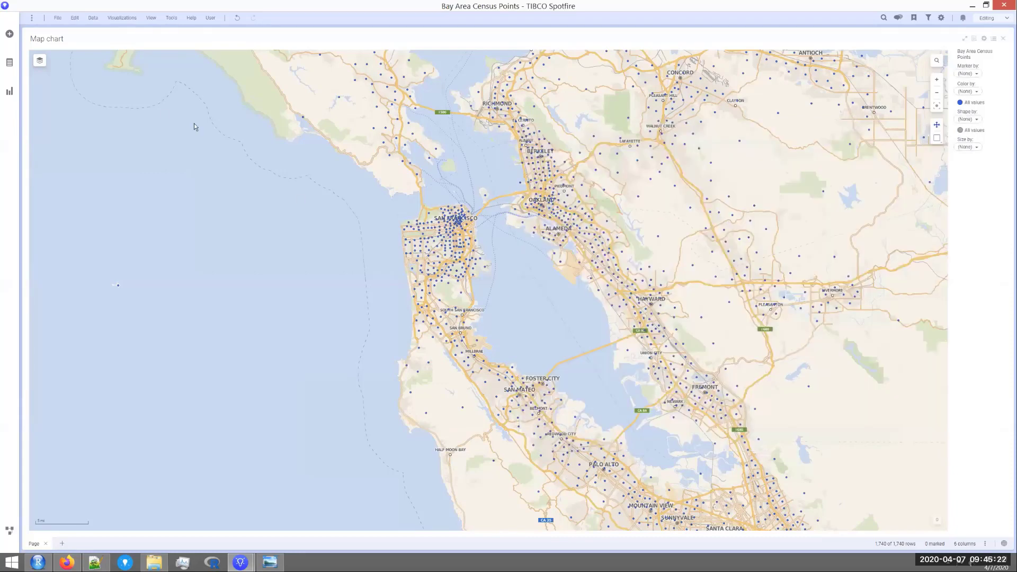
Step: Check the streetviewURL column in a temporary table beside the map, and close that table
{"action": "left_click", "coordinate": [9, 91]}
{"action": "left_click", "coordinate": [59, 47]}
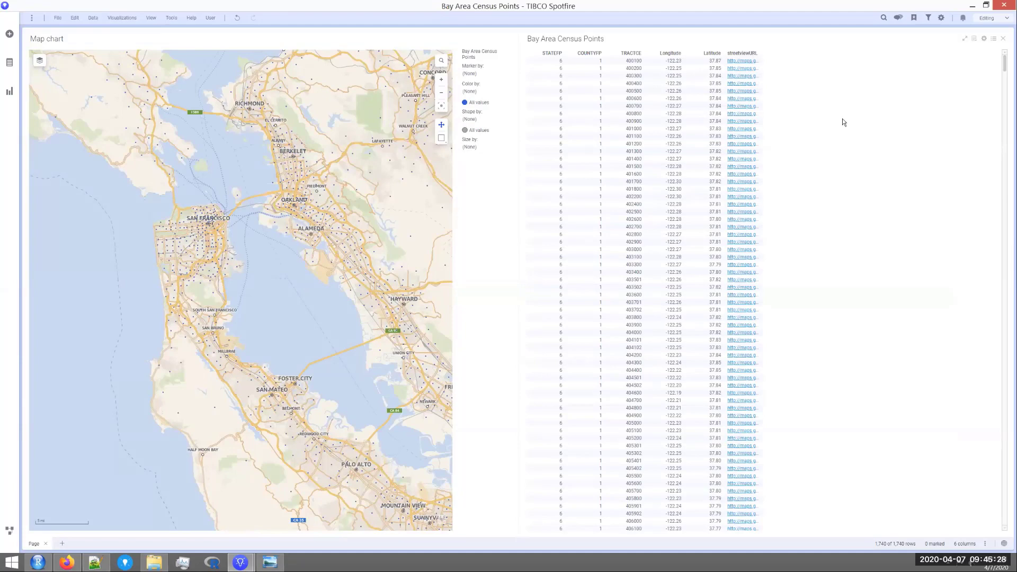
{"action": "right_click", "coordinate": [816, 227]}
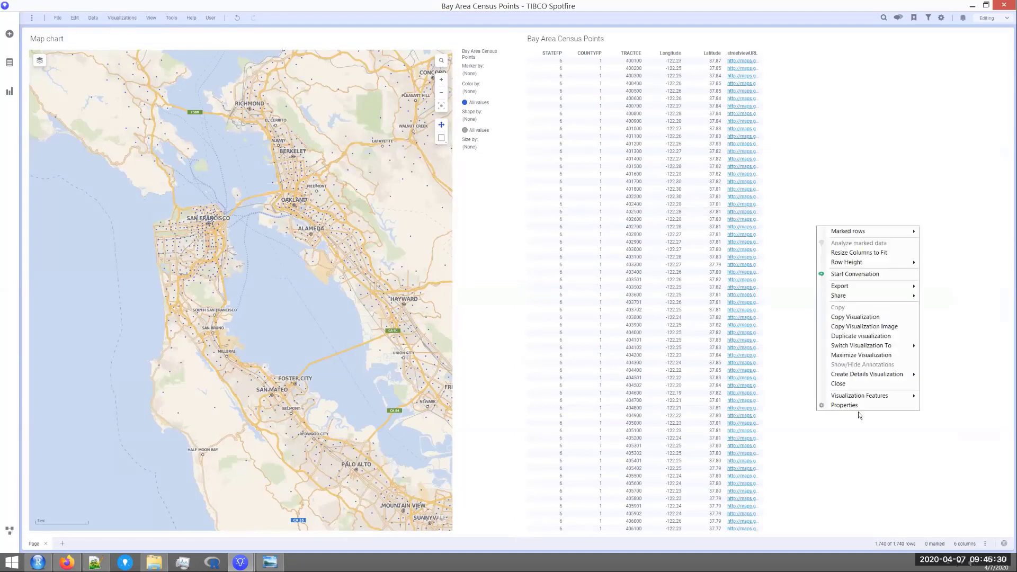
{"action": "left_click", "coordinate": [845, 388]}
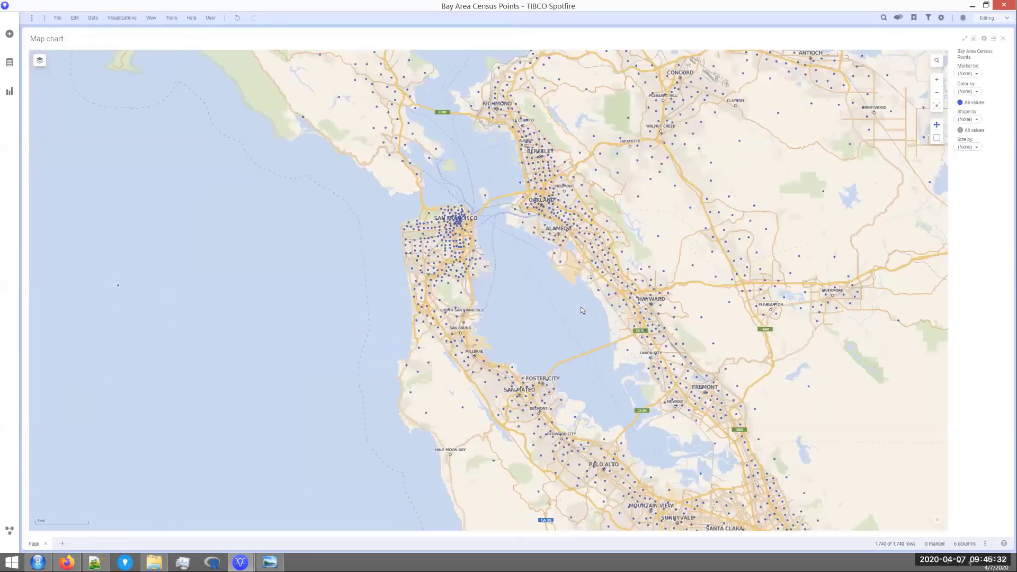
Step: In the map's Bay Area Census Points marker layer settings, label the markers by First(streetviewURL)
{"action": "right_click", "coordinate": [494, 257]}
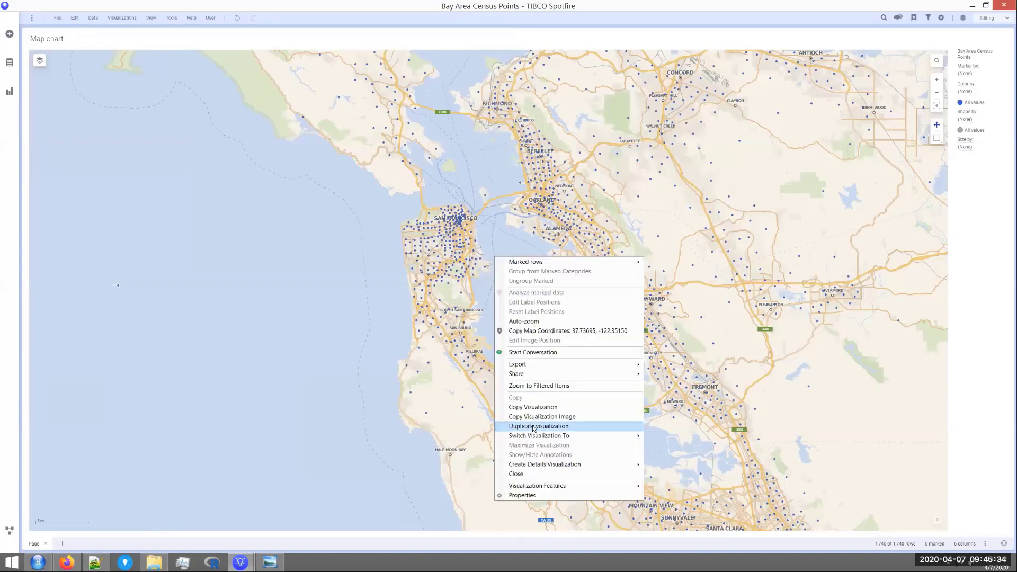
{"action": "mouse_move", "coordinate": [571, 485]}
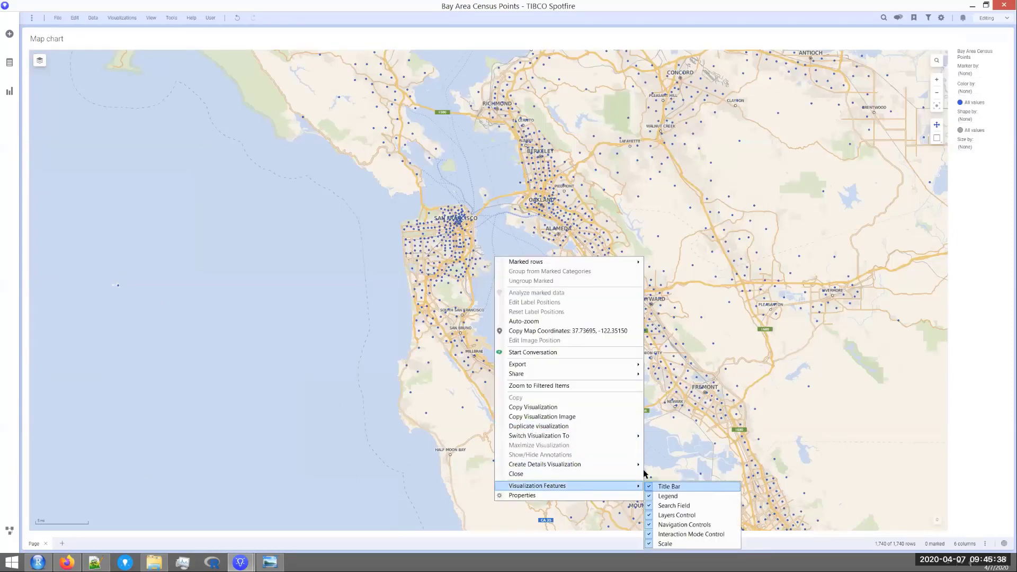
{"action": "left_click", "coordinate": [540, 495]}
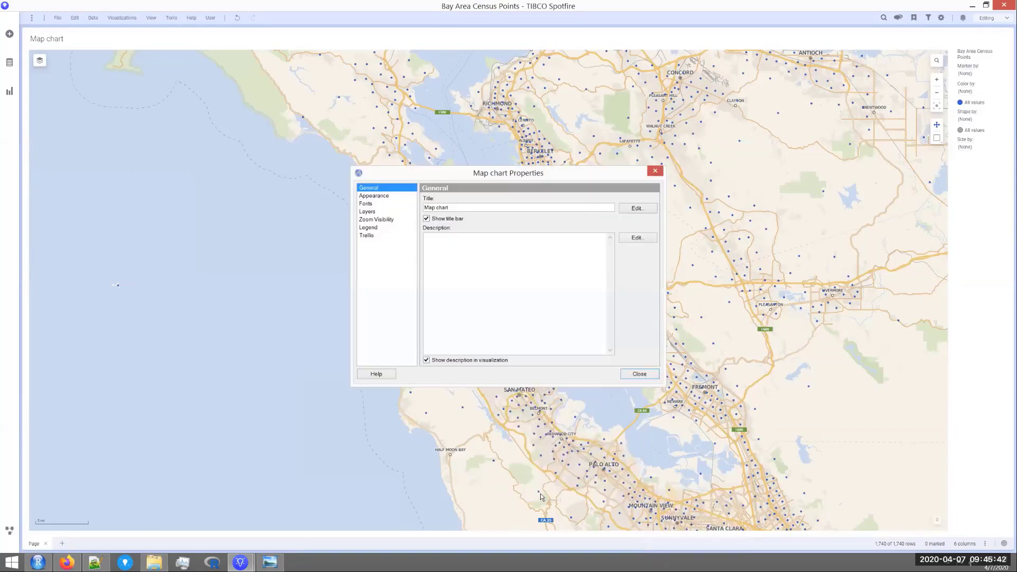
{"action": "left_click_drag", "start_coordinate": [676, 233], "coordinate": [710, 247]}
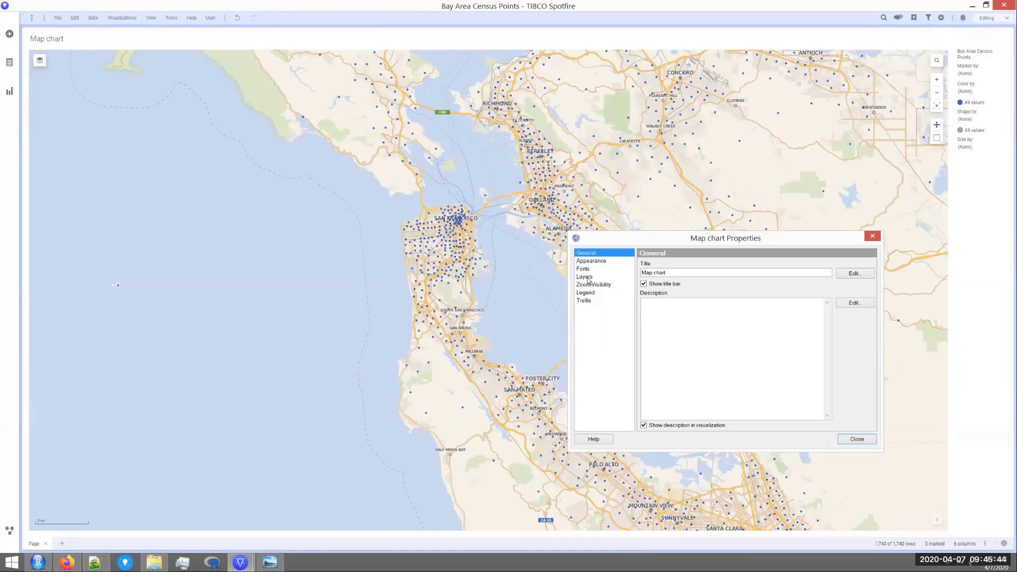
{"action": "left_click", "coordinate": [584, 277]}
{"action": "left_click", "coordinate": [675, 282]}
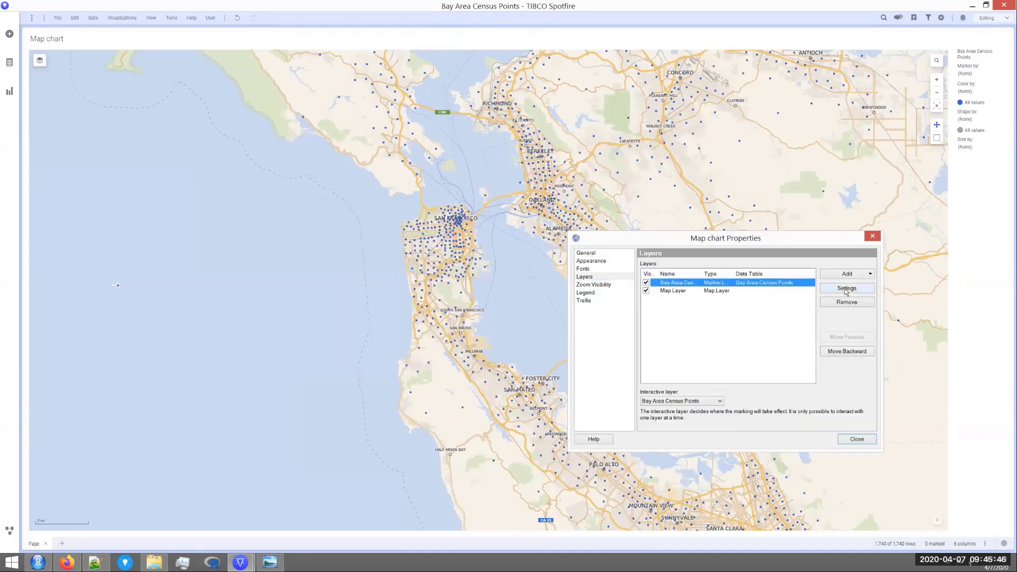
{"action": "left_click", "coordinate": [846, 290]}
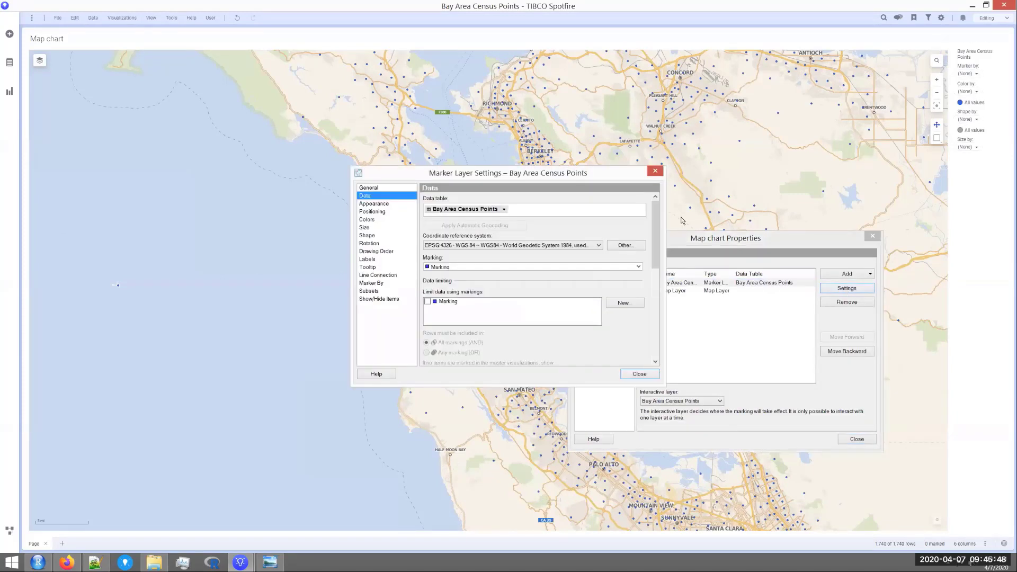
{"action": "mouse_move", "coordinate": [526, 179]}
{"action": "left_mouse_down"}
{"action": "mouse_move", "coordinate": [720, 206]}
{"action": "mouse_move", "coordinate": [745, 190]}
{"action": "left_mouse_up"}
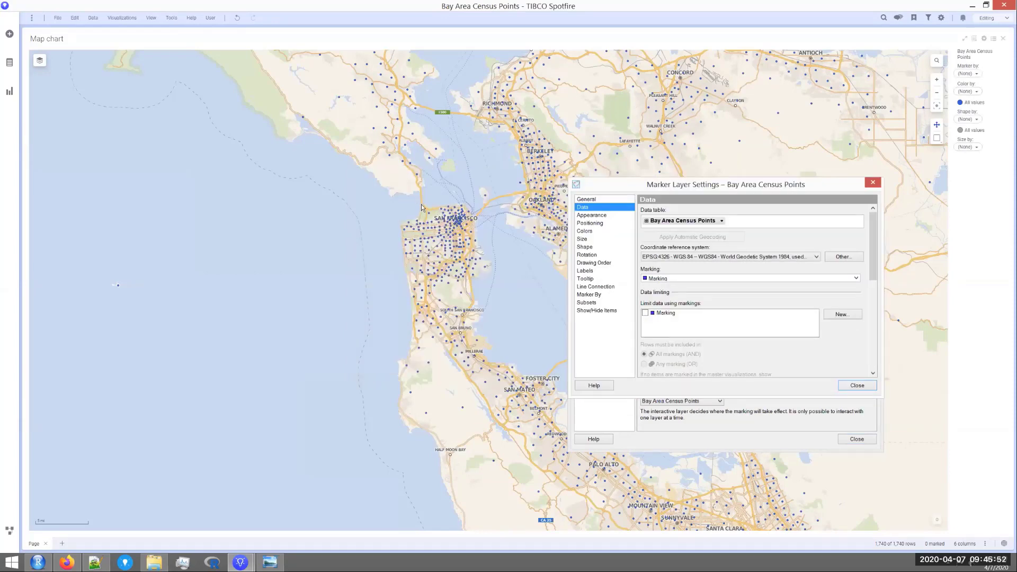
{"action": "left_click", "coordinate": [585, 271]}
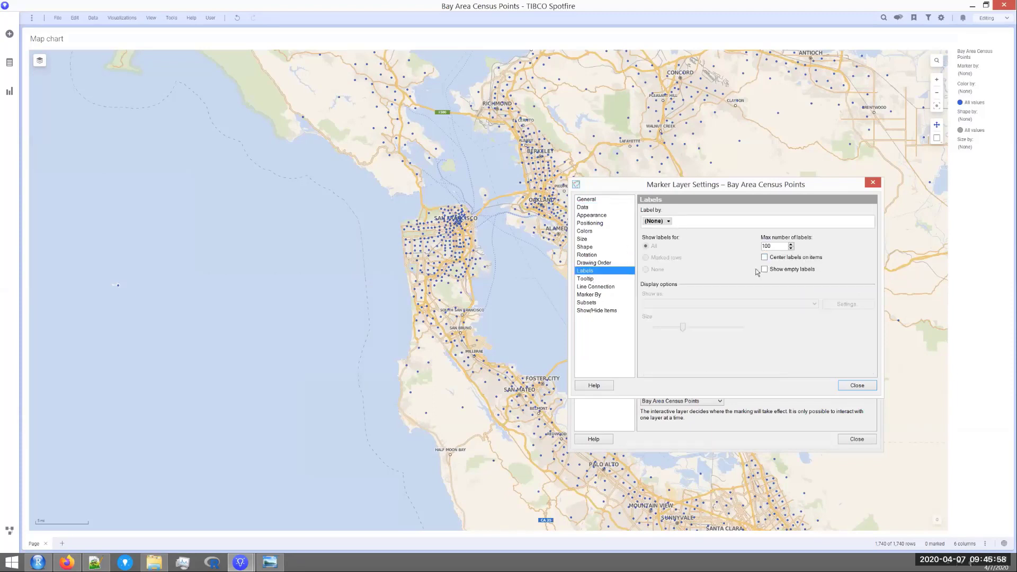
{"action": "left_click", "coordinate": [662, 222]}
{"action": "left_click", "coordinate": [683, 290]}
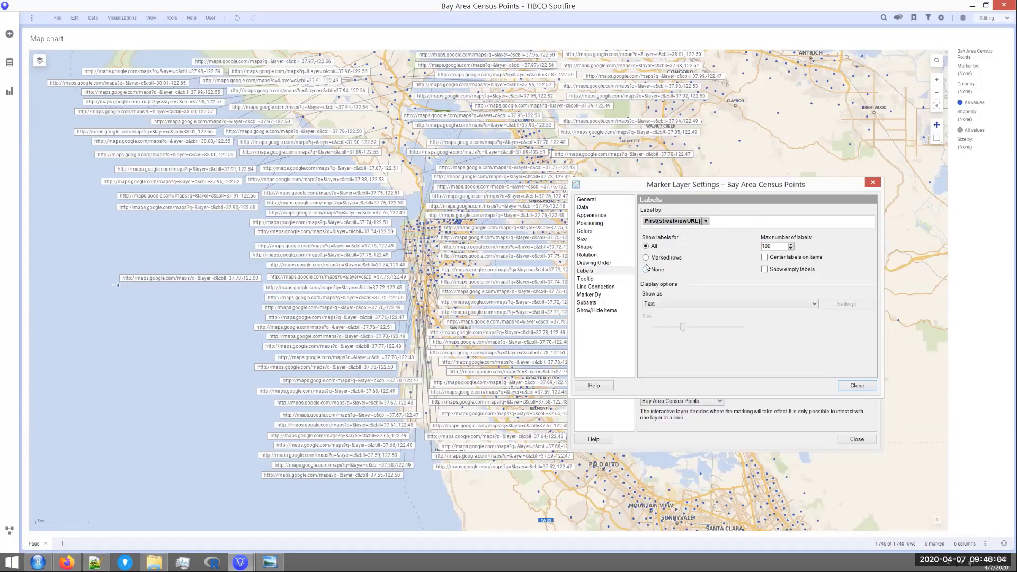
Step: Show the marker labels as Link for marked rows only, and close the map chart properties
{"action": "left_click", "coordinate": [645, 258]}
{"action": "left_click", "coordinate": [656, 306]}
{"action": "left_click", "coordinate": [657, 315]}
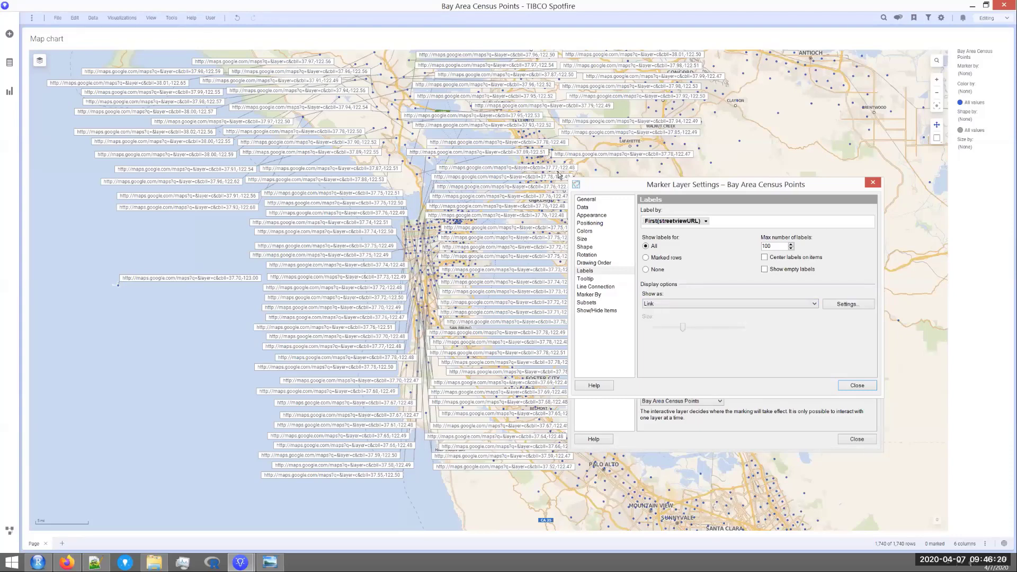
{"action": "left_click", "coordinate": [646, 258]}
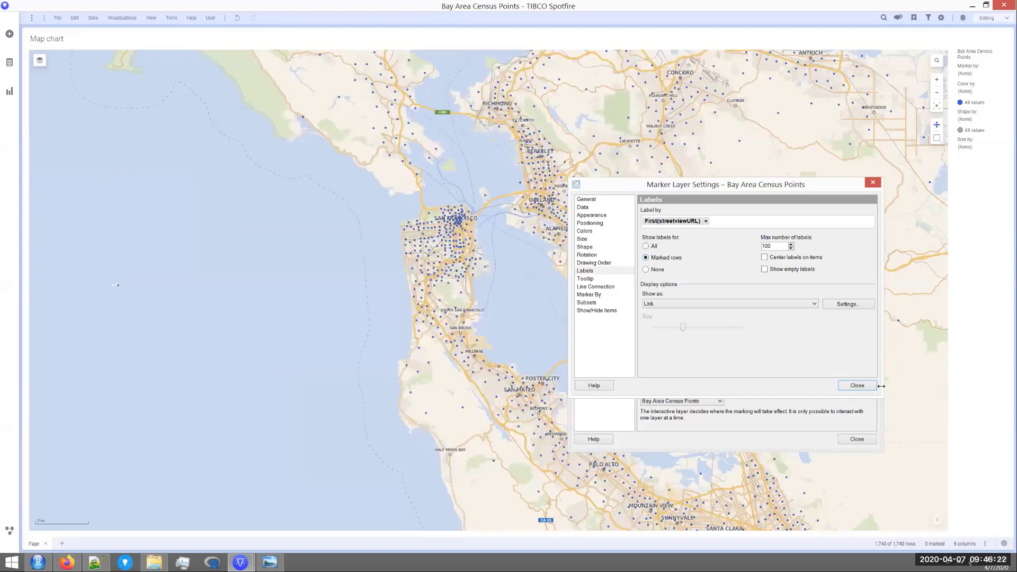
{"action": "left_click", "coordinate": [870, 439]}
Step: Mark the census points in northeastern San Francisco and open one of their street view links
{"action": "left_click", "coordinate": [936, 80]}
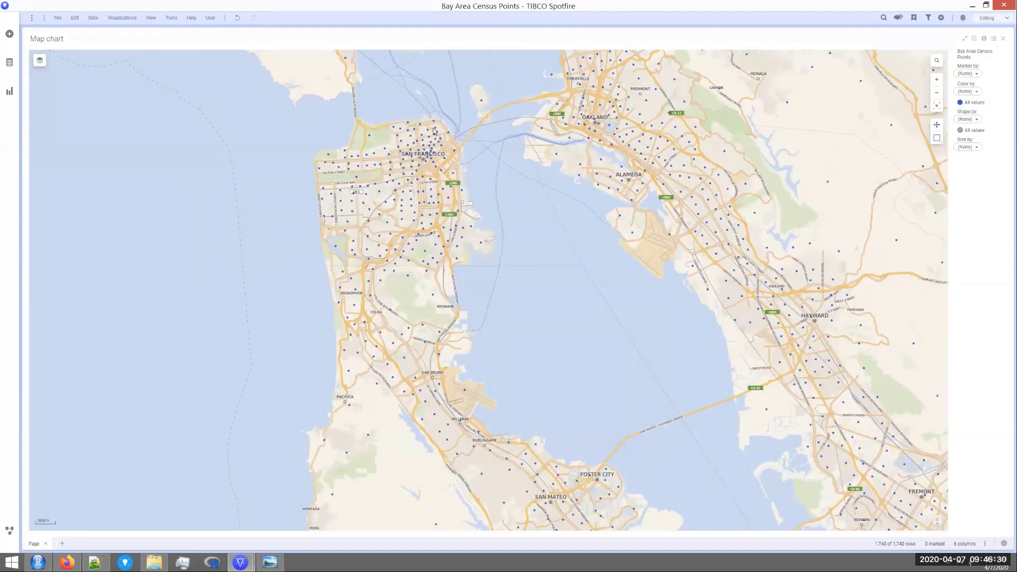
{"action": "left_click_drag", "start_coordinate": [417, 124], "coordinate": [459, 149]}
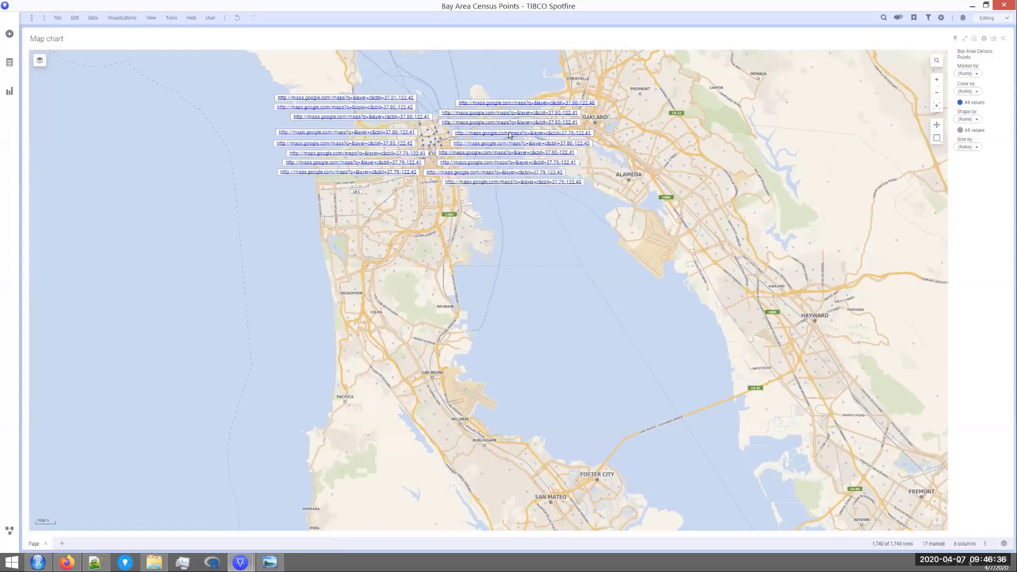
{"action": "left_click", "coordinate": [510, 135]}
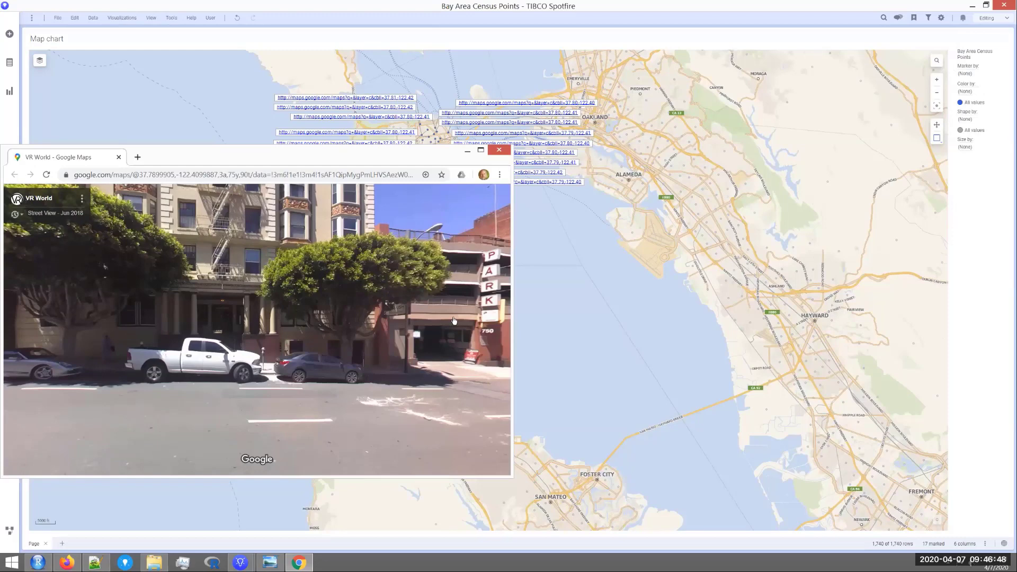
Step: Look around the street in Google Street View, close the browser window and return to the map
{"action": "left_click_drag", "start_coordinate": [362, 310], "coordinate": [323, 310]}
{"action": "left_click_drag", "start_coordinate": [170, 306], "coordinate": [259, 306]}
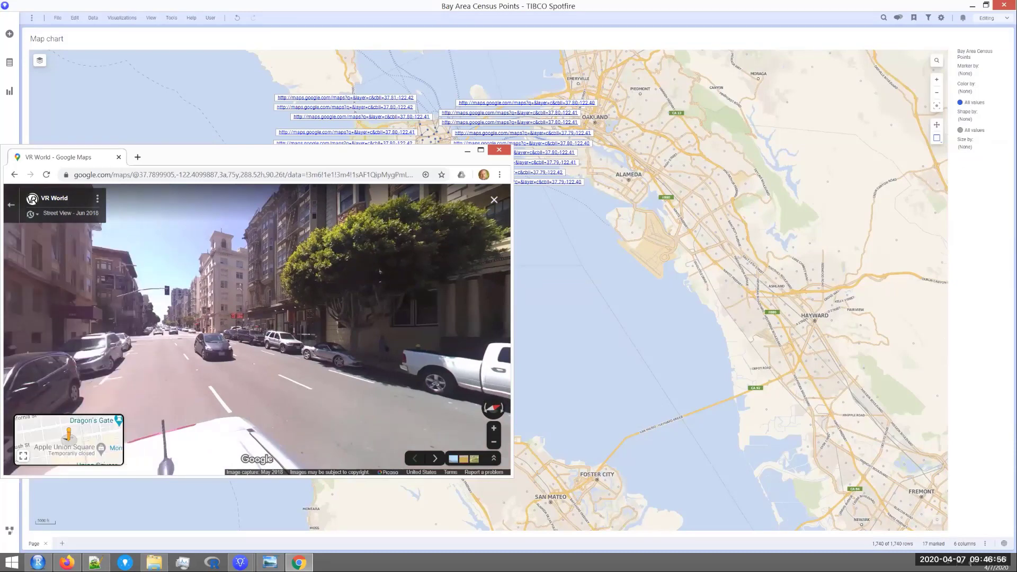
{"action": "left_click", "coordinate": [498, 152]}
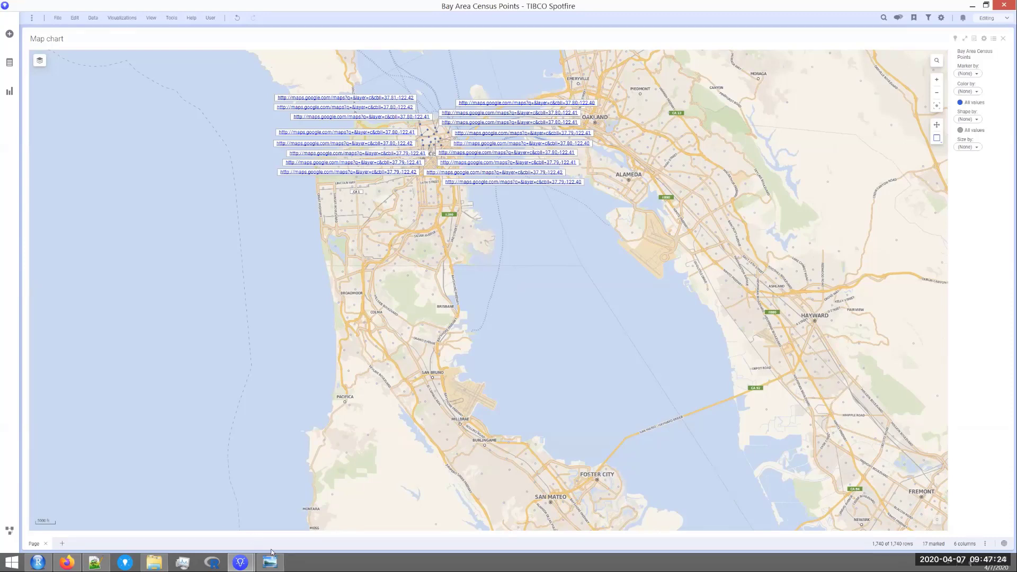
{"action": "left_click", "coordinate": [541, 260]}
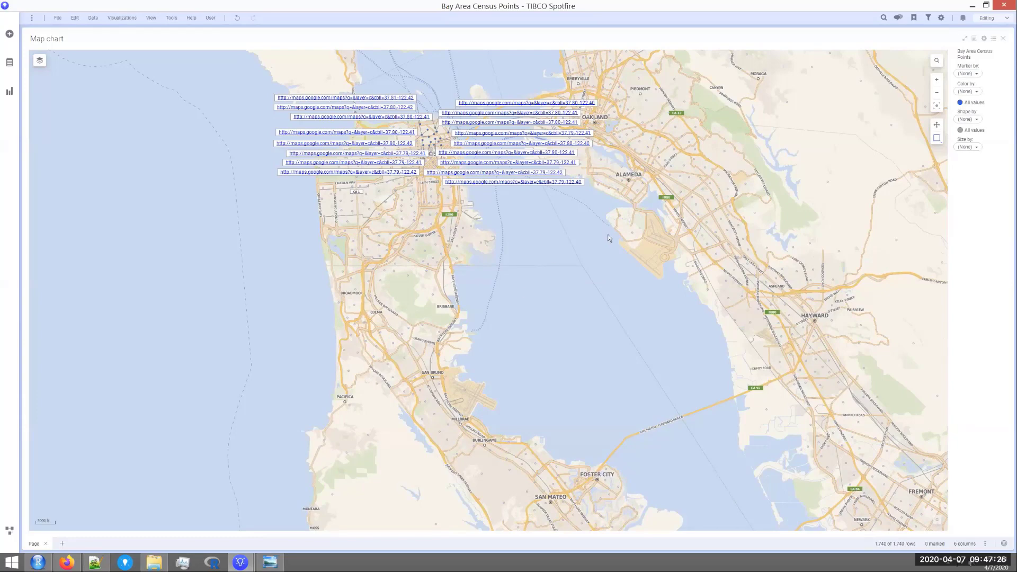
Step: Look at the CA power areas.jpg picture in Windows Photo Viewer and return to the Spotfire map of the wider Bay Area
{"action": "left_click", "coordinate": [936, 96]}
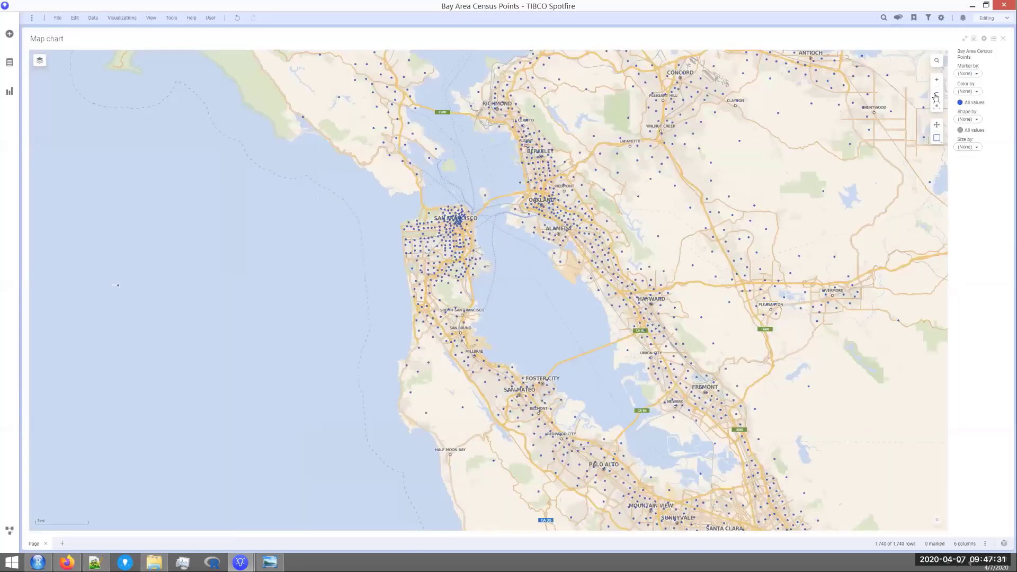
{"action": "left_click", "coordinate": [936, 96]}
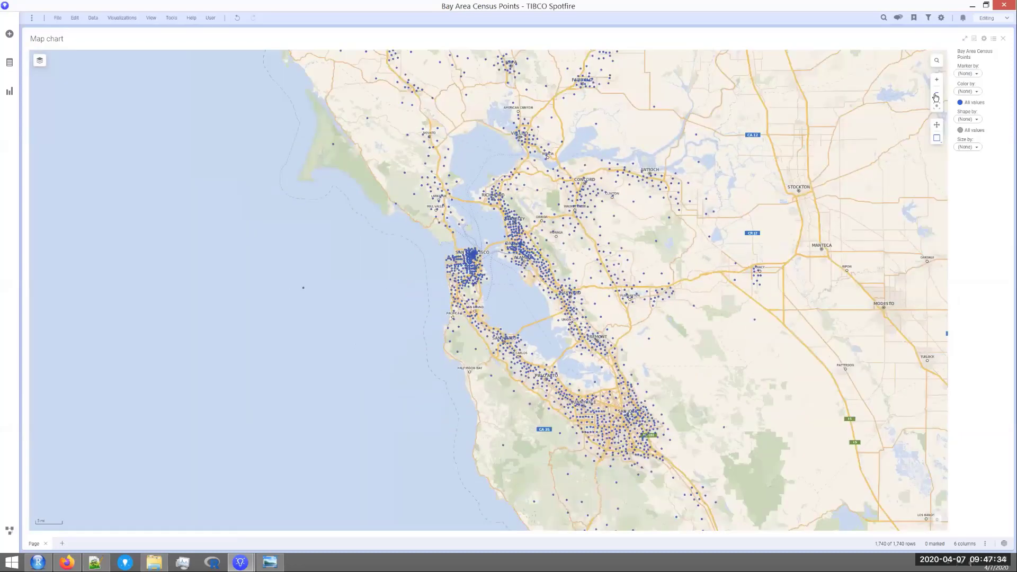
{"action": "left_click", "coordinate": [936, 97]}
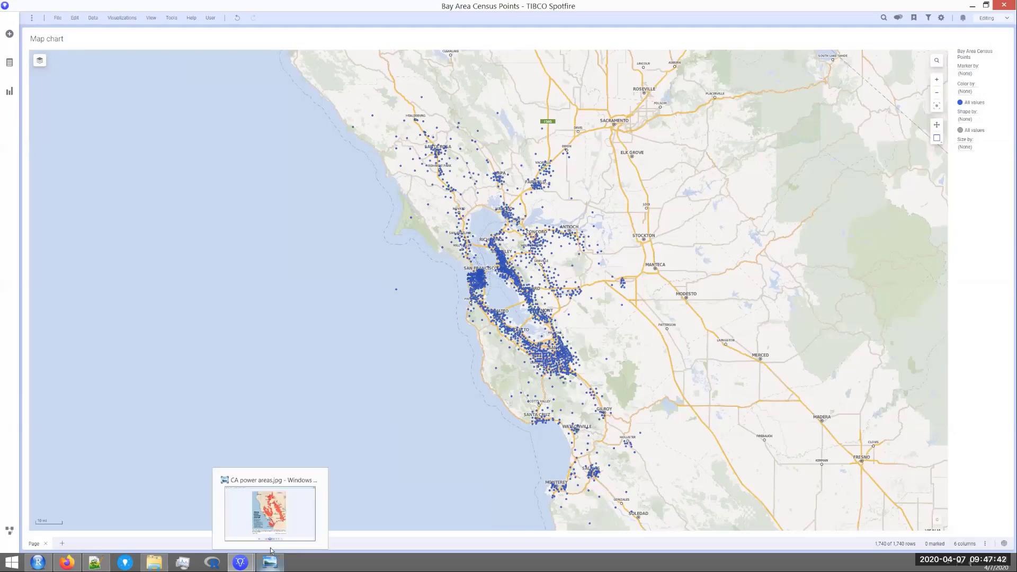
{"action": "left_click", "coordinate": [270, 551]}
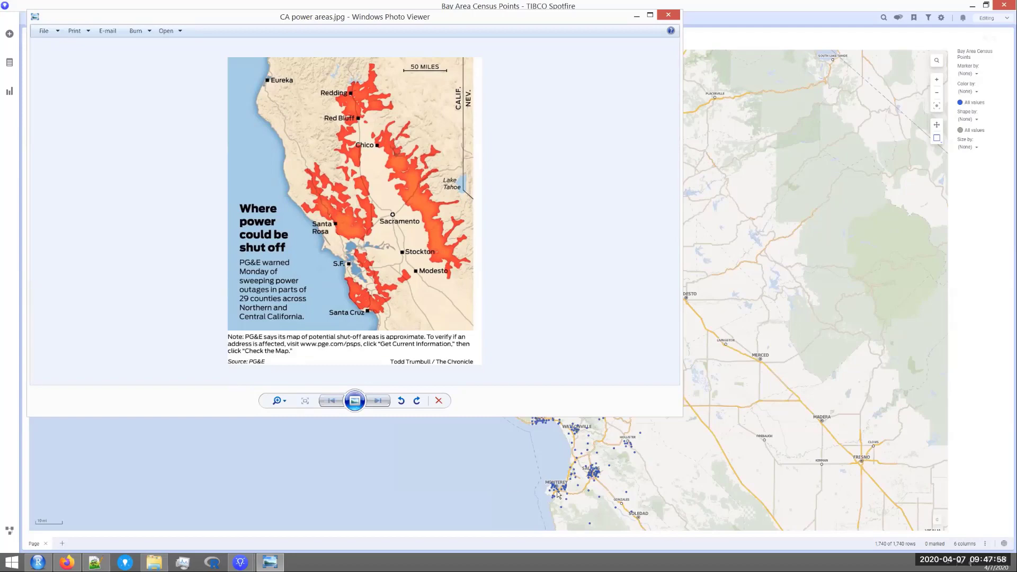
{"action": "key", "text": "alt+Tab"}
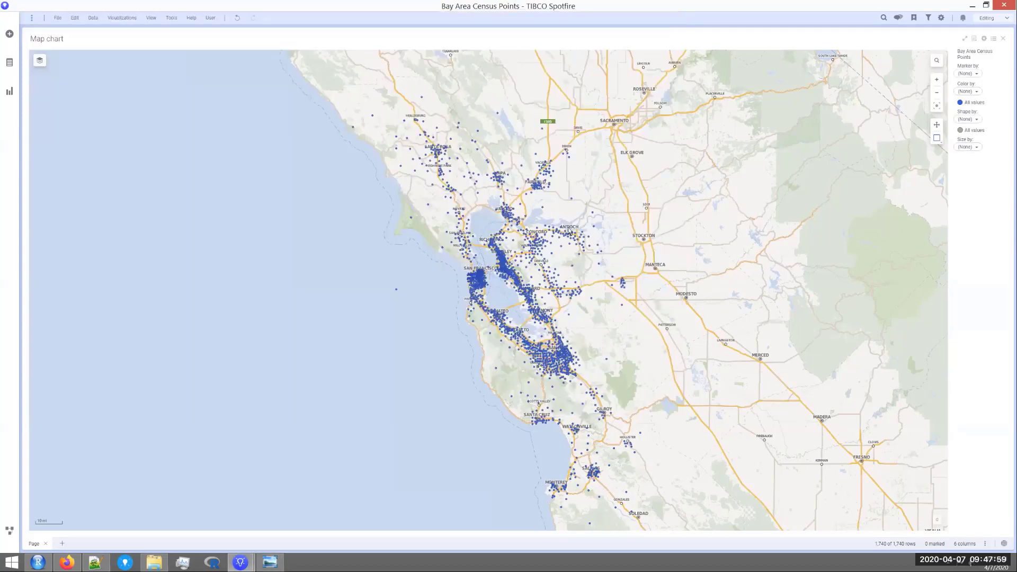
Step: Add an image layer to the map chart through its layer properties
{"action": "right_click", "coordinate": [425, 266]}
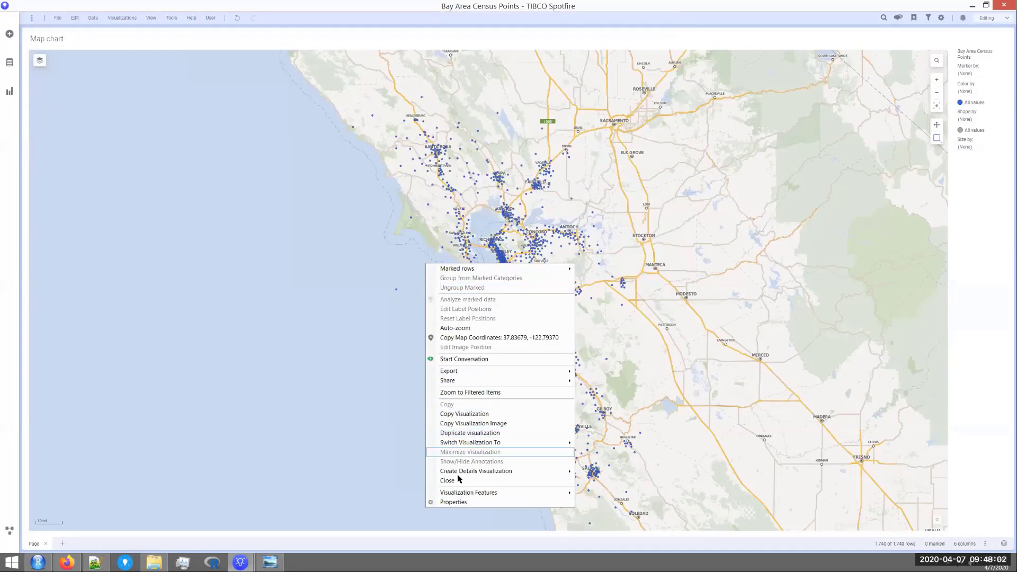
{"action": "left_click", "coordinate": [465, 507]}
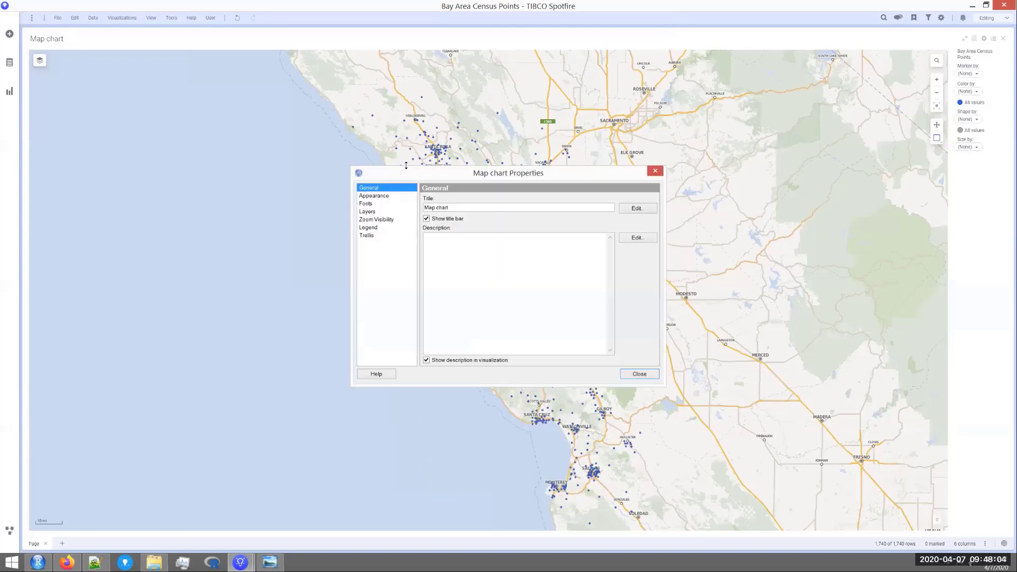
{"action": "left_click_drag", "start_coordinate": [406, 172], "coordinate": [91, 144]}
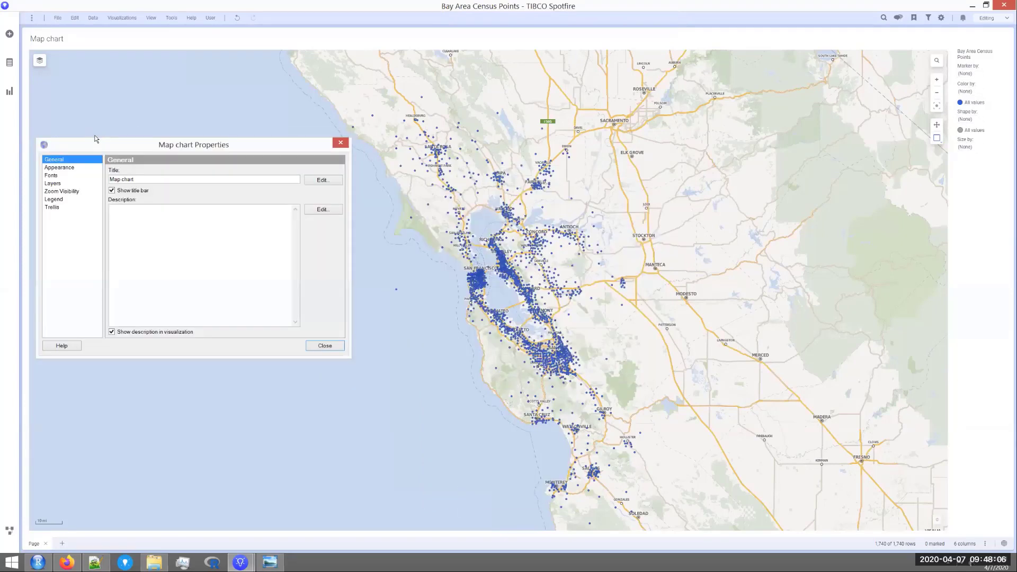
{"action": "left_click", "coordinate": [56, 183]}
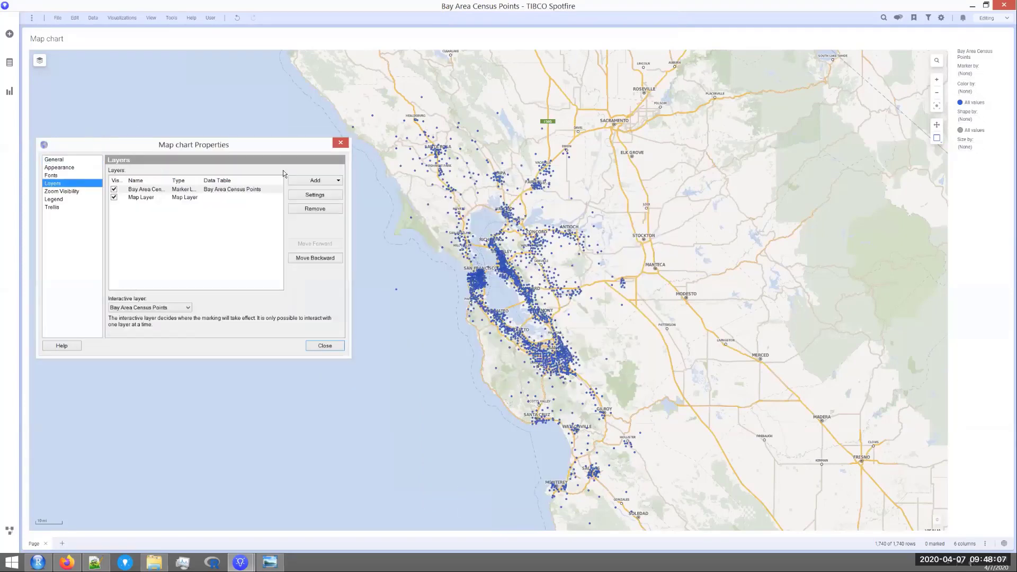
{"action": "left_click", "coordinate": [310, 181]}
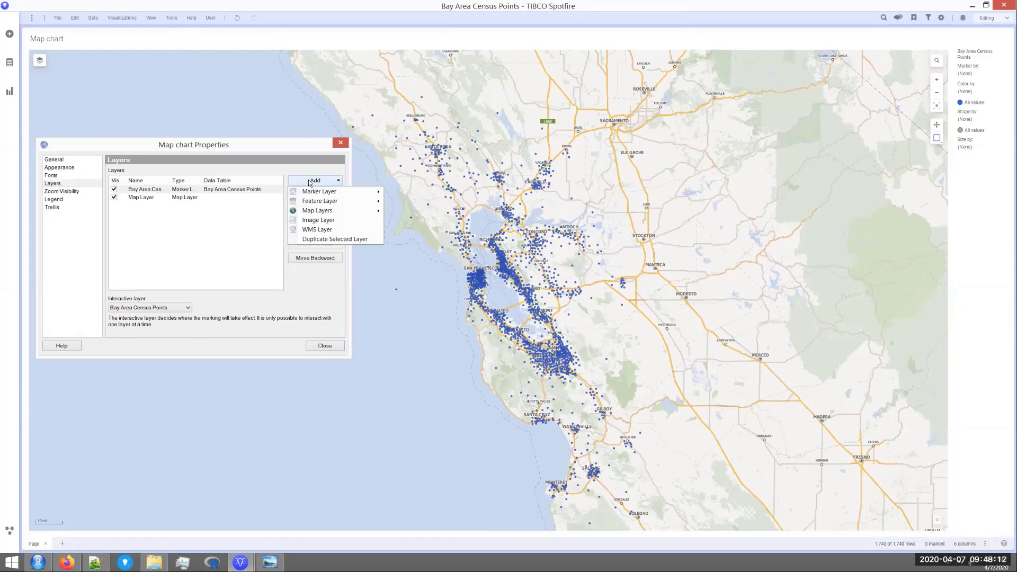
{"action": "left_click", "coordinate": [318, 220]}
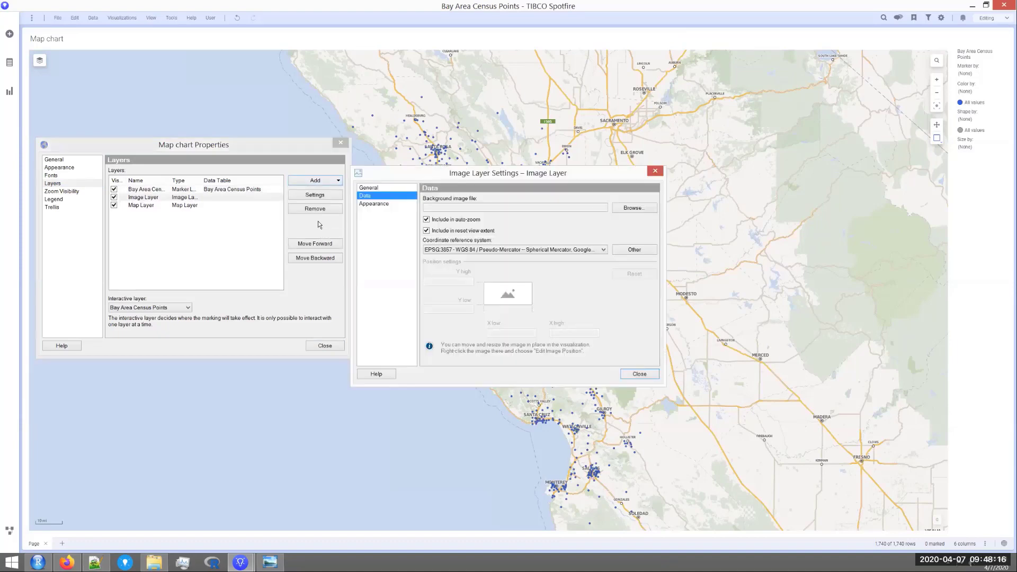
Step: Load CA power areas.jpg into the image layer, decline changing the coordinate reference systems to None, and close the map chart properties
{"action": "left_click", "coordinate": [639, 208]}
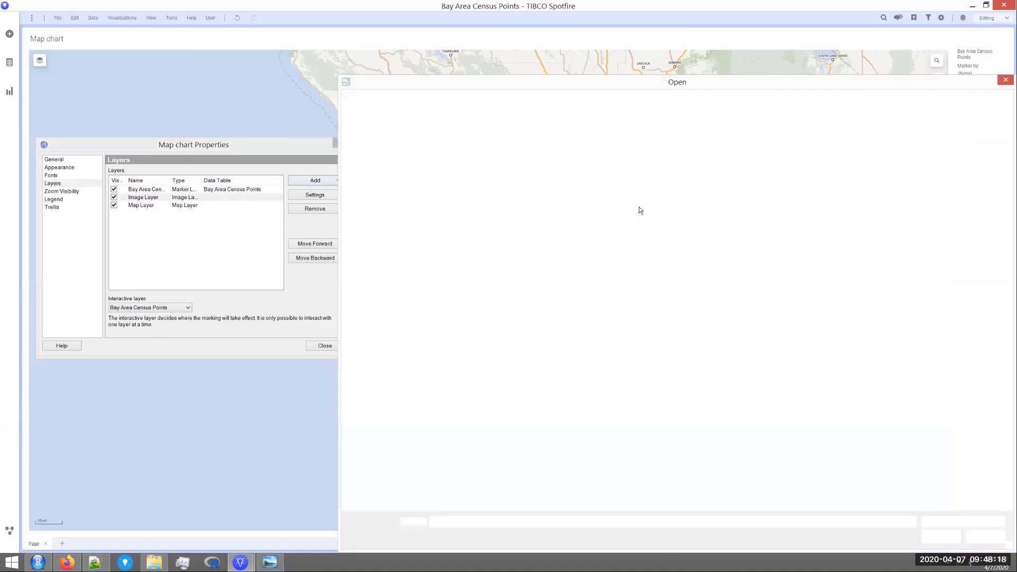
{"action": "left_click", "coordinate": [518, 148]}
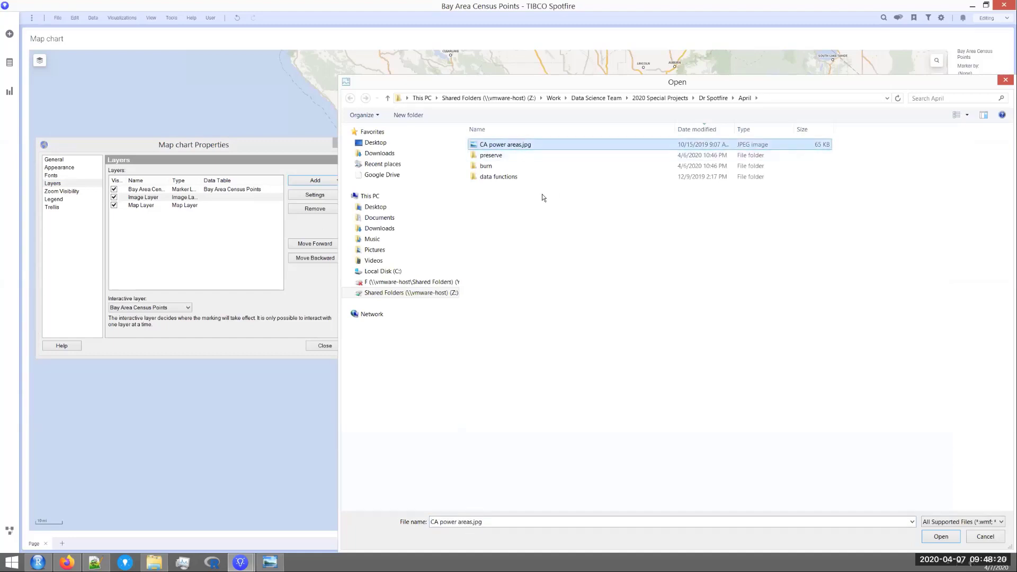
{"action": "left_click", "coordinate": [949, 537]}
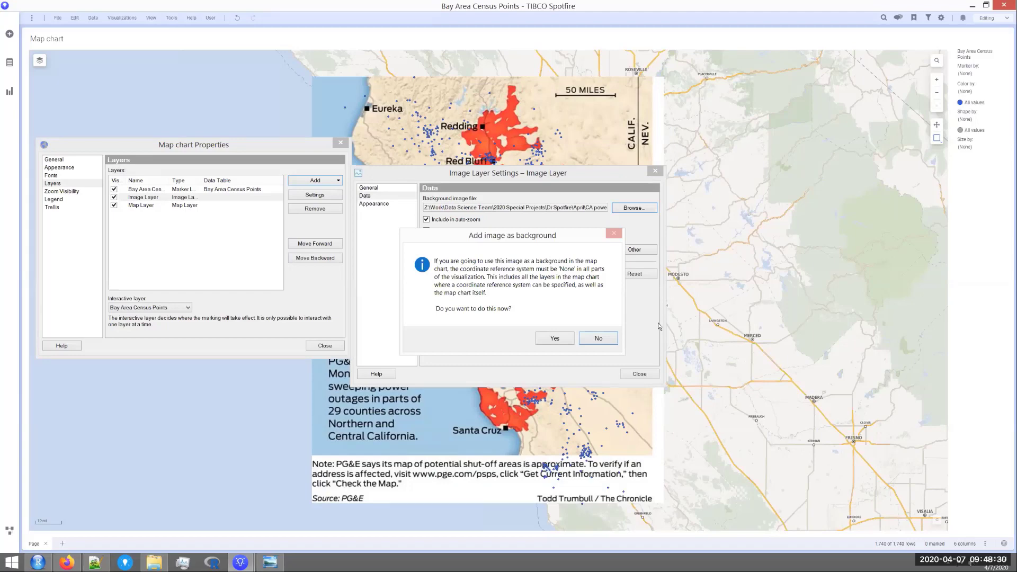
{"action": "left_click", "coordinate": [597, 338]}
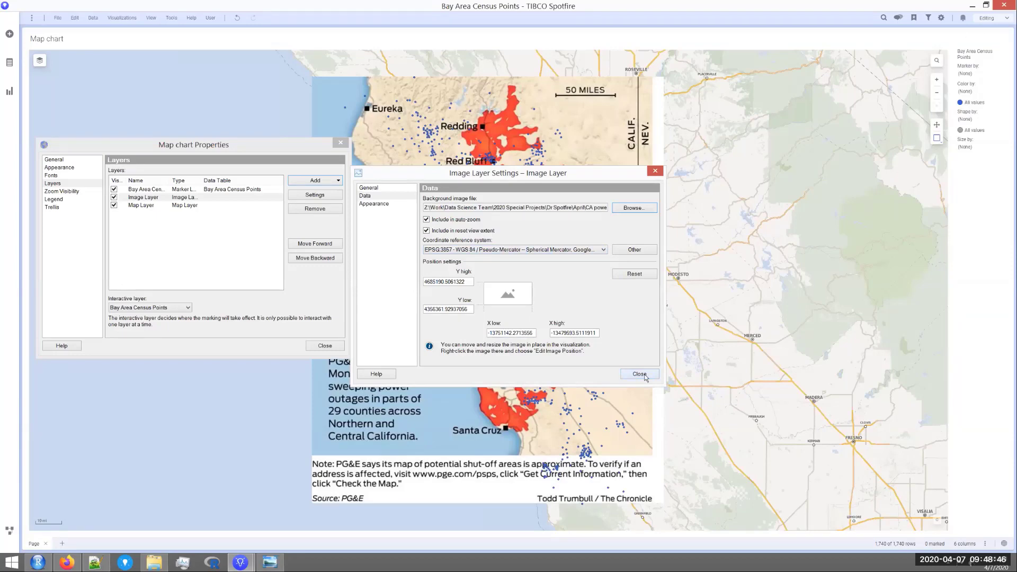
{"action": "left_click", "coordinate": [640, 375]}
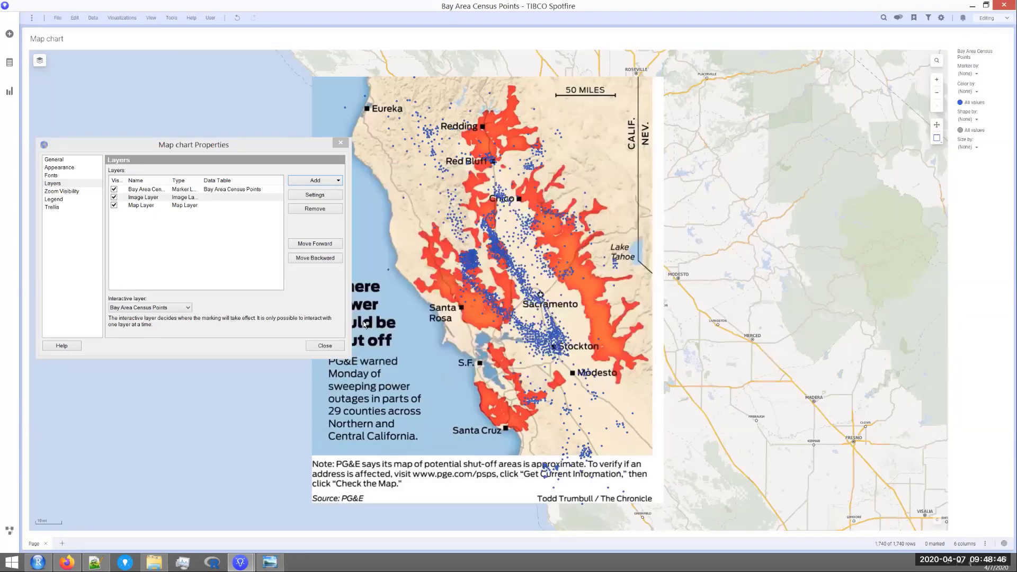
{"action": "left_click", "coordinate": [325, 345]}
Step: Raise the image layer's transparency to a little over half in its appearance settings, and close the map chart properties
{"action": "right_click", "coordinate": [507, 254]}
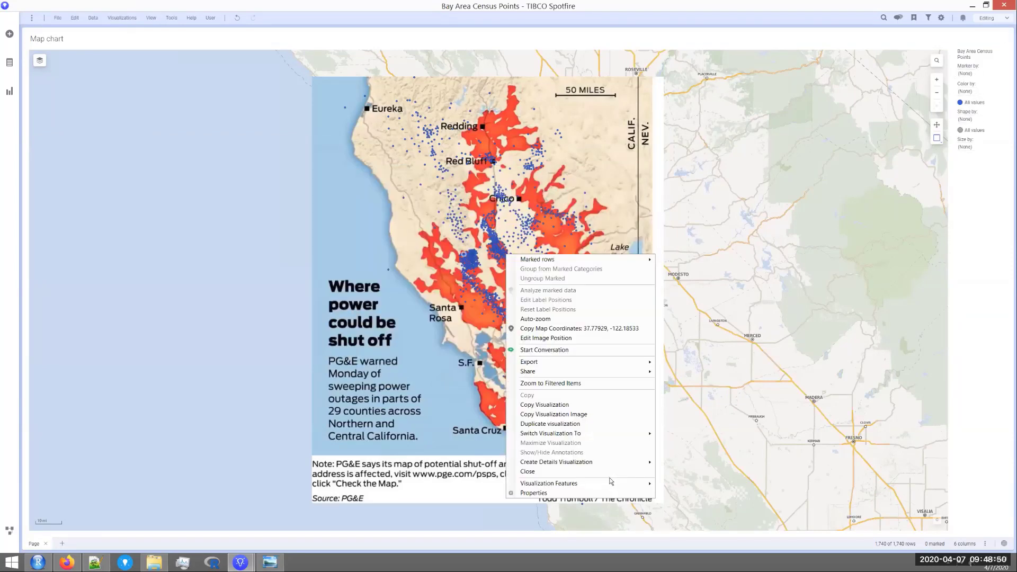
{"action": "left_click", "coordinate": [598, 493]}
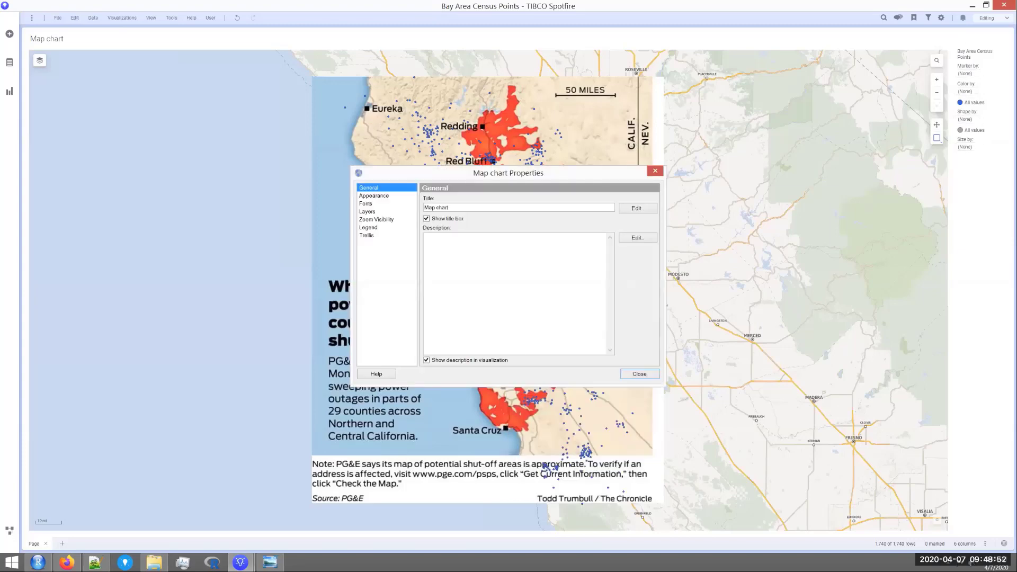
{"action": "left_click", "coordinate": [548, 237]}
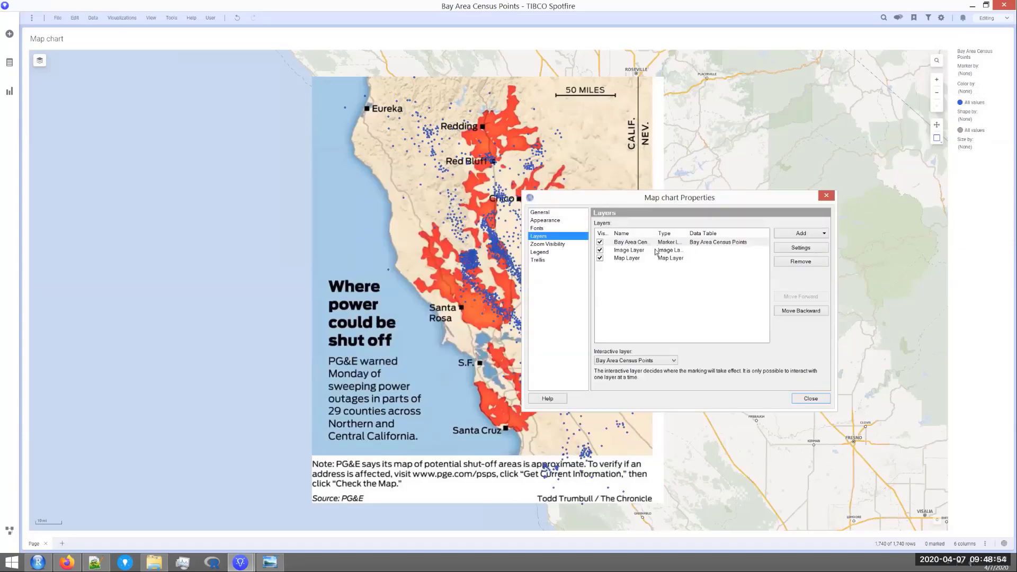
{"action": "left_click", "coordinate": [678, 251]}
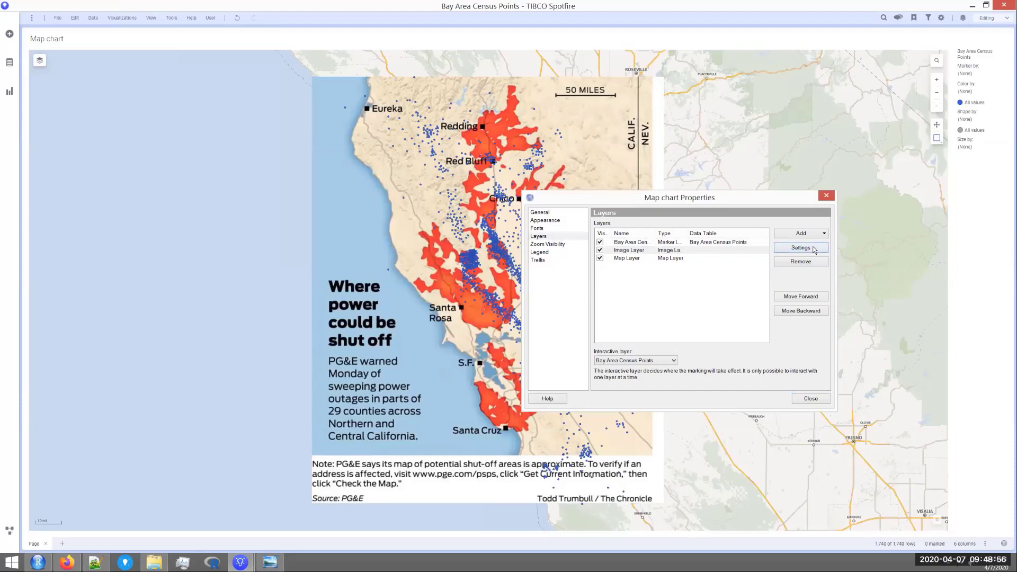
{"action": "left_click", "coordinate": [801, 248]}
{"action": "left_click_drag", "start_coordinate": [773, 268], "coordinate": [796, 274]}
{"action": "left_click", "coordinate": [544, 300]}
{"action": "left_click", "coordinate": [649, 307]}
{"action": "left_click_drag", "start_coordinate": [650, 311], "coordinate": [735, 312]}
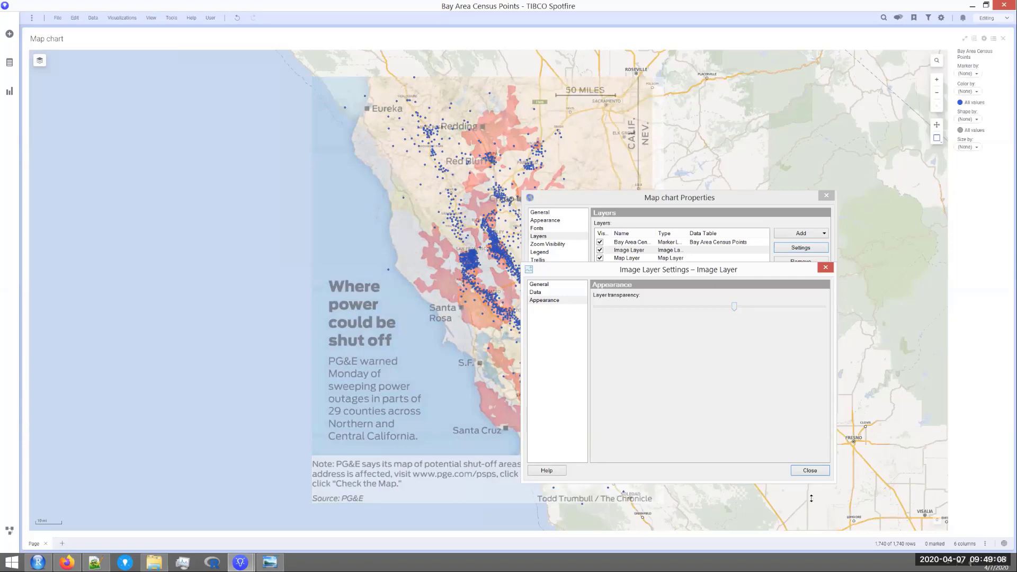
{"action": "left_click", "coordinate": [810, 470]}
{"action": "left_click", "coordinate": [810, 400]}
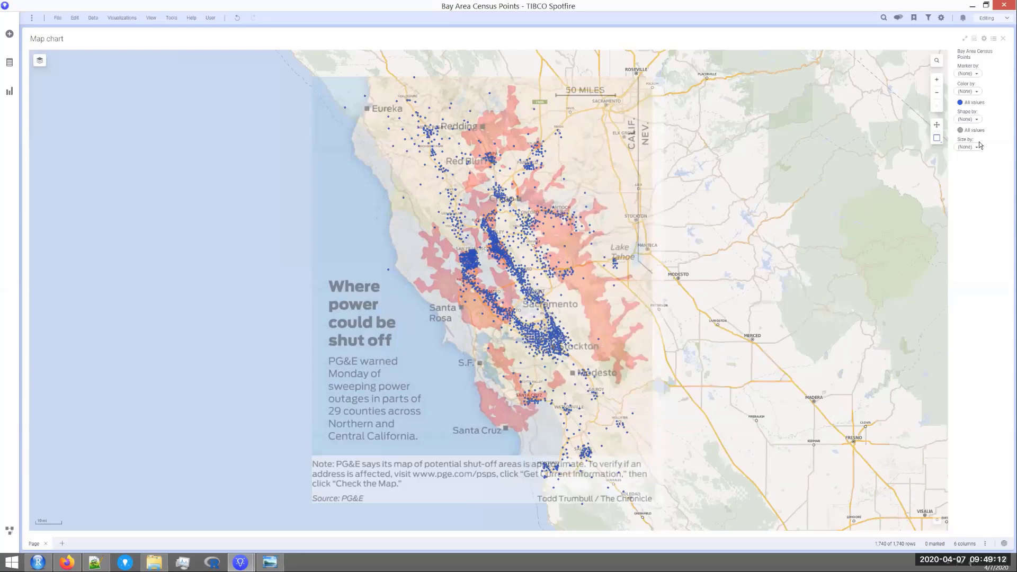
Step: Enable image position editing, move the power shutoff image out over the ocean, and enlarge it to about 2.6 times its size
{"action": "left_click", "coordinate": [938, 95]}
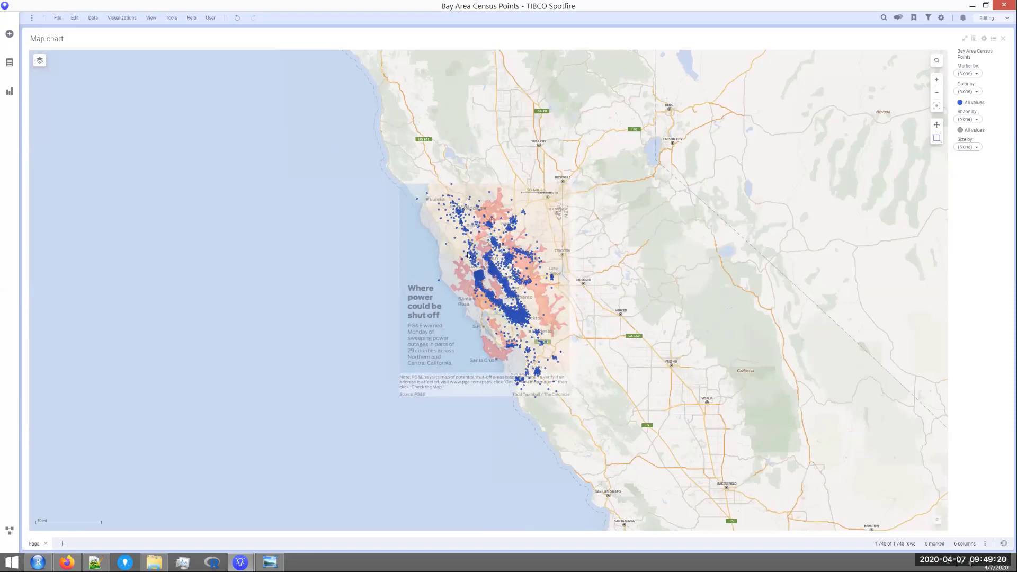
{"action": "right_click", "coordinate": [417, 261]}
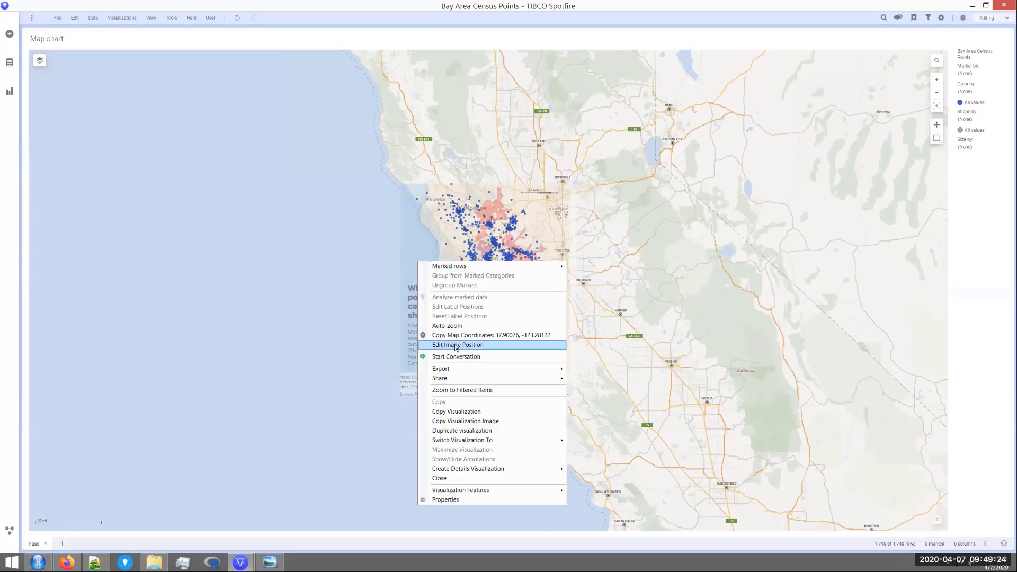
{"action": "left_click", "coordinate": [481, 347]}
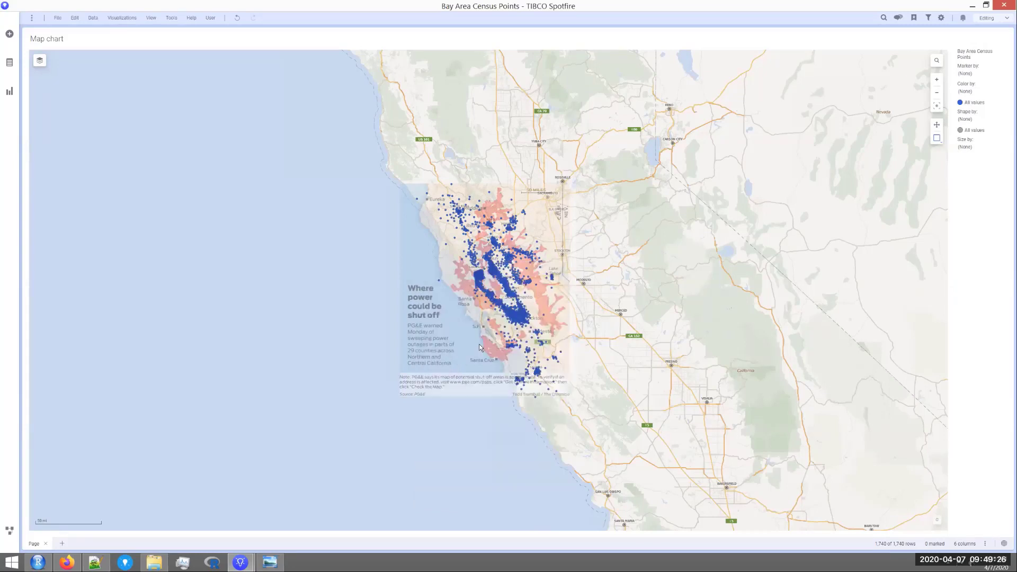
{"action": "left_click_drag", "start_coordinate": [471, 311], "coordinate": [204, 266]}
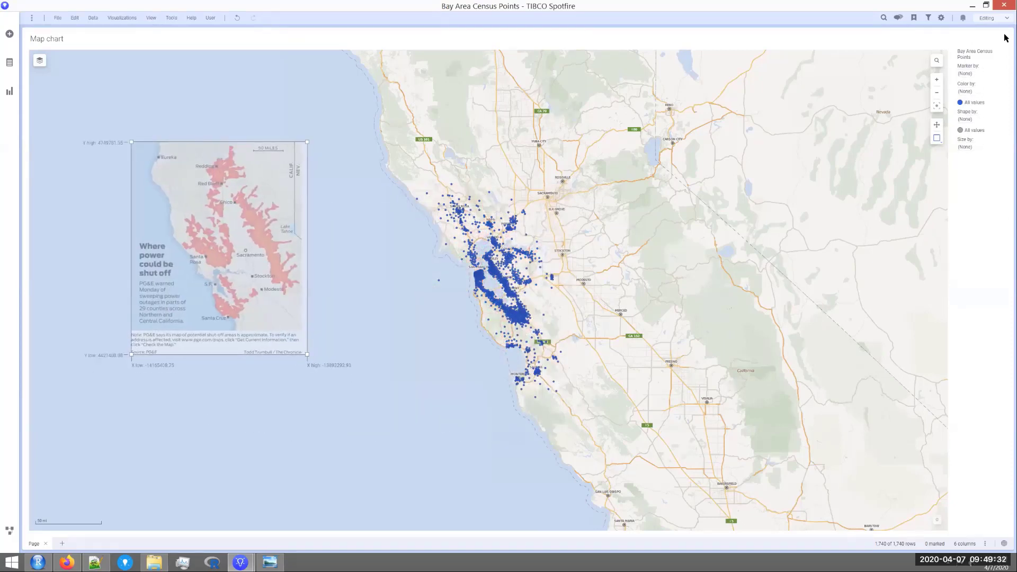
{"action": "left_click", "coordinate": [936, 94]}
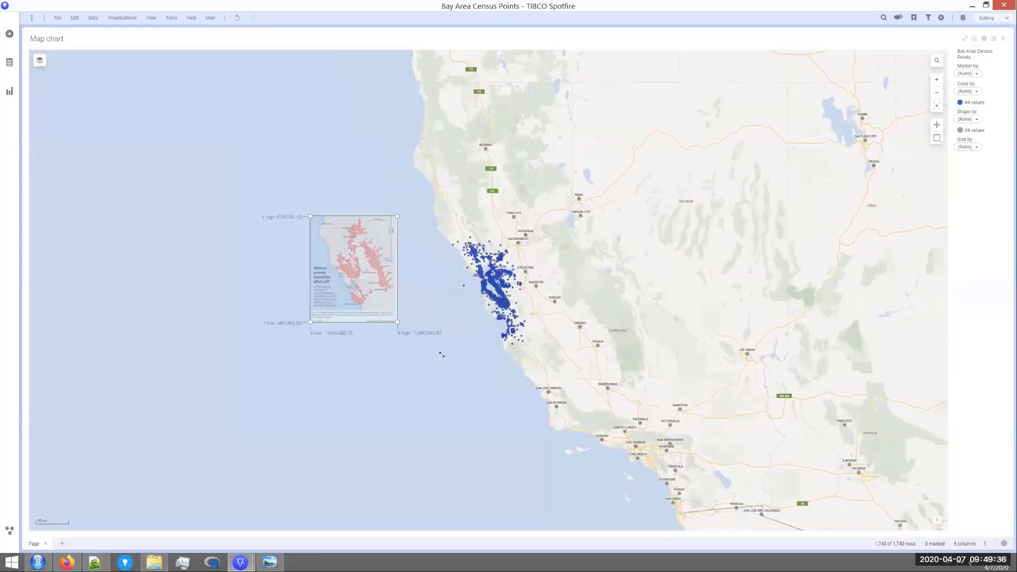
{"action": "left_click_drag", "start_coordinate": [441, 355], "coordinate": [538, 494]}
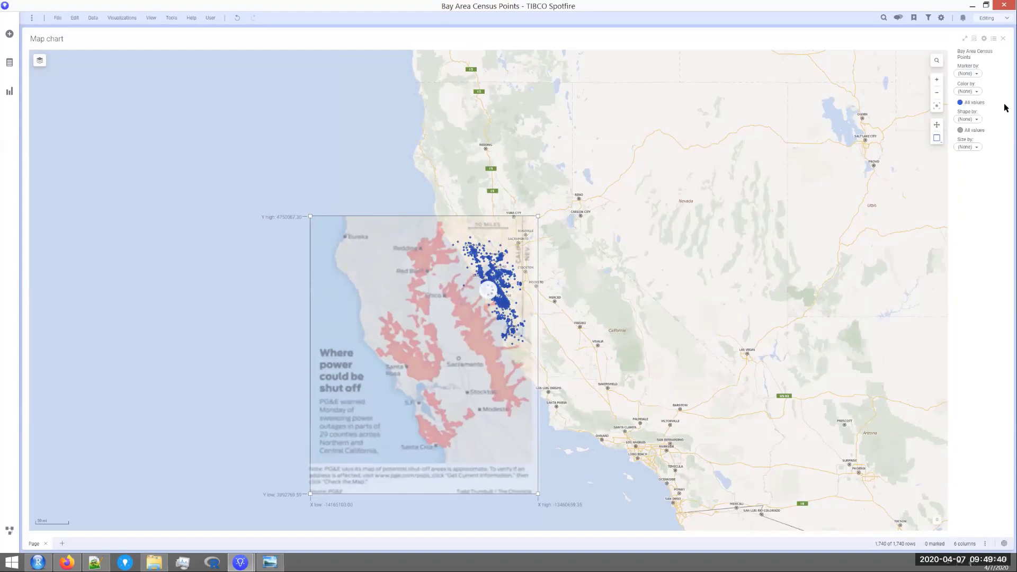
Step: Move the enlarged shutoff image over Northern California to match the coastline, and turn off image position editing
{"action": "left_click", "coordinate": [936, 124]}
{"action": "left_click_drag", "start_coordinate": [466, 316], "coordinate": [444, 231]}
{"action": "left_click_drag", "start_coordinate": [455, 203], "coordinate": [535, 198]}
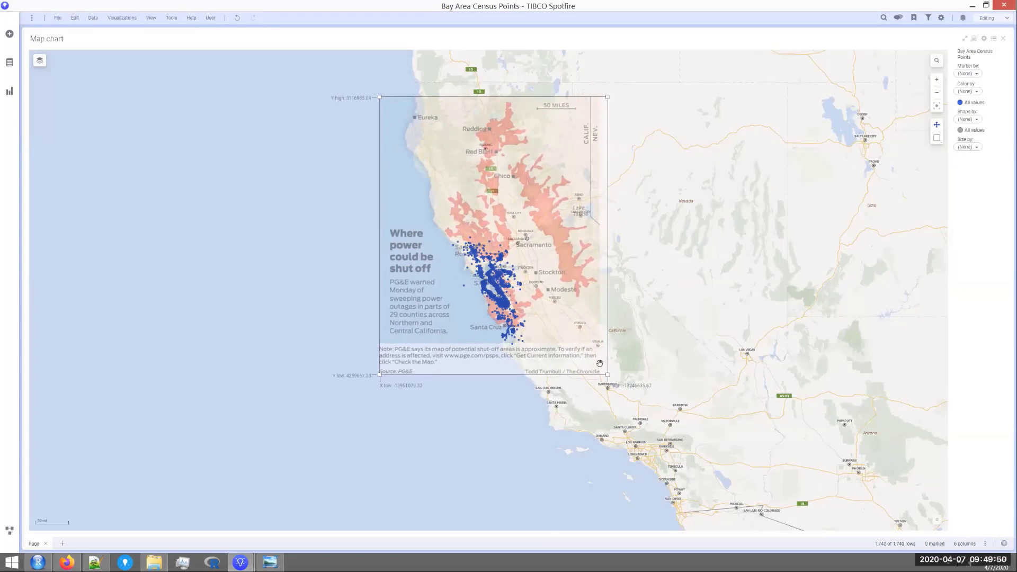
{"action": "left_click_drag", "start_coordinate": [560, 325], "coordinate": [553, 321]}
{"action": "right_click", "coordinate": [556, 270]}
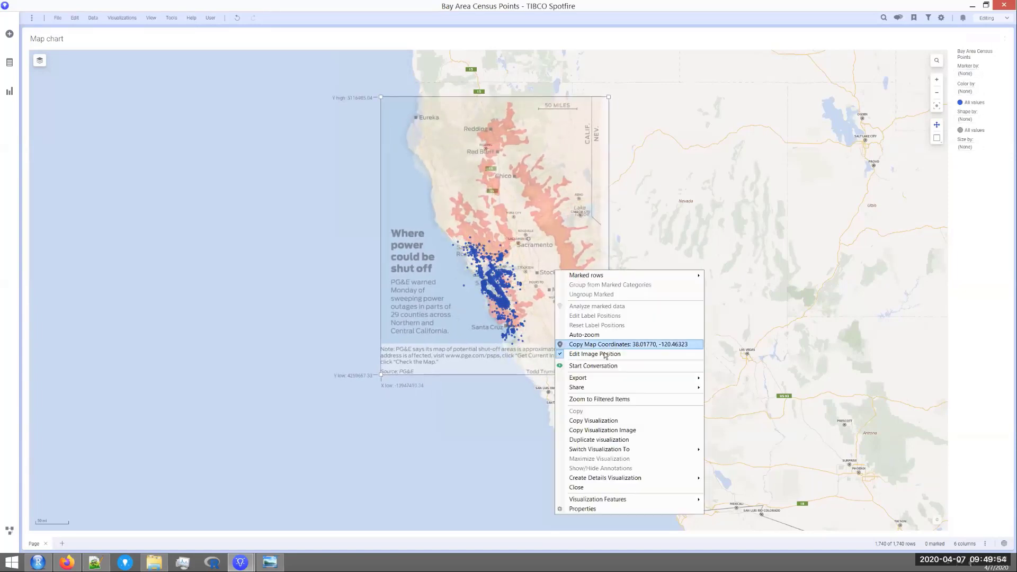
{"action": "left_click", "coordinate": [605, 354]}
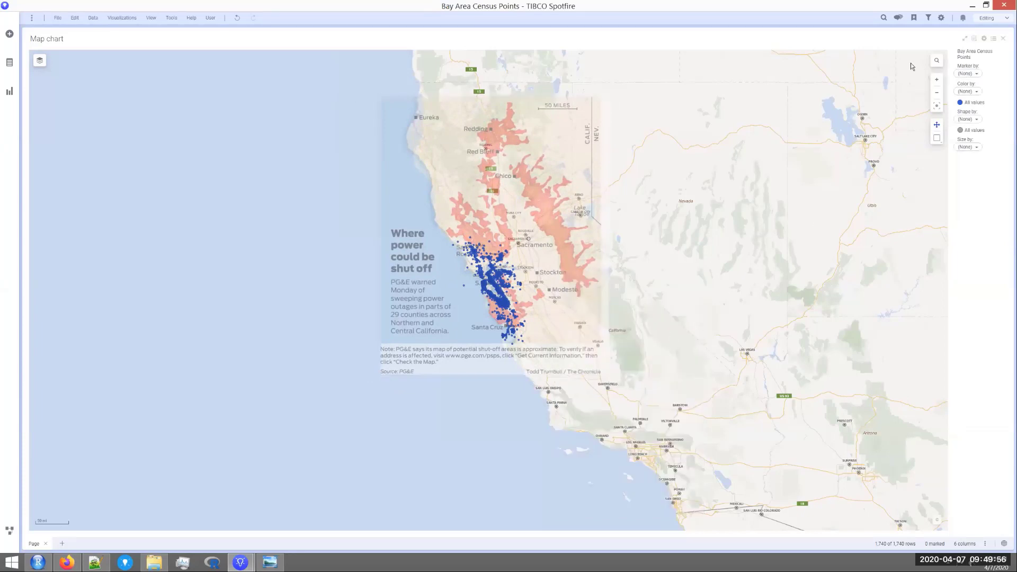
Step: Enable image position editing, nudge the power shutoff image slightly northwest to match the Bay Area coastline, and turn off position editing
{"action": "left_click", "coordinate": [937, 83]}
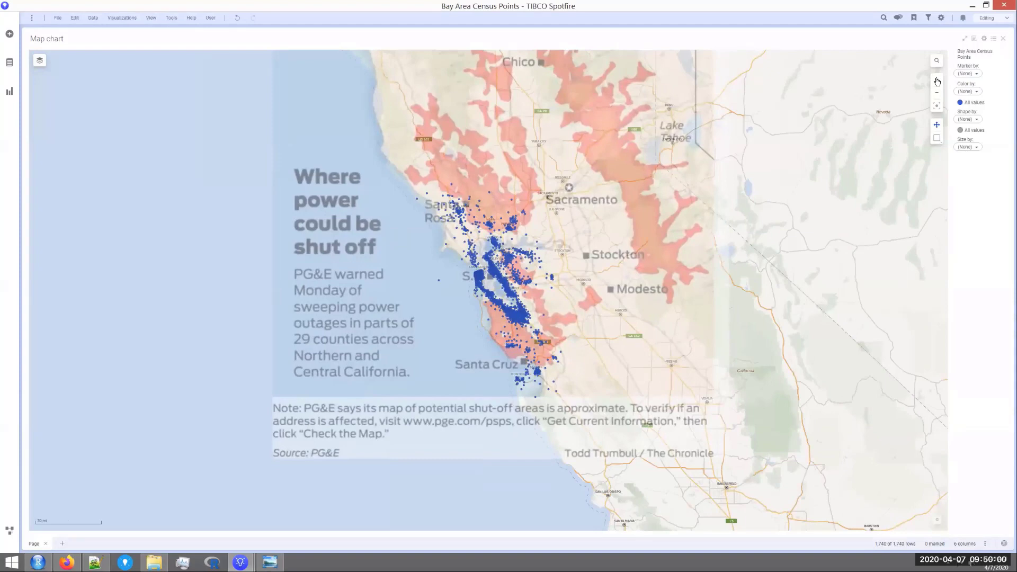
{"action": "left_click", "coordinate": [937, 81]}
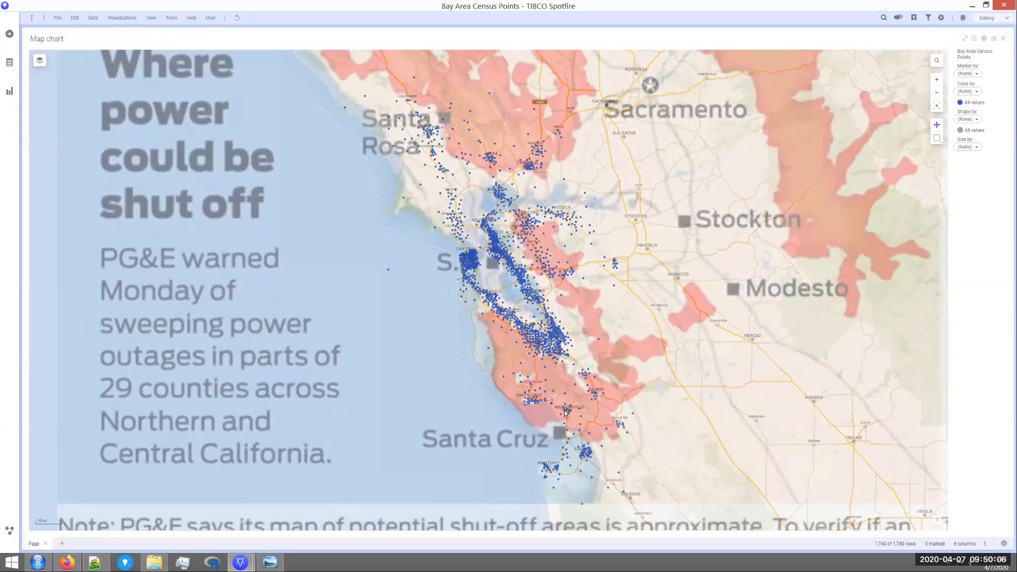
{"action": "right_click", "coordinate": [638, 359]}
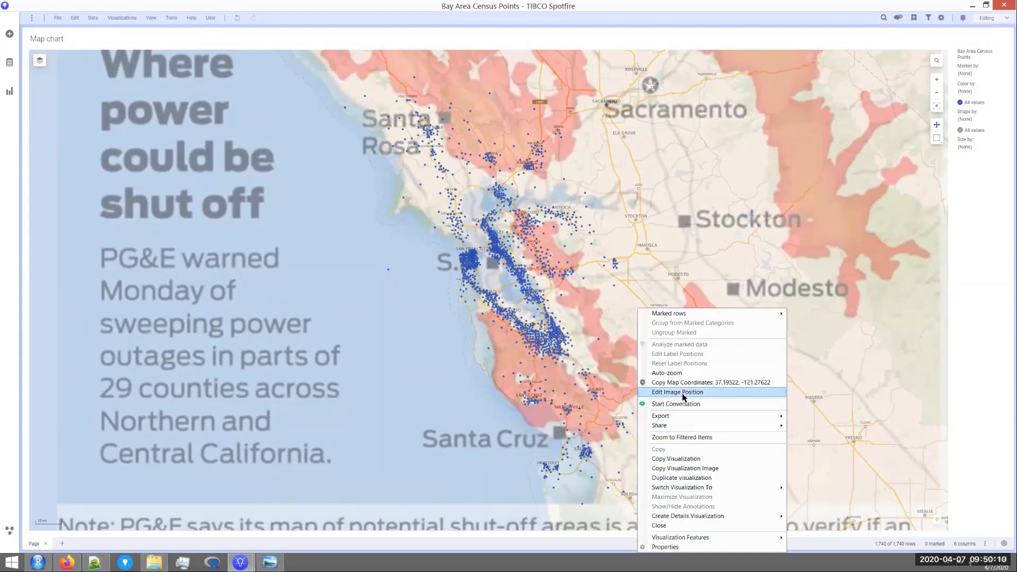
{"action": "left_click", "coordinate": [645, 392]}
{"action": "left_click_drag", "start_coordinate": [608, 380], "coordinate": [604, 370]}
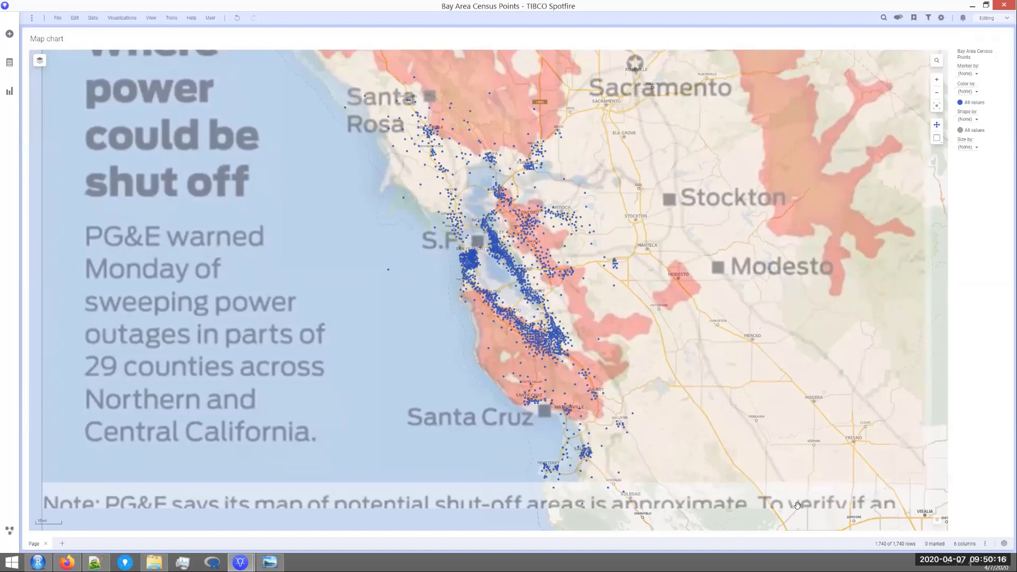
{"action": "left_click_drag", "start_coordinate": [422, 241], "coordinate": [423, 241]}
{"action": "right_click", "coordinate": [609, 211]}
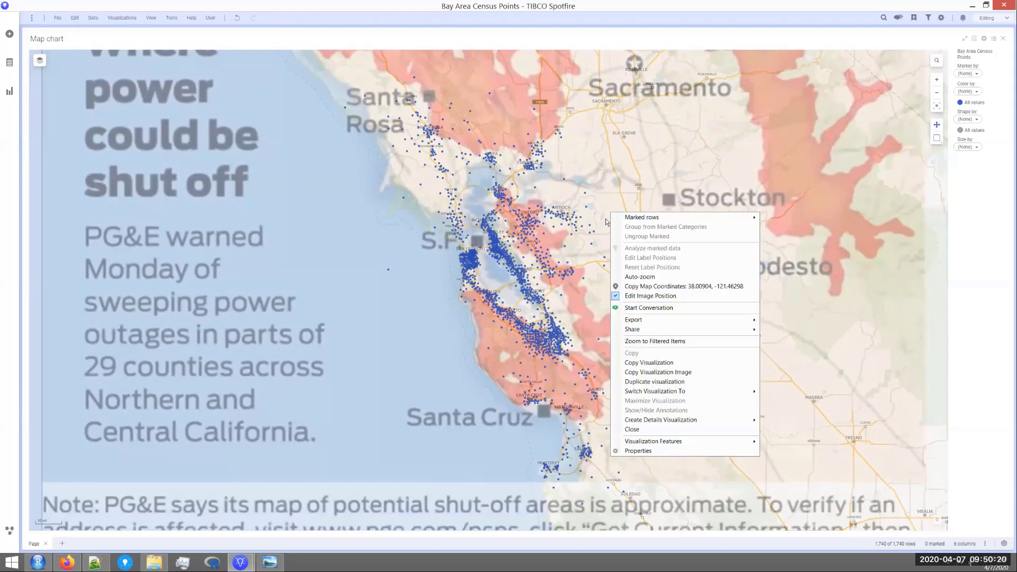
{"action": "left_click", "coordinate": [652, 300]}
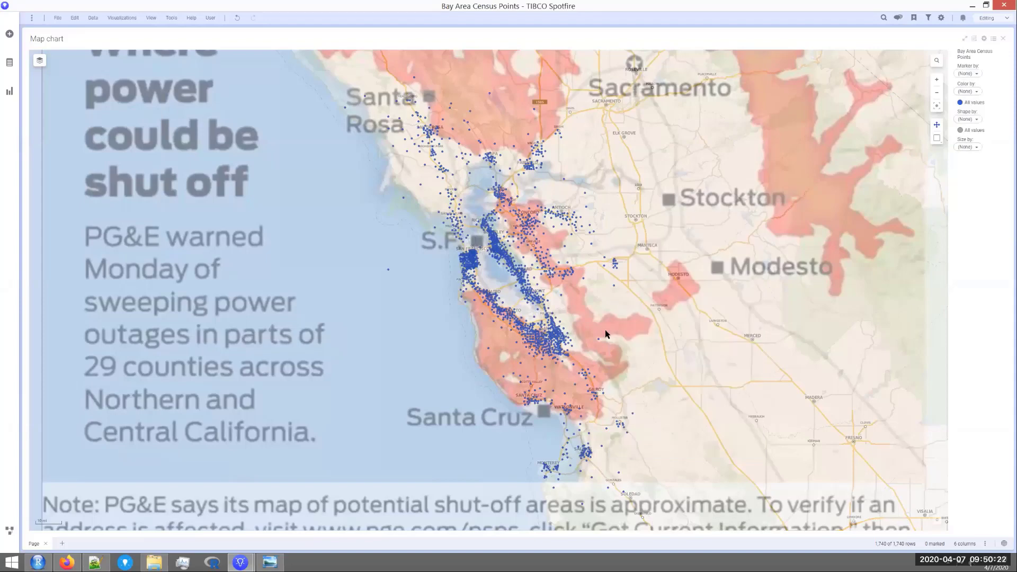
Step: Show the map chart's layer list and set the marking mode to lasso
{"action": "left_click", "coordinate": [39, 61]}
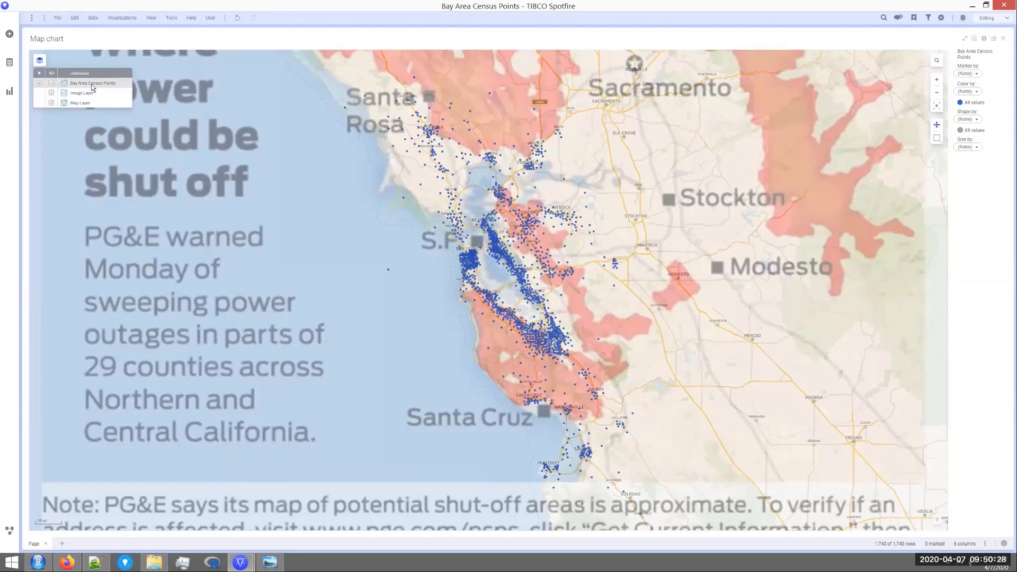
{"action": "left_click_drag", "start_coordinate": [548, 346], "coordinate": [537, 332]}
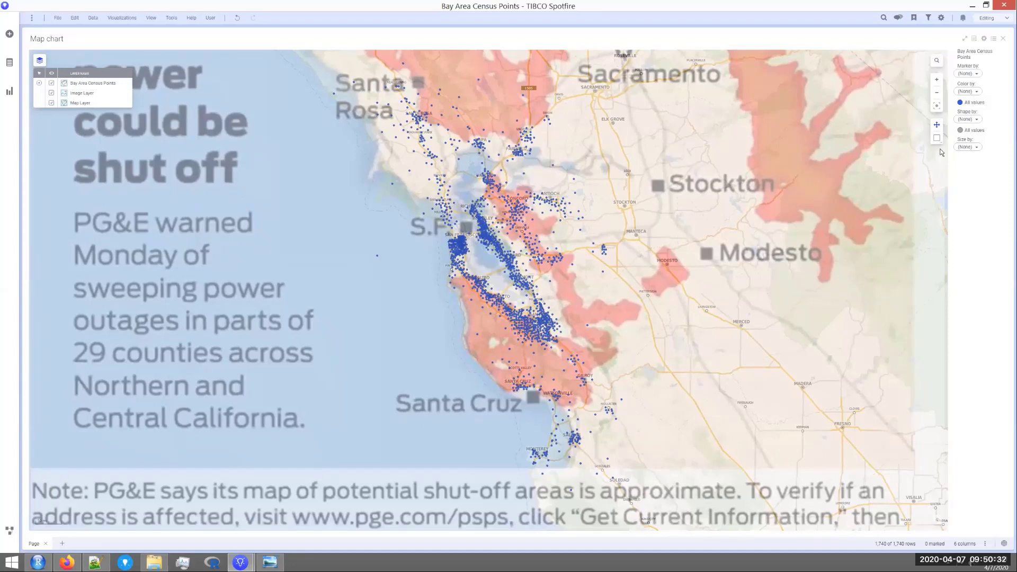
{"action": "mouse_move", "coordinate": [939, 148]}
{"action": "left_click", "coordinate": [937, 165]}
{"action": "mouse_move", "coordinate": [452, 272]}
{"action": "left_mouse_down"}
{"action": "mouse_move", "coordinate": [458, 289]}
{"action": "mouse_move", "coordinate": [539, 320]}
{"action": "mouse_move", "coordinate": [577, 306]}
{"action": "left_mouse_up"}
Step: Copy the map coordinates of three points around the shutoff area south of San Francisco Bay, one after another
{"action": "right_click", "coordinate": [556, 354]}
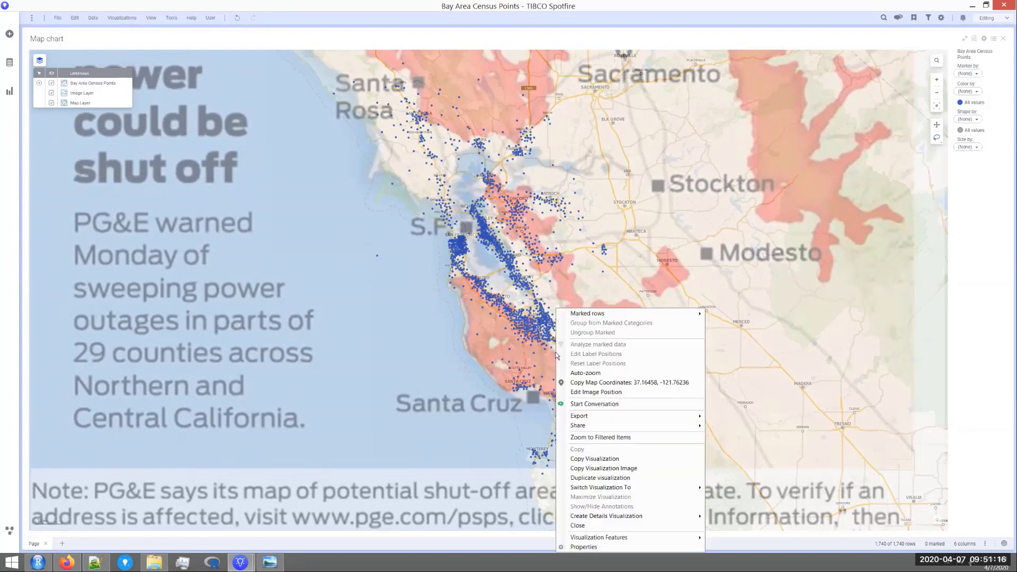
{"action": "left_click", "coordinate": [607, 385]}
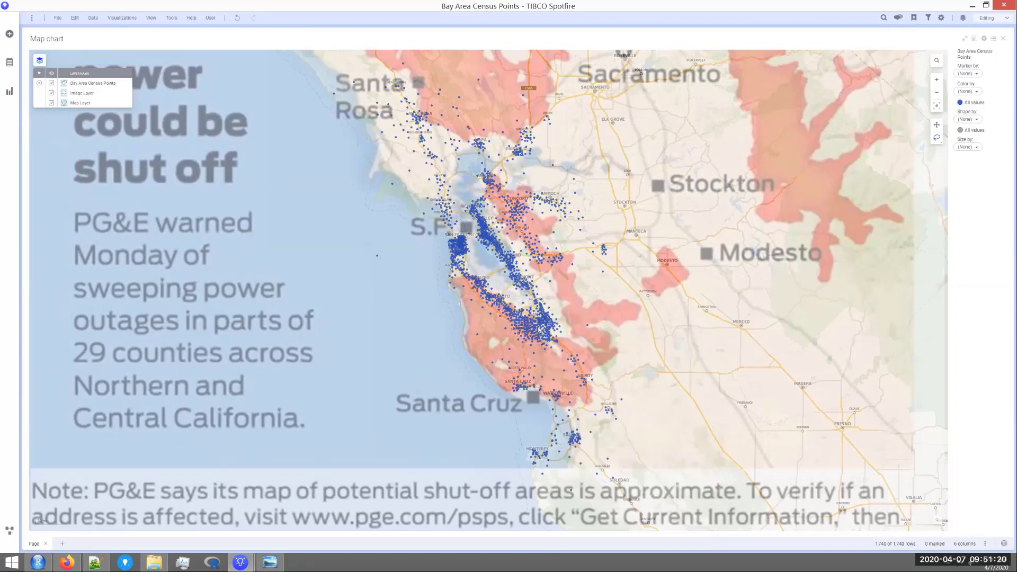
{"action": "right_click", "coordinate": [538, 326]}
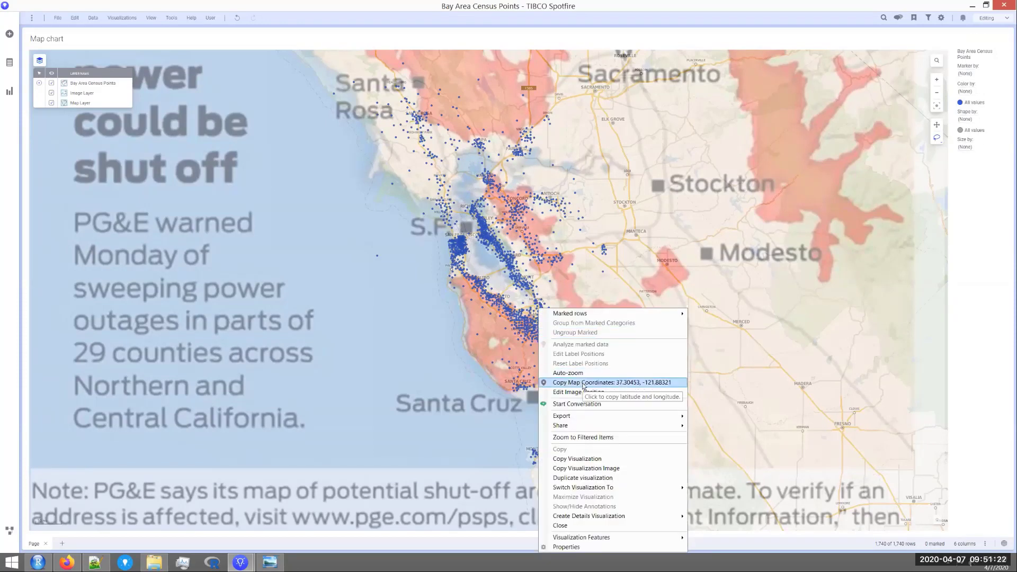
{"action": "left_click", "coordinate": [582, 382]}
{"action": "right_click", "coordinate": [515, 313]}
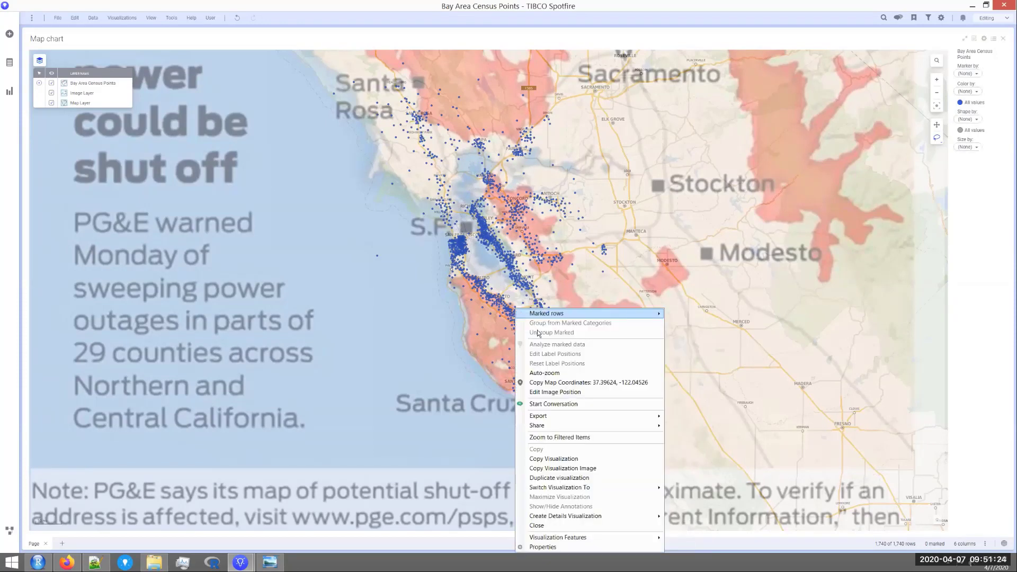
{"action": "left_click", "coordinate": [574, 383]}
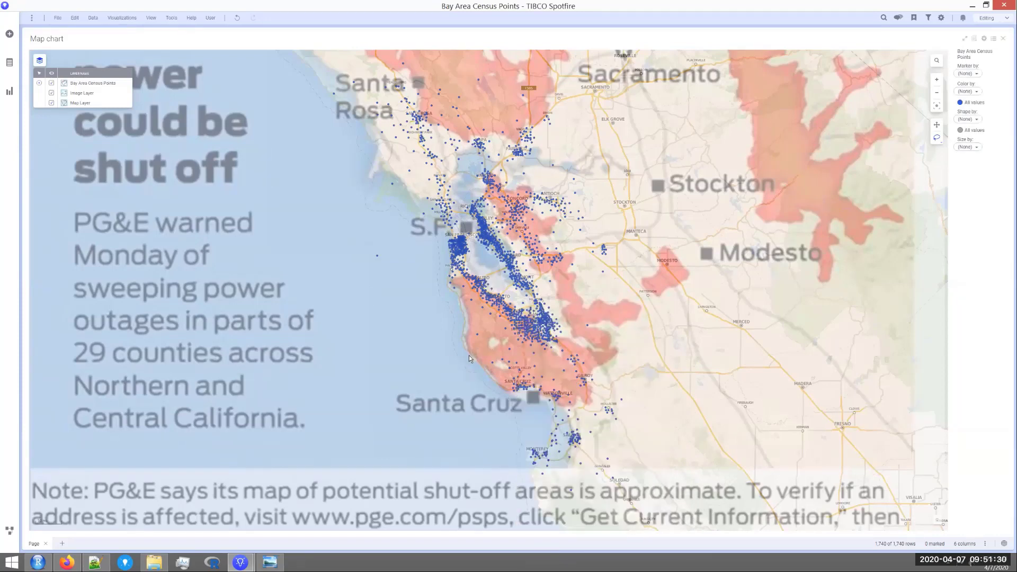
Step: View the Santa Cruz Mountains coordinate list on the Google Slides page in Firefox, and return to Spotfire
{"action": "left_click", "coordinate": [67, 563]}
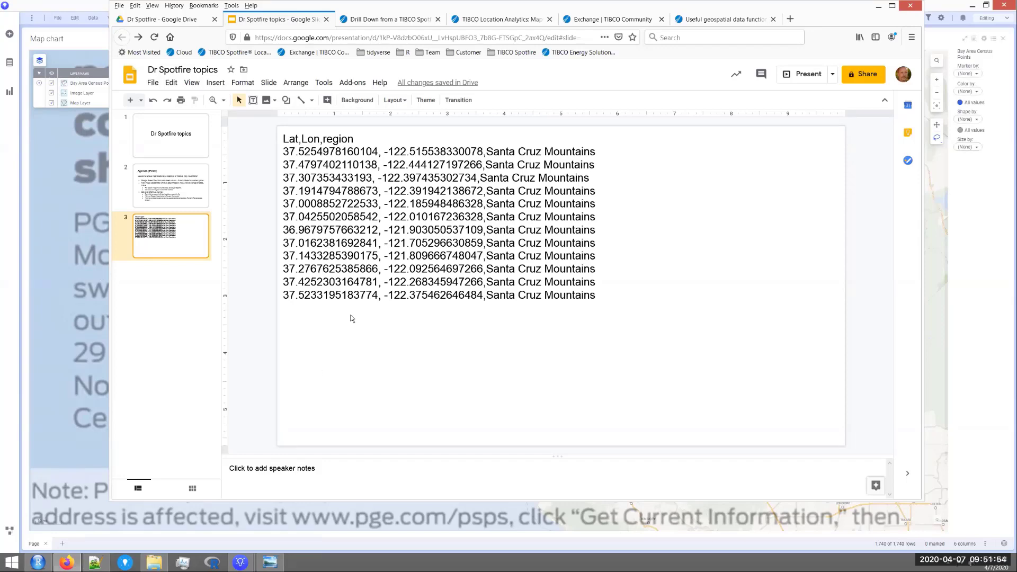
{"action": "key", "text": "alt+Tab"}
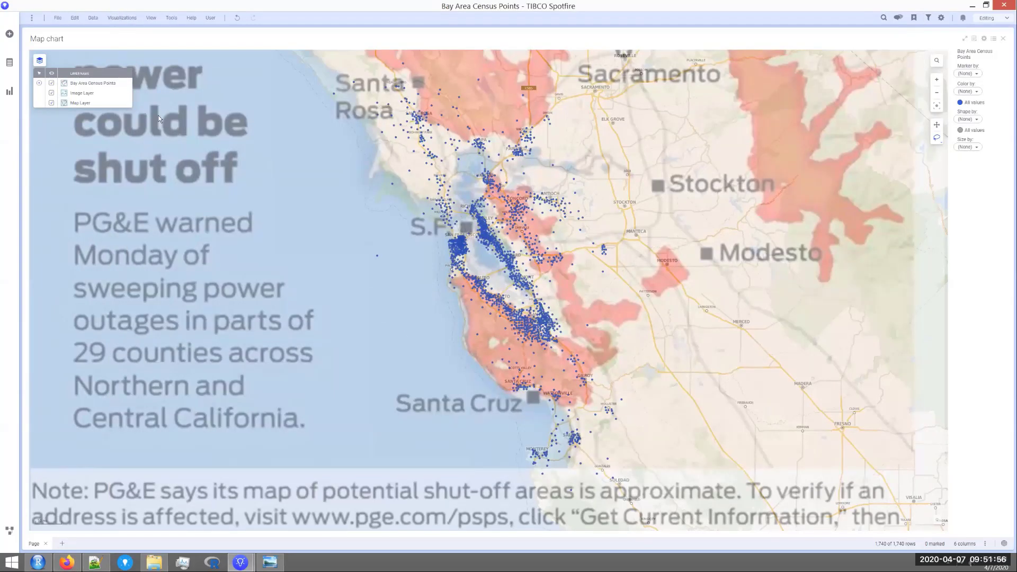
{"action": "left_click", "coordinate": [10, 35]}
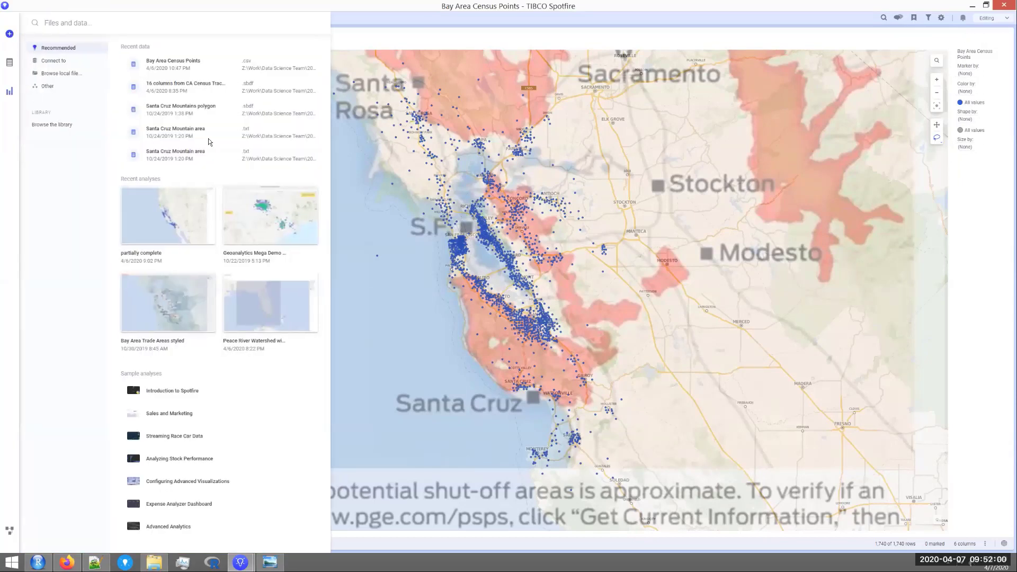
{"action": "left_click", "coordinate": [410, 220]}
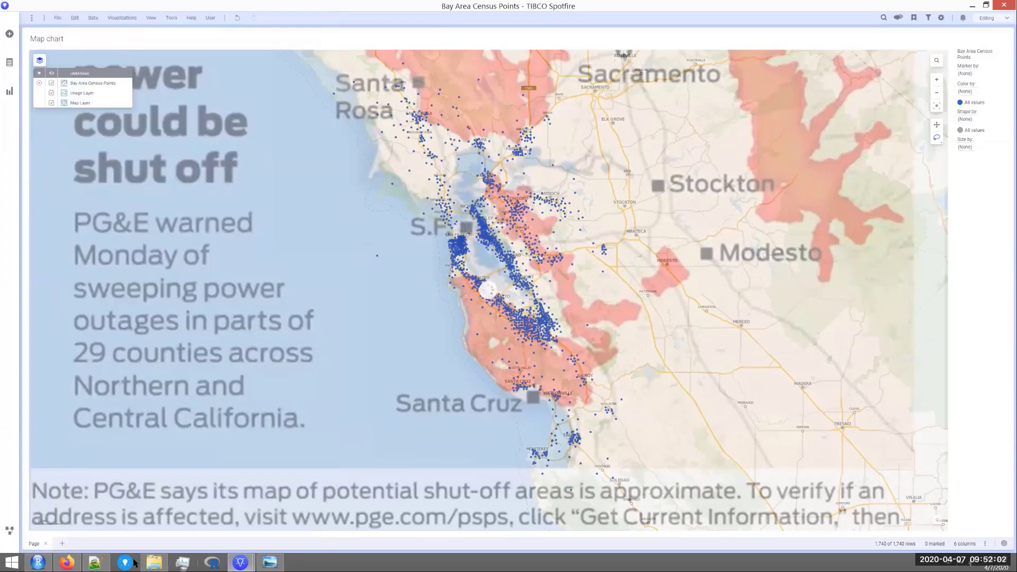
Step: Copy the header and all coordinate rows of Santa Cruz Mountain area.txt in Notepad++, and return to Spotfire
{"action": "left_click", "coordinate": [96, 562]}
{"action": "left_click_drag", "start_coordinate": [678, 264], "coordinate": [367, 140]}
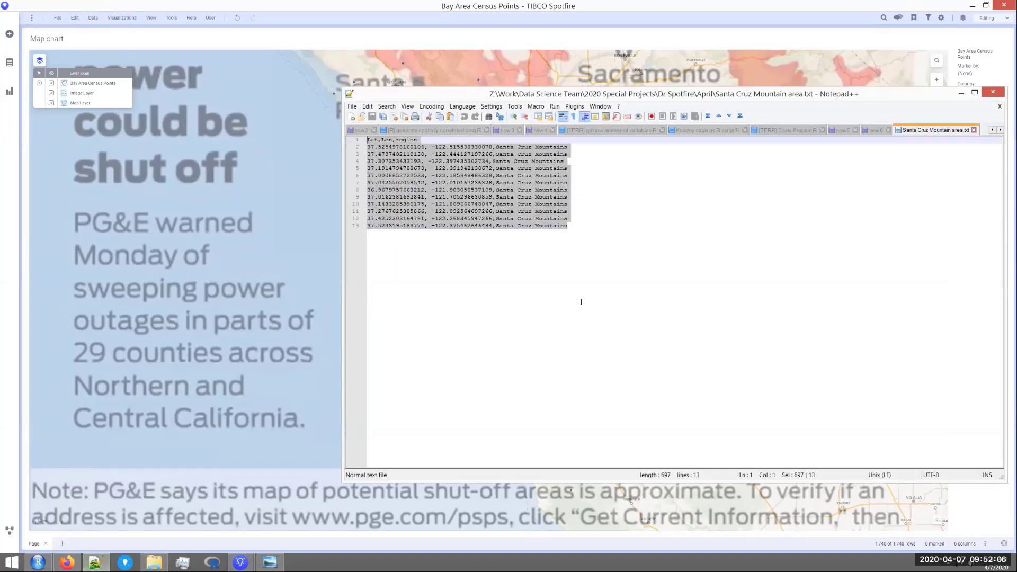
{"action": "left_click", "coordinate": [281, 354]}
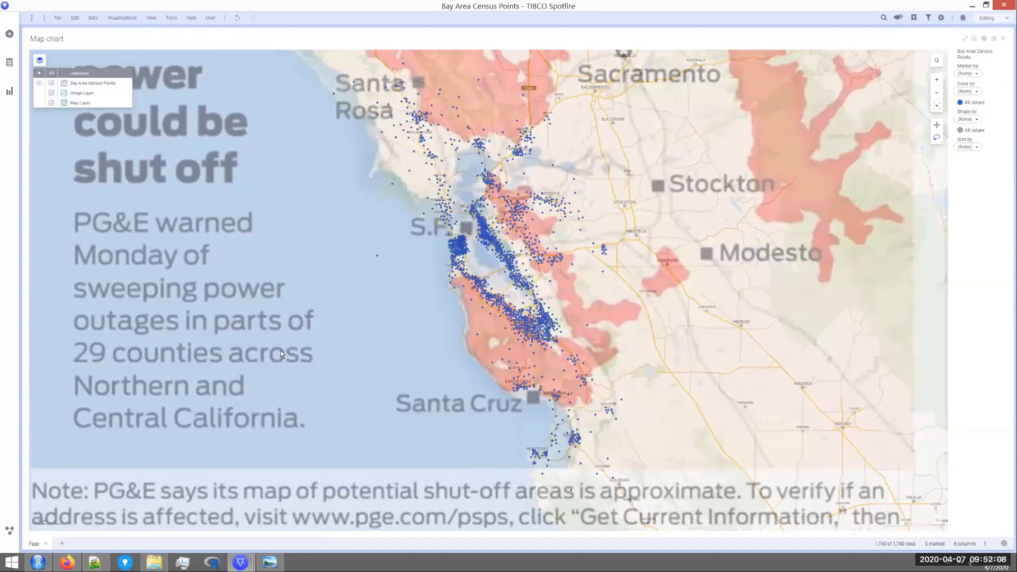
Step: Paste the clipboard data as a new data table with comma-separated columns Lat, Lon and region
{"action": "key", "text": "ctrl+v"}
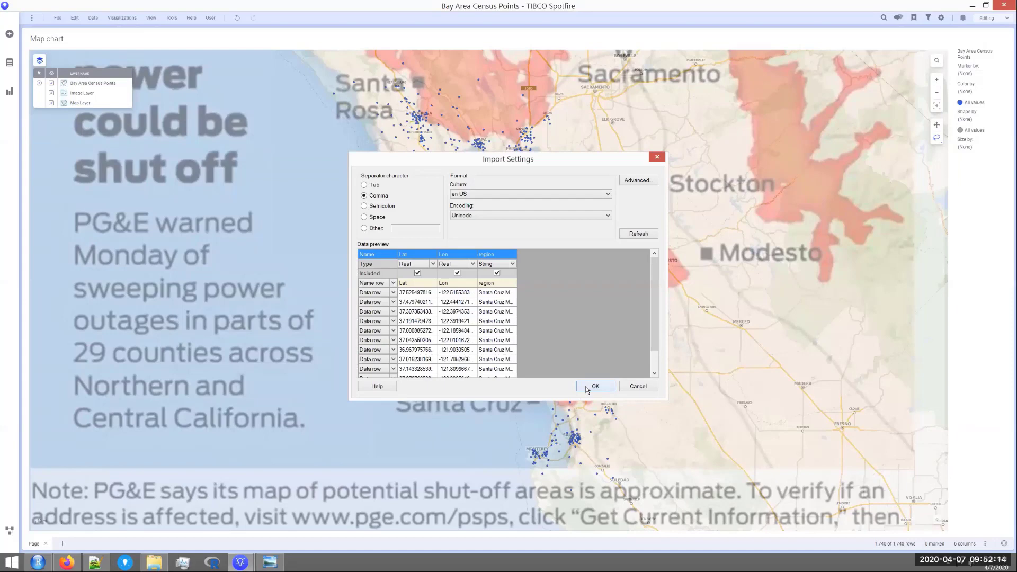
{"action": "left_click", "coordinate": [588, 388]}
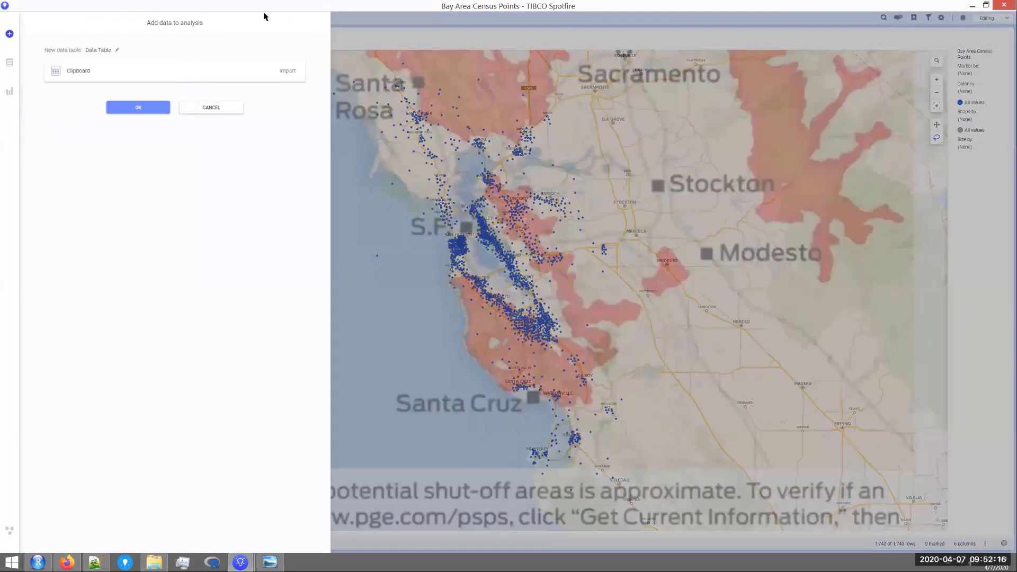
{"action": "left_click", "coordinate": [158, 106]}
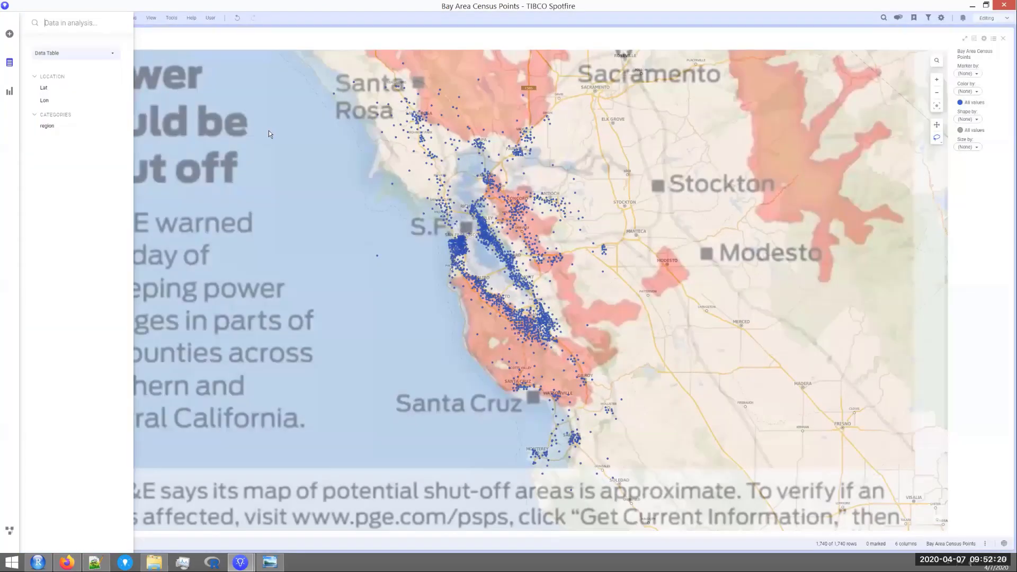
{"action": "left_click", "coordinate": [268, 130]}
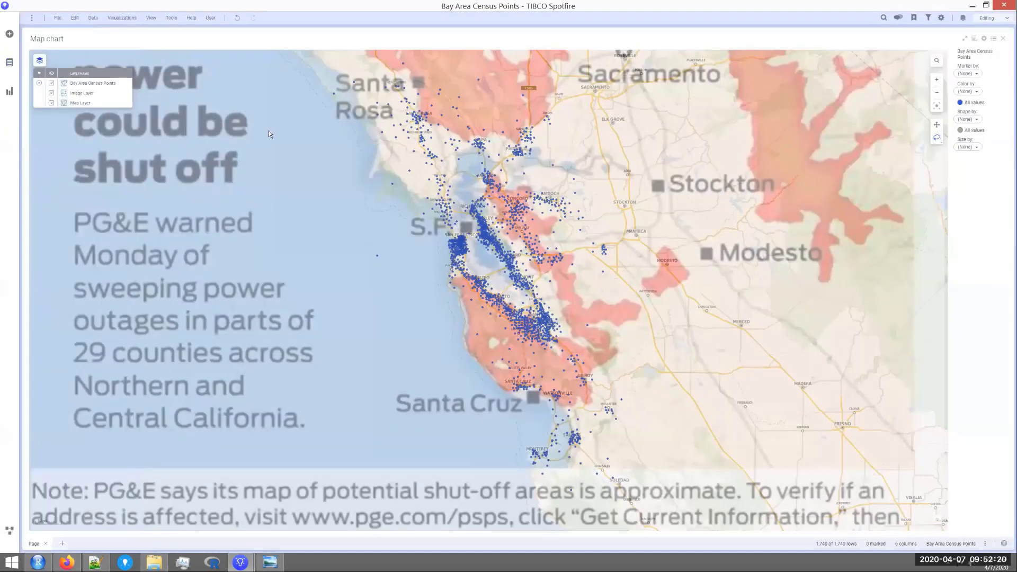
Step: Check the pasted table's columns and add a table visualization of it beside the map chart
{"action": "left_click", "coordinate": [12, 64]}
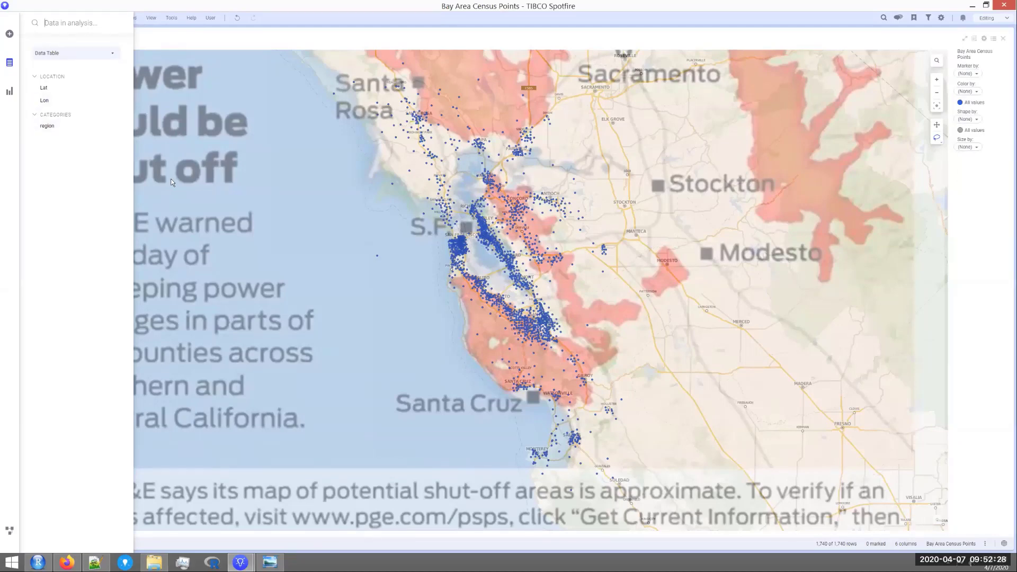
{"action": "left_click", "coordinate": [10, 62]}
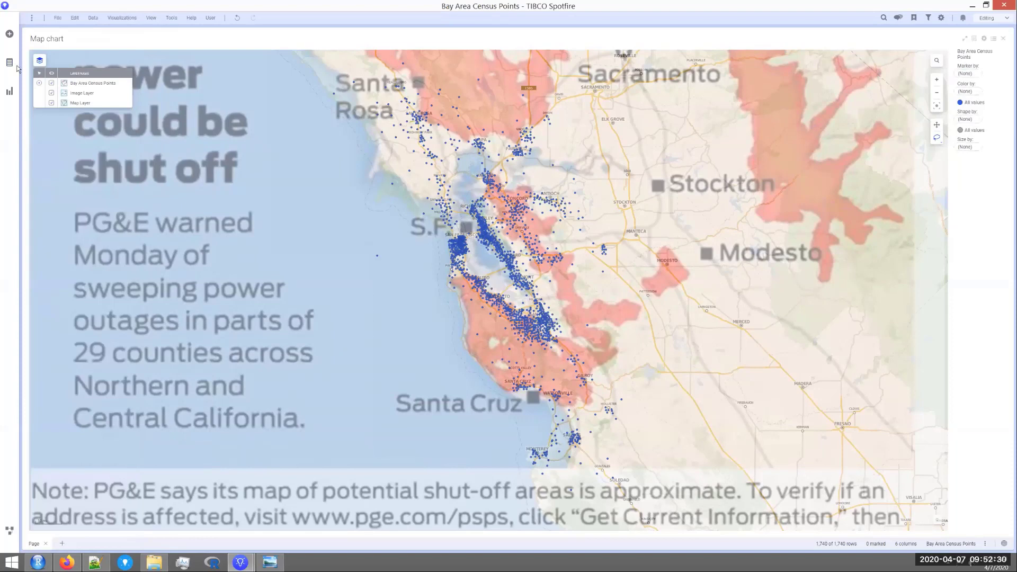
{"action": "left_click", "coordinate": [63, 46]}
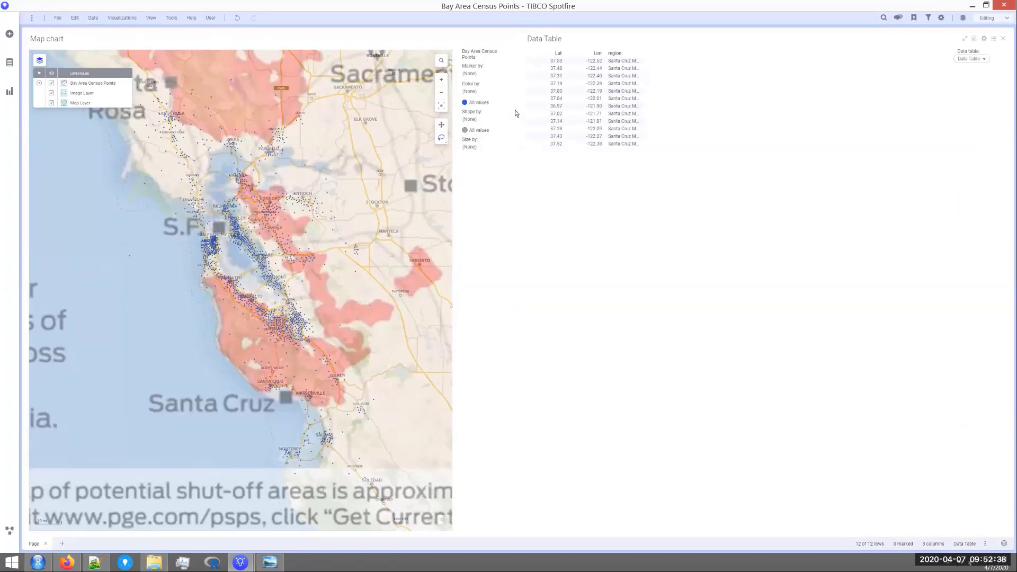
Step: Switch to Firefox and examine the Points in Polygons and Useful Data Functions sections of the TIBCO Location Analytics wiki page
{"action": "left_click", "coordinate": [64, 563]}
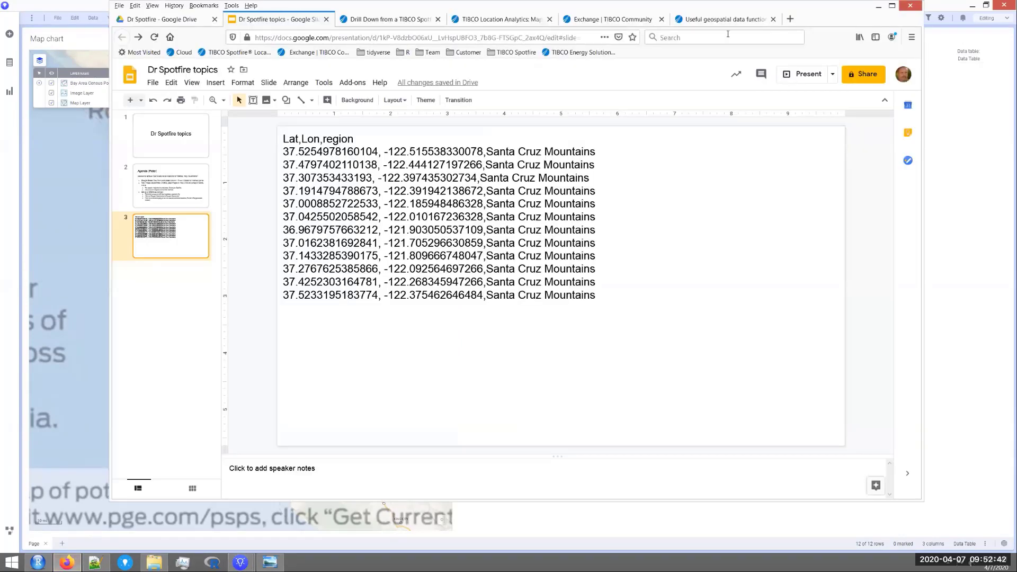
{"action": "left_click_drag", "start_coordinate": [833, 21], "coordinate": [829, 45]}
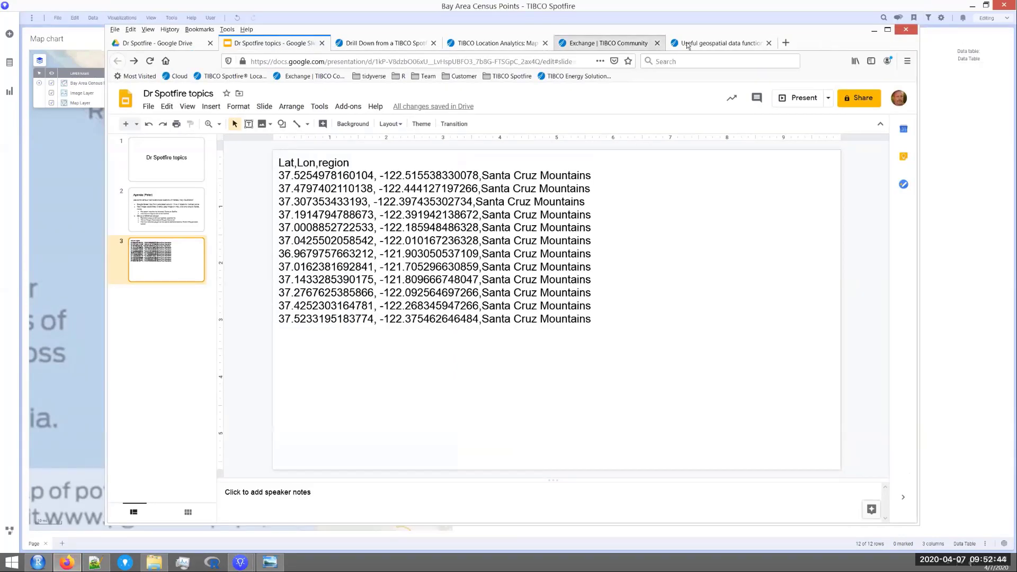
{"action": "left_click", "coordinate": [508, 45]}
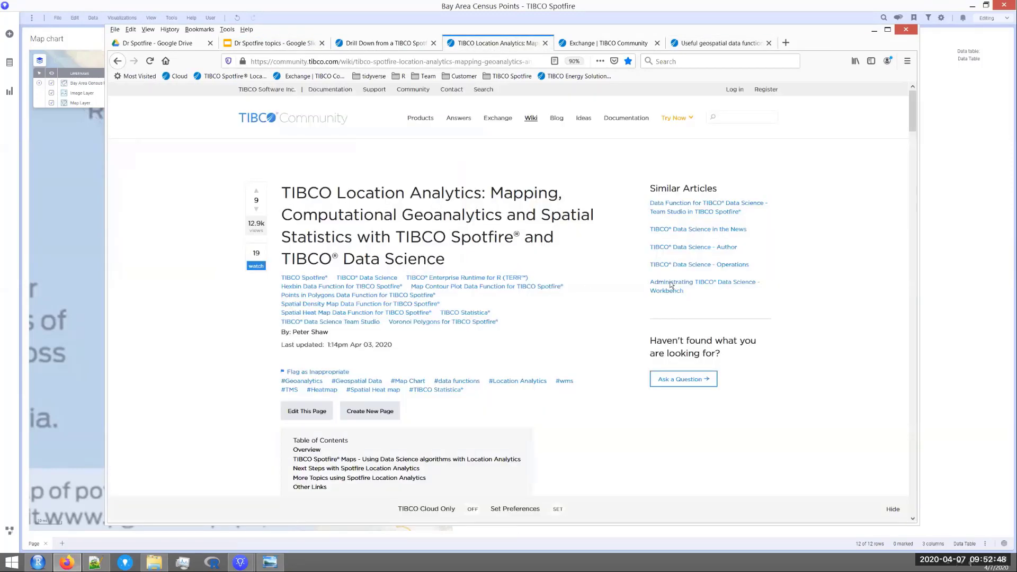
{"action": "left_click_drag", "start_coordinate": [915, 124], "coordinate": [912, 227]}
{"action": "scroll", "coordinate": [913, 312], "scroll_direction": "down", "scroll_amount": 20}
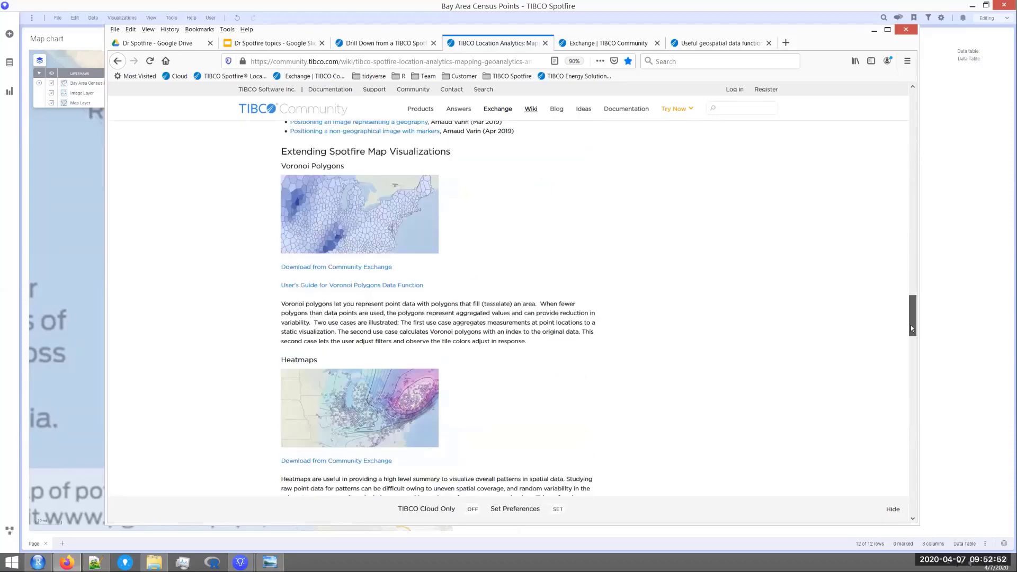
{"action": "scroll", "coordinate": [911, 424], "scroll_direction": "down", "scroll_amount": 10}
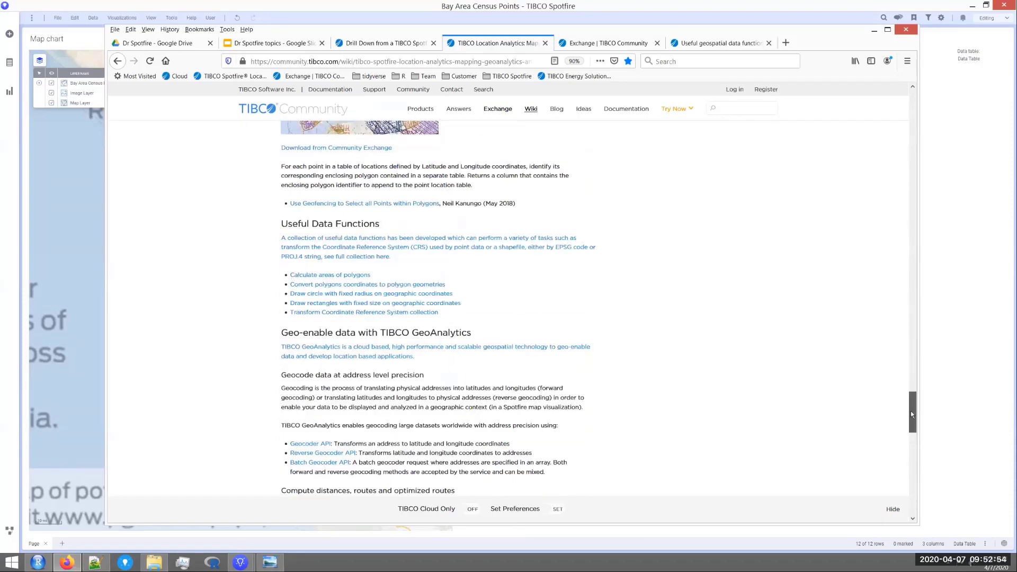
{"action": "scroll", "coordinate": [911, 411], "scroll_direction": "up", "scroll_amount": 3}
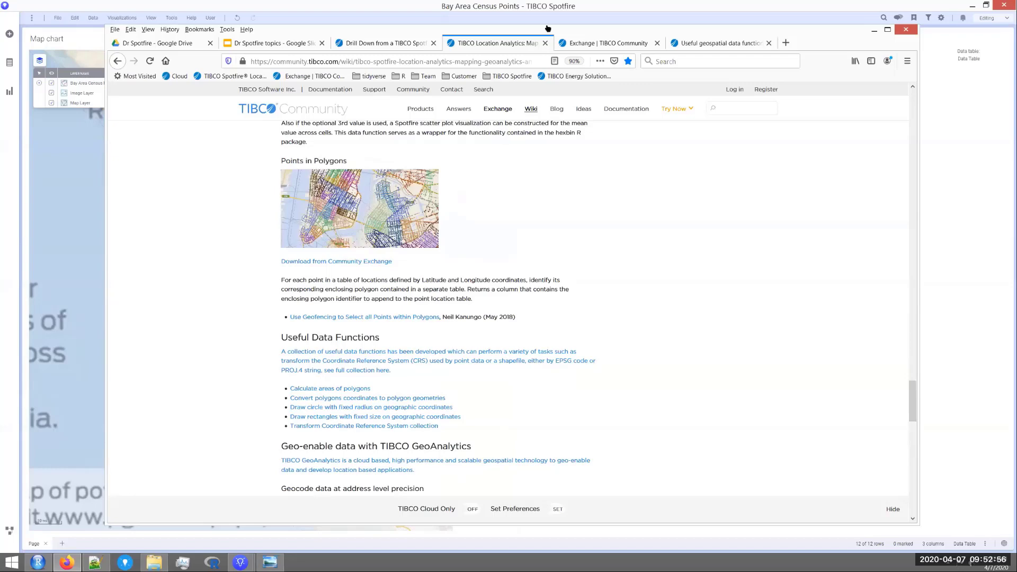
Step: Look at the Exchange templates page and the attachments of the useful geospatial data functions page, and return to Spotfire
{"action": "left_click", "coordinate": [587, 45]}
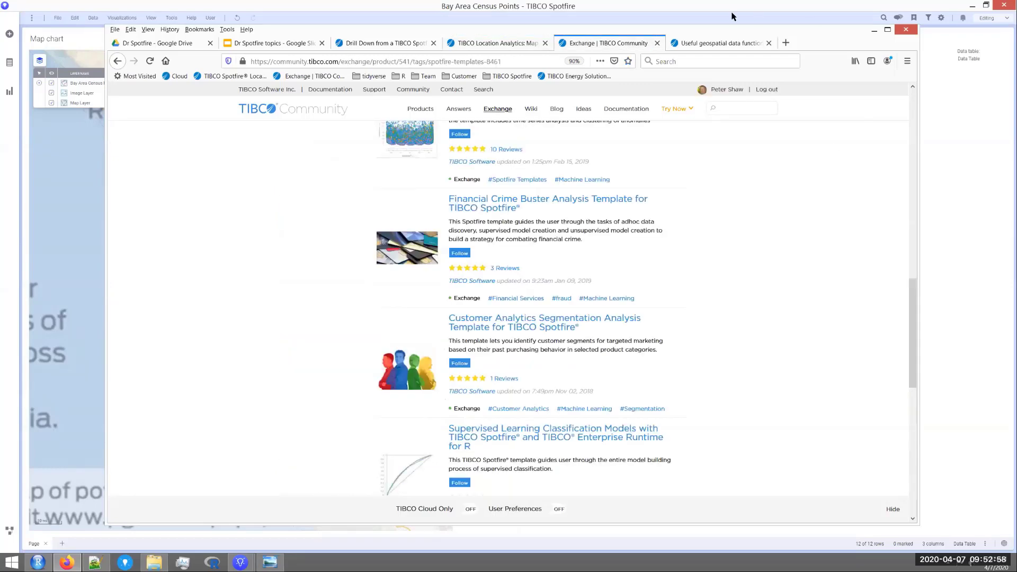
{"action": "left_click", "coordinate": [711, 46]}
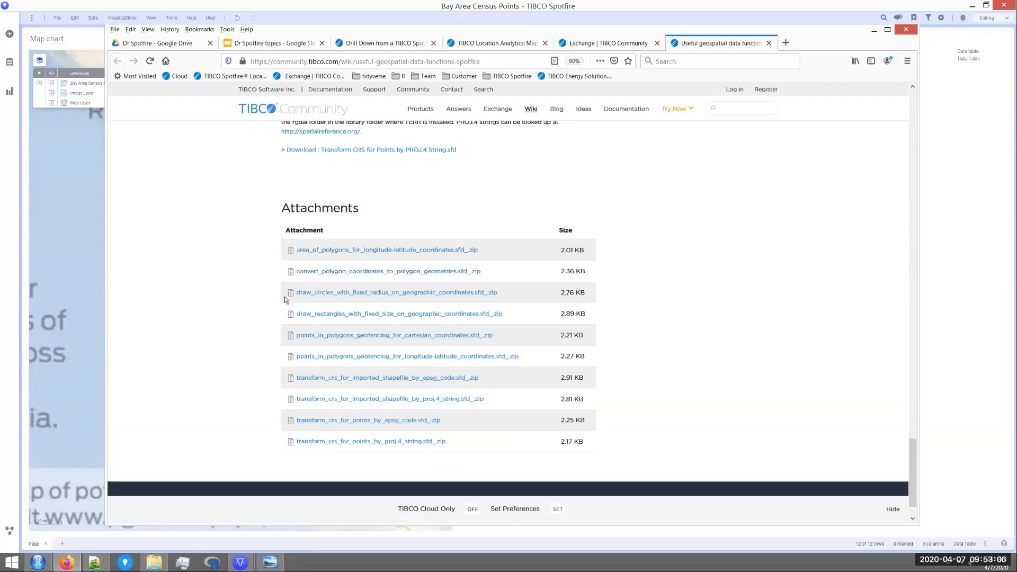
{"action": "left_click", "coordinate": [68, 307]}
{"action": "right_click", "coordinate": [676, 227]}
{"action": "key", "text": "Escape"}
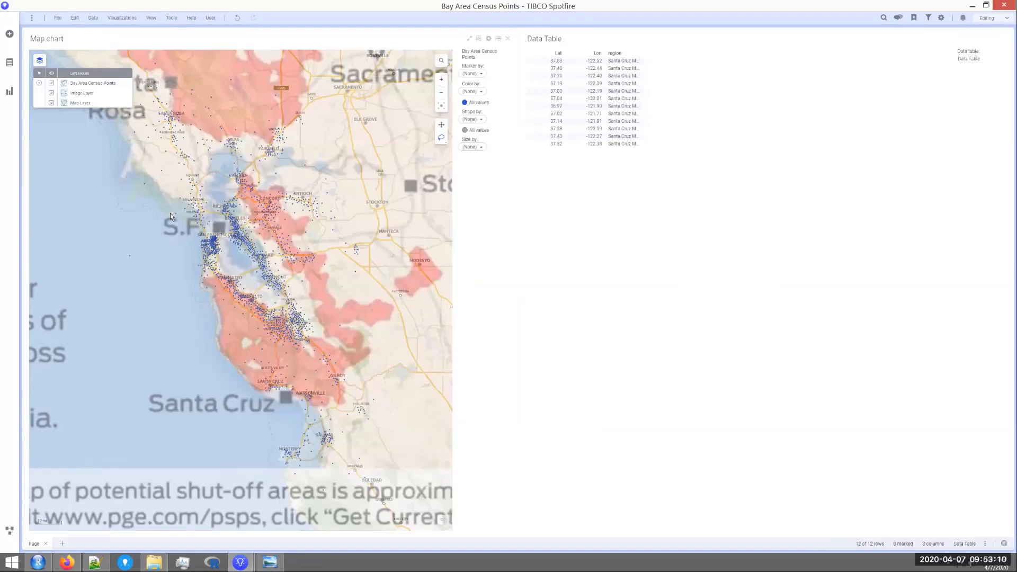
Step: Start registering a new data function and import Convert Polygon Coordinates to Polygon Geometries.sfd from the data functions folder
{"action": "left_click", "coordinate": [93, 17]}
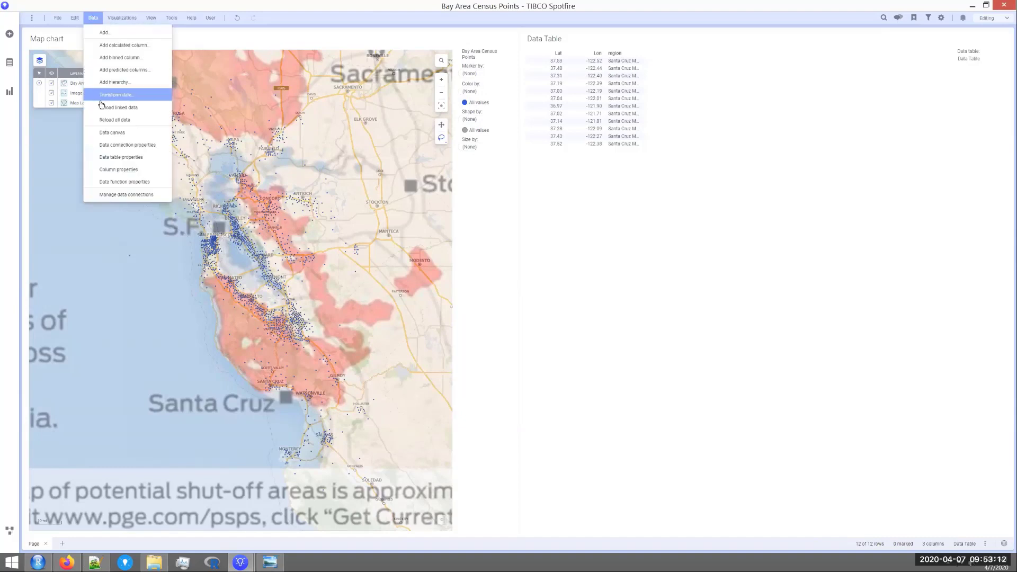
{"action": "left_click", "coordinate": [132, 184]}
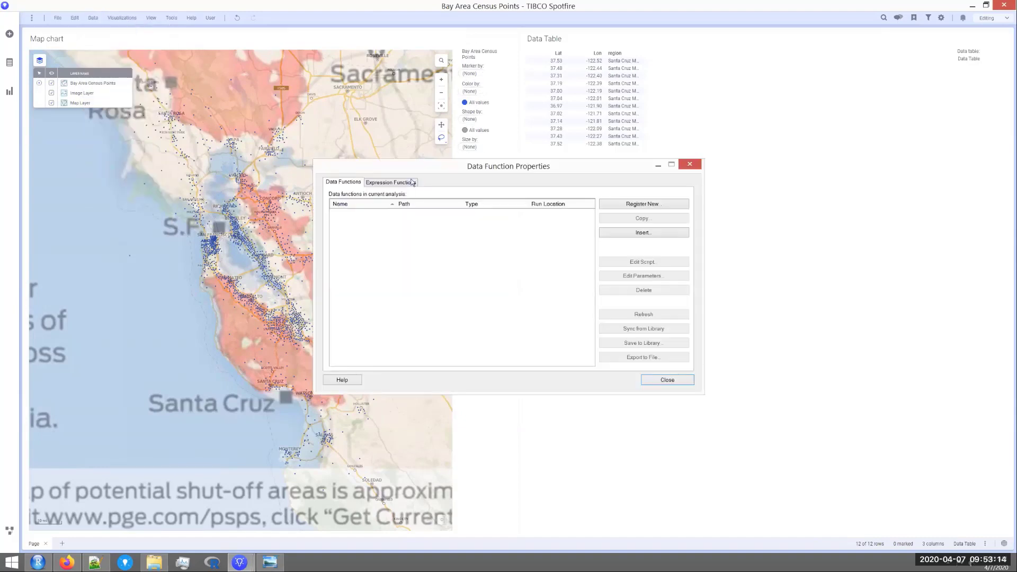
{"action": "left_click", "coordinate": [644, 203]}
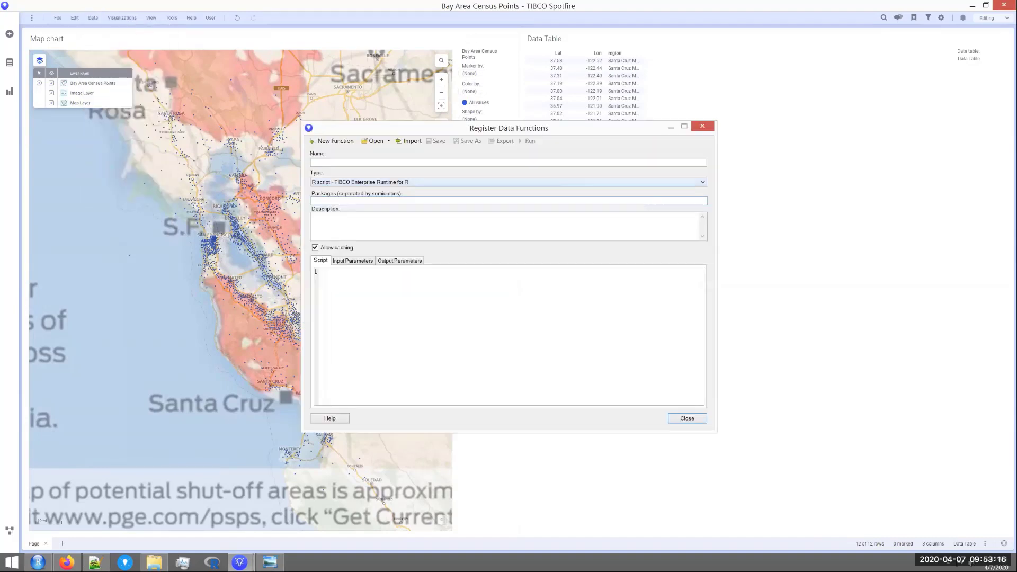
{"action": "left_click", "coordinate": [412, 141]}
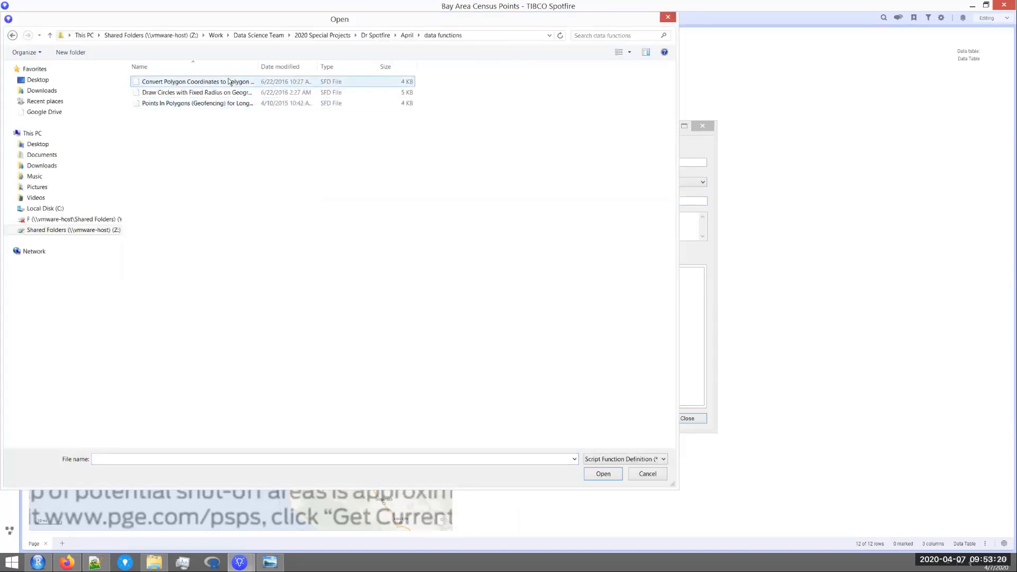
{"action": "left_click", "coordinate": [202, 81]}
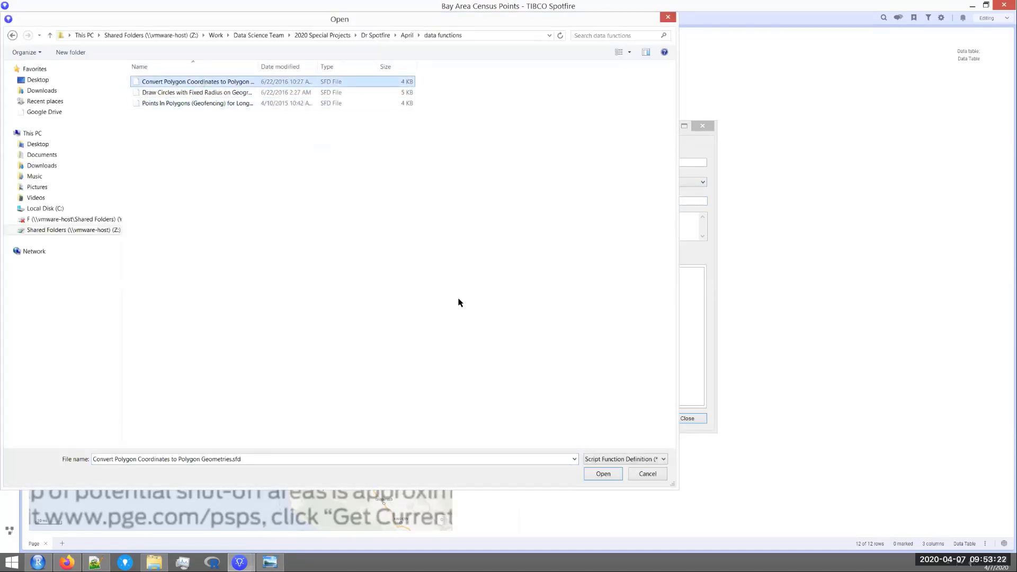
{"action": "left_click_drag", "start_coordinate": [259, 66], "coordinate": [392, 78]}
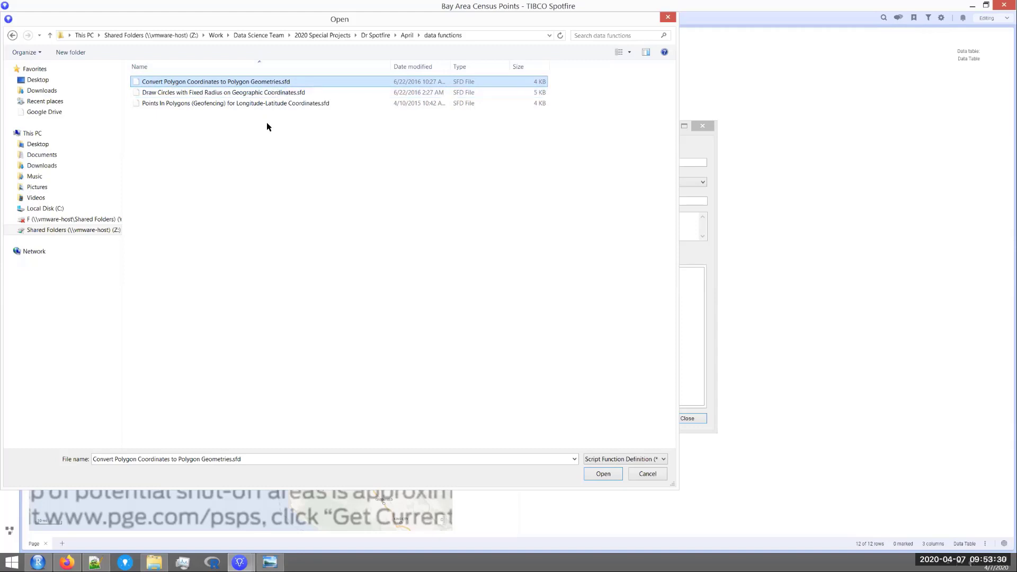
{"action": "left_click", "coordinate": [603, 473]}
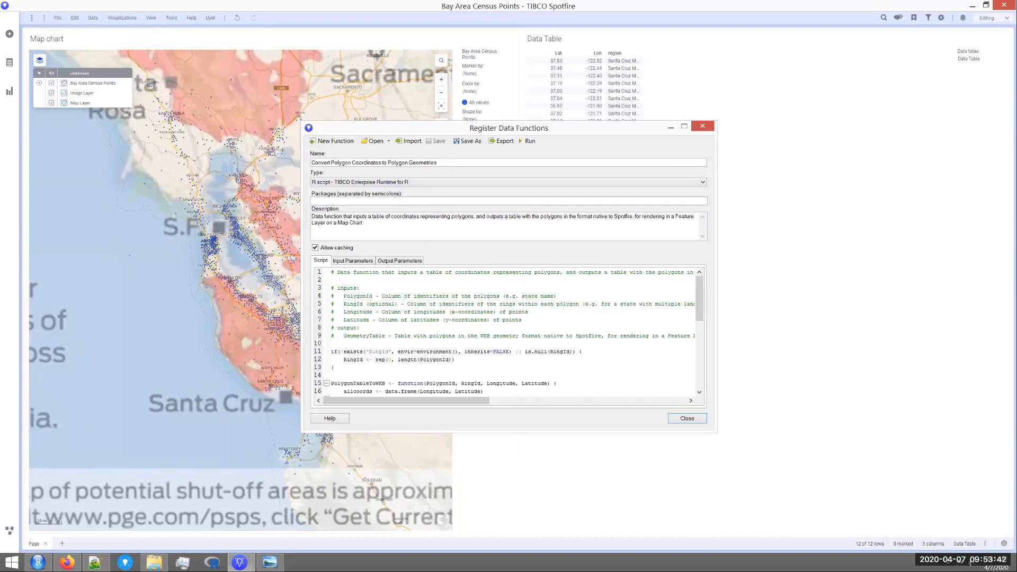
Step: Run the data function with Data Table columns as inputs: region for Polygon ID, Lon for Longitude and Lat for Latitude
{"action": "left_click", "coordinate": [528, 141]}
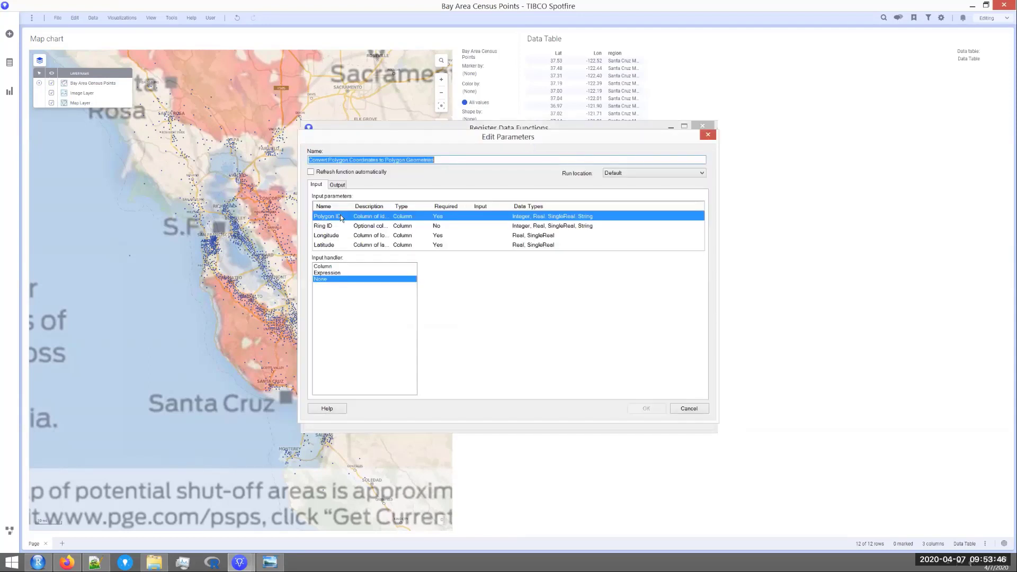
{"action": "left_click", "coordinate": [323, 267]}
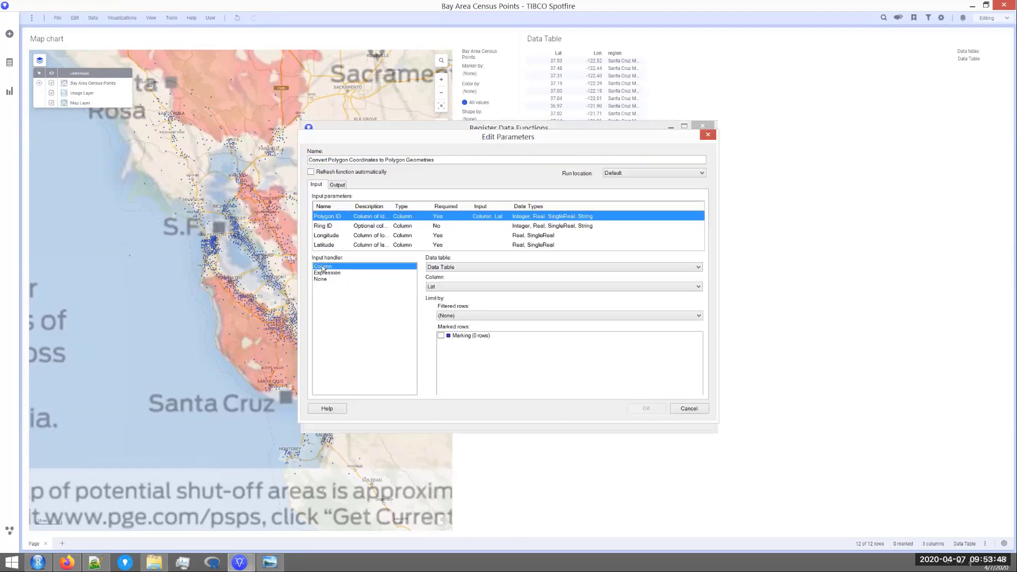
{"action": "left_click", "coordinate": [440, 286]}
{"action": "left_click", "coordinate": [441, 310]}
{"action": "left_click", "coordinate": [323, 236]}
{"action": "left_click", "coordinate": [335, 268]}
{"action": "left_click", "coordinate": [445, 286]}
{"action": "left_click", "coordinate": [441, 302]}
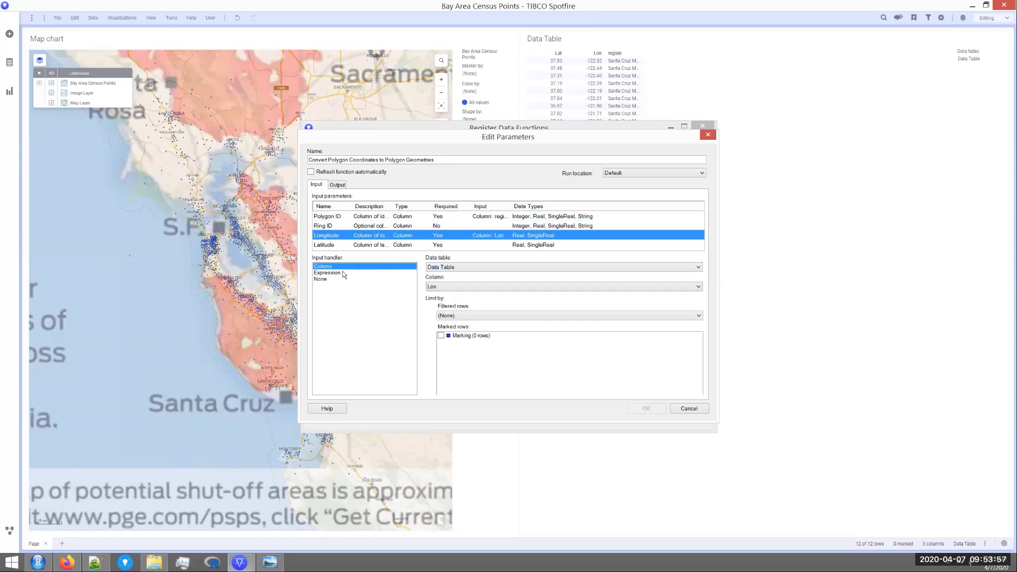
{"action": "left_click", "coordinate": [325, 245]}
{"action": "left_click", "coordinate": [329, 266]}
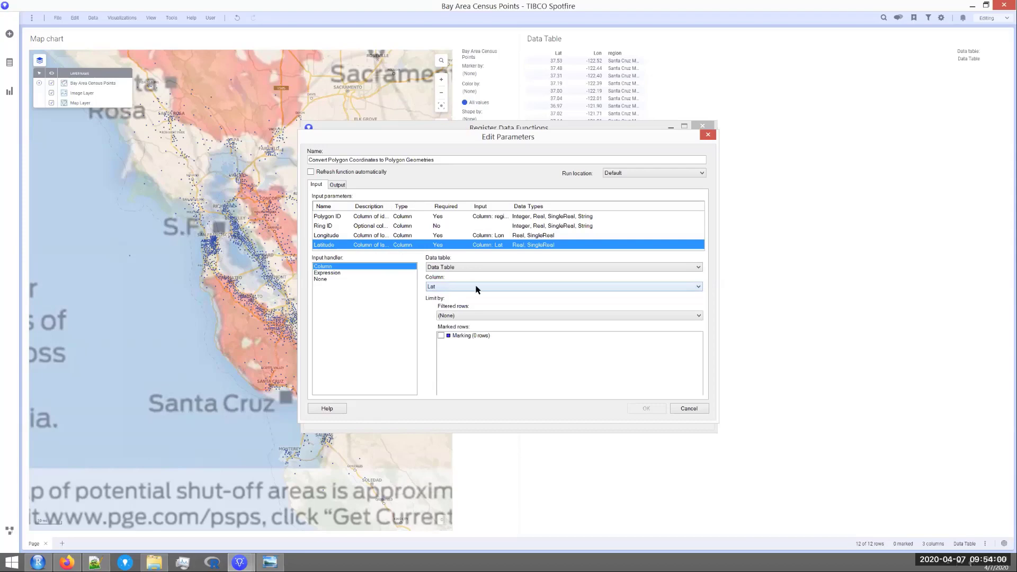
Step: Output the function's geometry result to a new data table named GeometryTable, execute it, and close the data function dialogs
{"action": "left_click", "coordinate": [337, 184]}
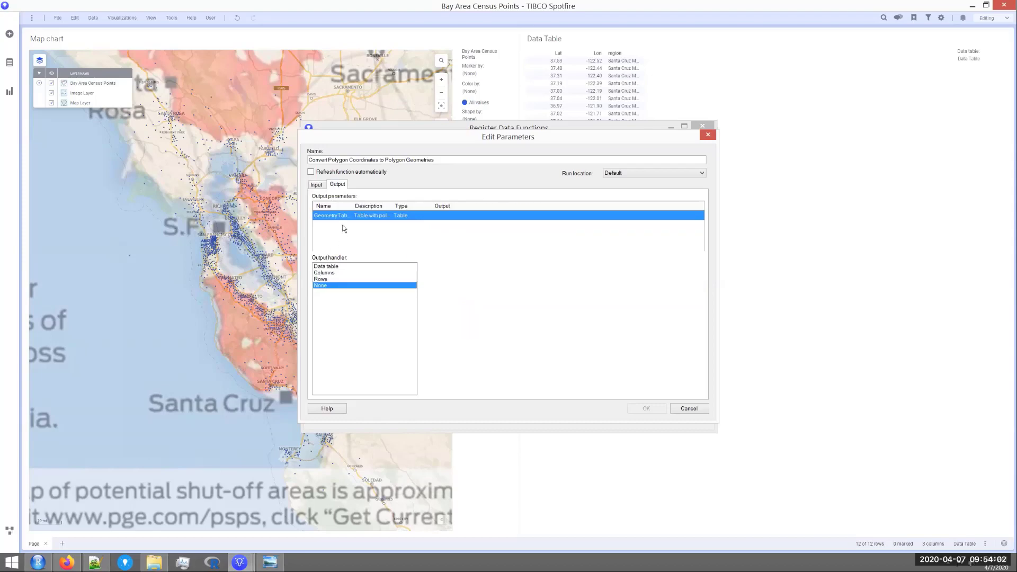
{"action": "left_click", "coordinate": [328, 267]}
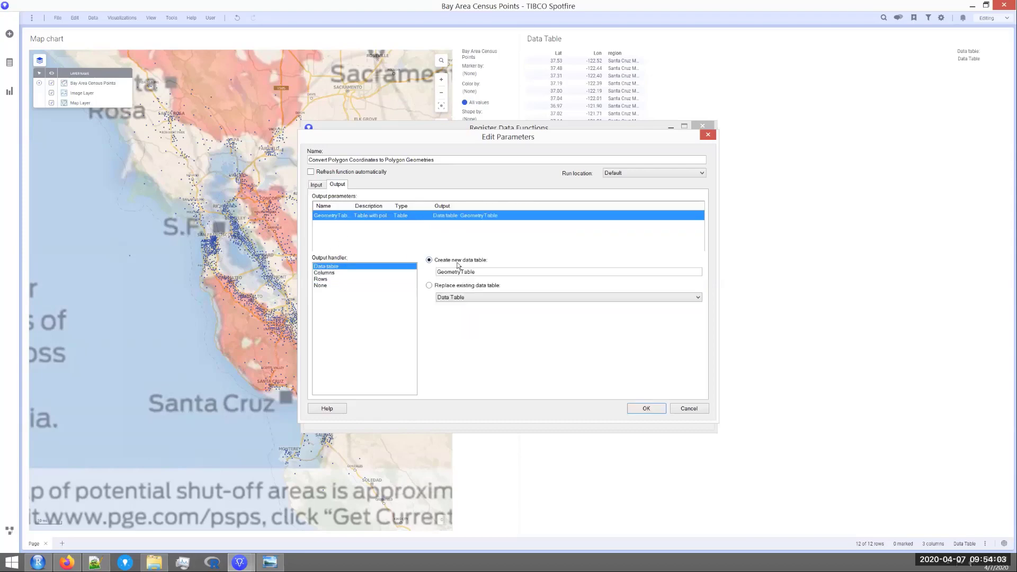
{"action": "left_click", "coordinate": [647, 410]}
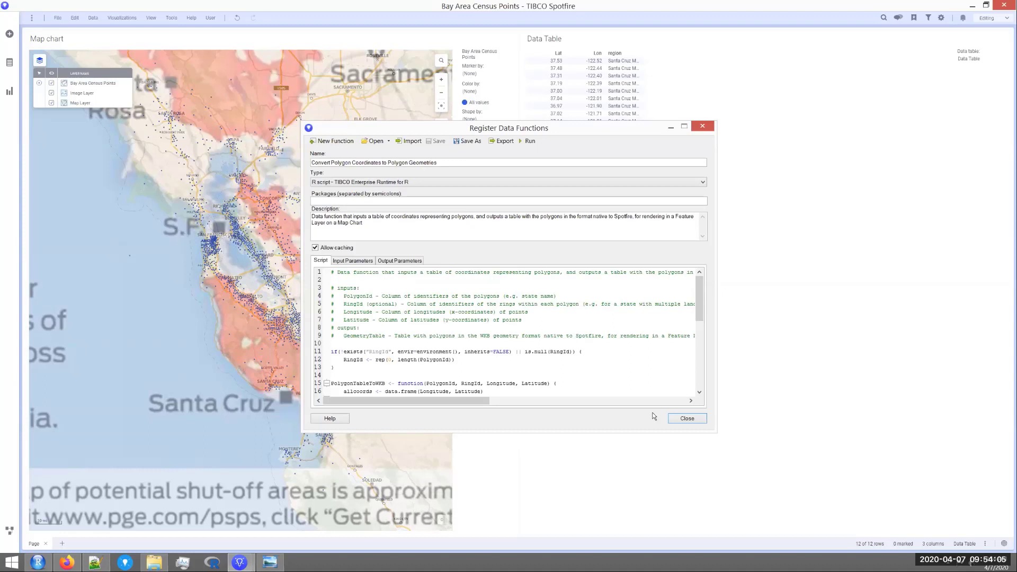
{"action": "left_click", "coordinate": [687, 419]}
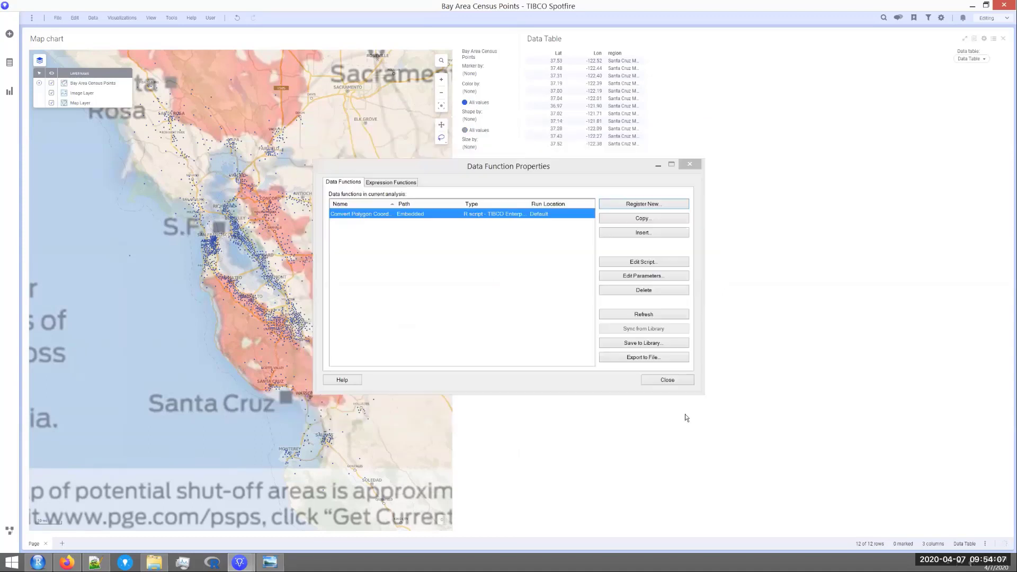
{"action": "left_click", "coordinate": [677, 383]}
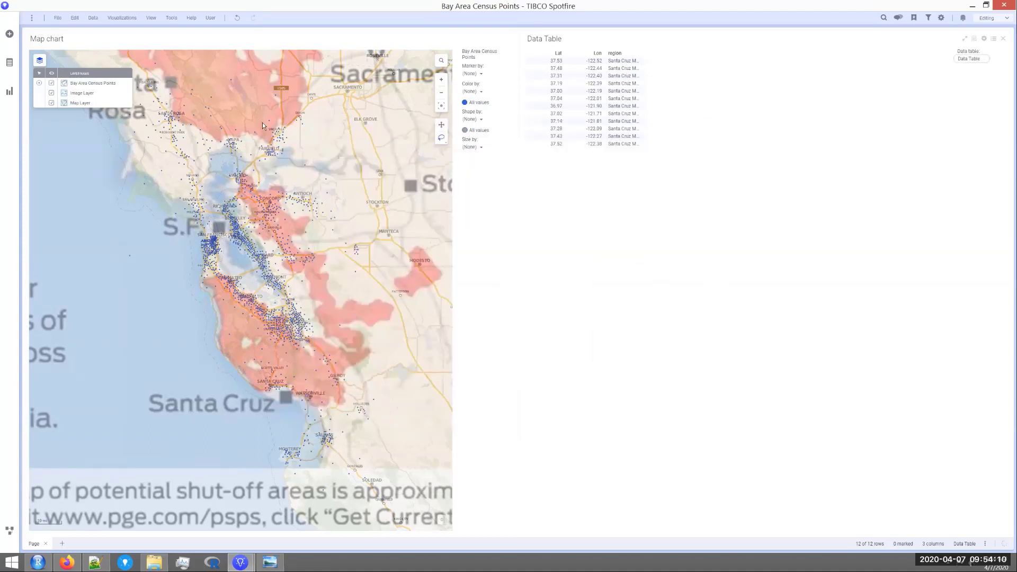
Step: Add a table visualization below the Data Table visualization and set it to show GeometryTable
{"action": "left_click", "coordinate": [10, 91]}
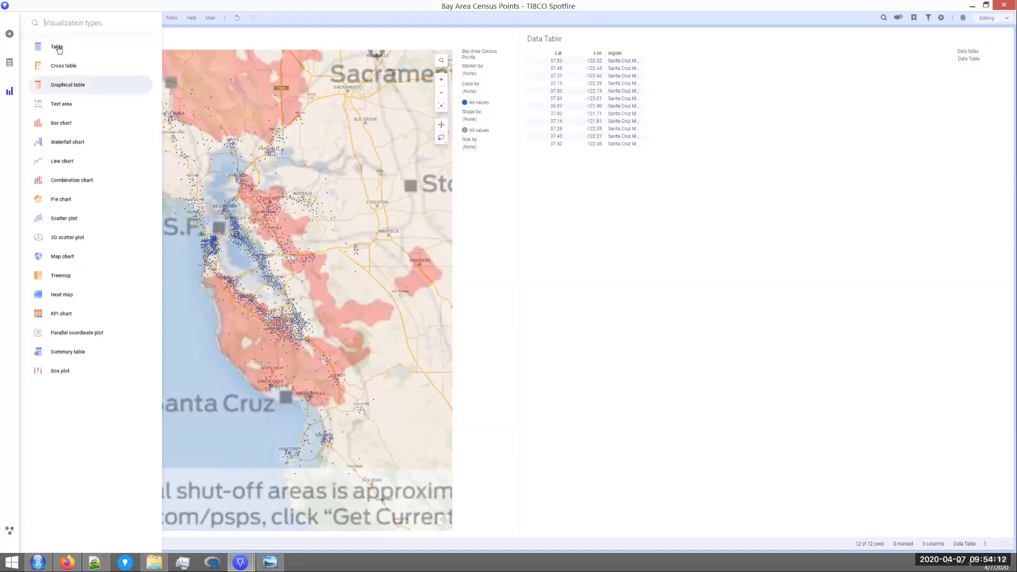
{"action": "left_click_drag", "start_coordinate": [53, 43], "coordinate": [275, 34]}
{"action": "left_click_drag", "start_coordinate": [150, 38], "coordinate": [848, 403]}
{"action": "left_click", "coordinate": [985, 316]}
{"action": "left_click", "coordinate": [948, 341]}
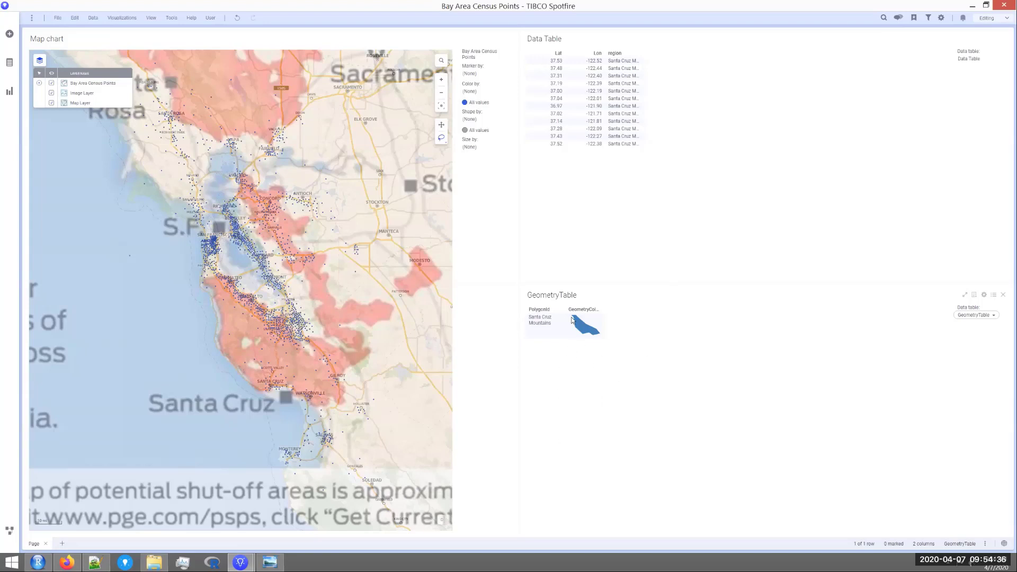
Step: Examine the column properties of GeometryColumn in GeometryTable, including ContentType and MapChart.ColumnTypeId, without changing them
{"action": "left_click", "coordinate": [92, 18]}
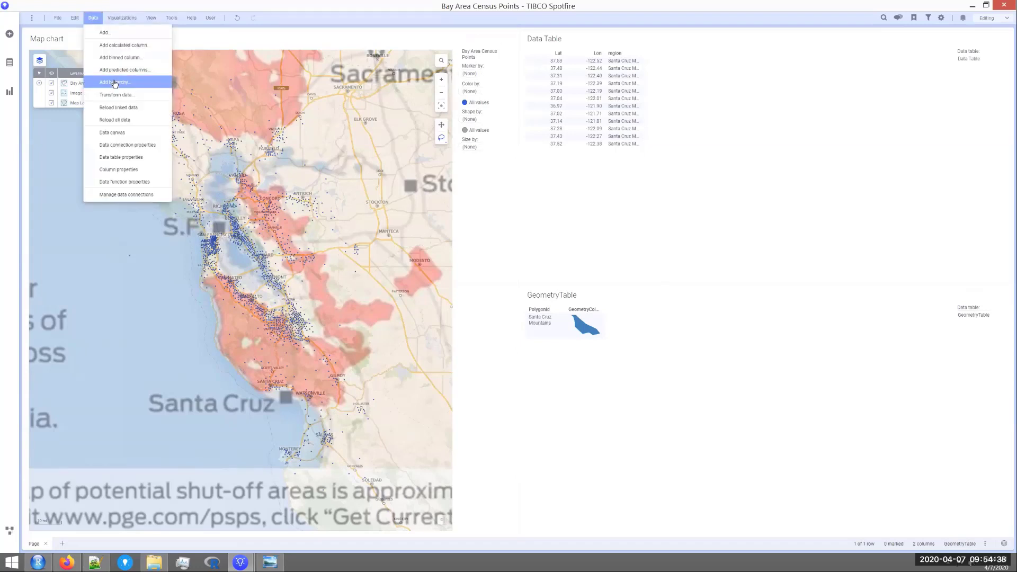
{"action": "left_click", "coordinate": [134, 169]}
{"action": "left_click", "coordinate": [335, 188]}
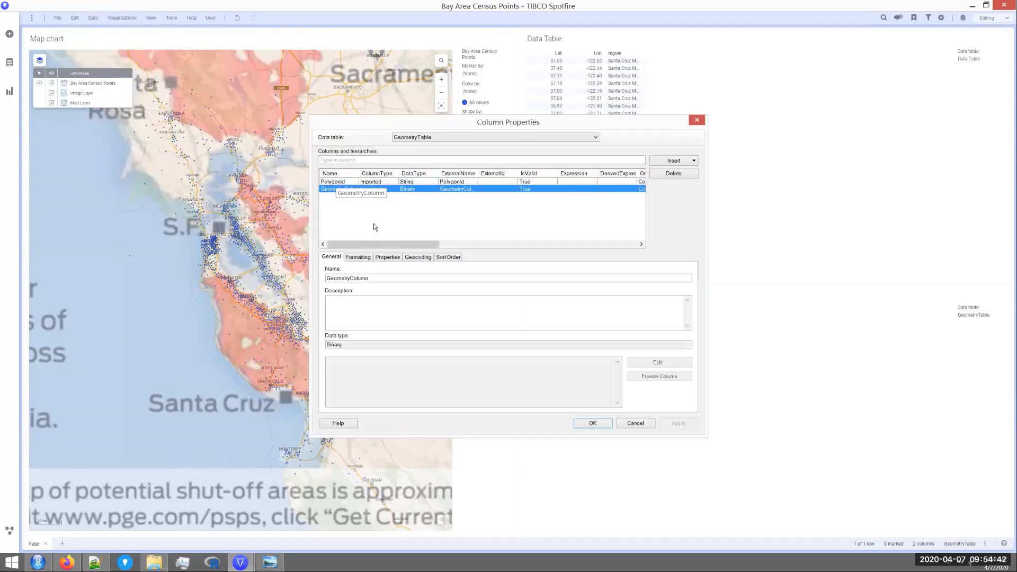
{"action": "left_click", "coordinate": [384, 258]}
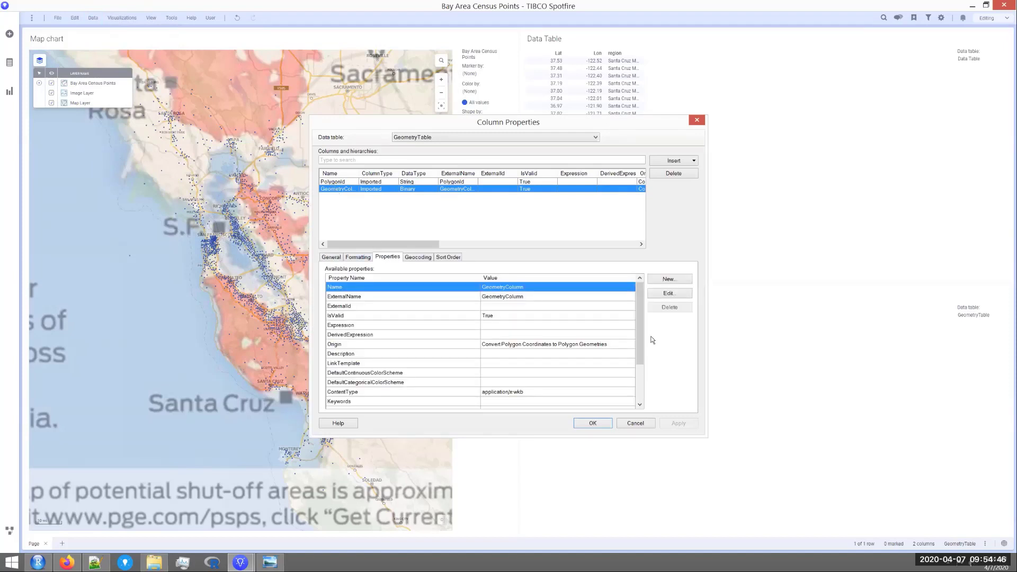
{"action": "left_click_drag", "start_coordinate": [640, 342], "coordinate": [638, 379]}
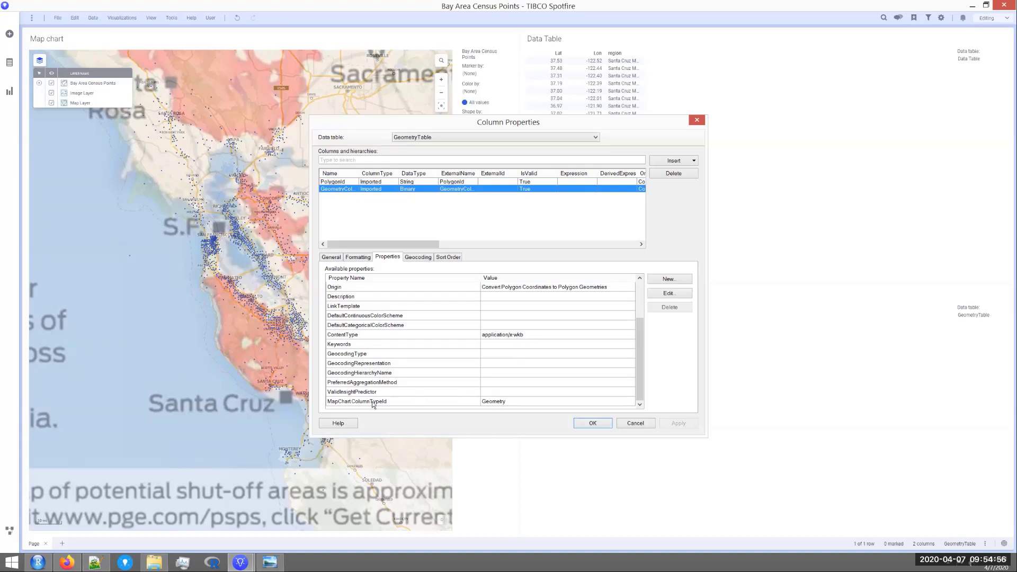
{"action": "left_click", "coordinate": [639, 424]}
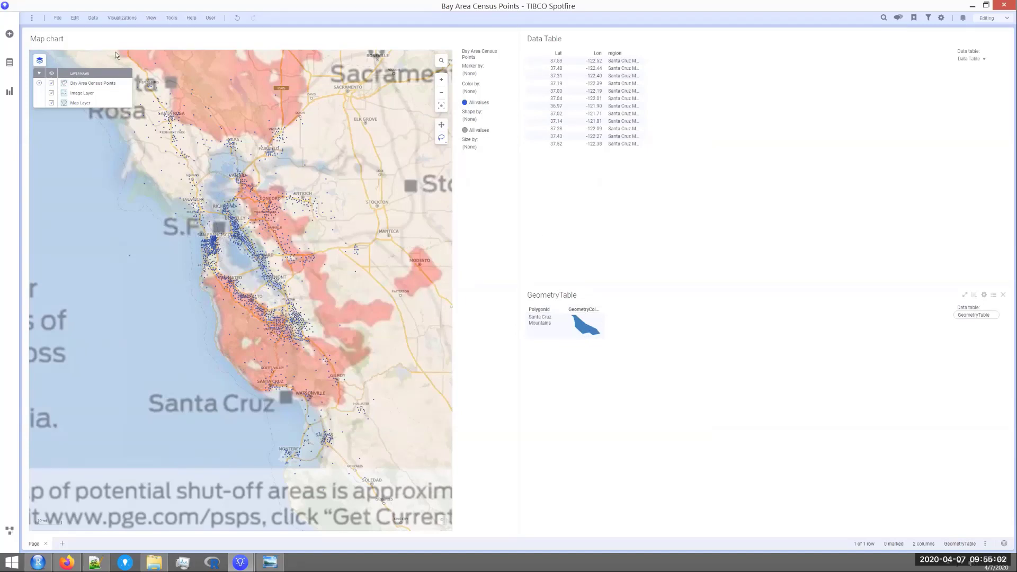
Step: Add GeometryColumn from GeometryTable to the map chart as a new feature layer
{"action": "left_click", "coordinate": [10, 63]}
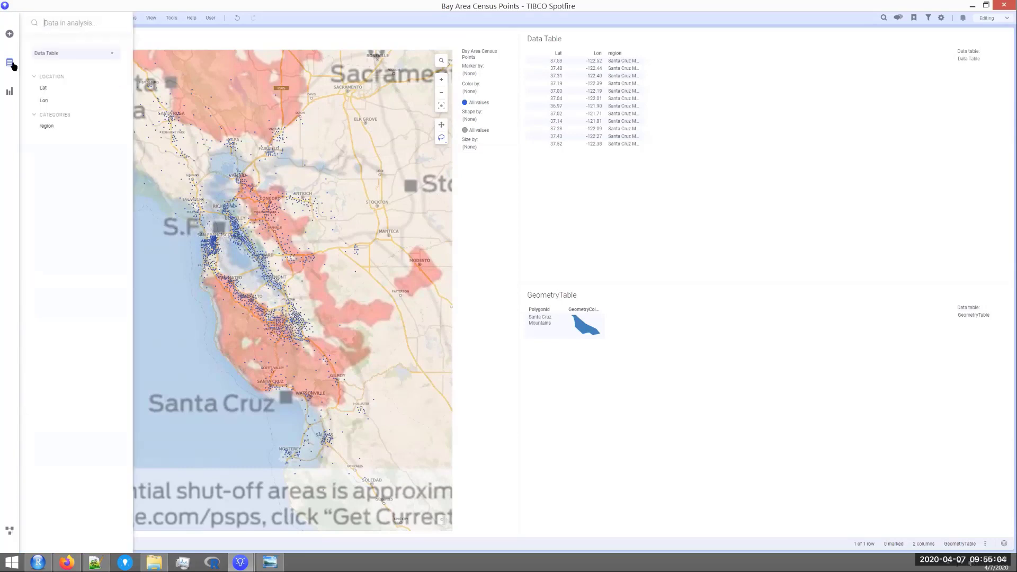
{"action": "left_click", "coordinate": [49, 54]}
{"action": "left_click", "coordinate": [50, 86]}
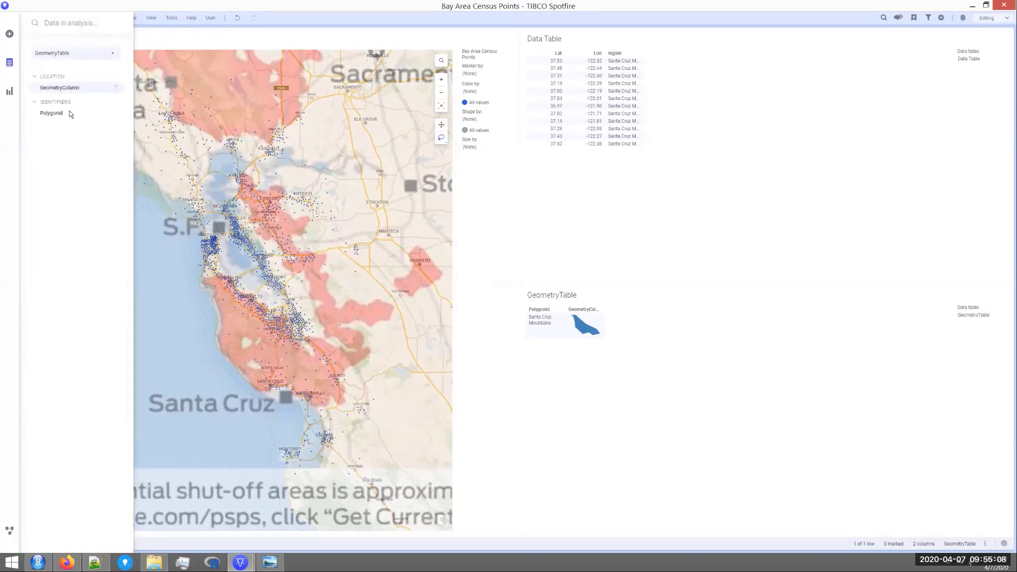
{"action": "left_click_drag", "start_coordinate": [56, 89], "coordinate": [283, 290]}
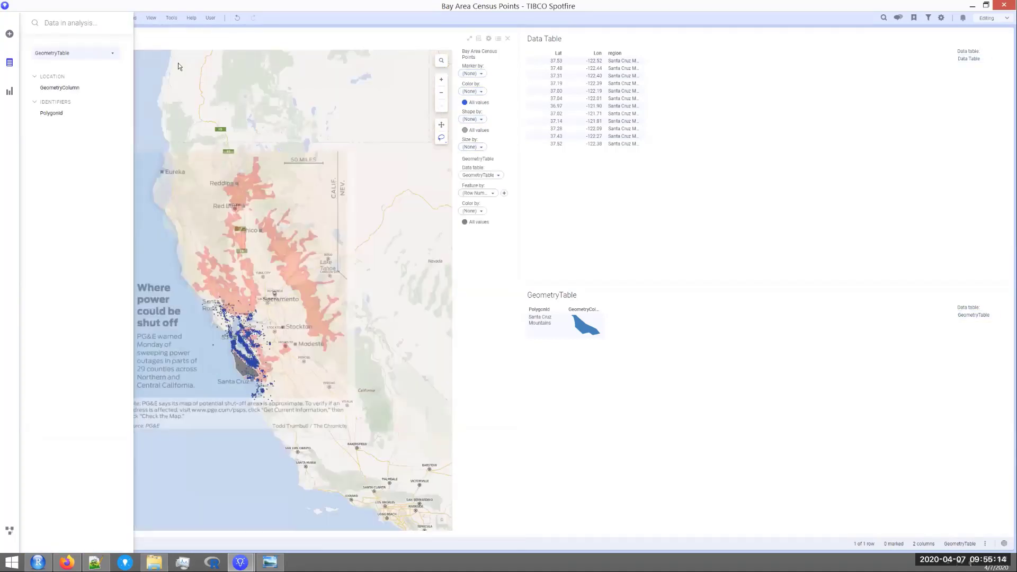
{"action": "left_click", "coordinate": [394, 267]}
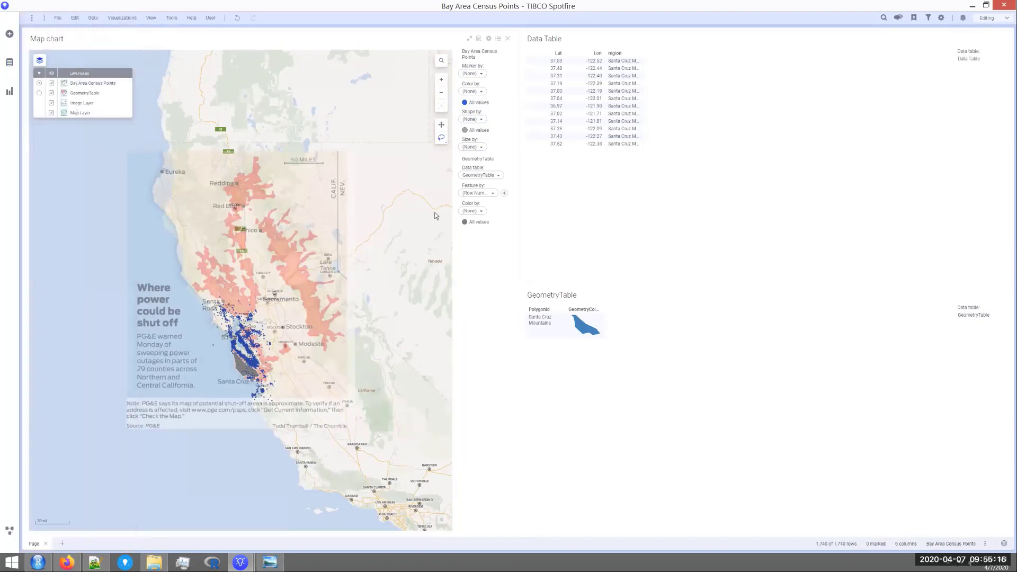
Step: Close the Data Table and GeometryTable visualizations, and hide the Image Layer on the map chart
{"action": "right_click", "coordinate": [707, 225]}
{"action": "left_click", "coordinate": [752, 384]}
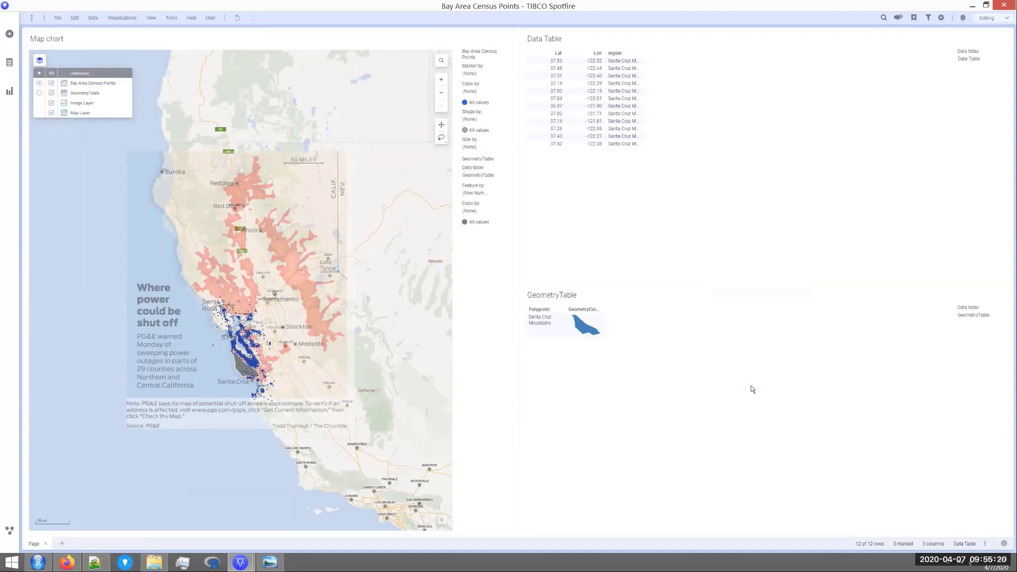
{"action": "right_click", "coordinate": [729, 348]}
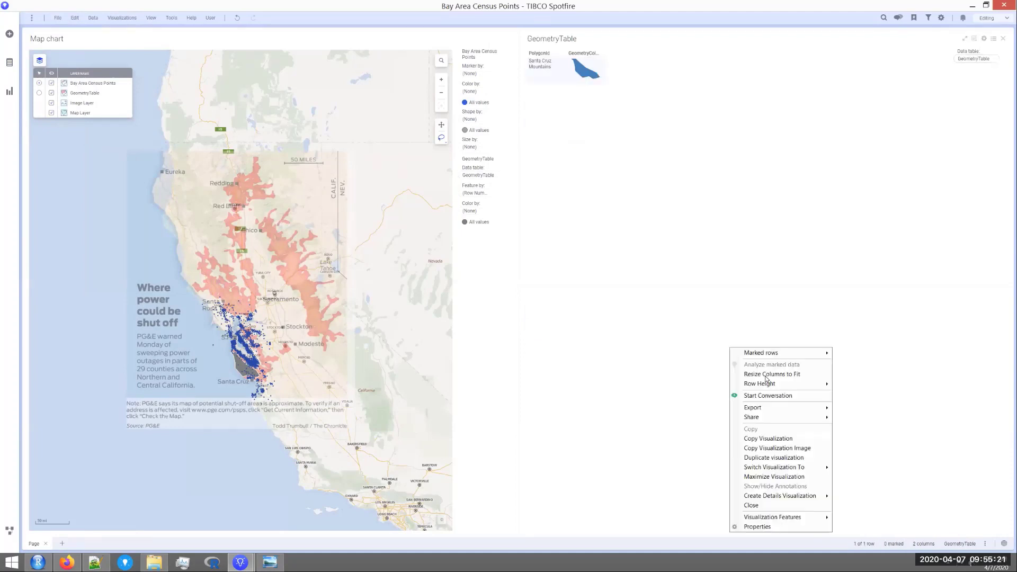
{"action": "left_click", "coordinate": [771, 507]}
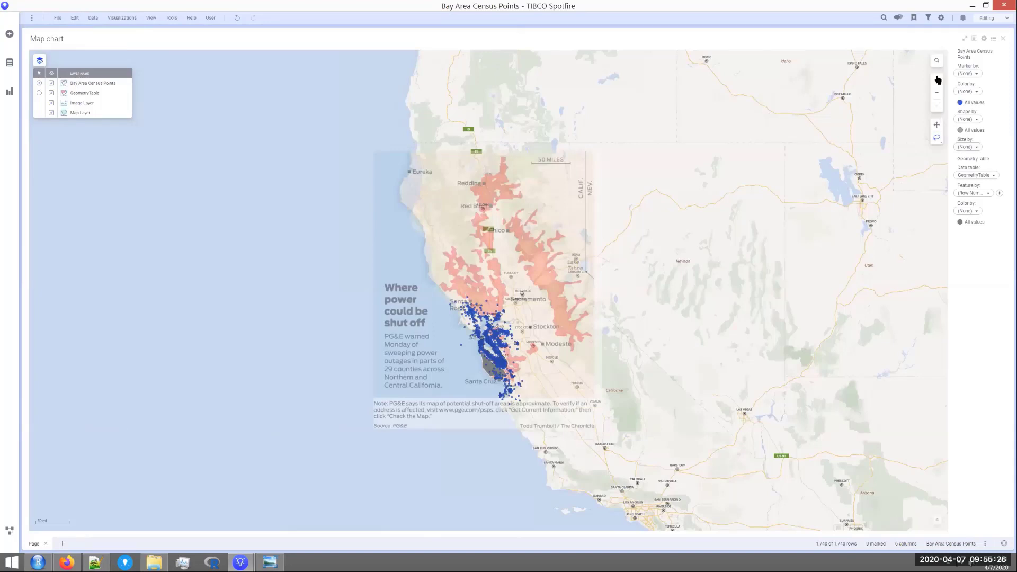
{"action": "left_click", "coordinate": [937, 80]}
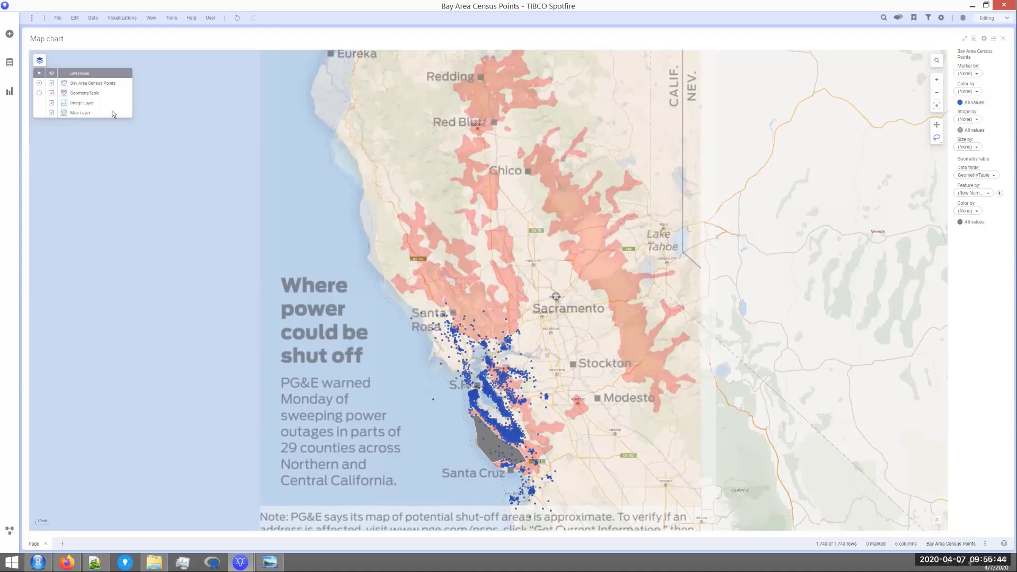
{"action": "left_click", "coordinate": [51, 104]}
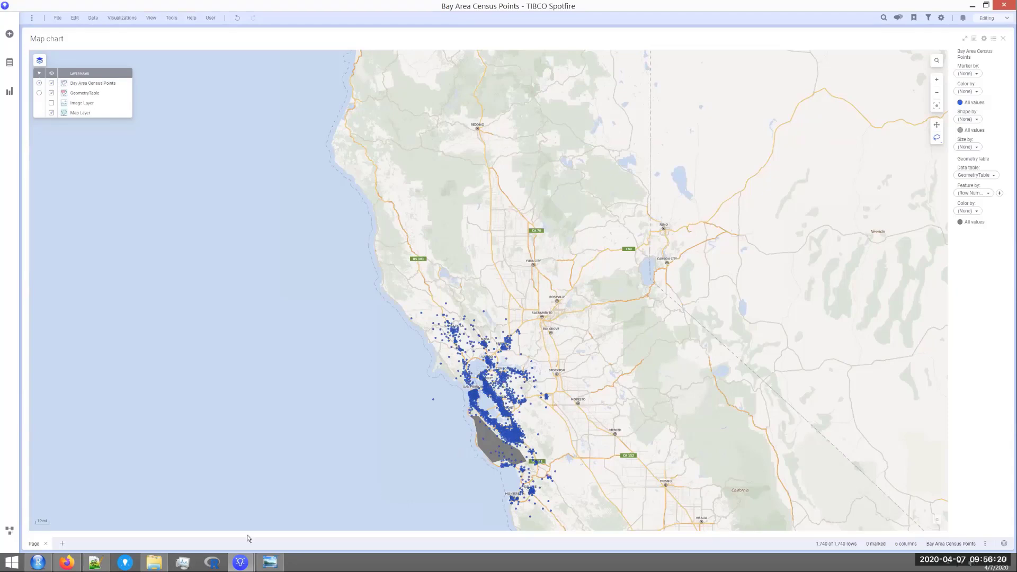
Step: Switch to the Peace River Watershed with marking filter 03.18.dxp analysis and toggle the visibility of Image Layer (2) on its map chart
{"action": "mouse_move", "coordinate": [244, 562]}
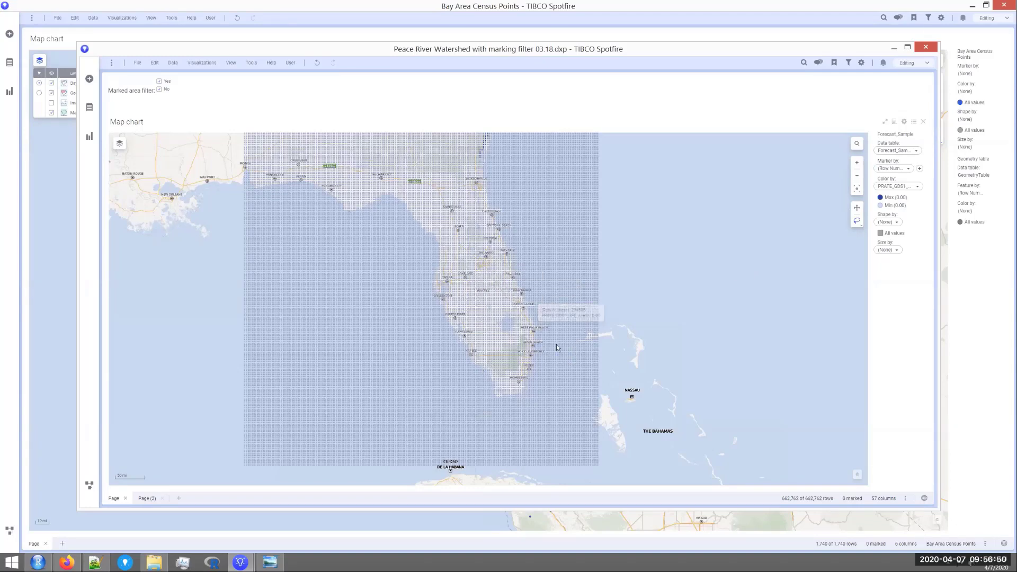
{"action": "mouse_move", "coordinate": [557, 347]}
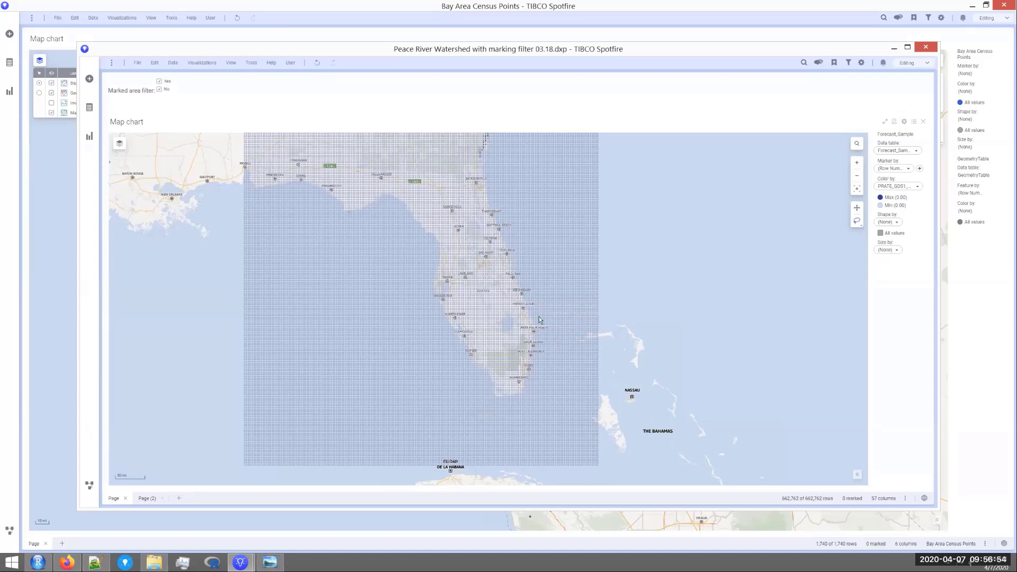
{"action": "left_click", "coordinate": [120, 144]}
{"action": "left_click", "coordinate": [132, 166]}
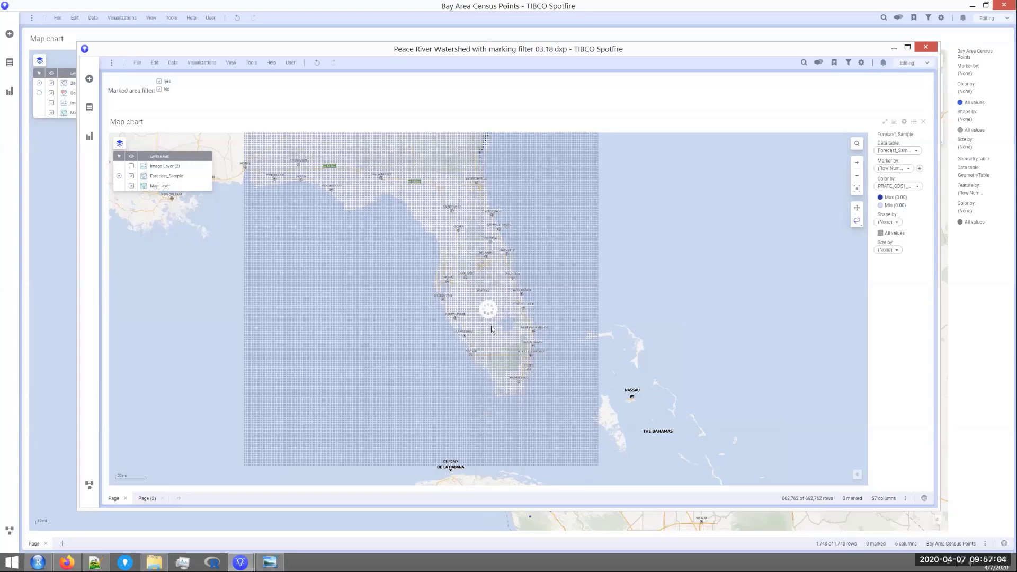
Step: Show Image Layer (2) on the map chart and limit the marked area filter to Yes by excluding the No rows
{"action": "left_click", "coordinate": [132, 166]}
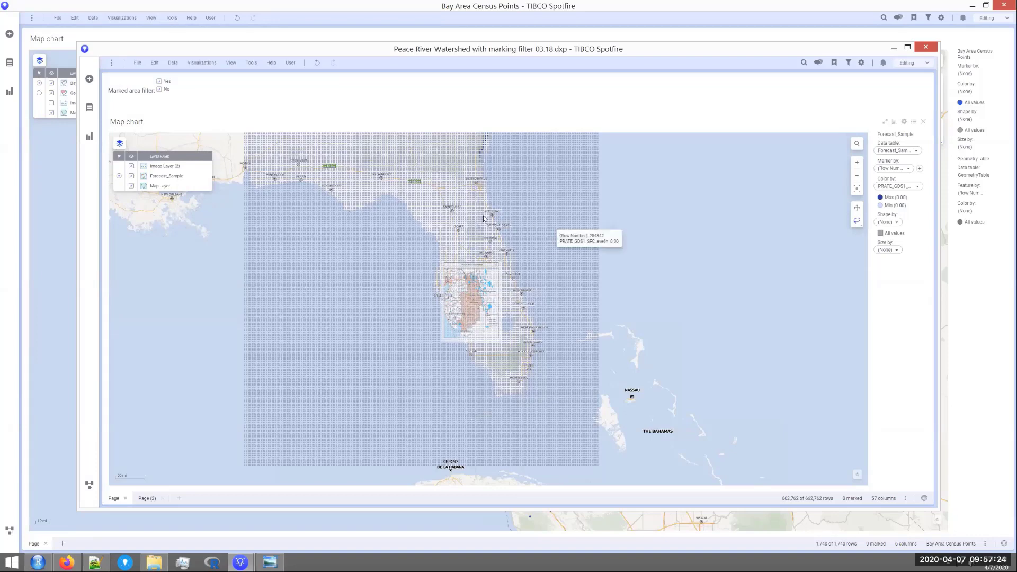
{"action": "left_click", "coordinate": [159, 89]}
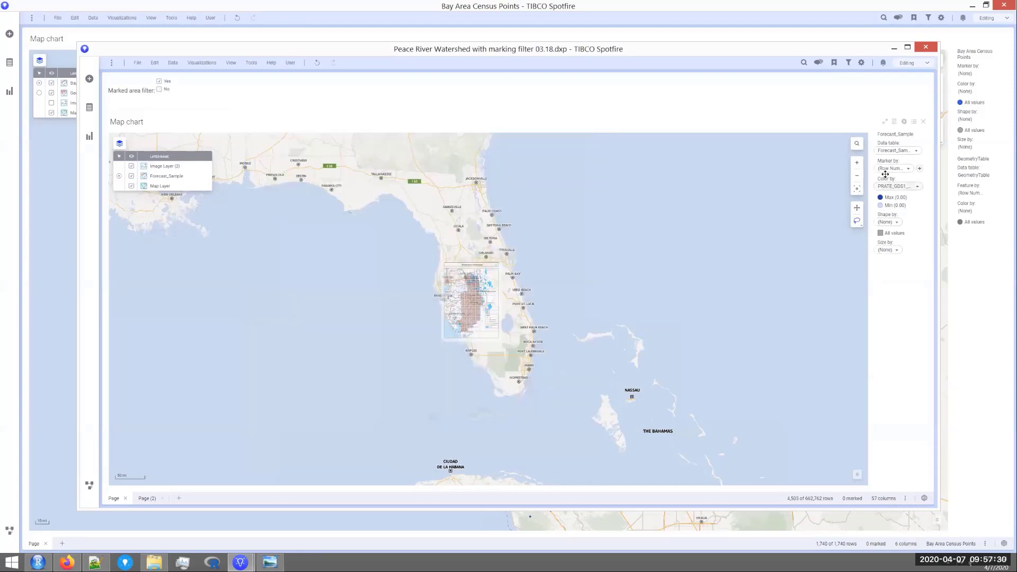
{"action": "left_click", "coordinate": [858, 163]}
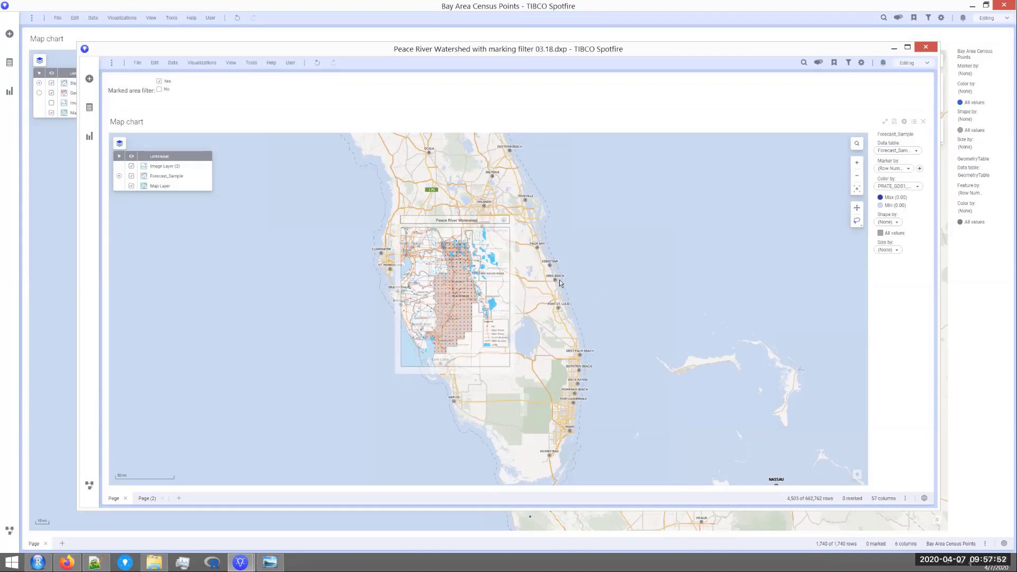
Step: Slightly increase the marker size of the Forecast_Sample marker layer in the map chart's layer settings
{"action": "right_click", "coordinate": [615, 268]}
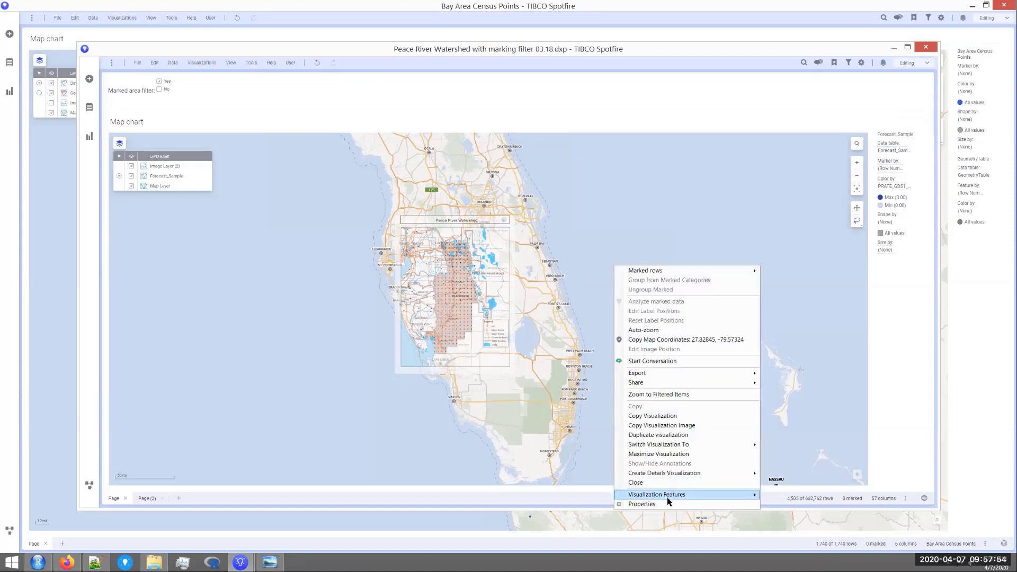
{"action": "left_click", "coordinate": [630, 308]}
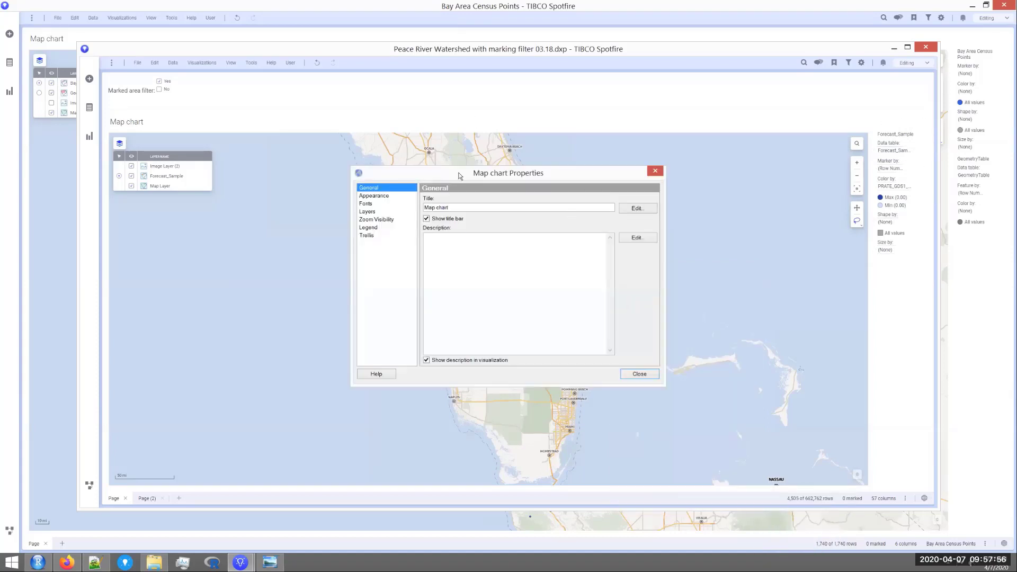
{"action": "left_click_drag", "start_coordinate": [450, 175], "coordinate": [668, 204]}
{"action": "left_click", "coordinate": [587, 241]}
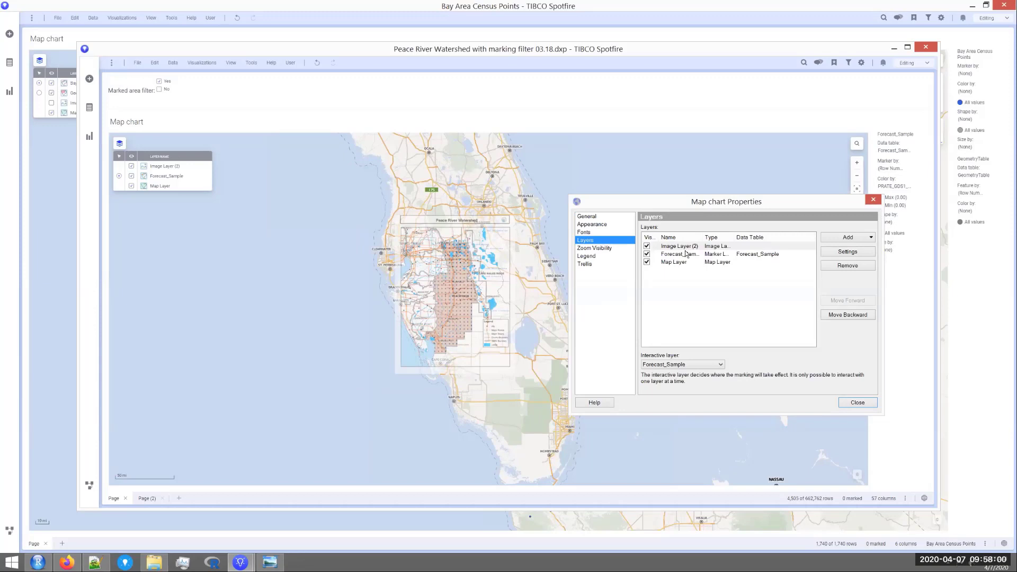
{"action": "left_click", "coordinate": [687, 255]}
{"action": "left_click", "coordinate": [836, 253]}
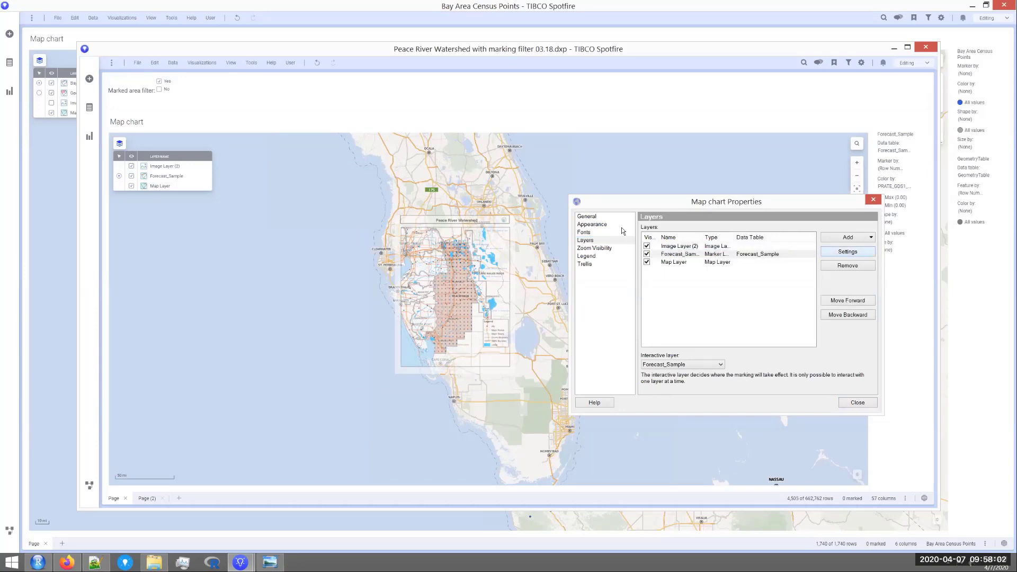
{"action": "left_click_drag", "start_coordinate": [517, 180], "coordinate": [714, 210]}
{"action": "left_click", "coordinate": [570, 257]}
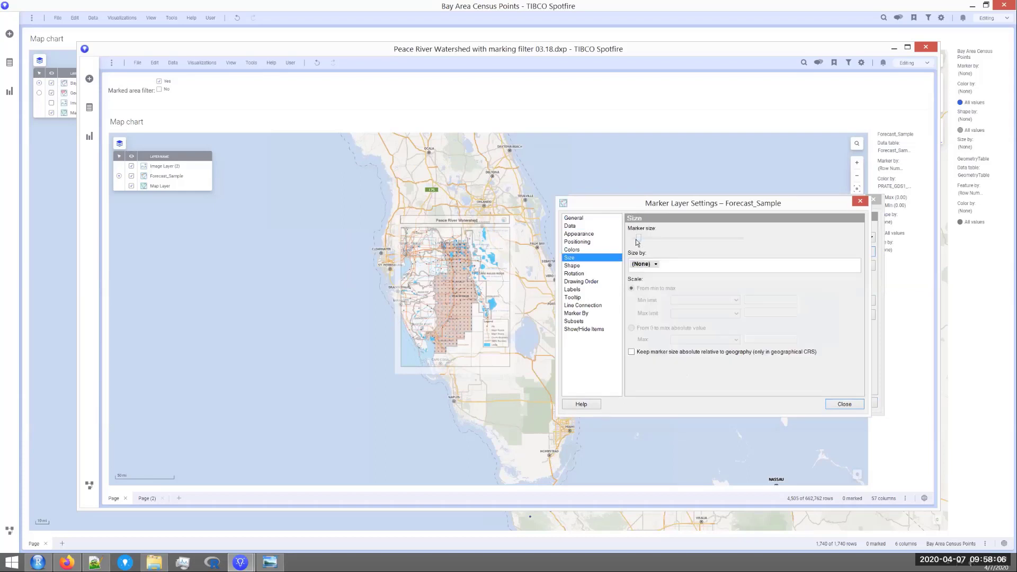
{"action": "left_click_drag", "start_coordinate": [640, 240], "coordinate": [651, 240]}
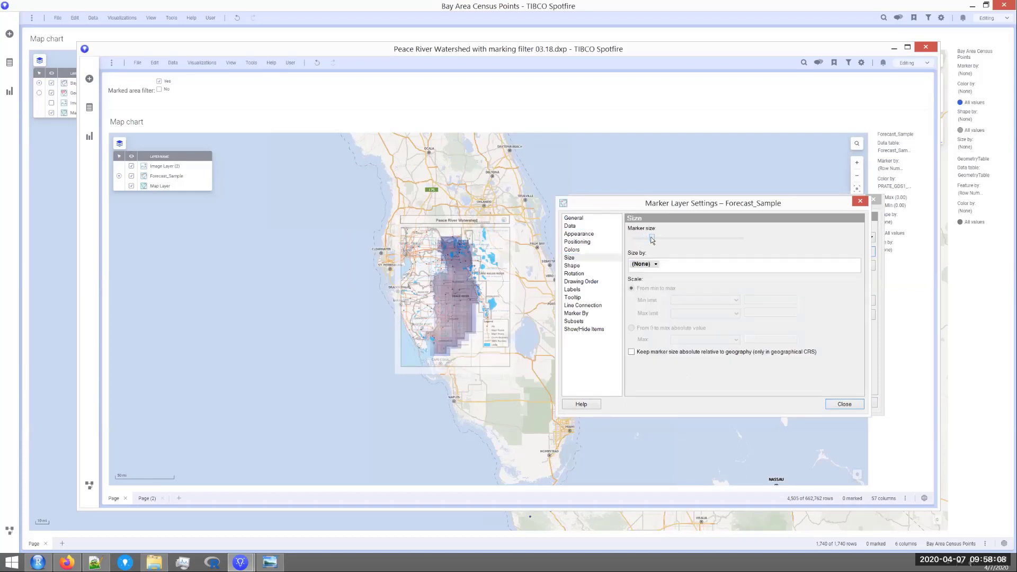
{"action": "left_click", "coordinate": [842, 404]}
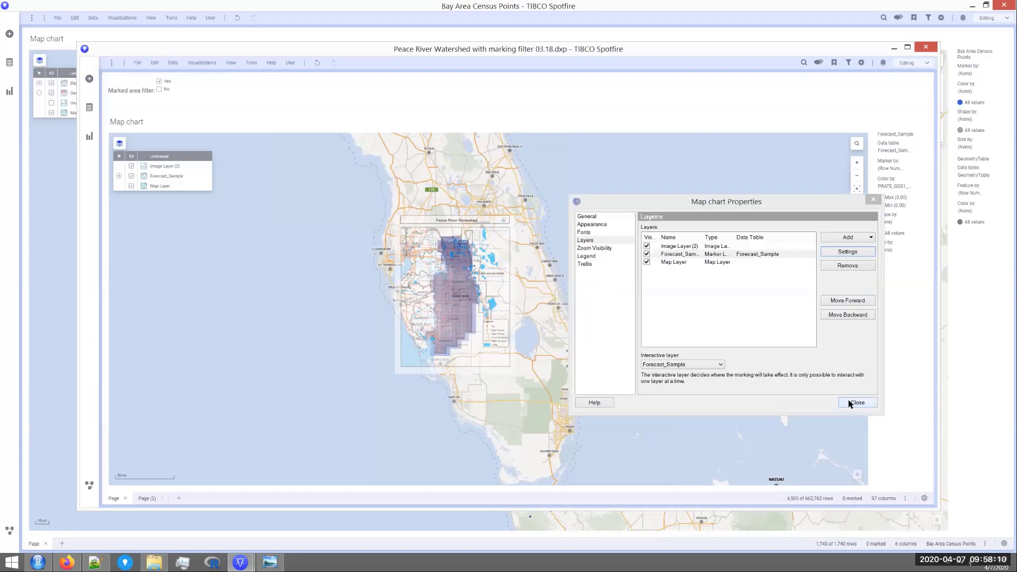
{"action": "left_click", "coordinate": [848, 400]}
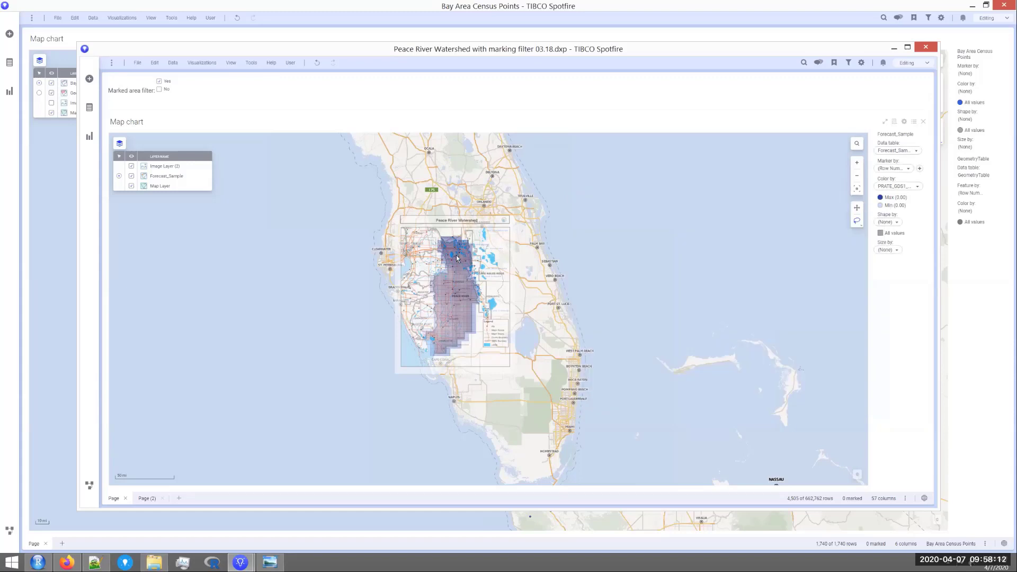